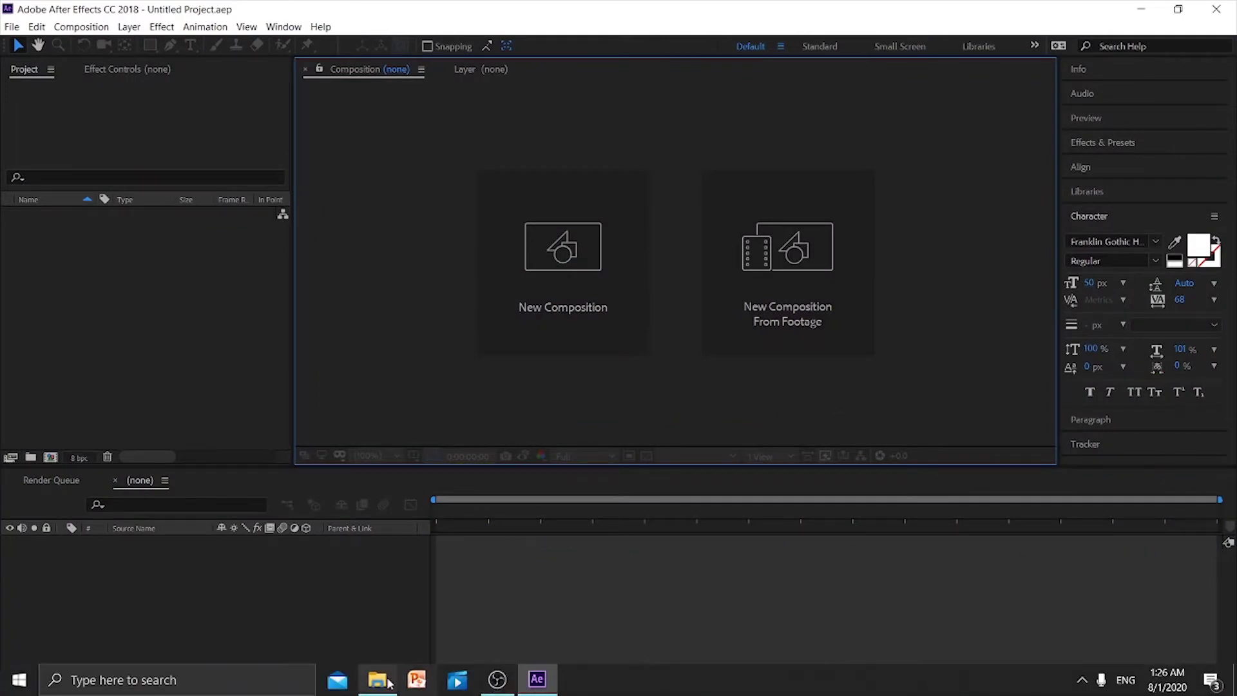
Import the 2.mov clip from the tutorial 2 folder into the Project panel.
left_click(379, 683)
left_click_drag(707, 126, 141, 291)
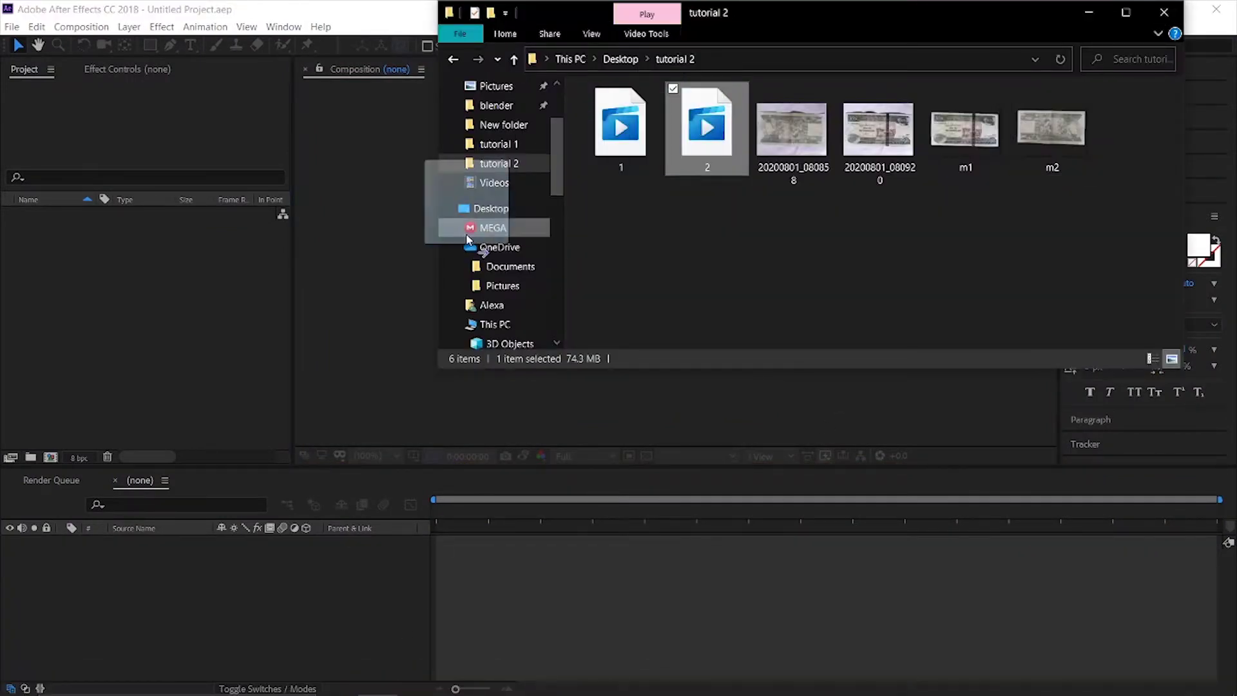
left_click(134, 296)
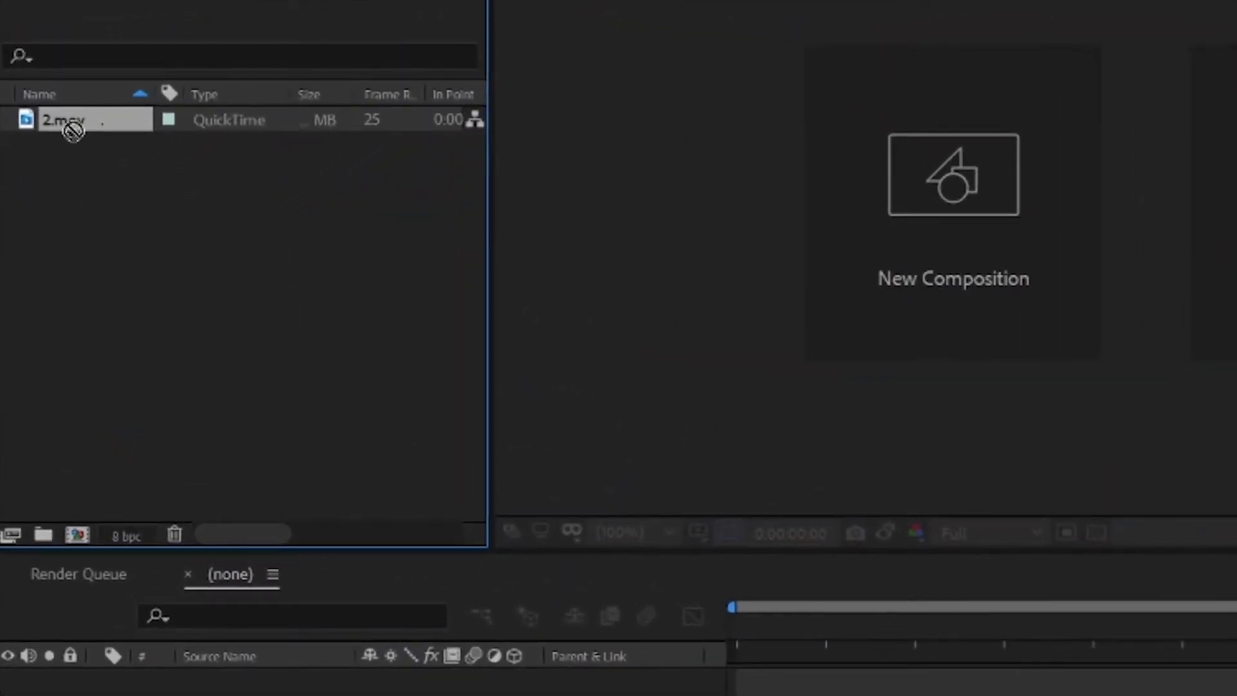
Build composition '2' from 2.mov and scrub through the clip to its end.
left_click_drag(72, 121, 55, 398)
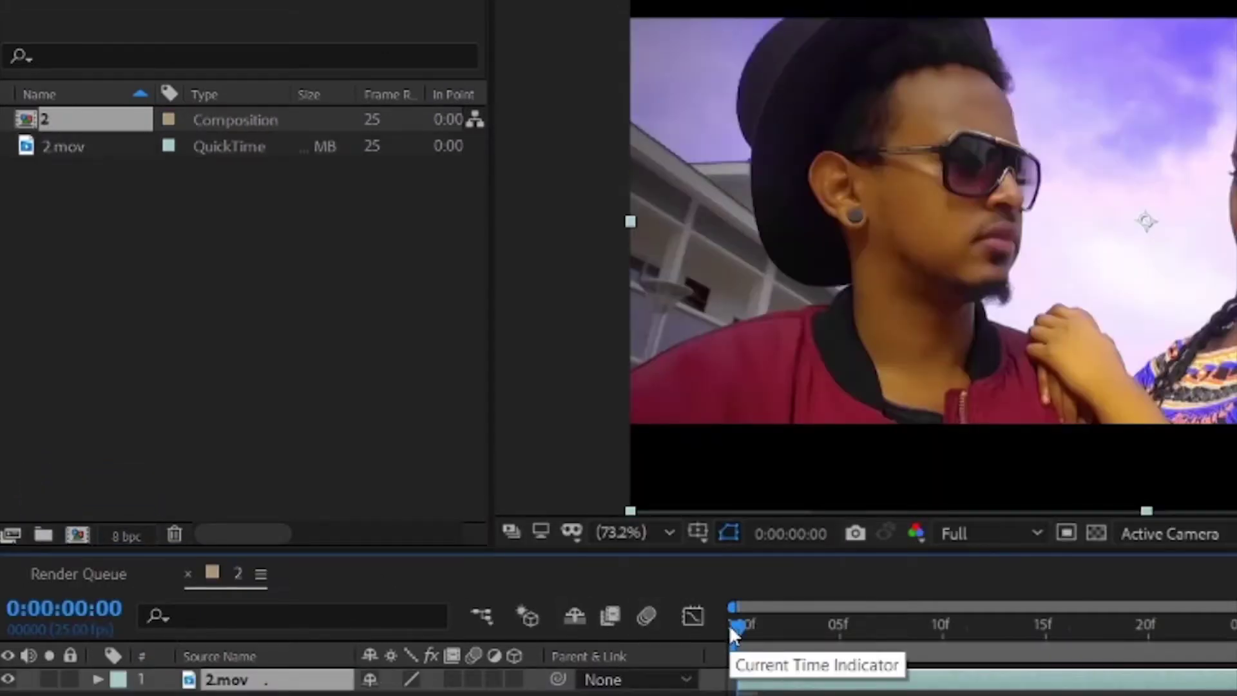
left_click_drag(735, 625, 1160, 624)
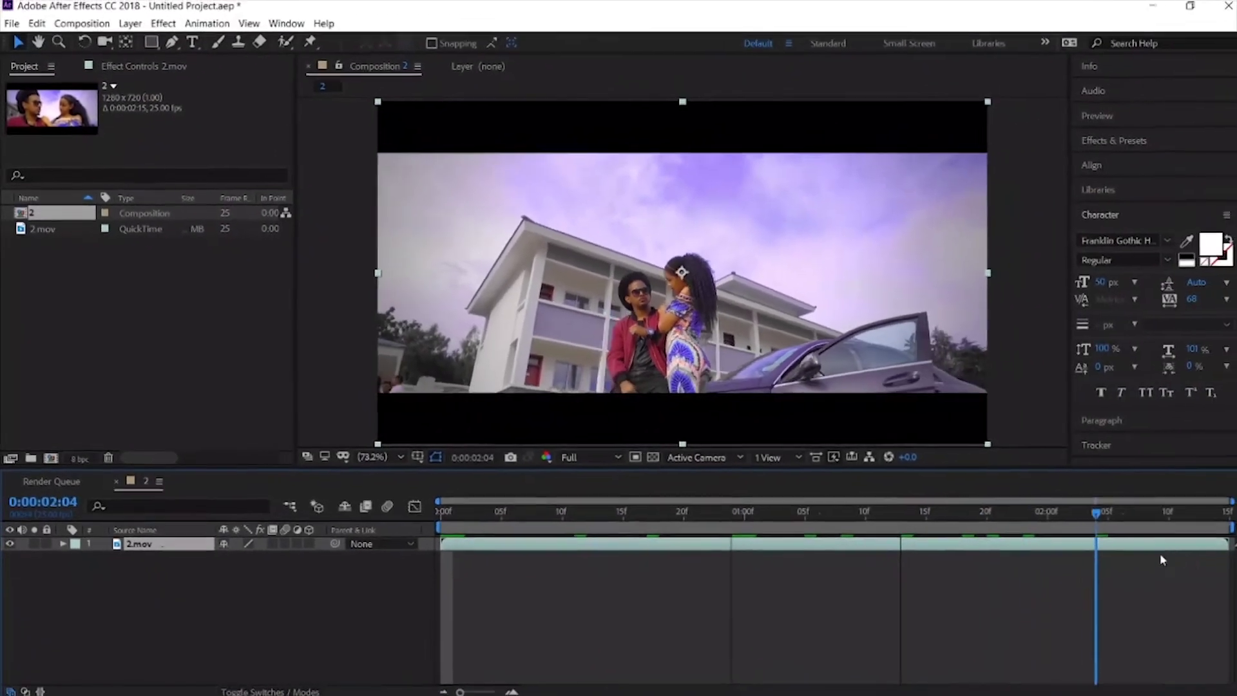
mouse_move(1160, 623)
left_mouse_down()
mouse_move(1221, 569)
mouse_move(377, 512)
left_mouse_up()
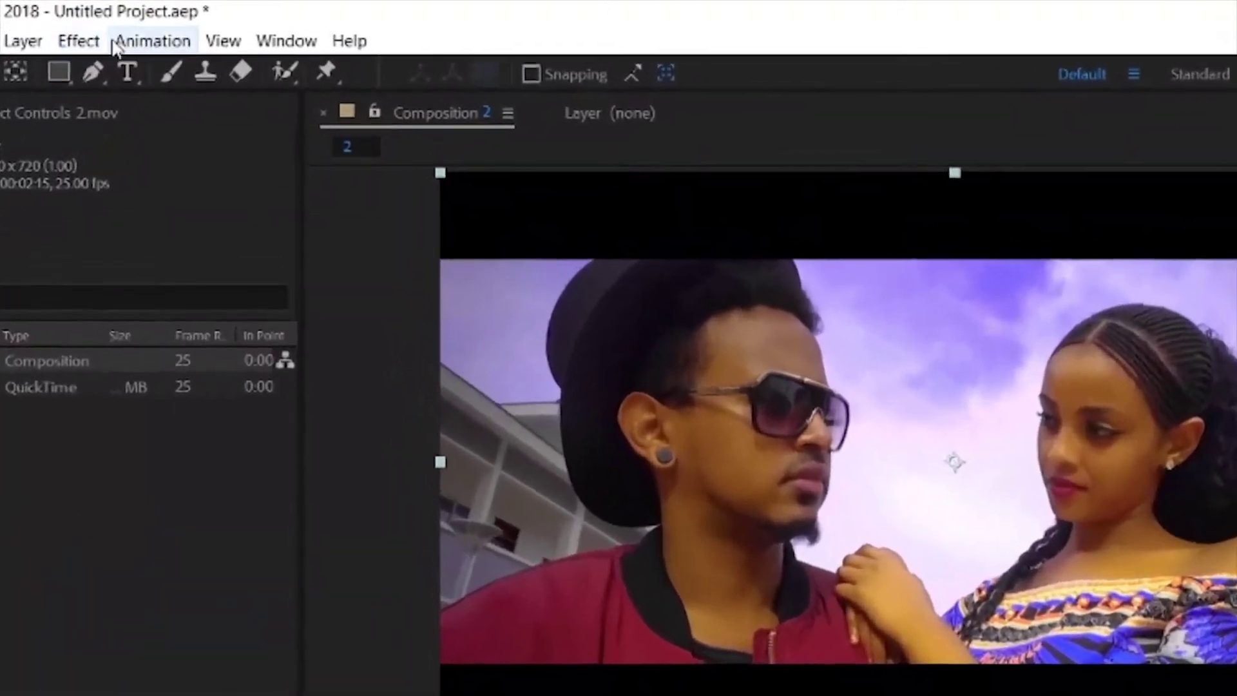
Apply Track Camera to the 2.mov clip and preview the solved track.
left_click(196, 29)
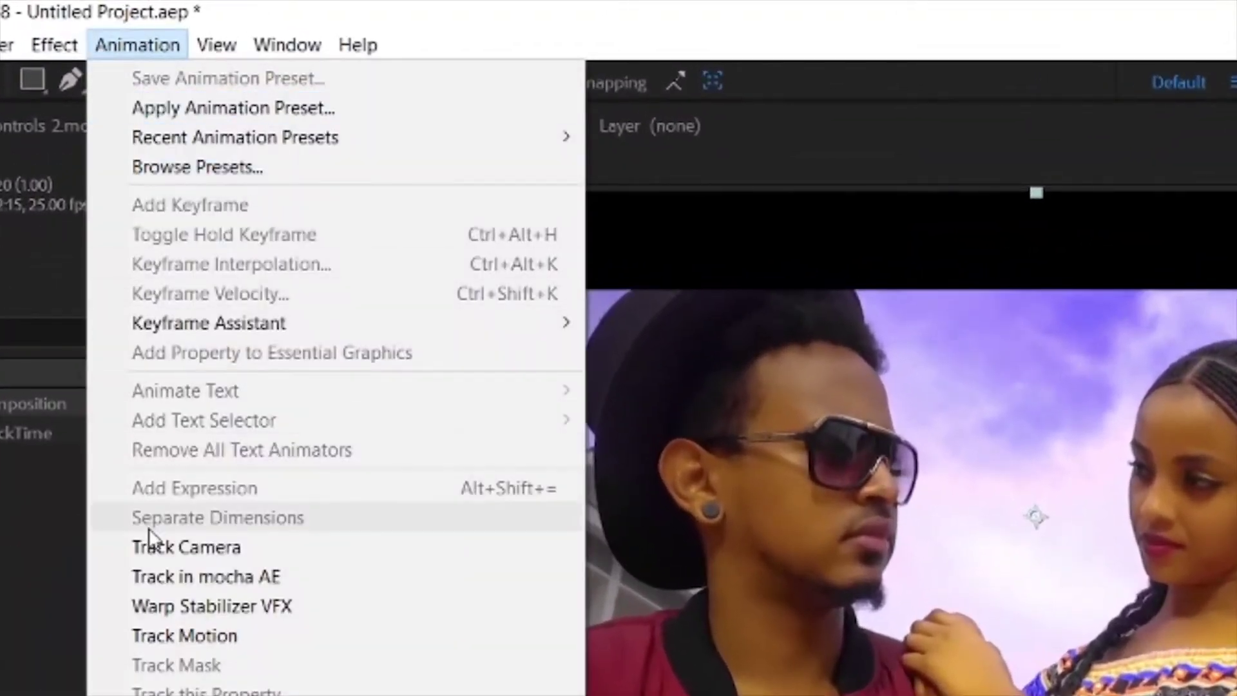
left_click(200, 546)
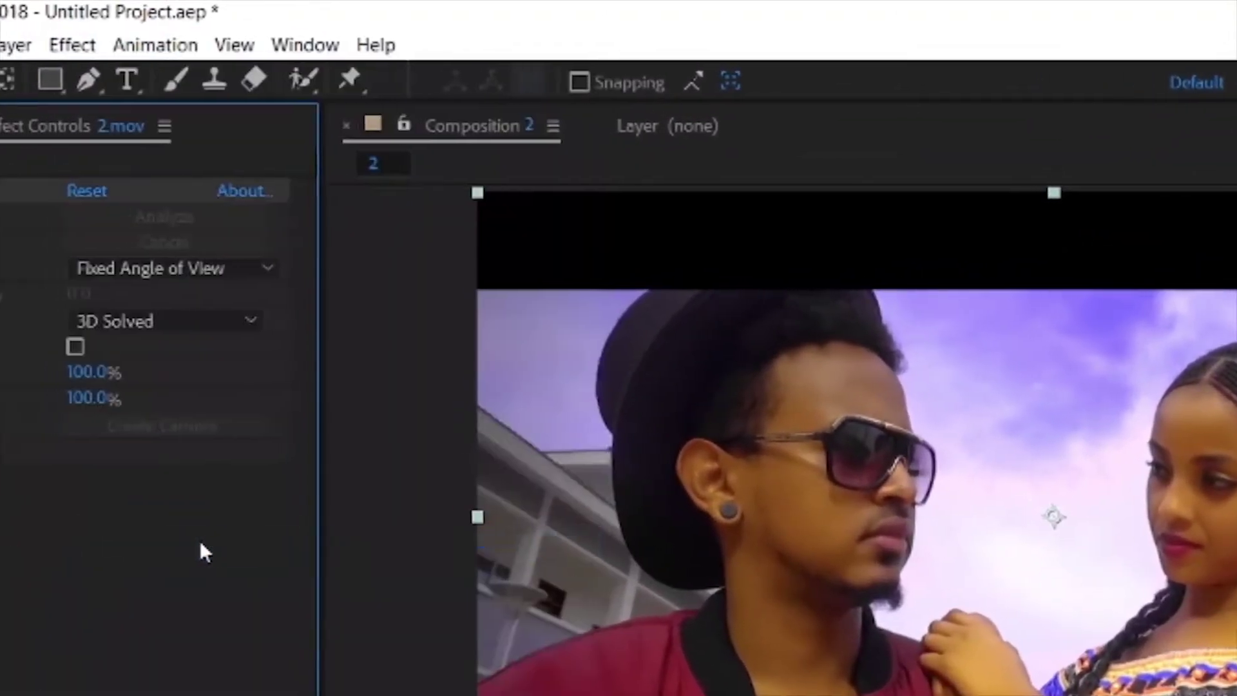
left_click(335, 248)
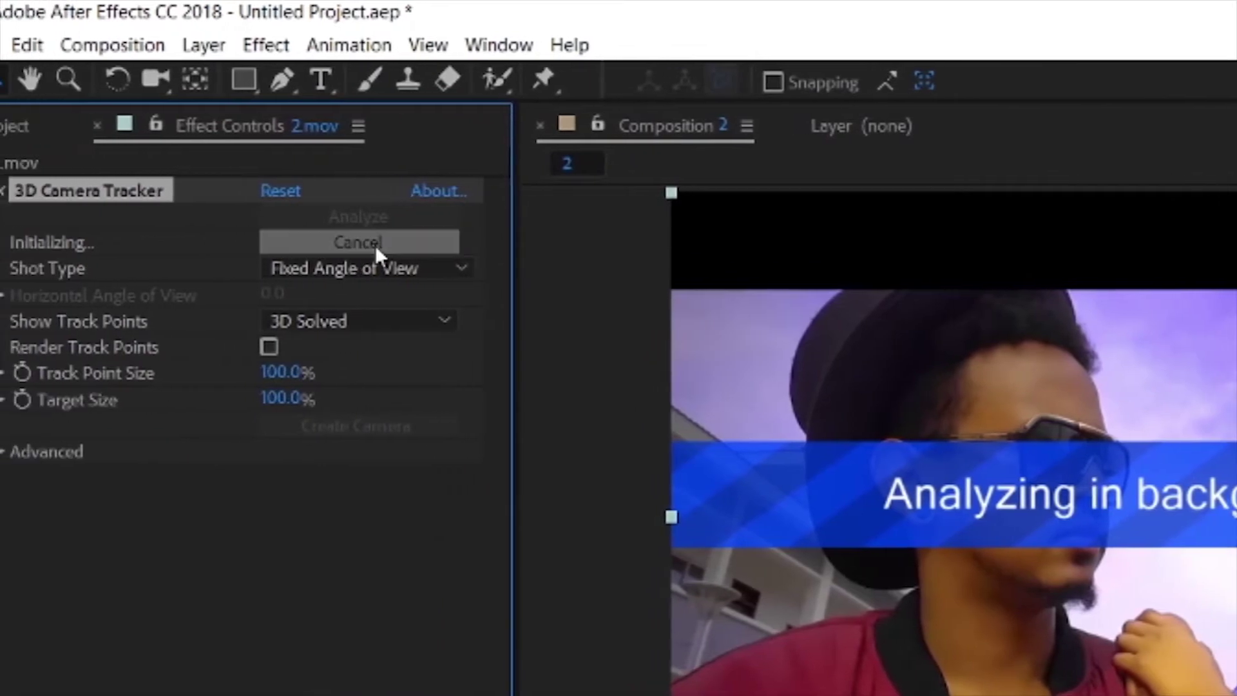
left_click(2, 457)
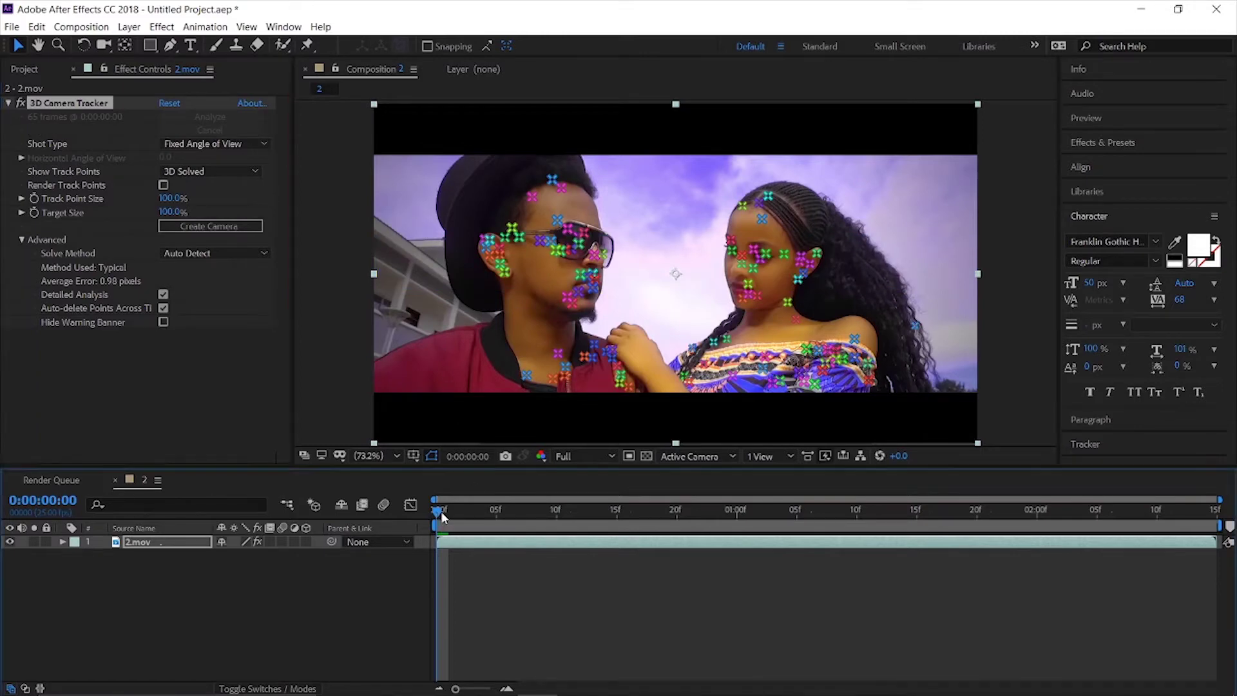
key("space")
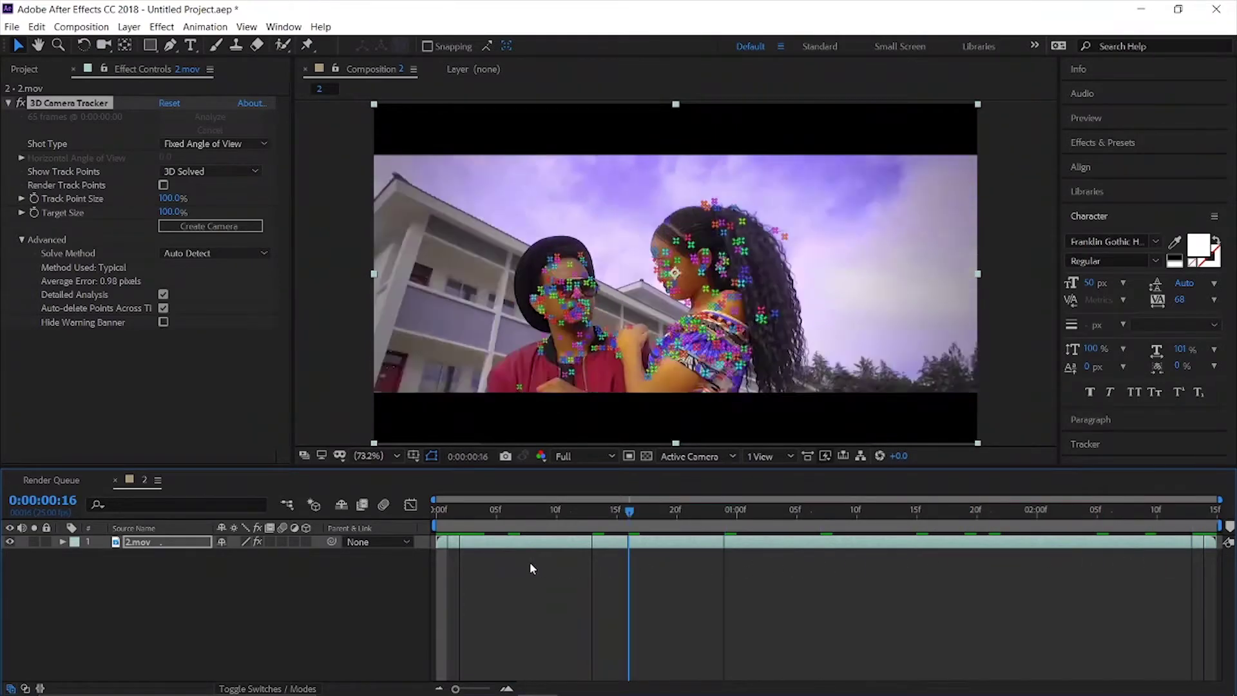
key("space")
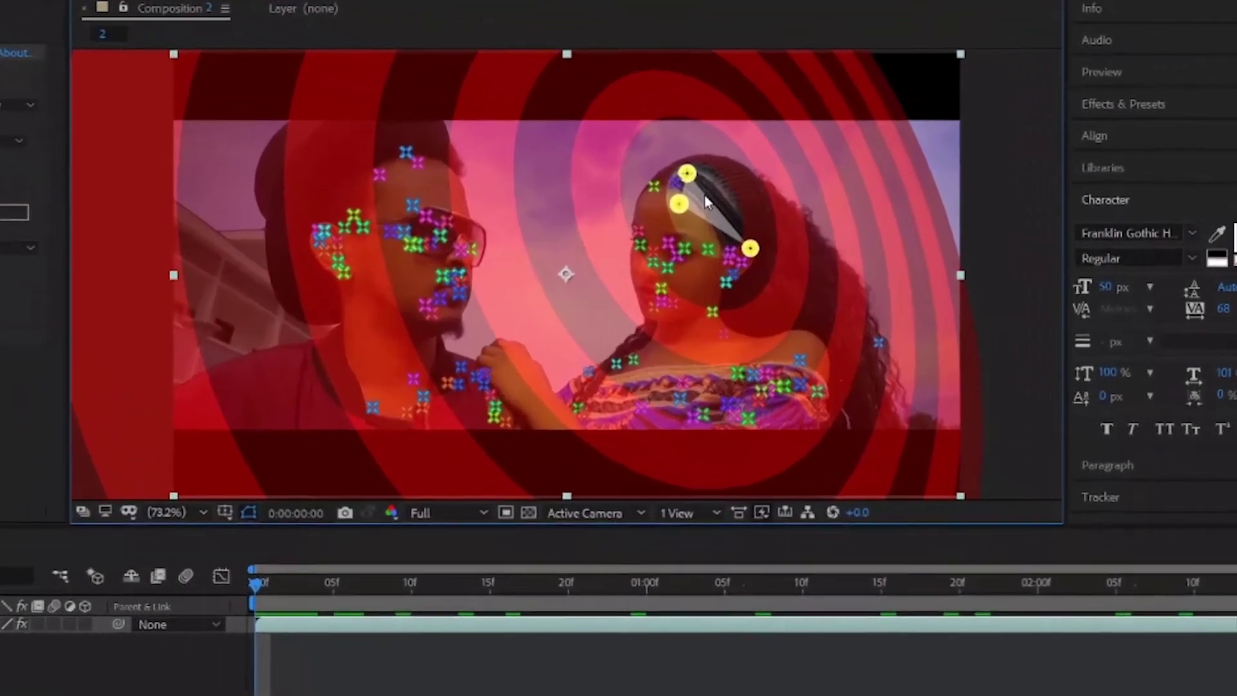
Create a text layer and camera from the head track points, then delete the Text layer.
right_click(781, 212)
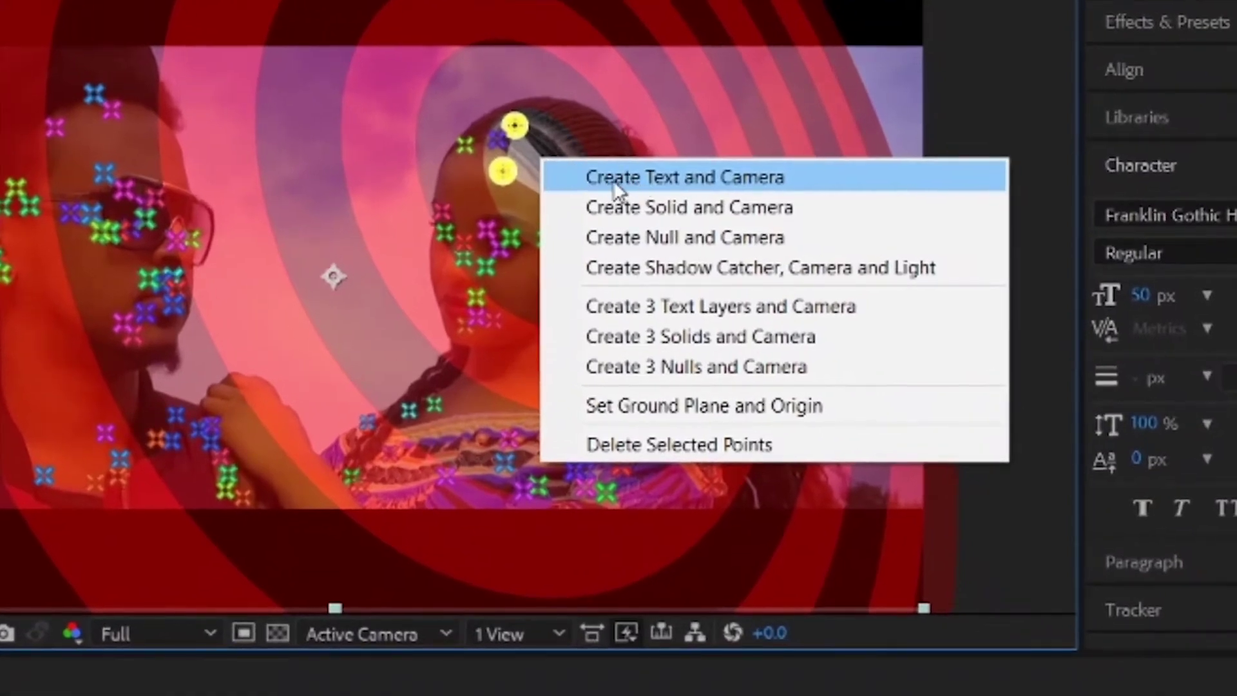
left_click(627, 180)
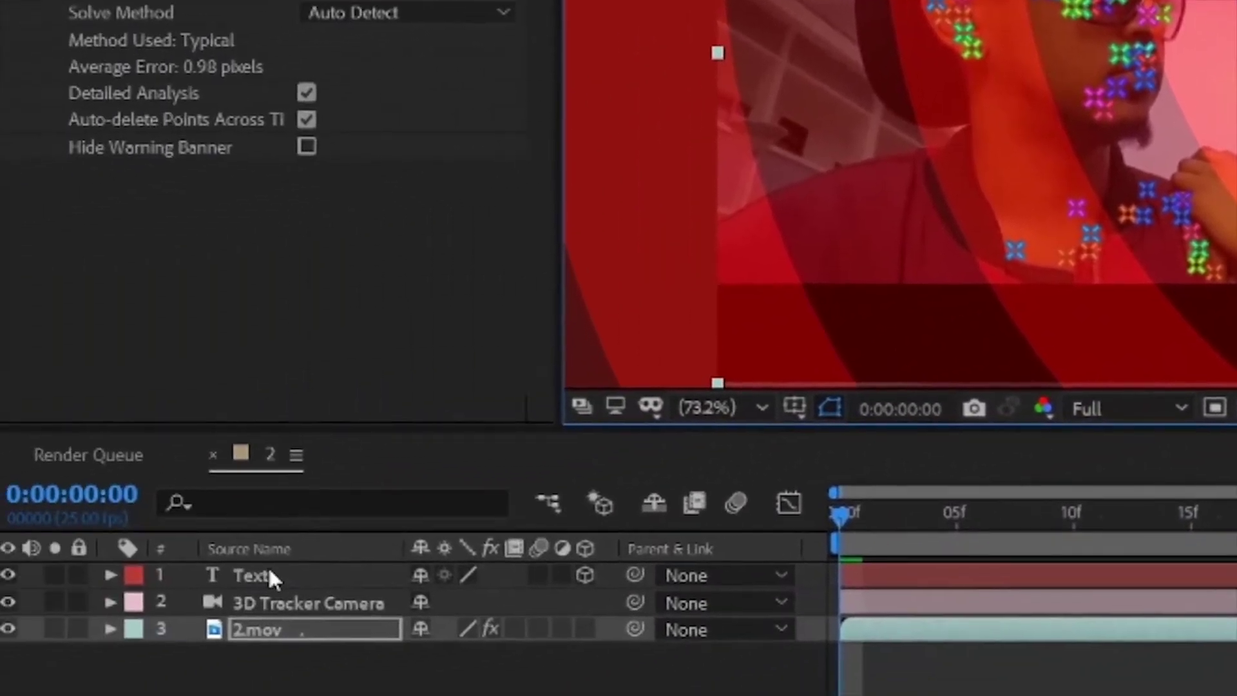
left_click(270, 573)
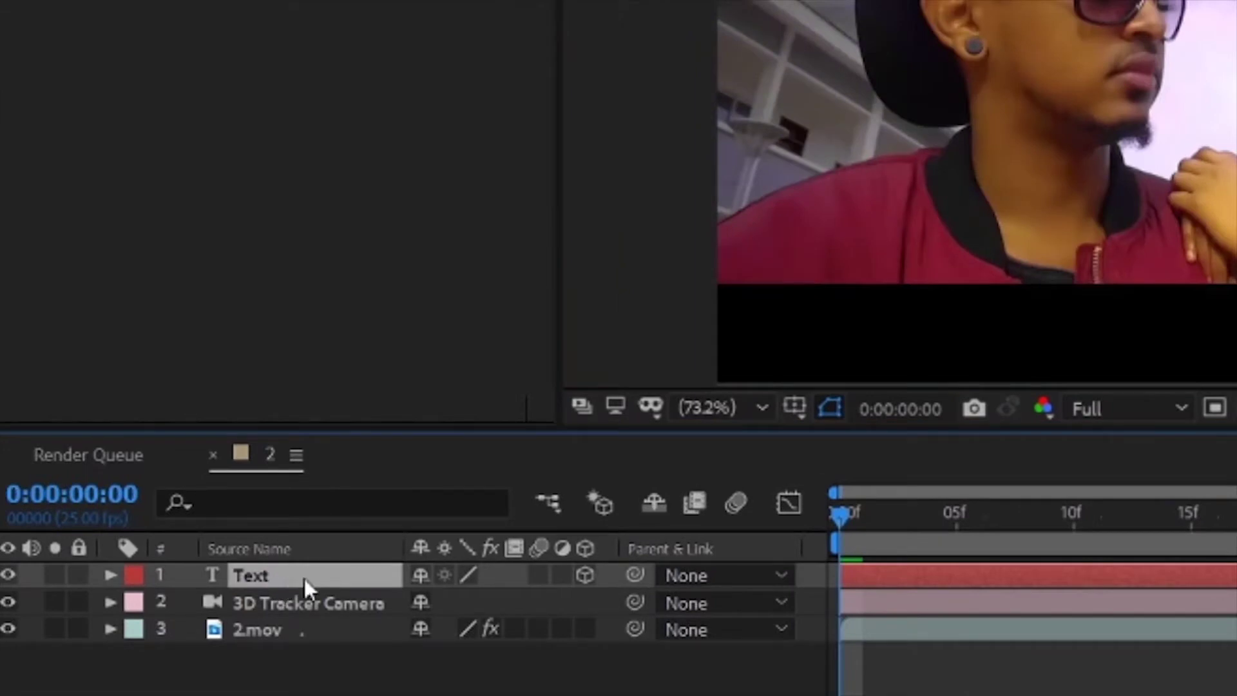
key("Delete")
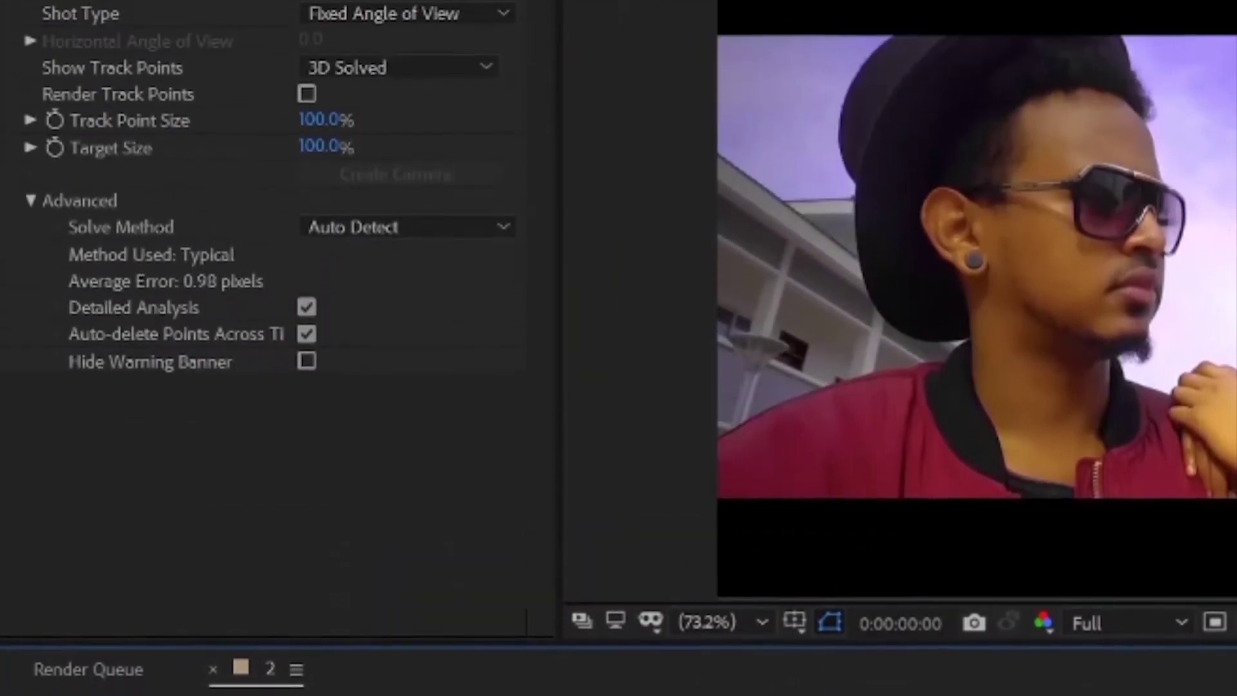
Create a 1920x1080, 29.97 fps composition named 'Text' lasting 0:00:02:17.
left_click(155, 46)
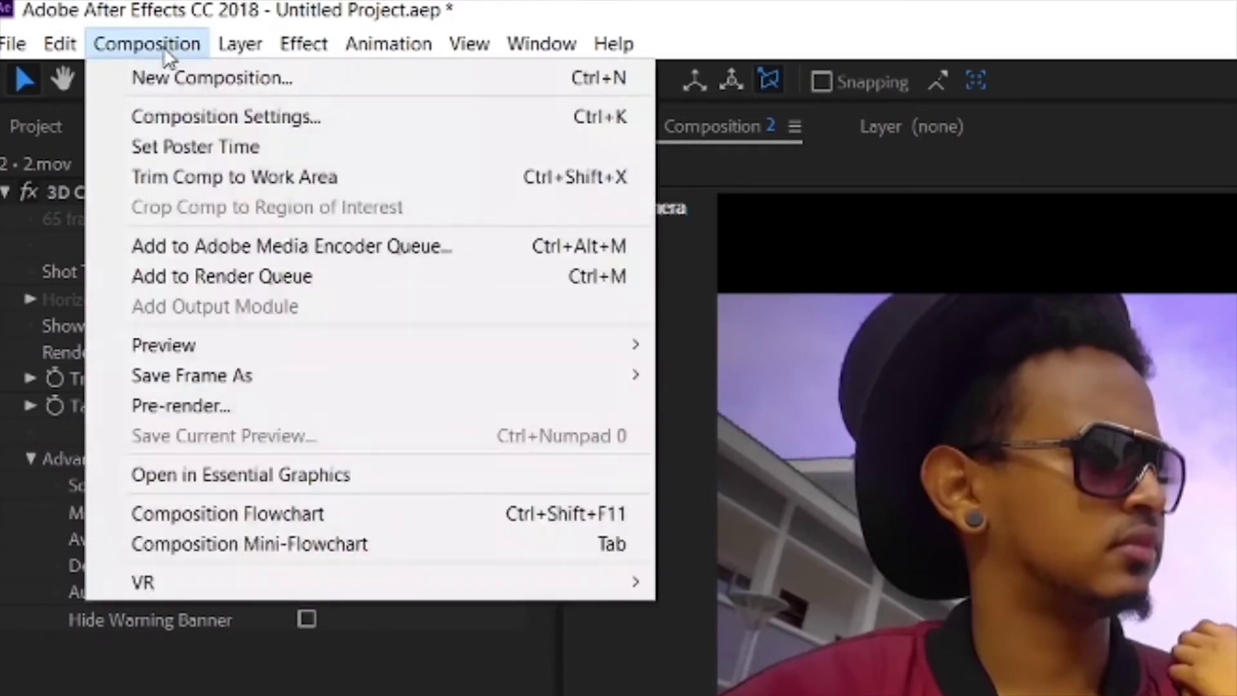
left_click(183, 73)
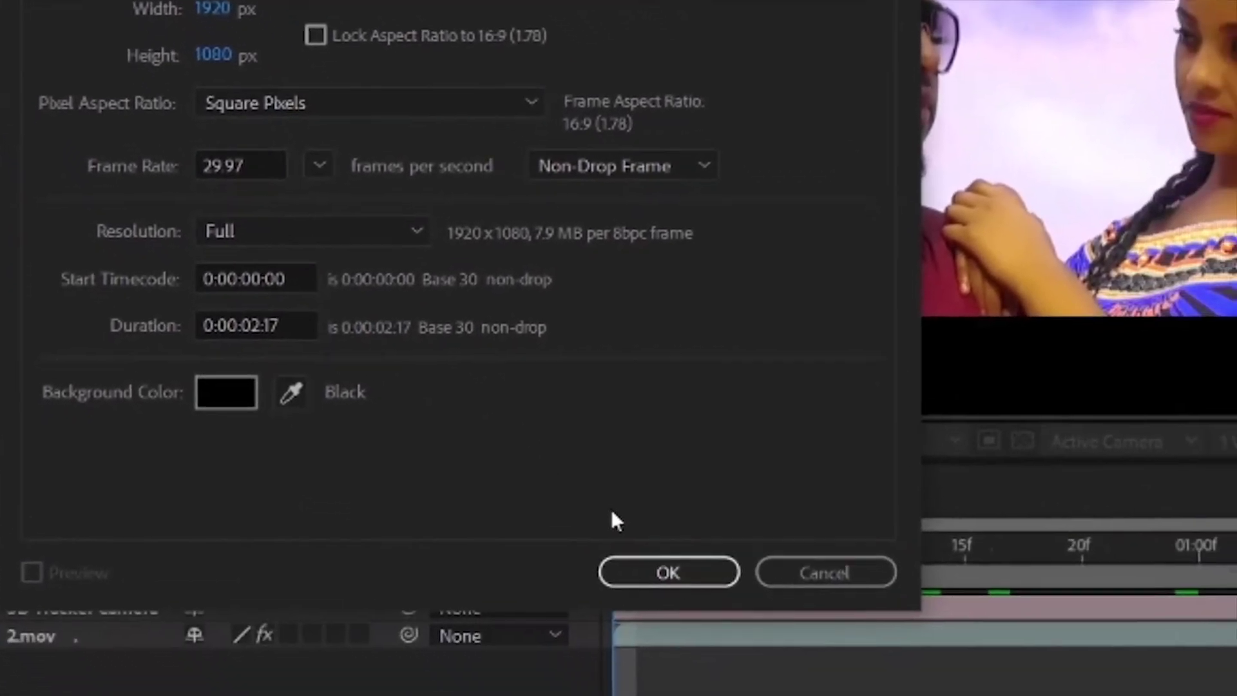
left_click(699, 649)
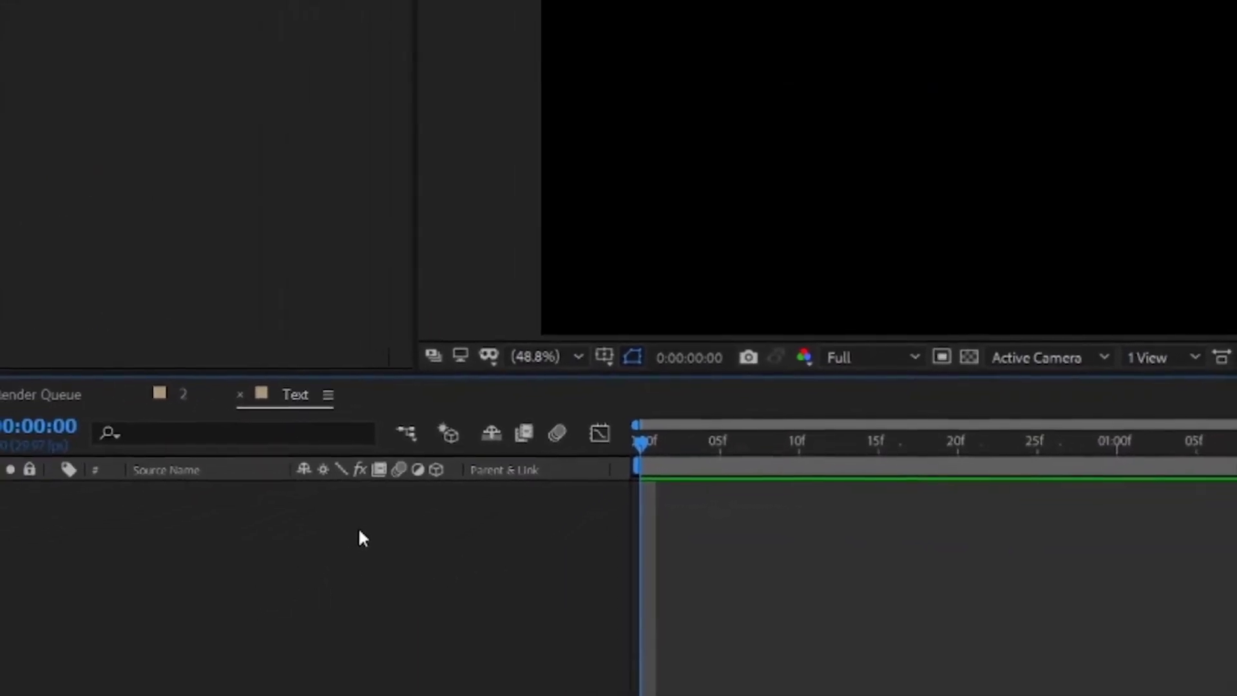
Add a text layer reading 'HAHU BEATZ' and shift it left and up.
right_click(275, 499)
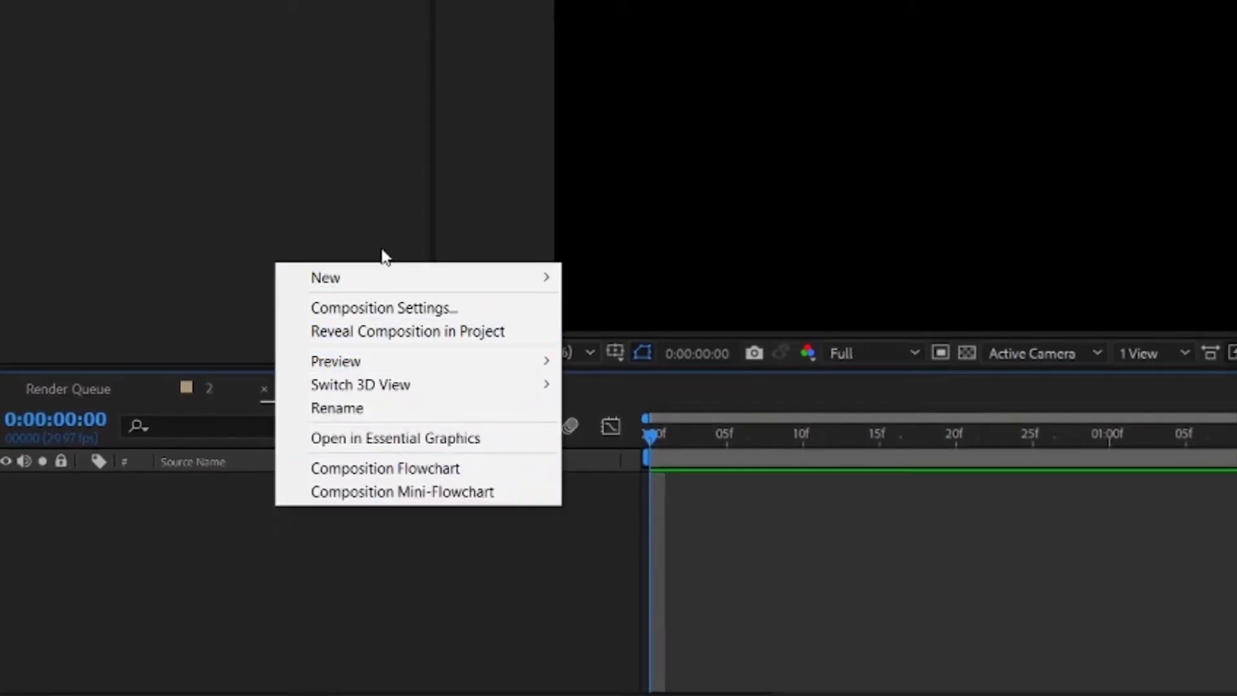
mouse_move(380, 286)
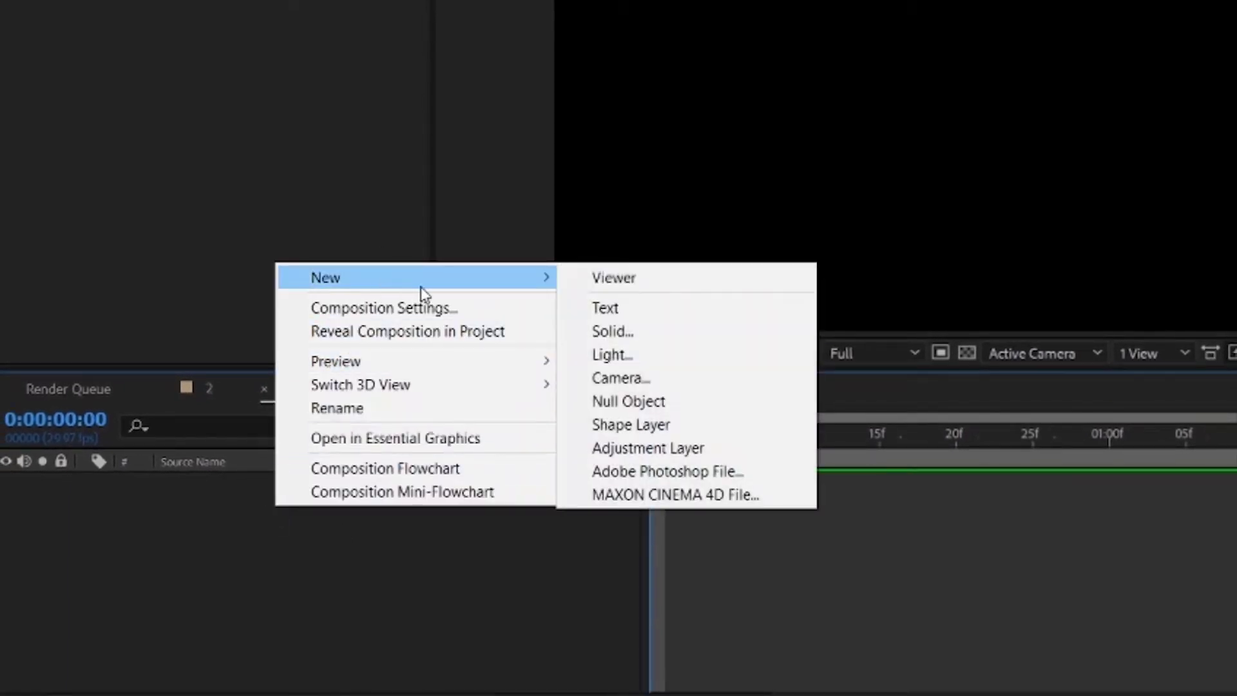
left_click(612, 325)
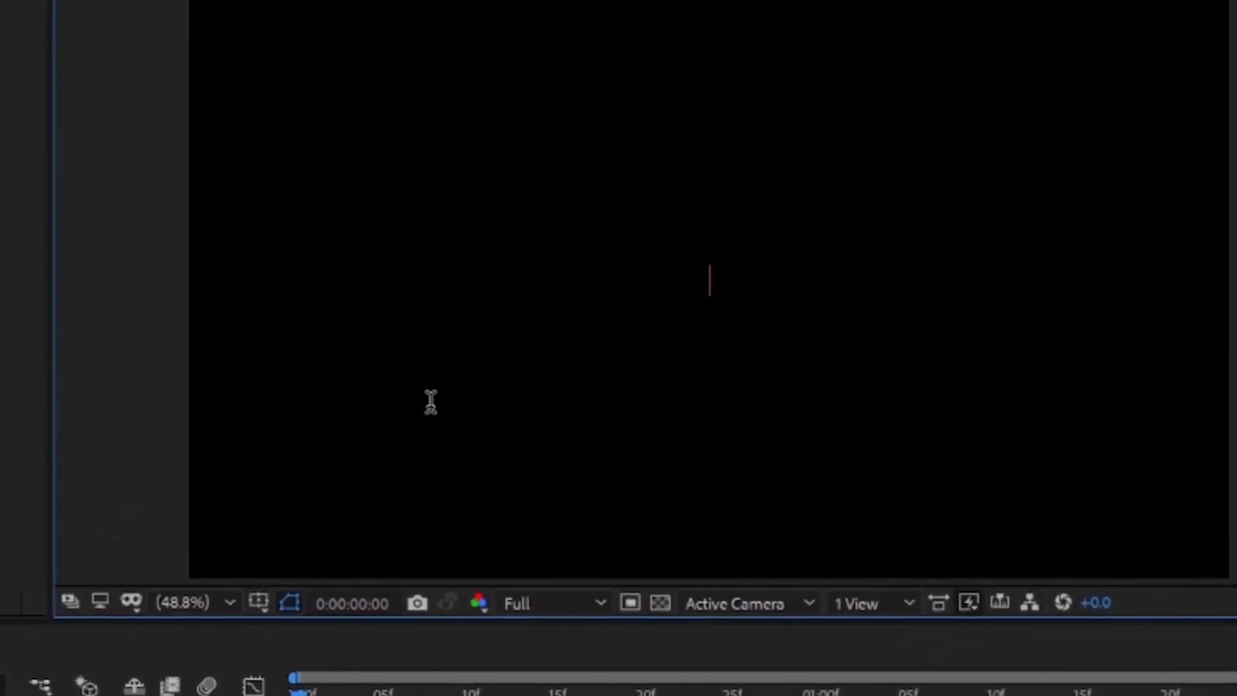
type("HAHU BEATZ")
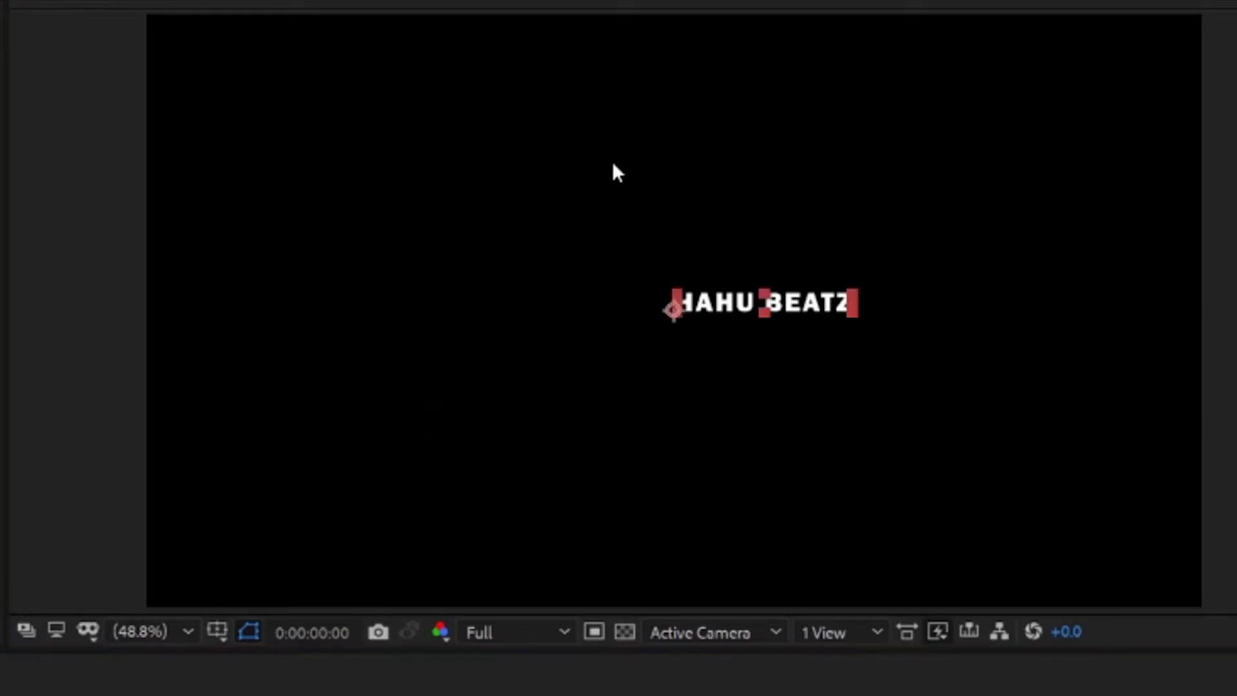
left_click_drag(660, 302, 633, 298)
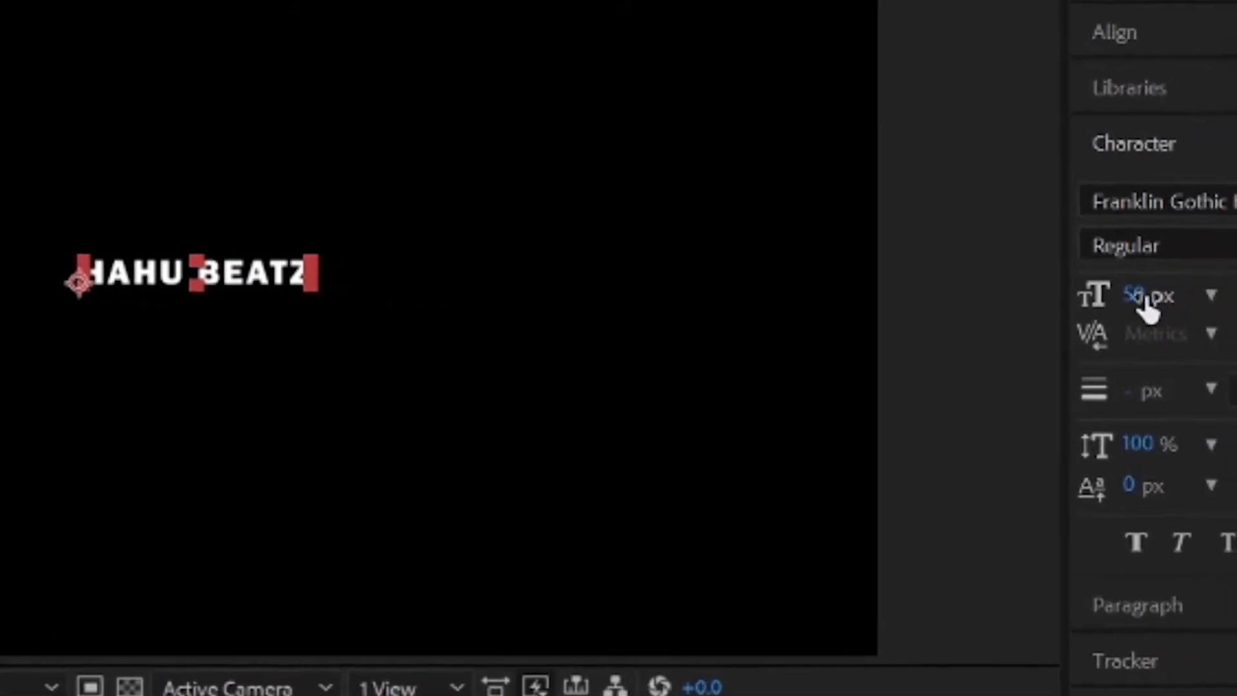
Set the HAHU BEATZ font size to 282 px and reselect the text layer.
left_click(1211, 305)
type("2")
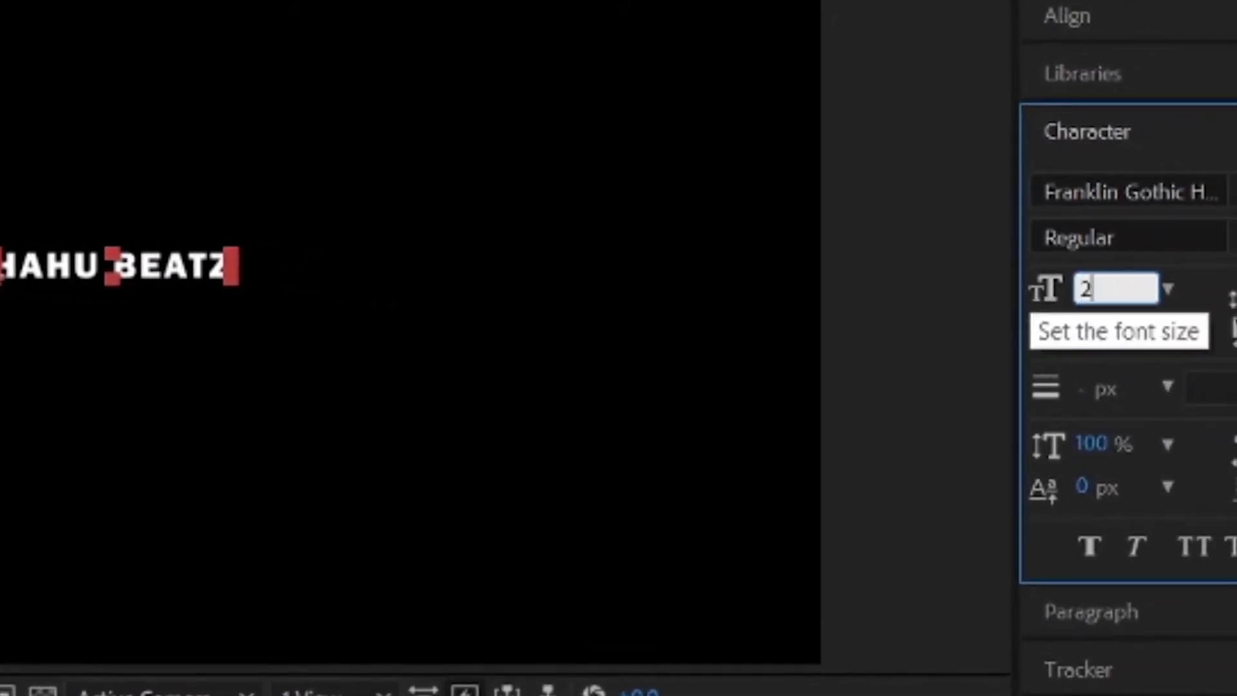
type("82")
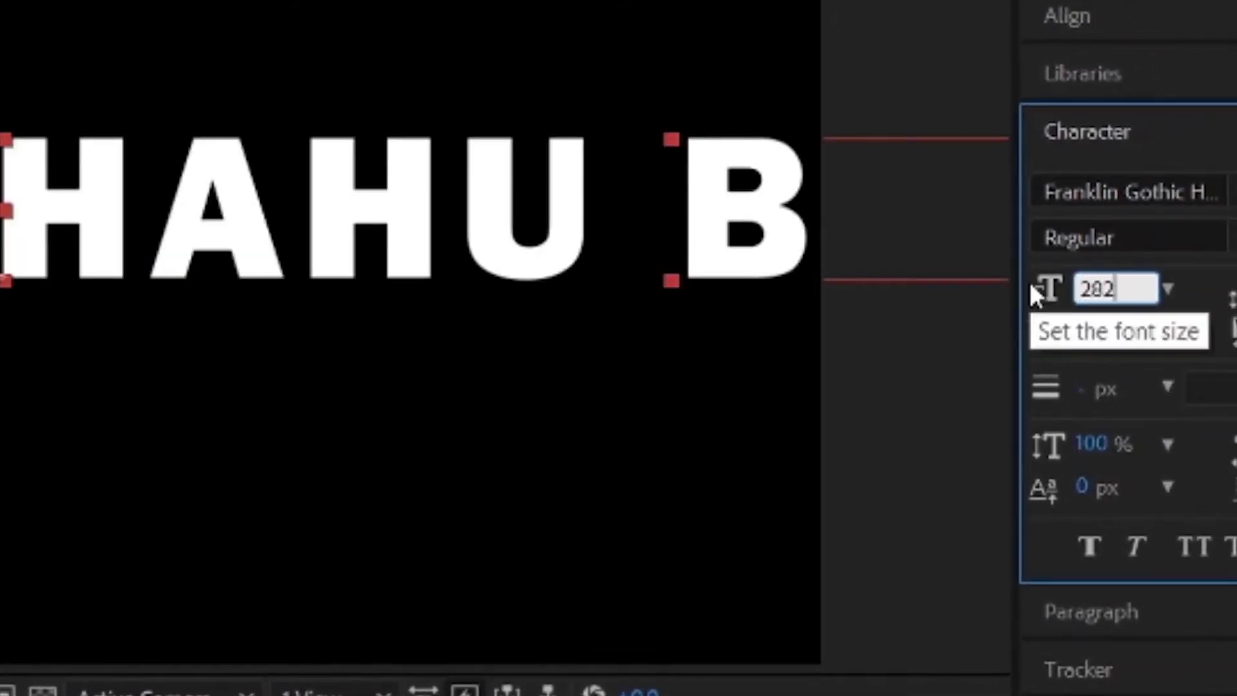
key("Return")
left_click(893, 335)
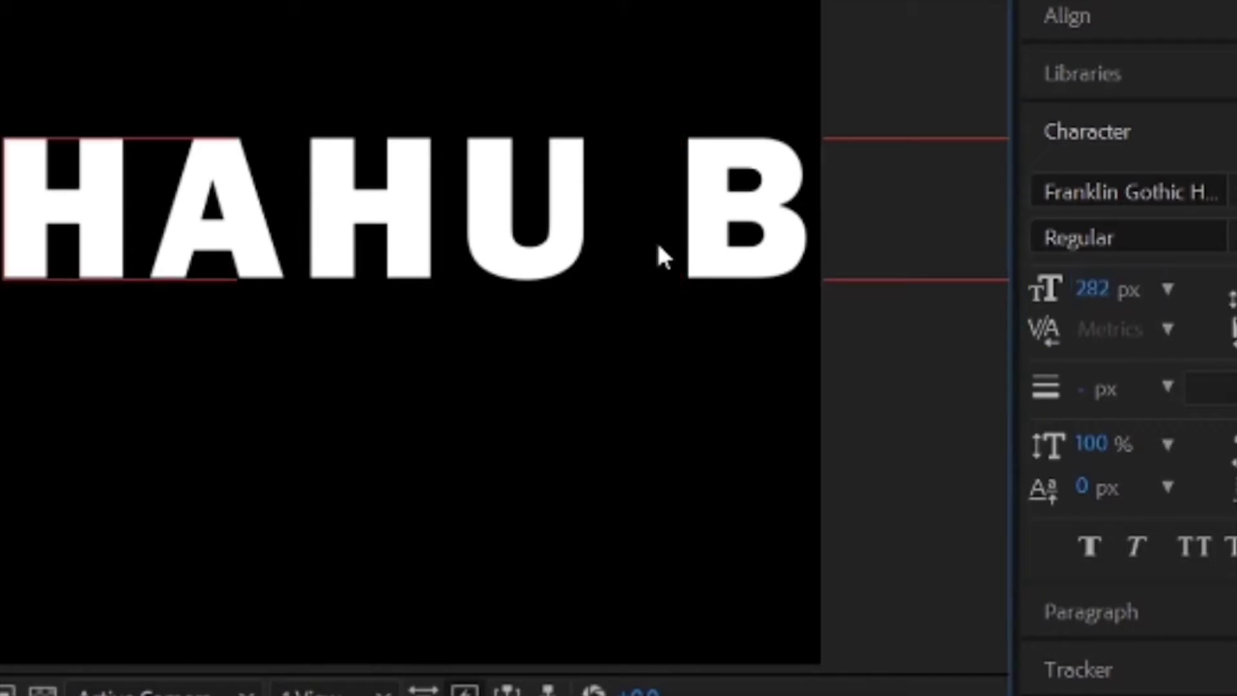
left_click(580, 210)
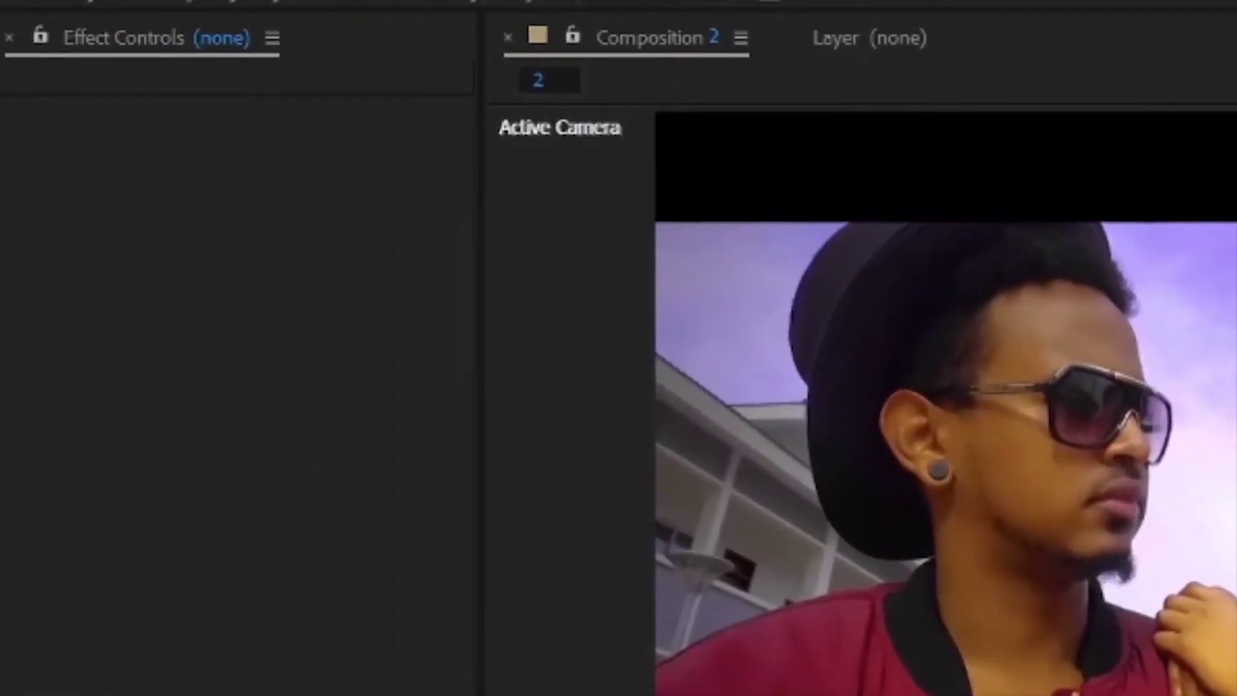
Place the Text composition into composition 2 and preview it in the shot.
left_click(53, 76)
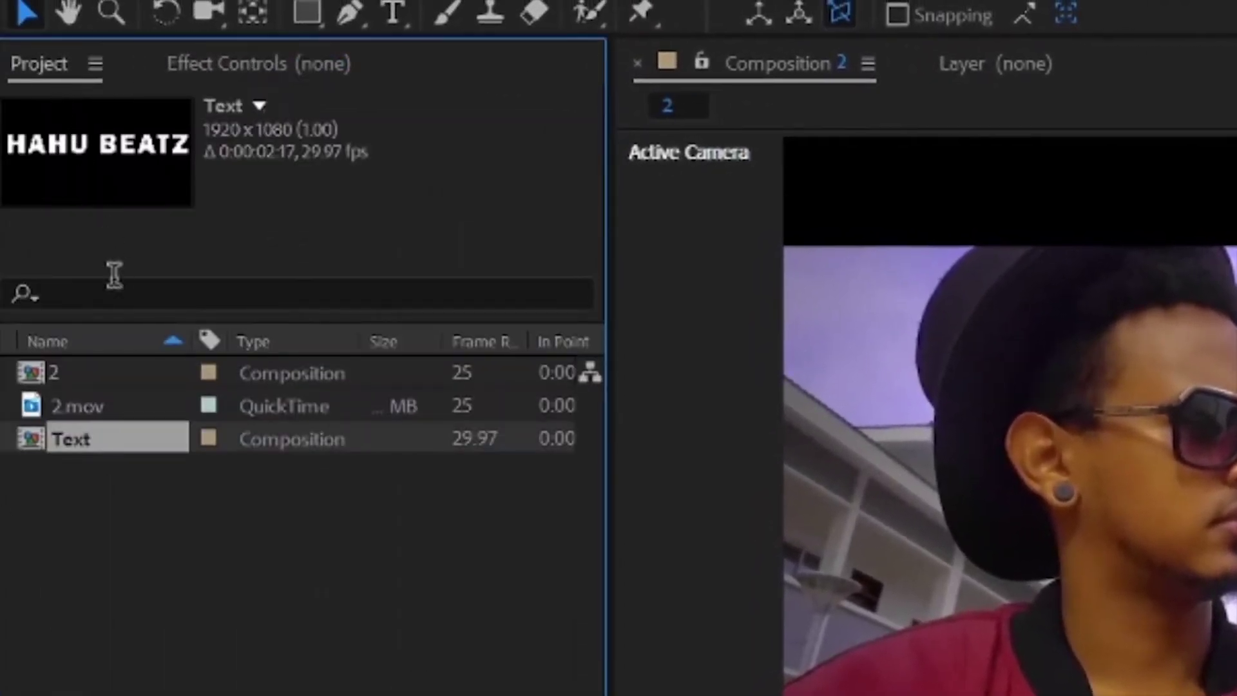
left_click_drag(95, 439, 147, 629)
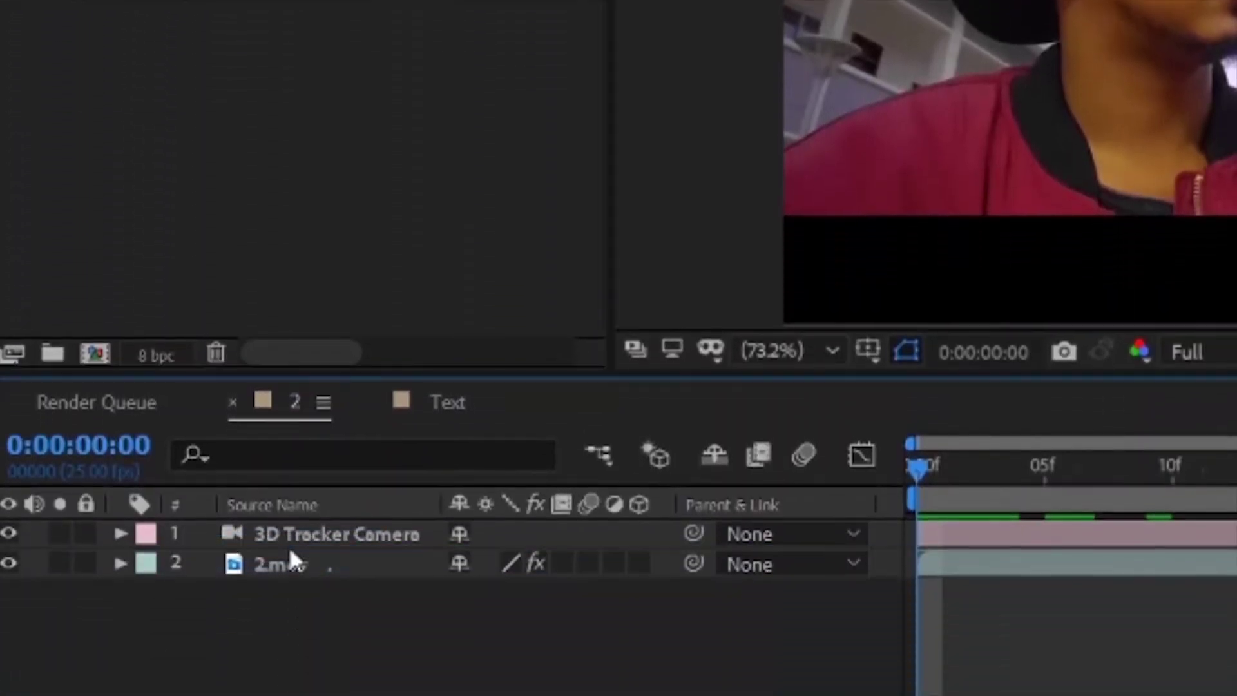
left_click_drag(71, 247, 291, 555)
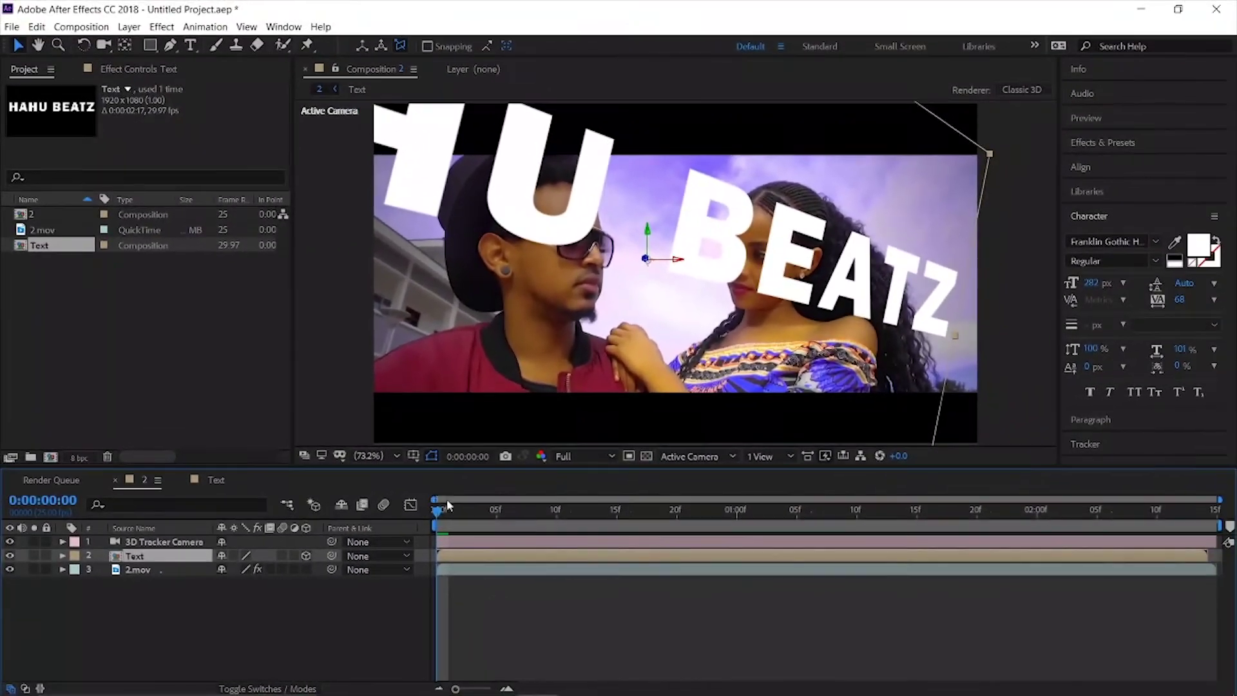
key("space")
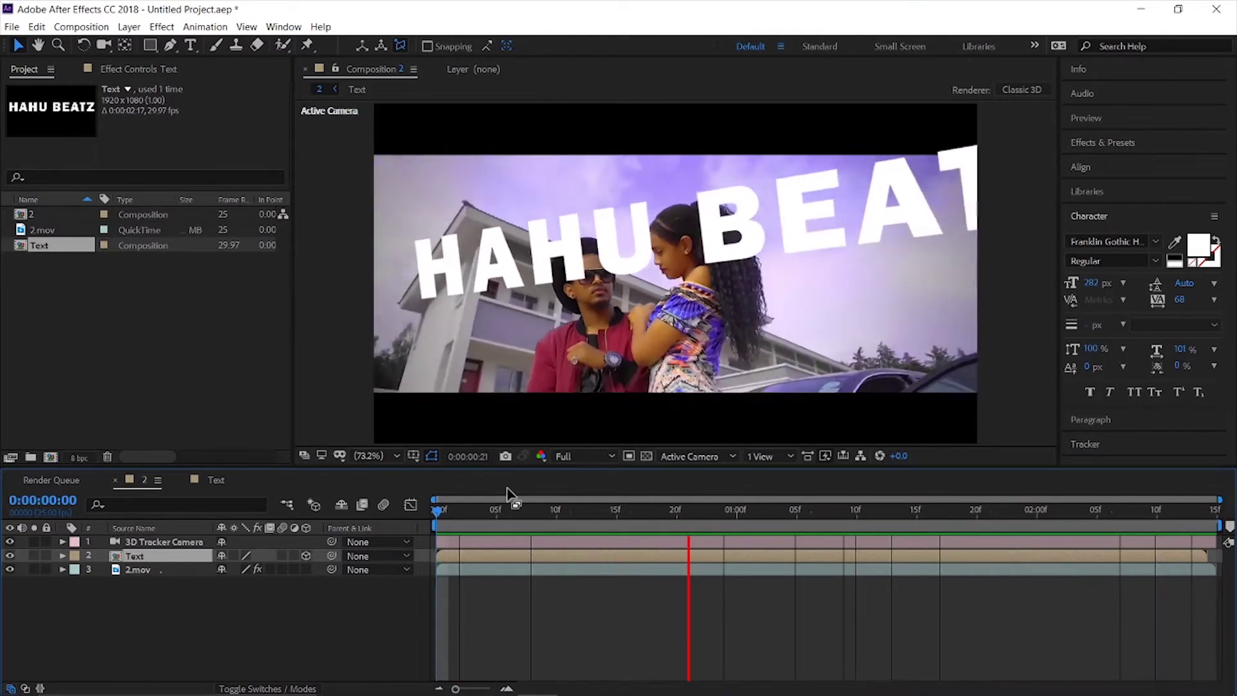
key("space")
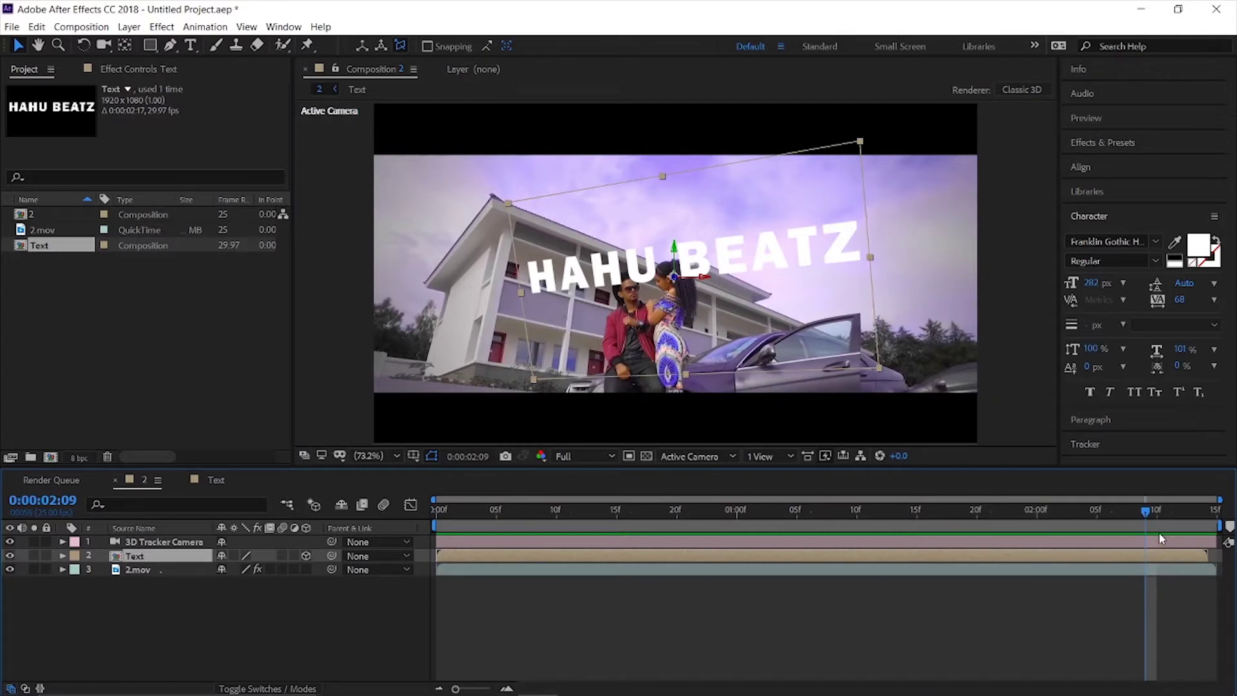
Lift the HAHU BEATZ text higher above the couple and preview from frame 0.
left_click_drag(1207, 515, 1232, 520)
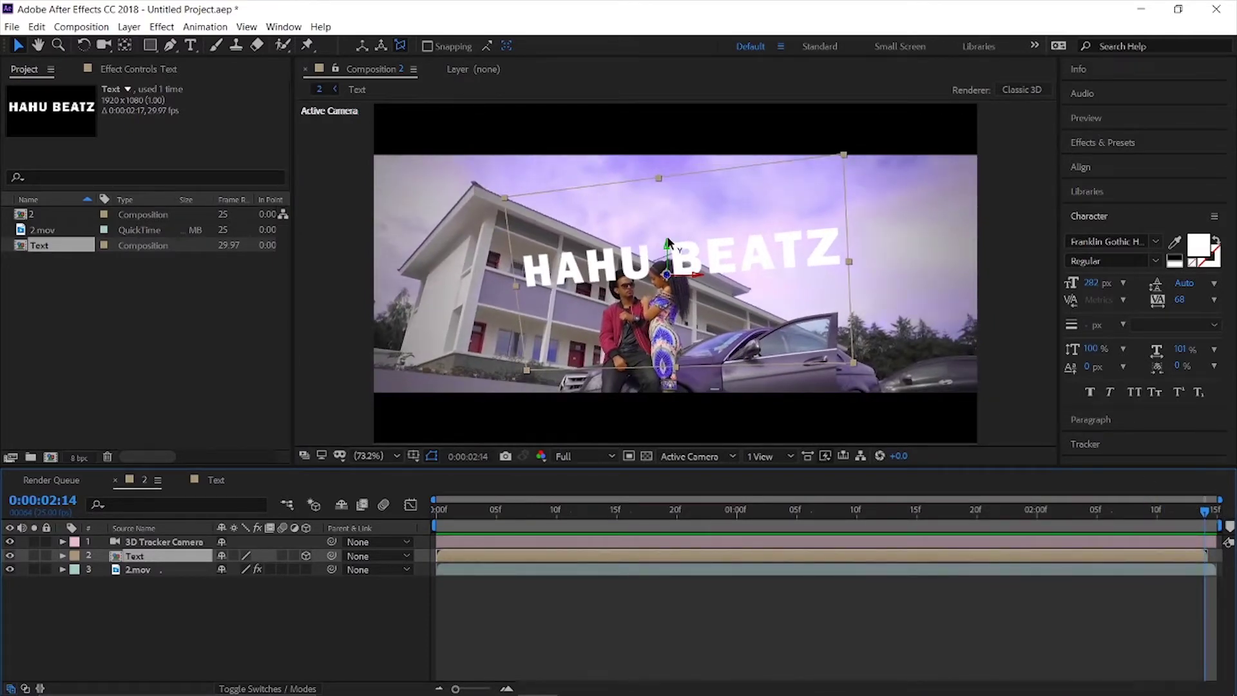
left_click_drag(668, 243, 662, 161)
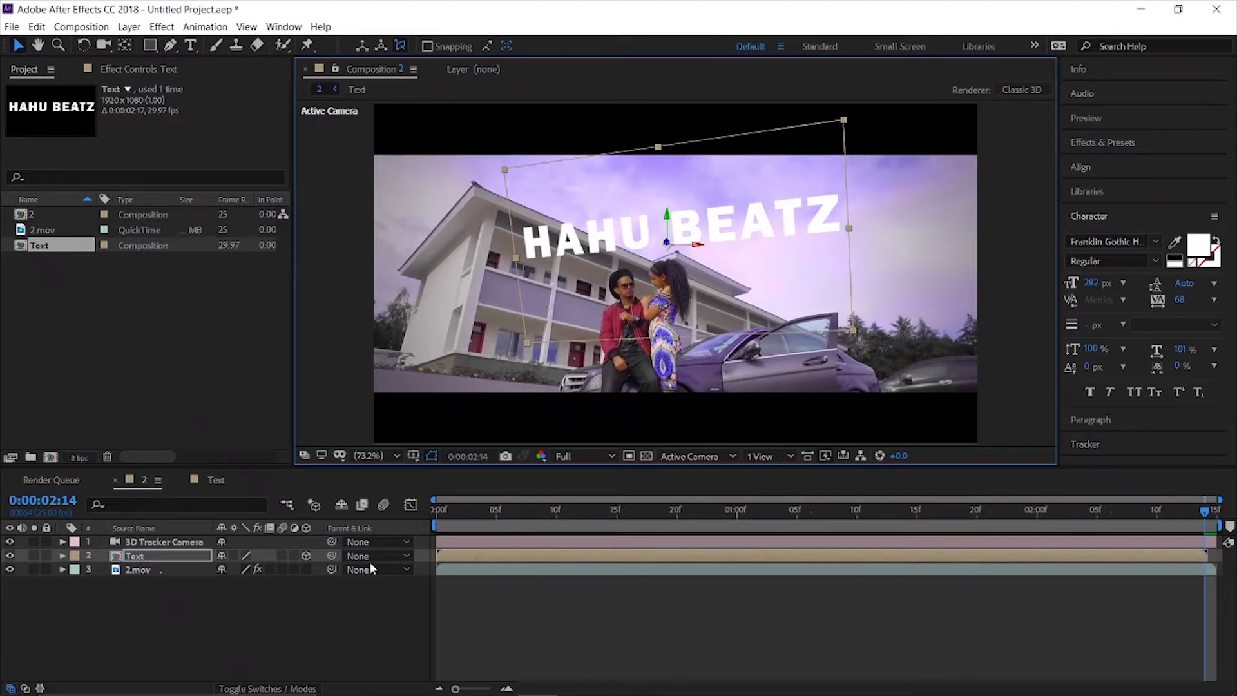
left_click(439, 513)
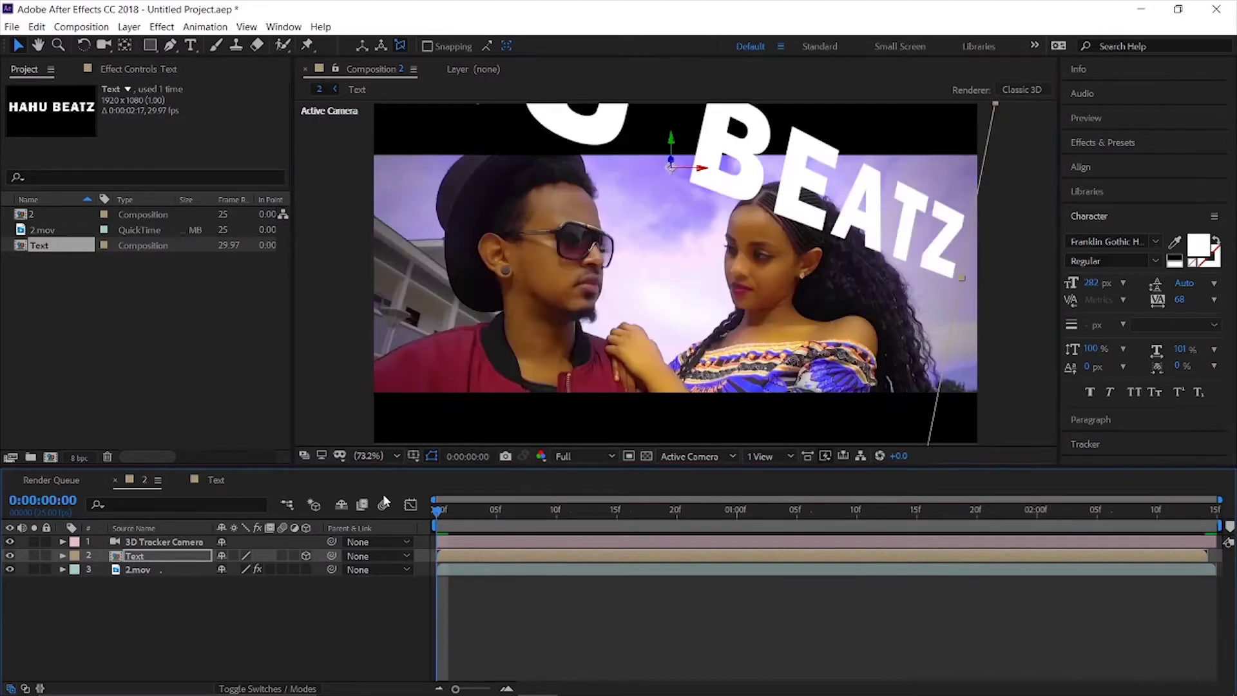
left_click_drag(673, 138, 682, 87)
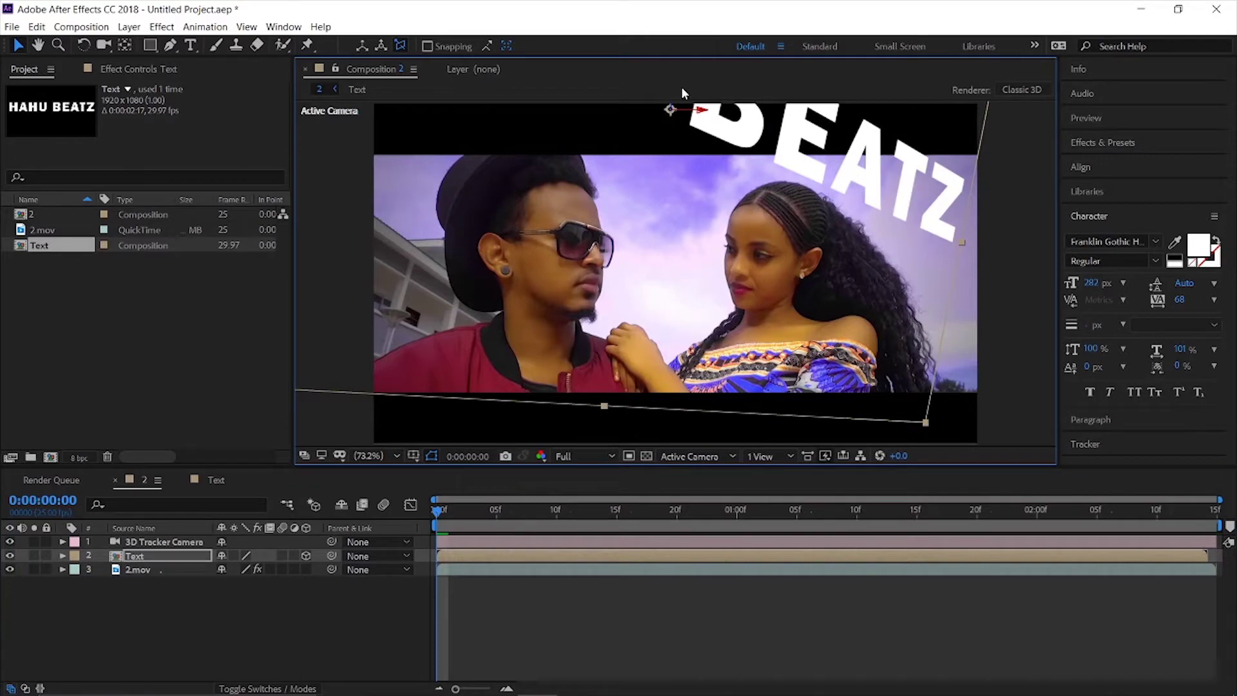
key("space")
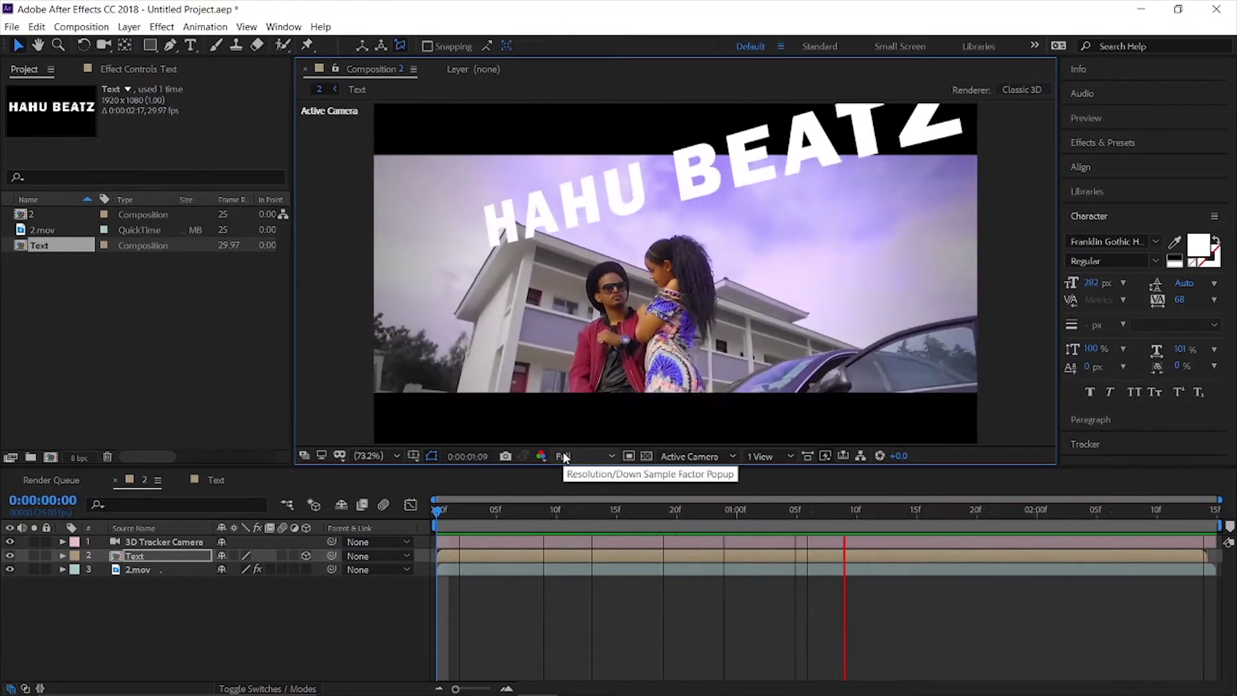
key("space")
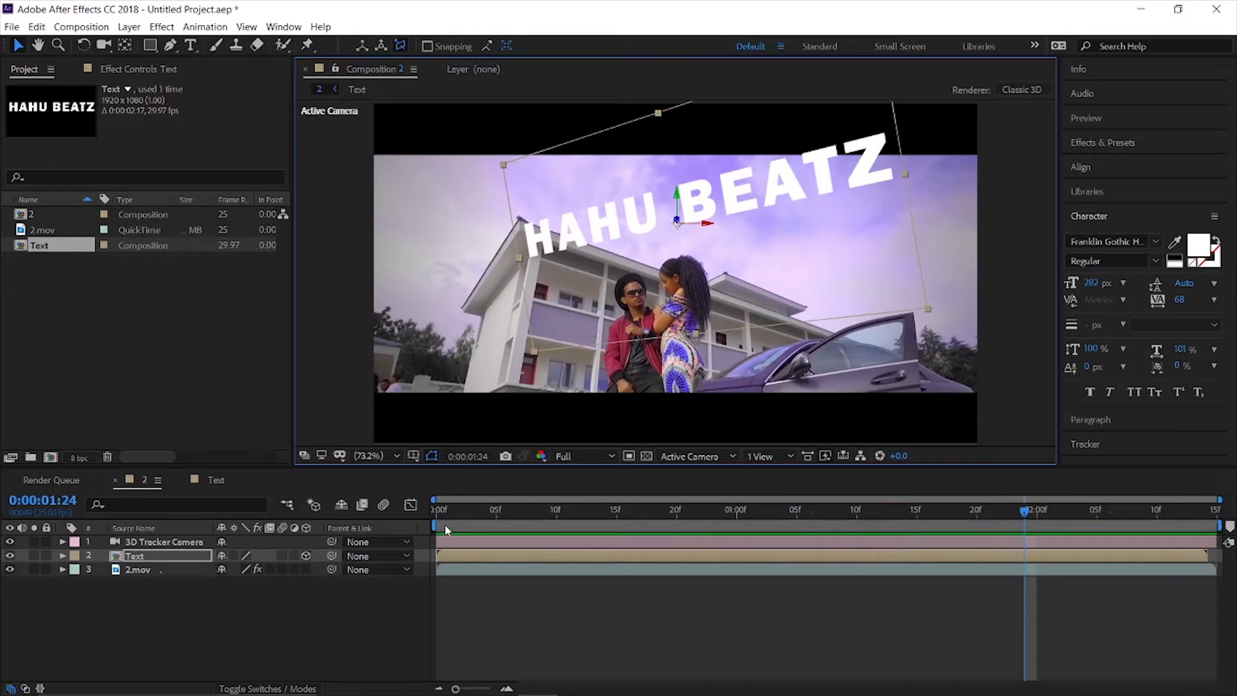
left_click(443, 514)
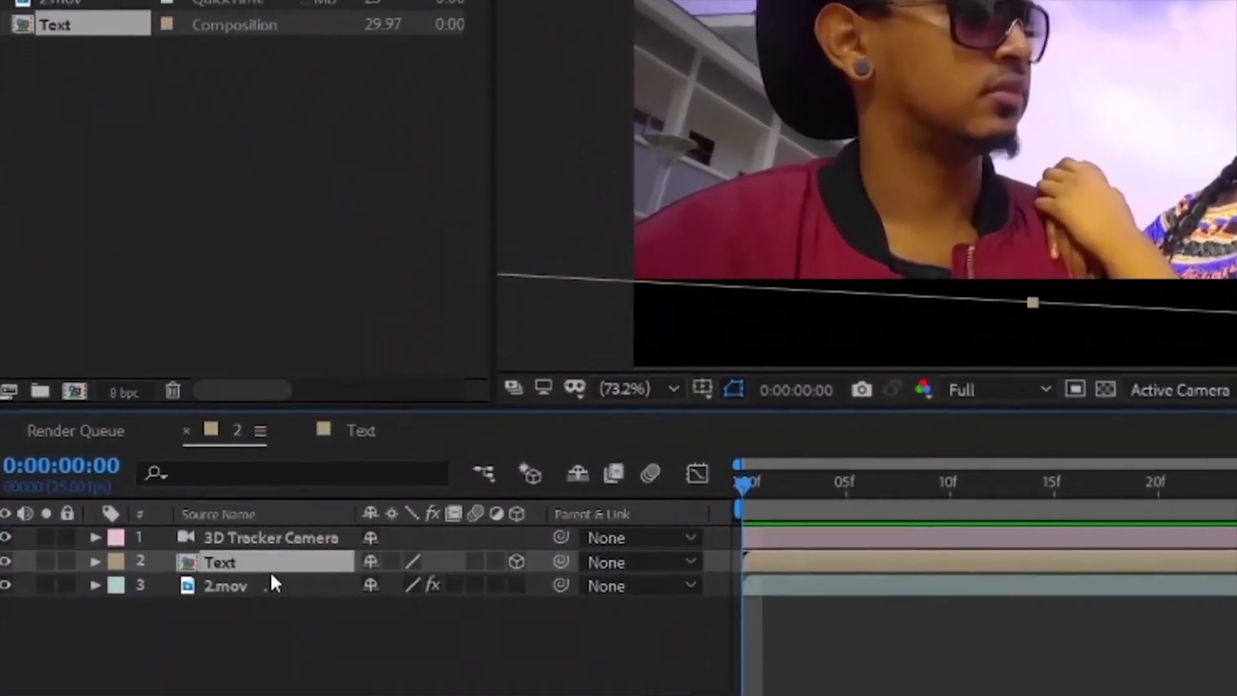
Give the Text layer's Position the expression [position[0],position[1],index+4].
key("p")
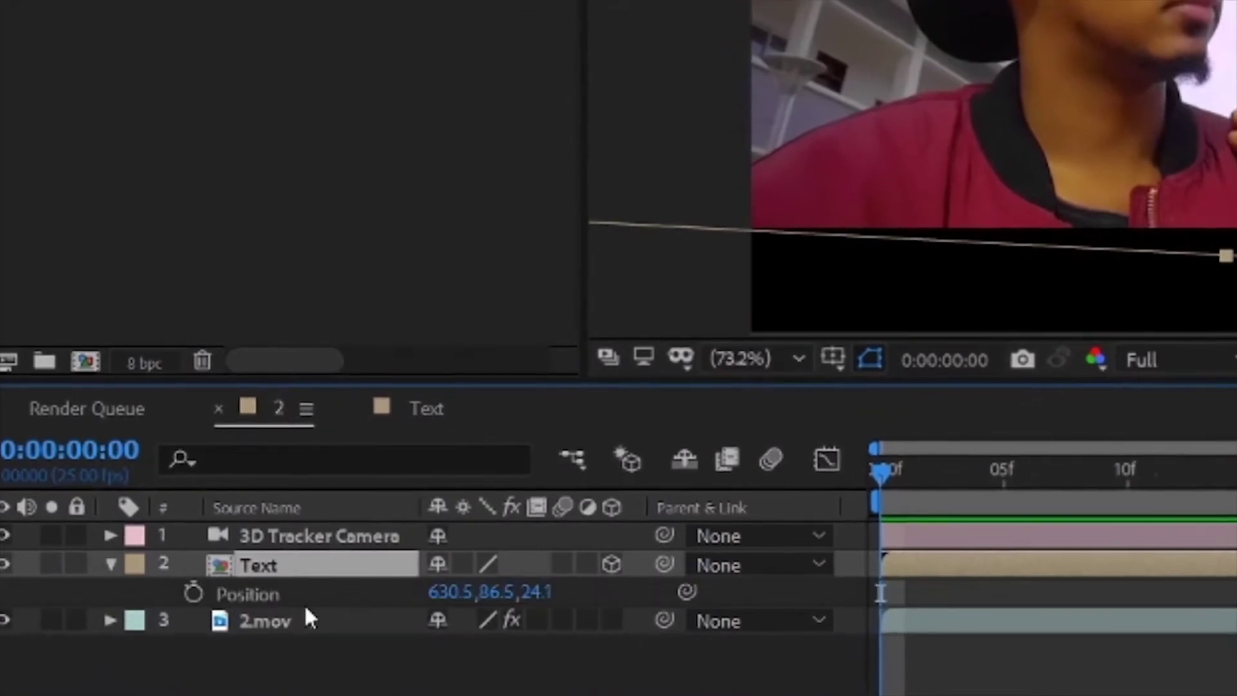
left_click(195, 593, "alt")
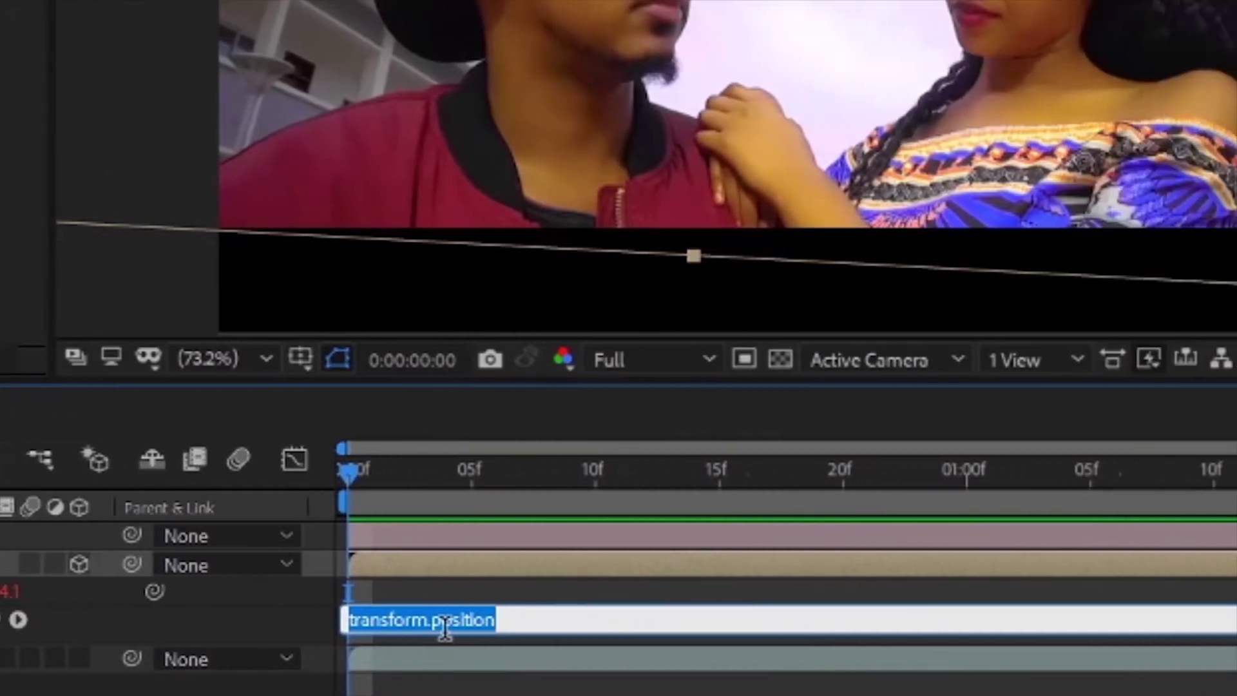
type("[position[0],position[1],index+4];")
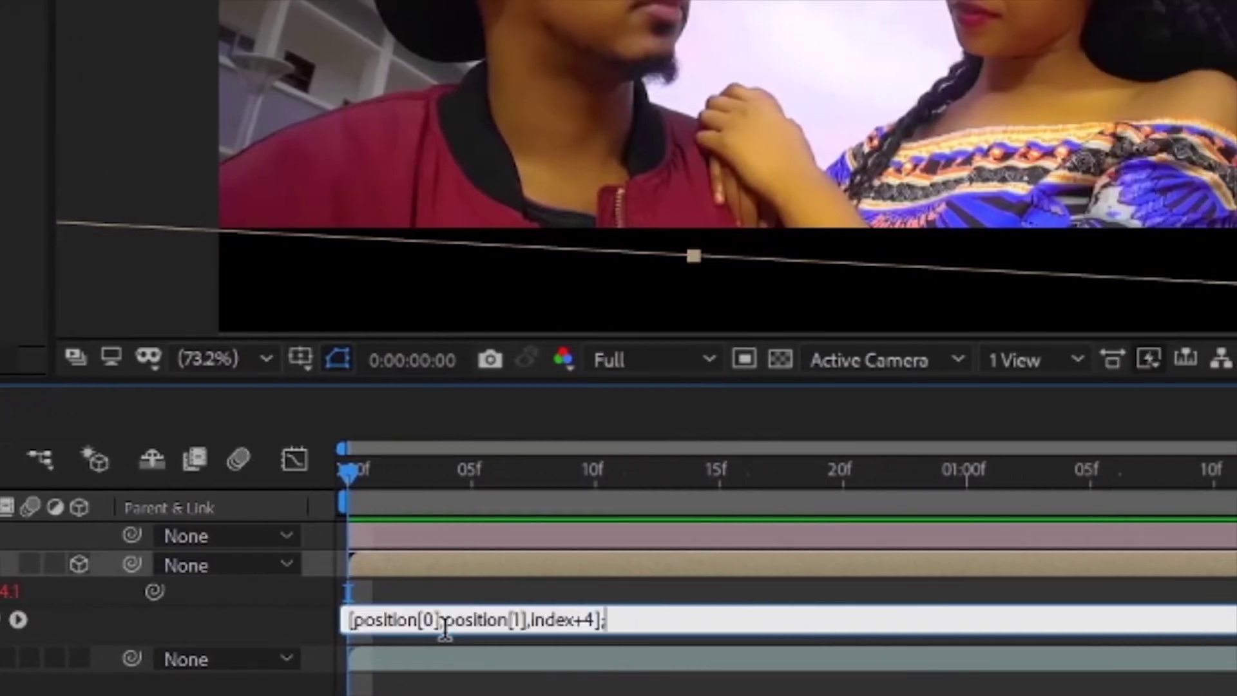
left_click(636, 589)
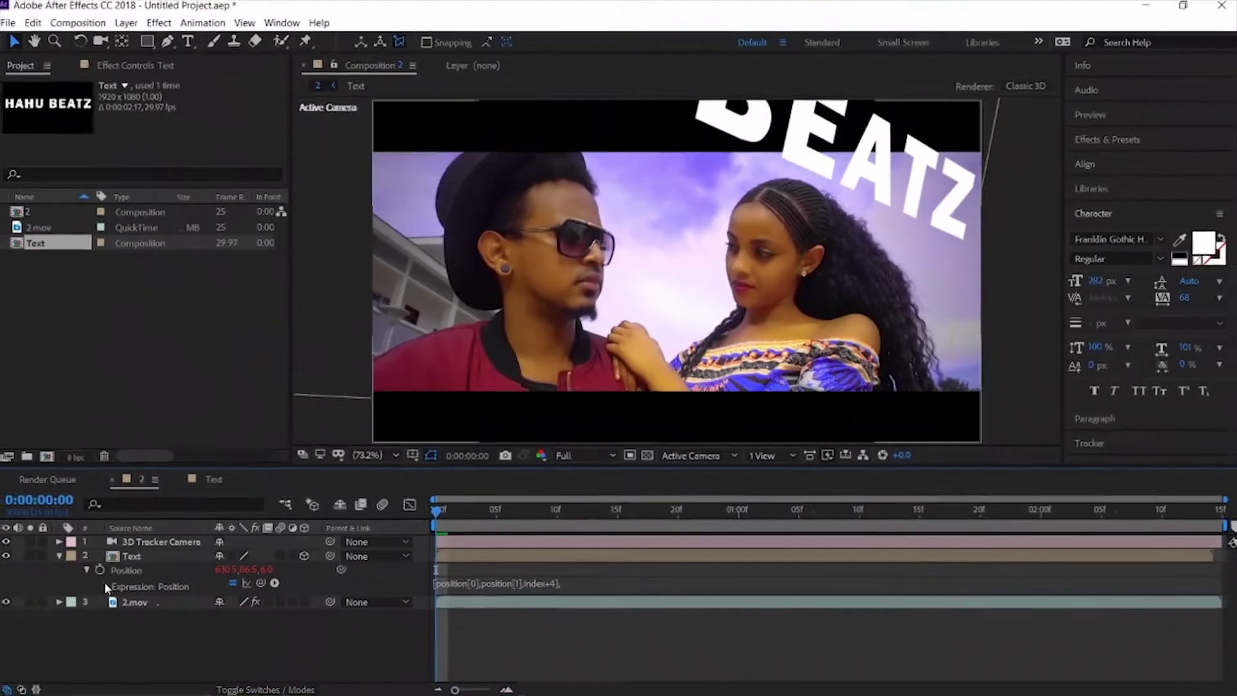
left_click(63, 556)
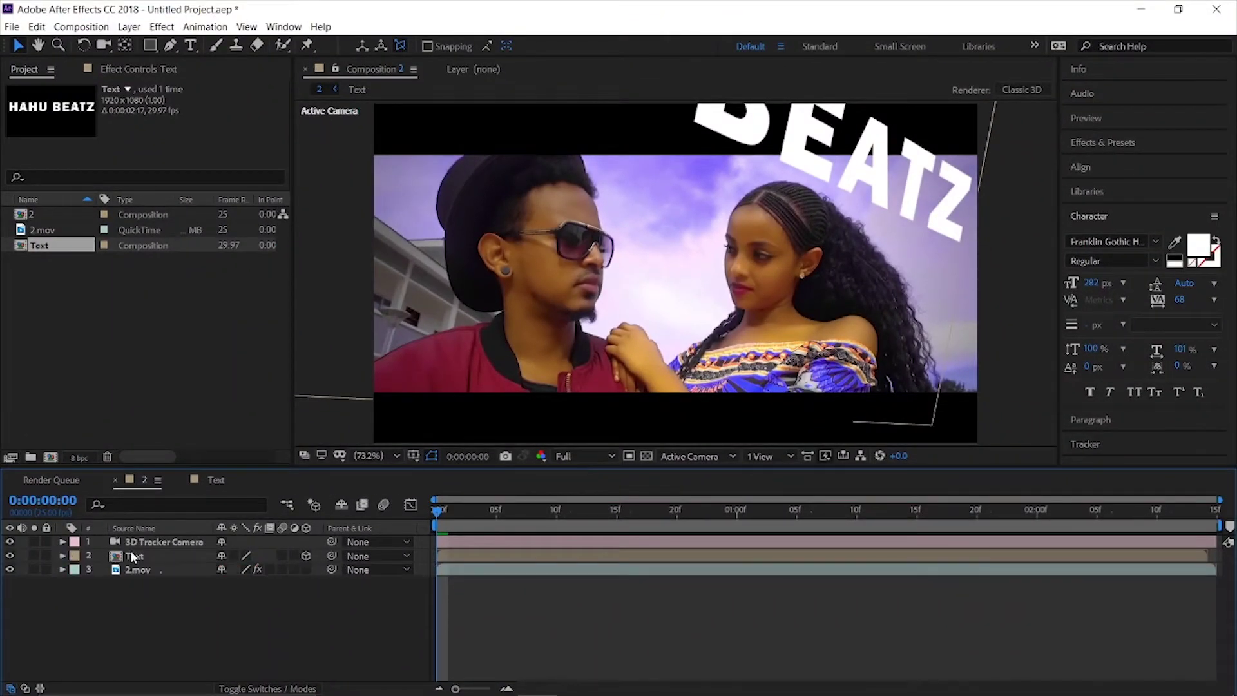
Duplicate the Text layer many times for thickness and set preview resolution to Half.
left_click(132, 556)
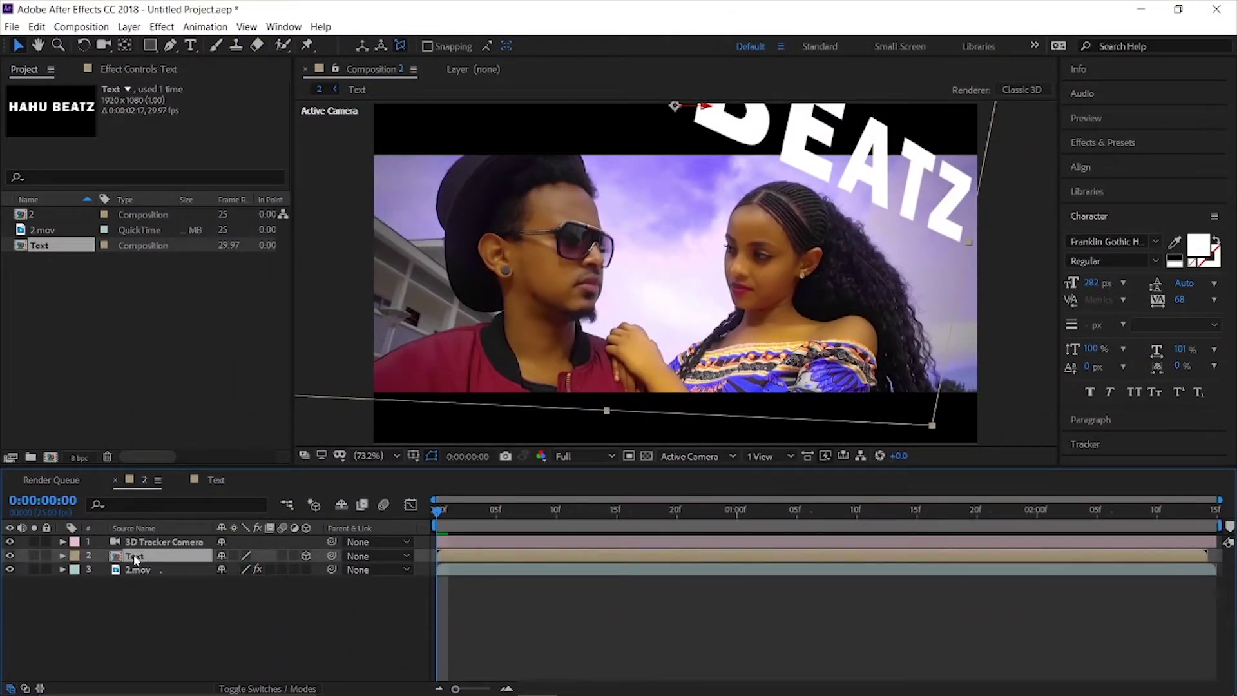
key("ctrl+d")
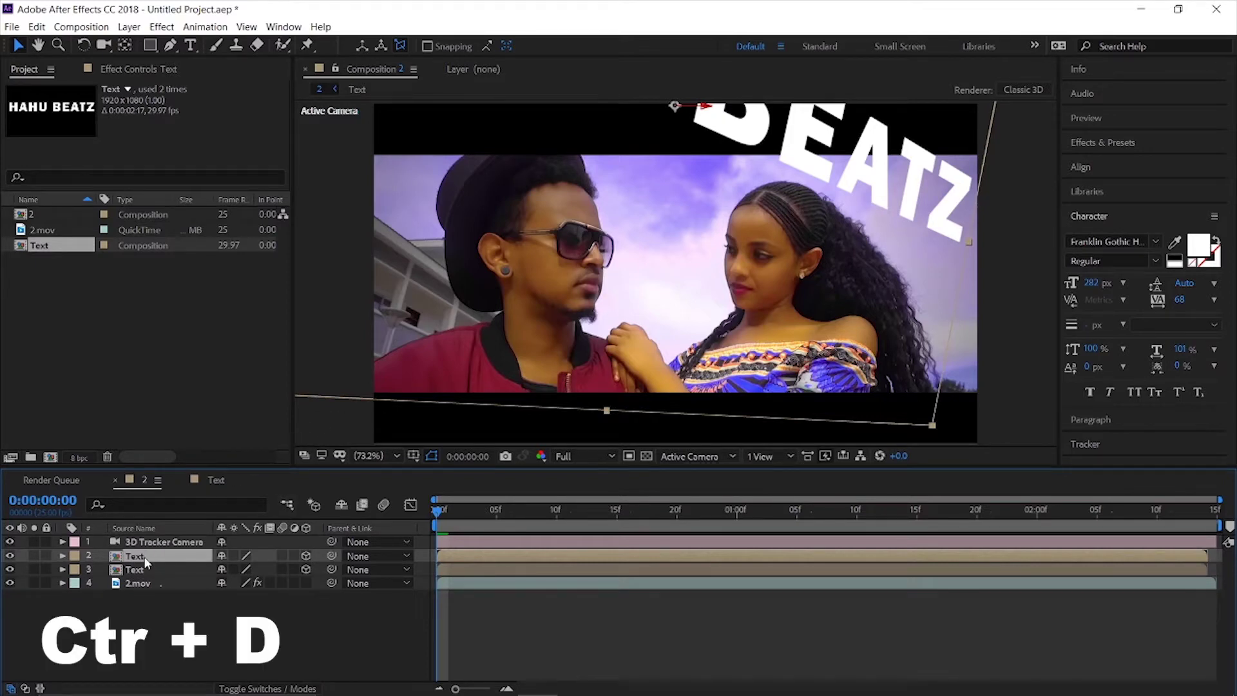
key("ctrl+d")
key("ctrl+d")
key("ctrl+d")
key("ctrl+d")
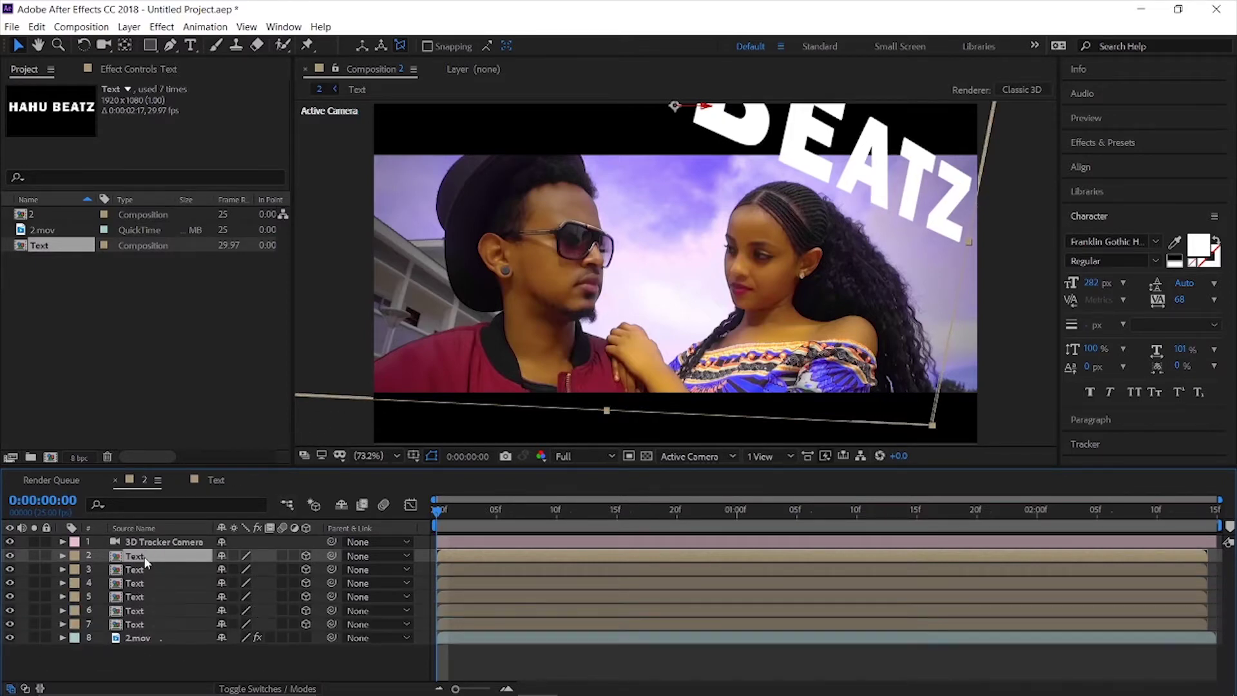
key("ctrl+d")
key("ctrl+d")
key("ctrl+d")
key("ctrl+d")
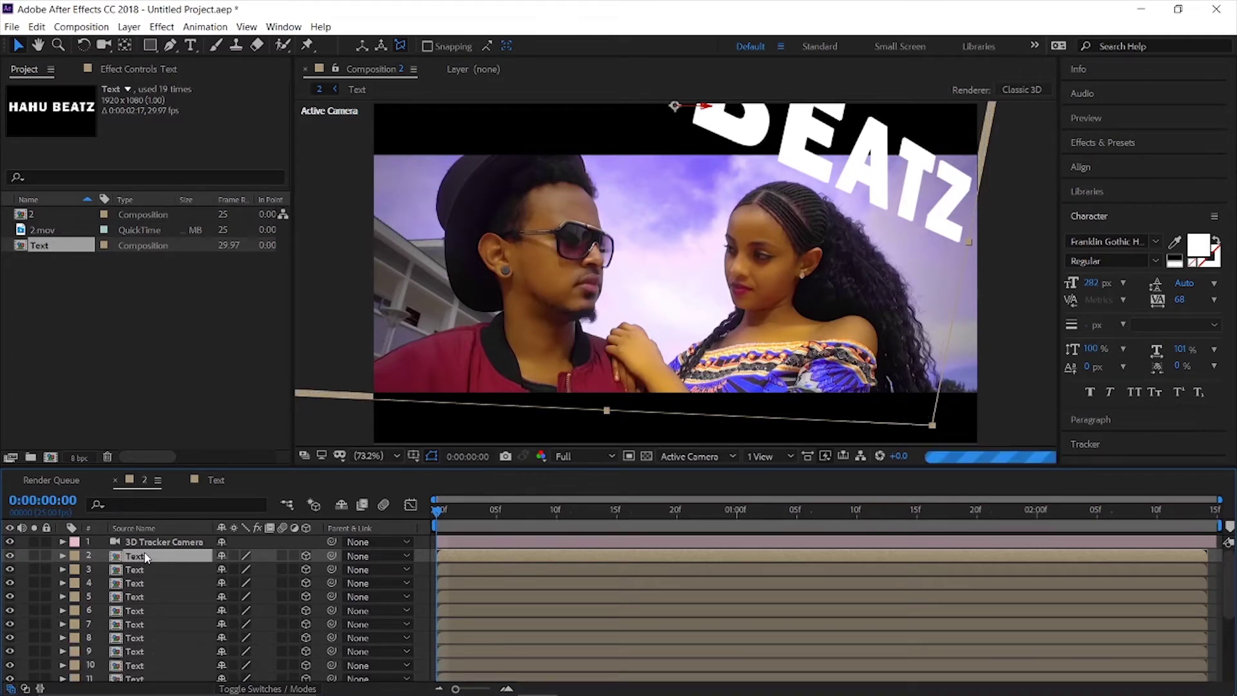
key("ctrl+d")
key("ctrl+d")
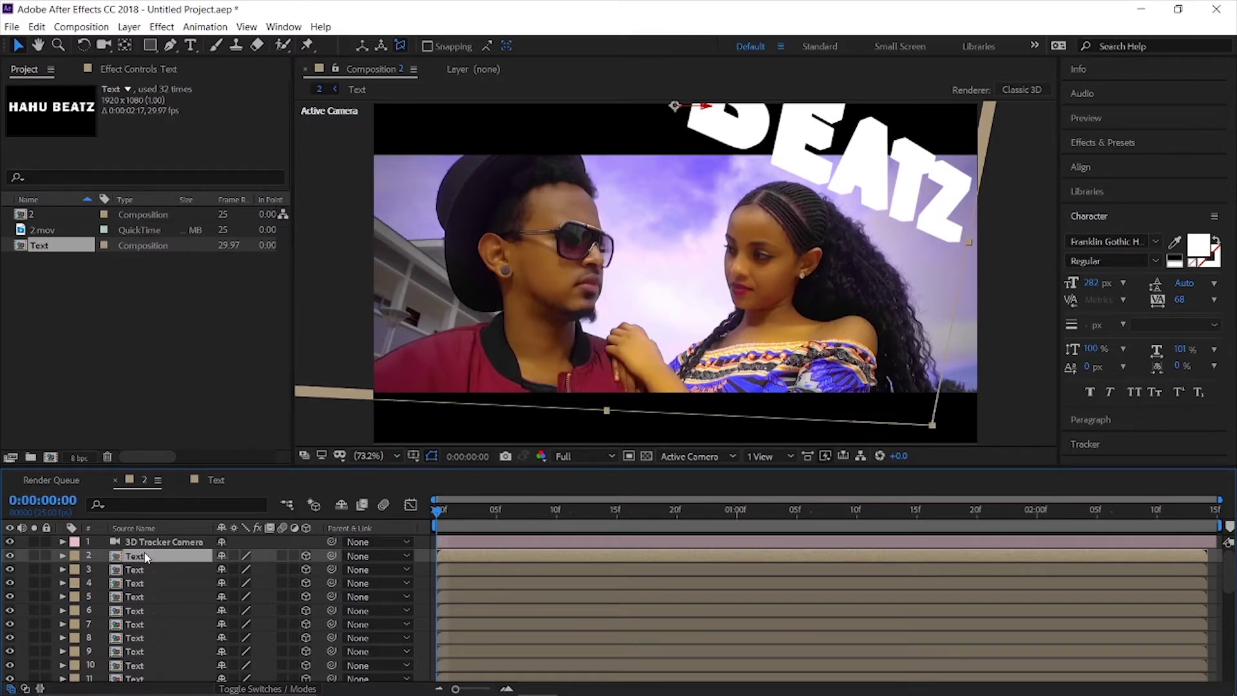
key("ctrl+d")
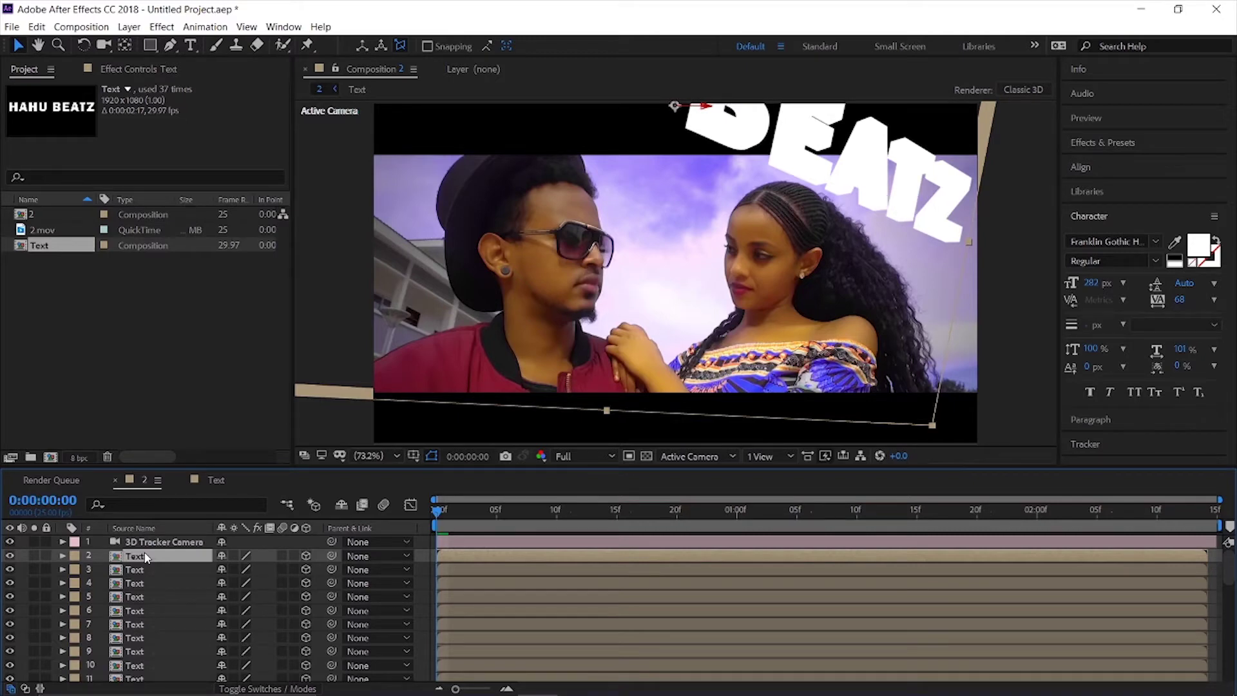
left_click(576, 458)
left_click(576, 512)
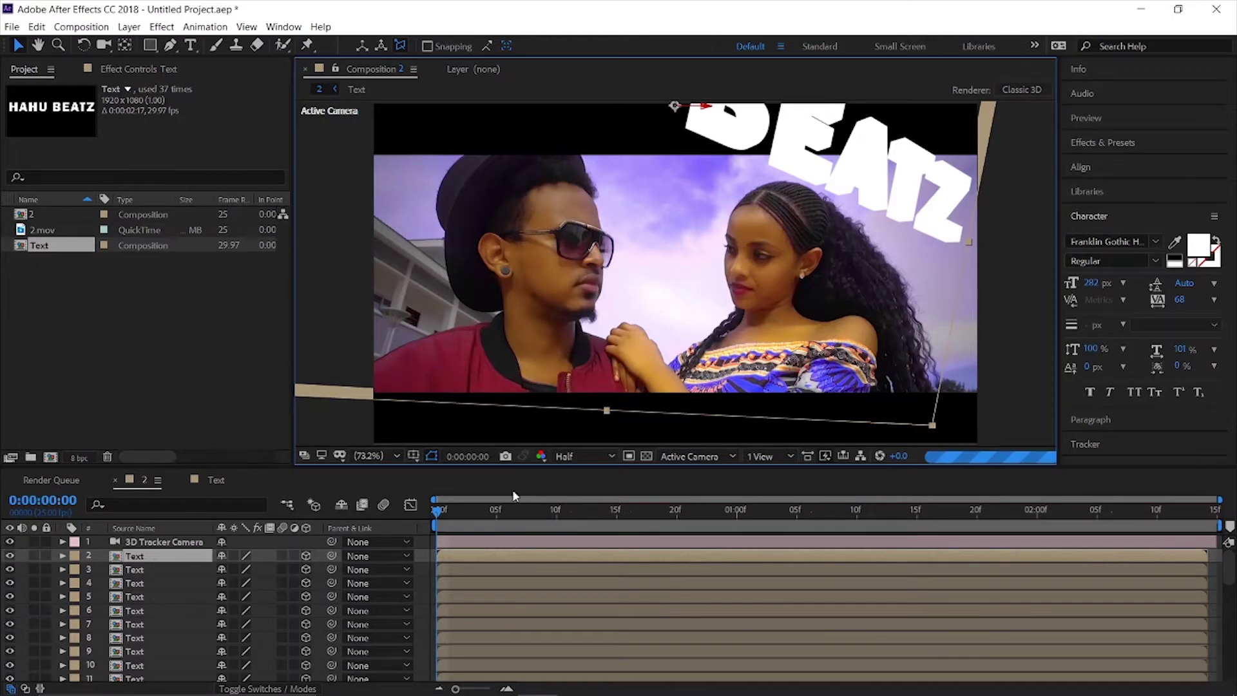
key("space")
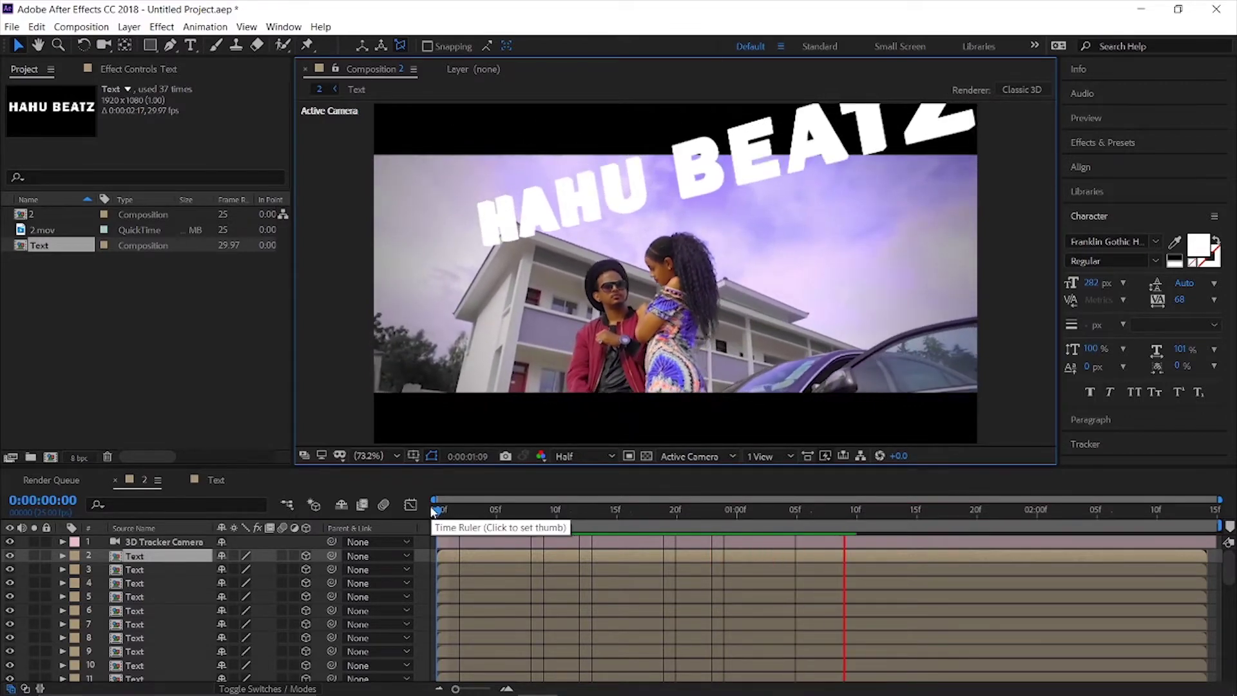
left_click(433, 511)
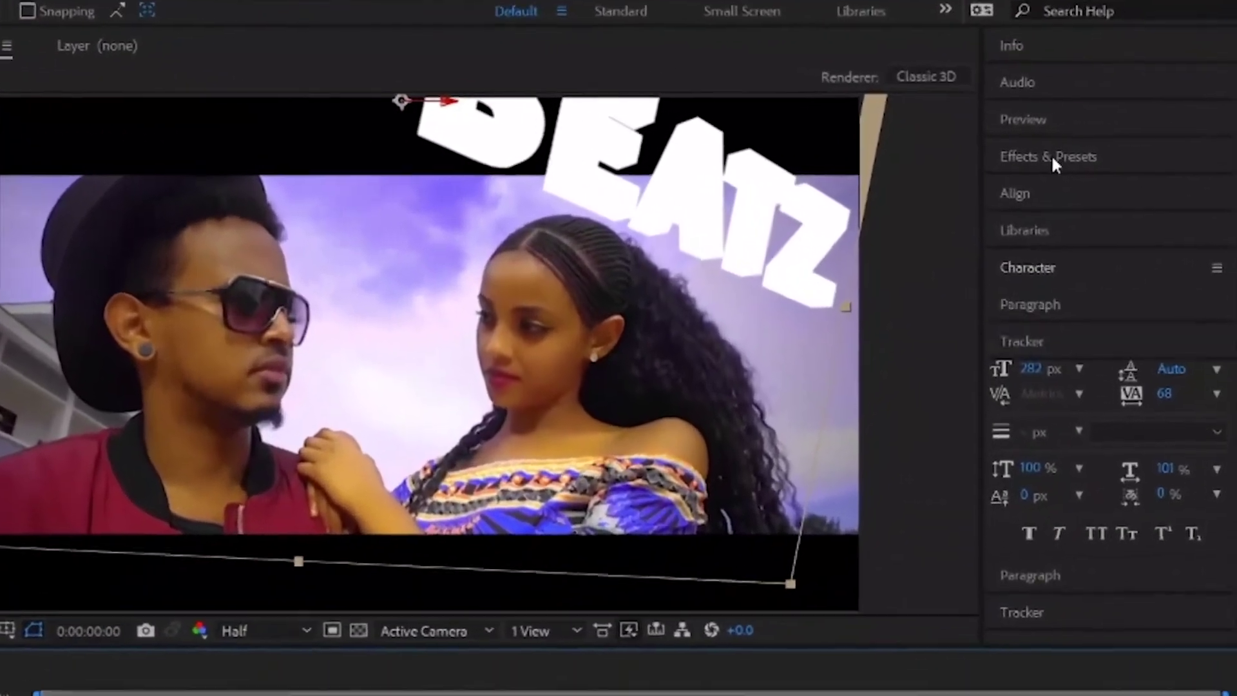
Search Effects & Presets for 'fill' and apply Fill to the top Text layer.
left_click(1053, 161)
left_click(1038, 188)
type("fi")
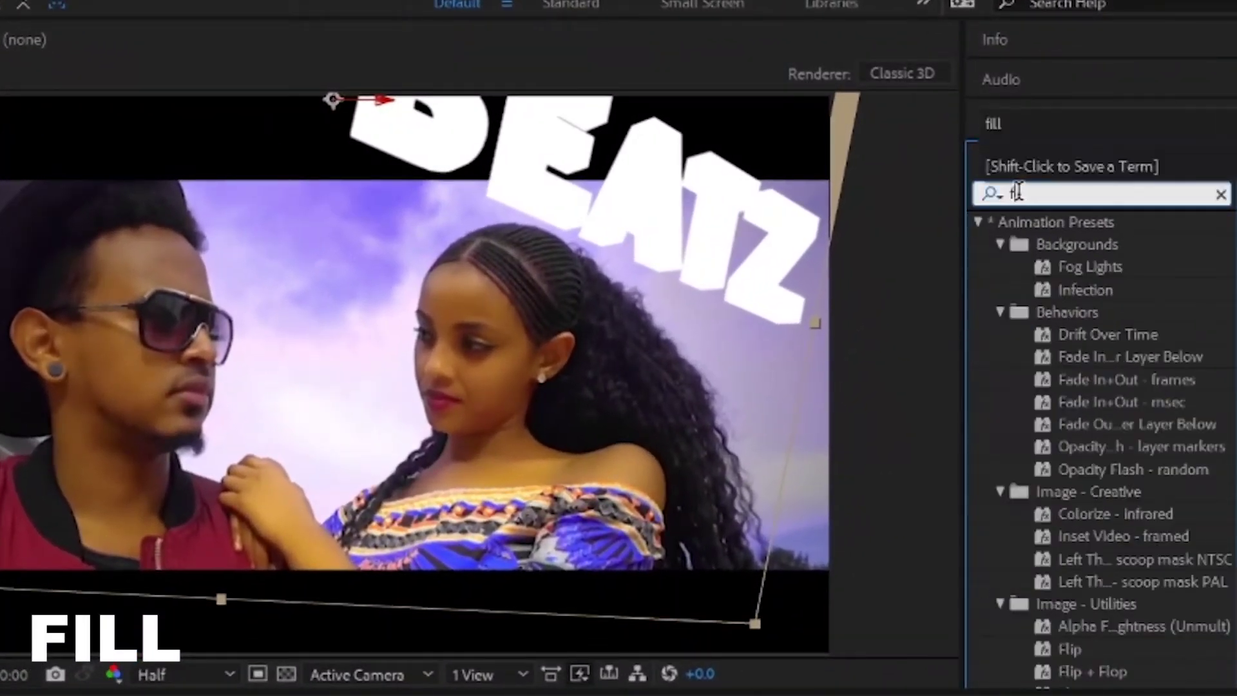
type("ll")
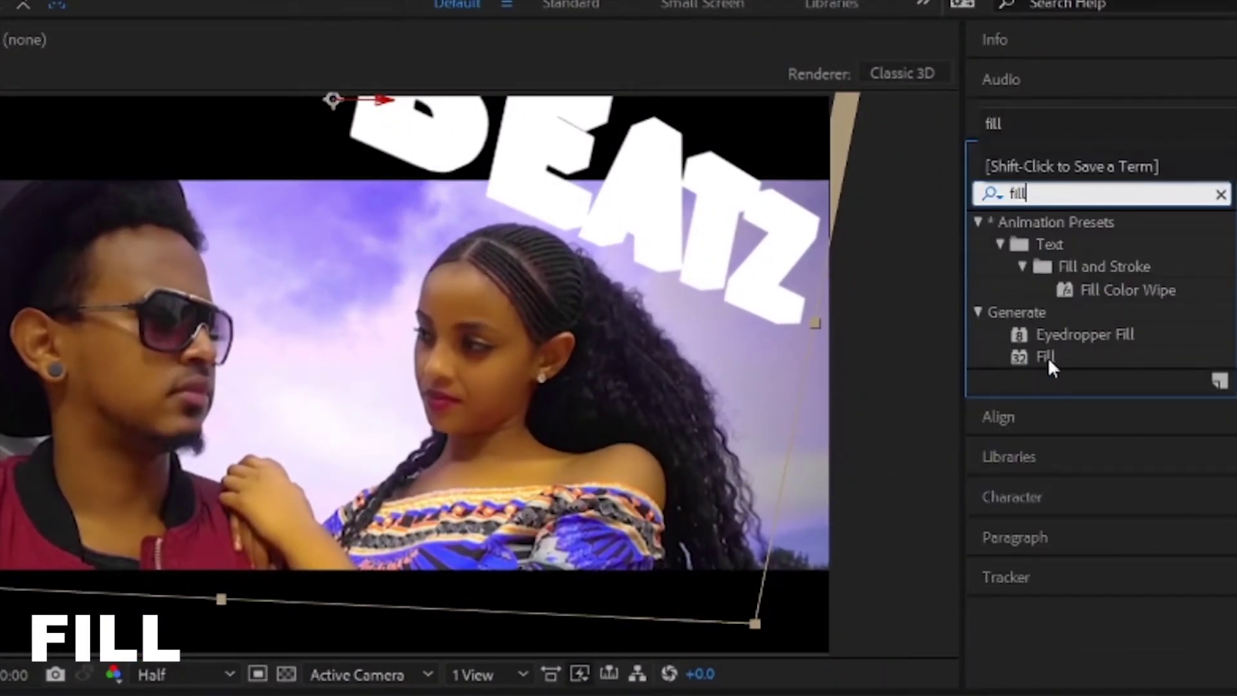
left_click_drag(1048, 357, 281, 582)
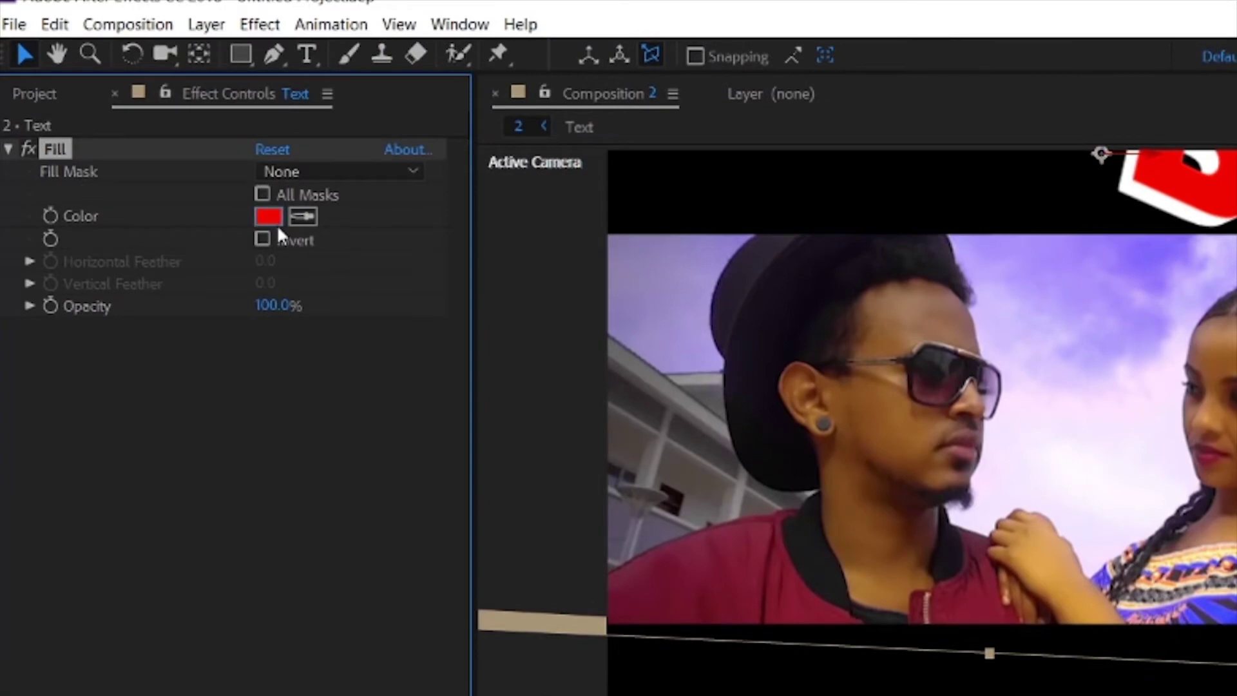
Set the Fill color to blue 4937FF.
left_click(276, 223)
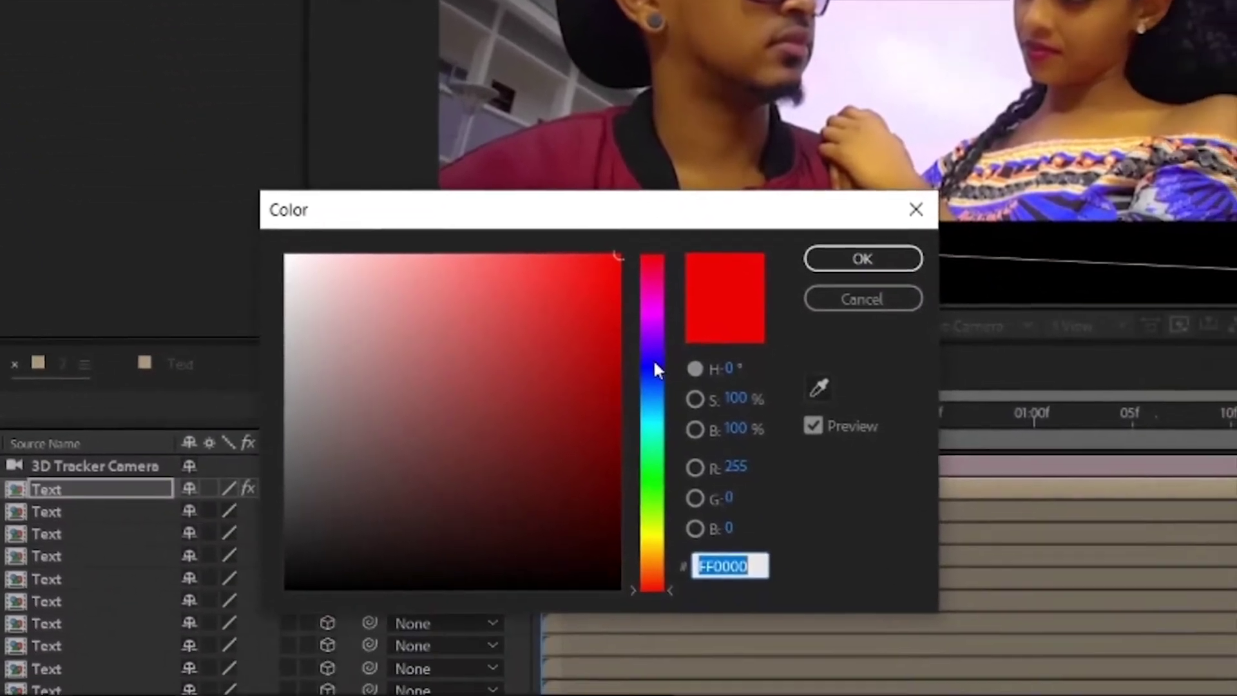
left_click(655, 364)
left_click_drag(600, 246, 546, 246)
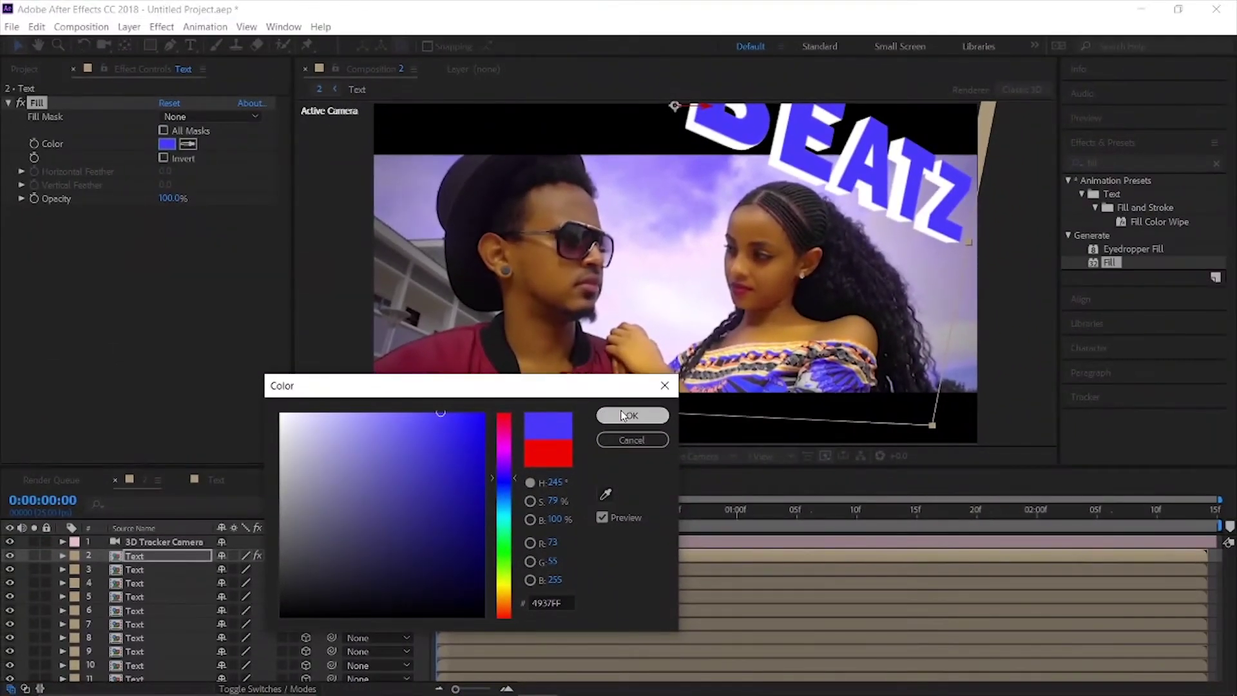
left_click(623, 415)
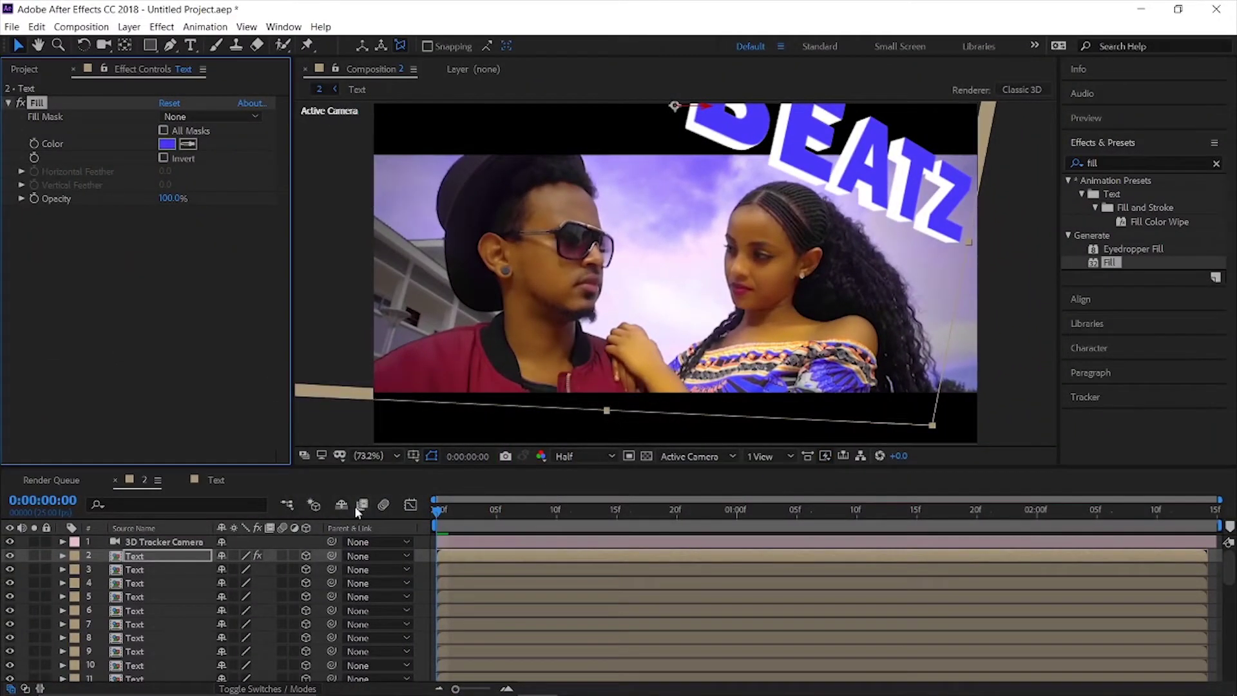
Open the Text composition and select all the HAHU BEATZ lettering.
left_click(222, 481)
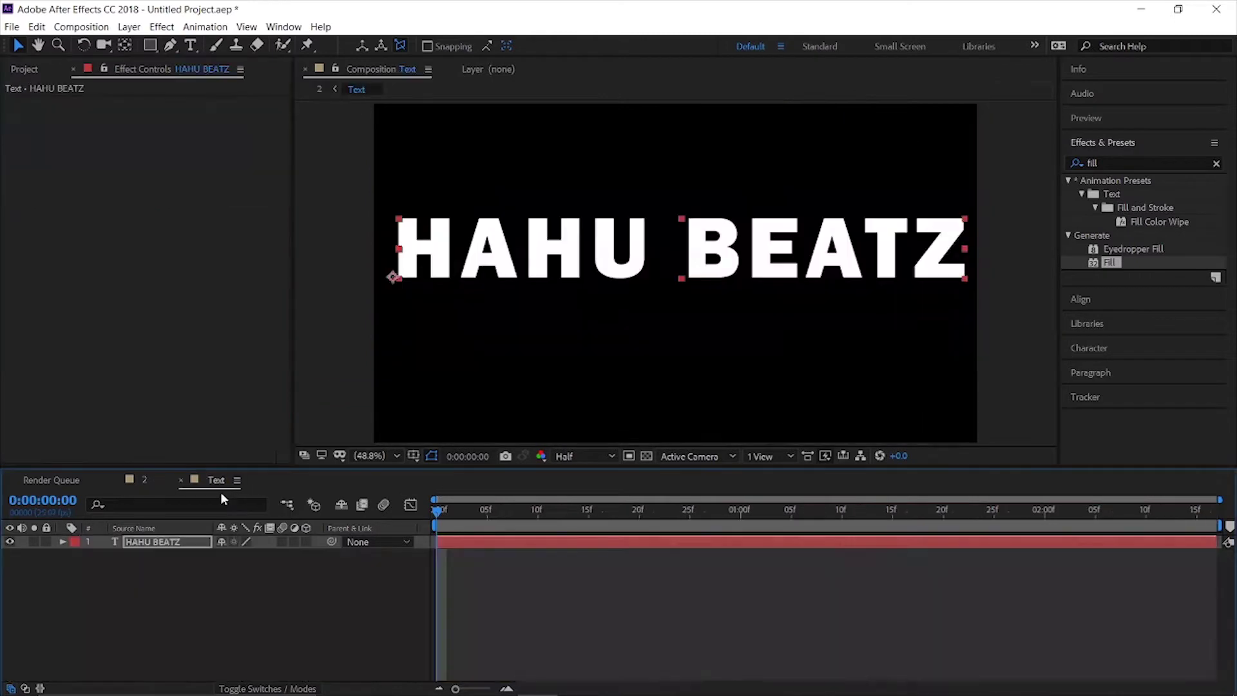
left_click(187, 542)
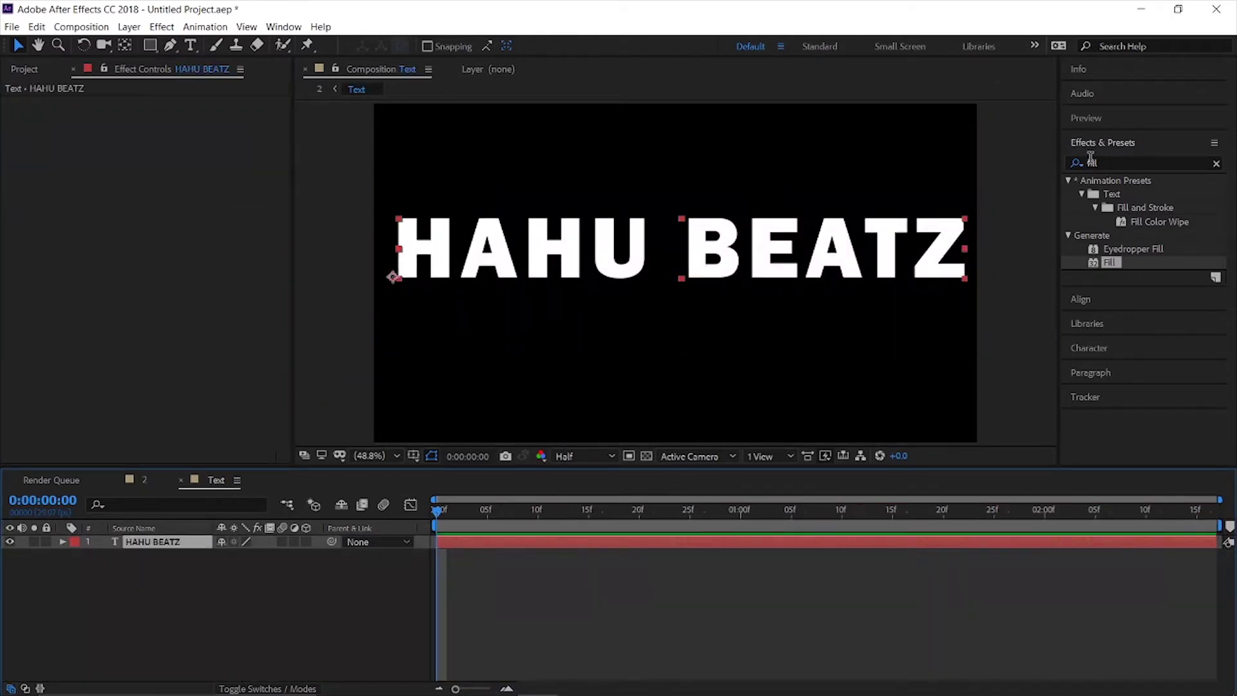
left_click(1091, 346)
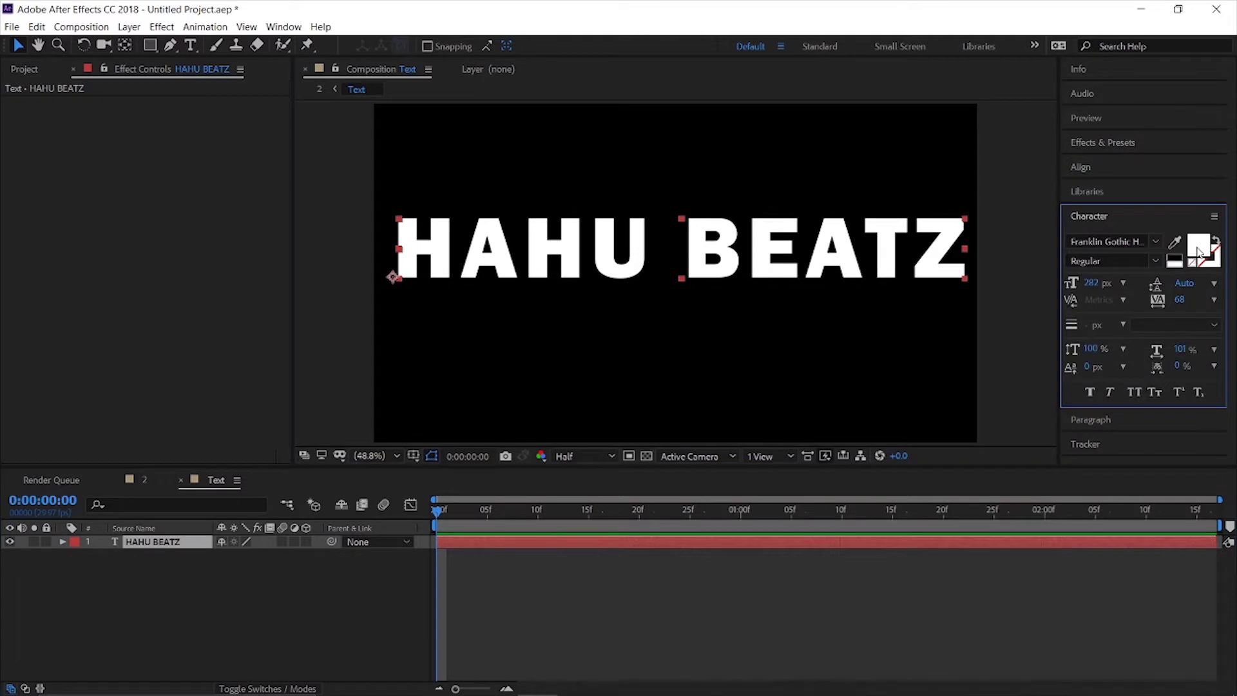
double_click(185, 544)
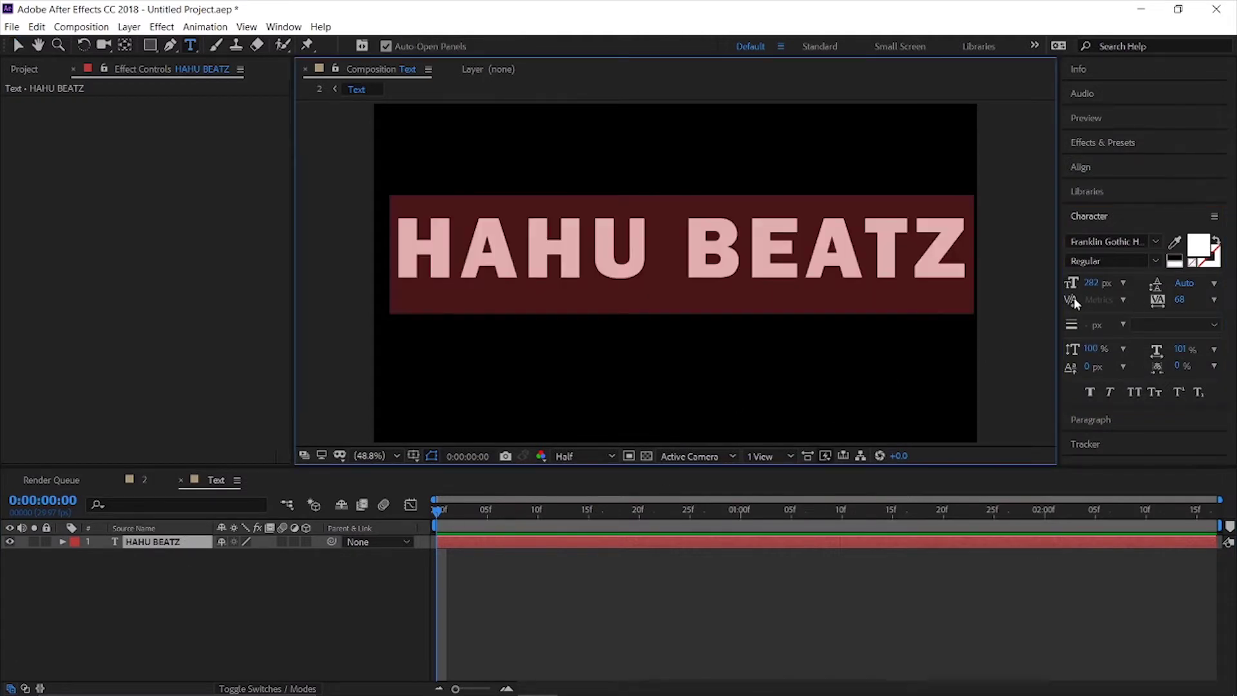
Recolor the text pale yellow FFFC4B and return to Composition 2.
left_click(1197, 248)
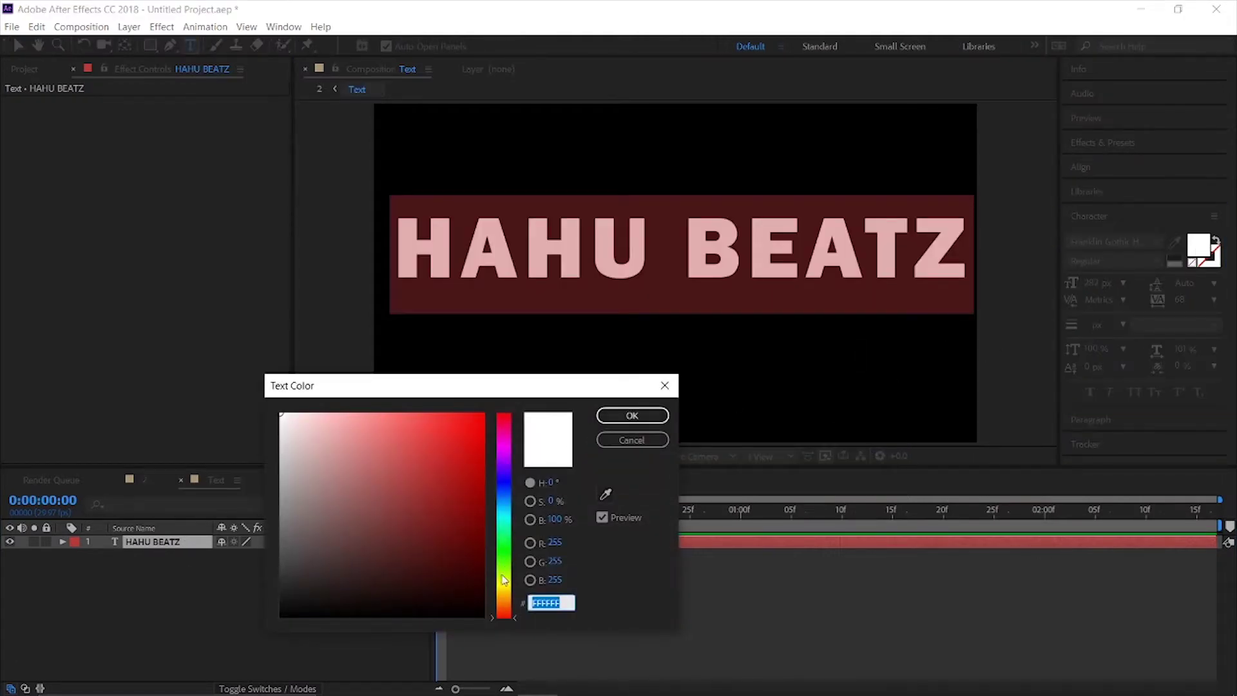
left_click(503, 585)
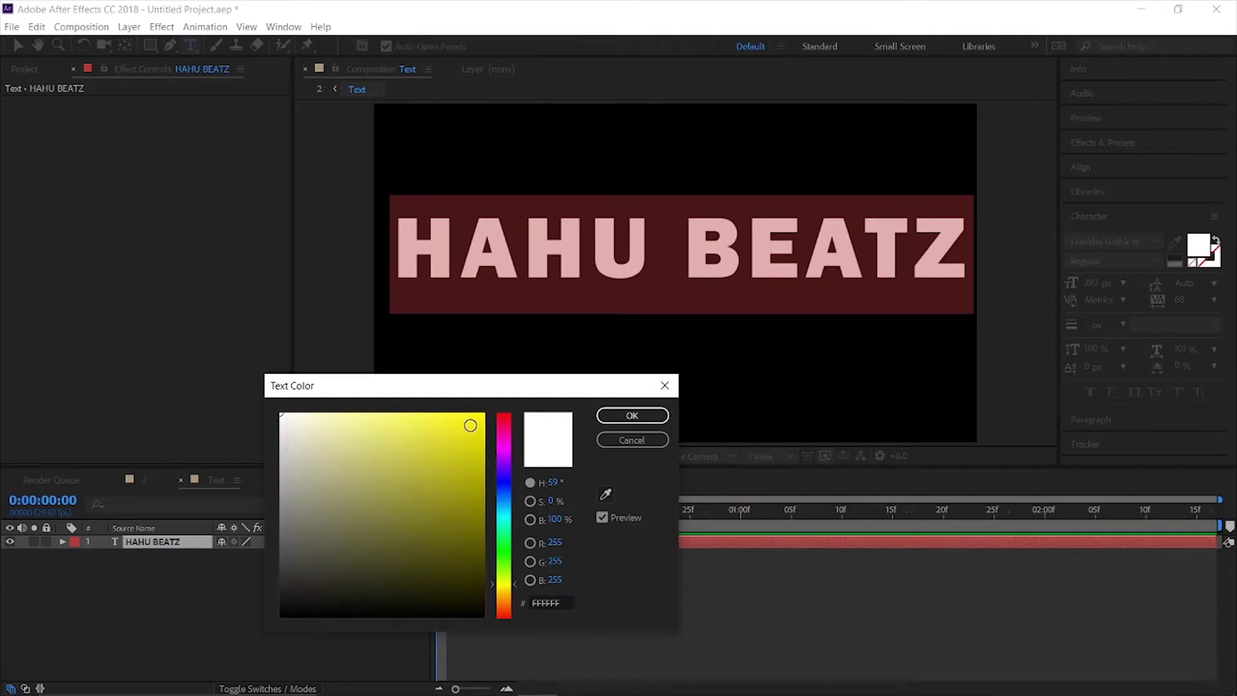
left_click(468, 410)
left_click_drag(456, 411, 424, 410)
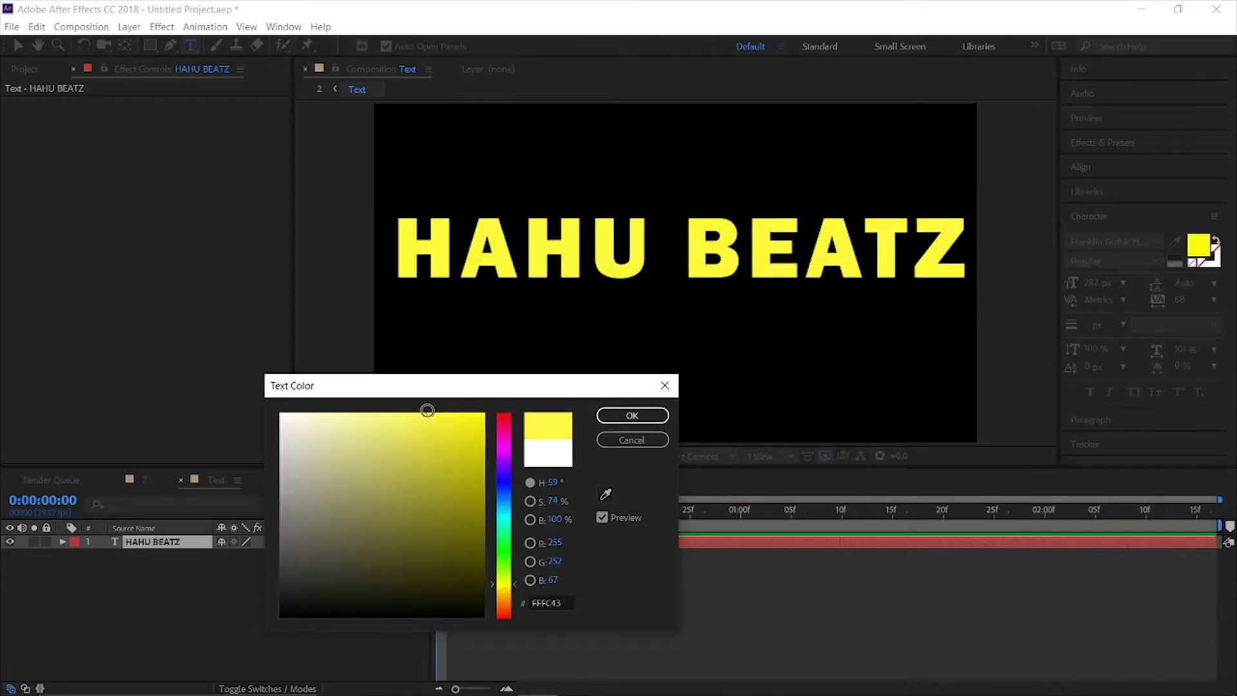
left_click(632, 415)
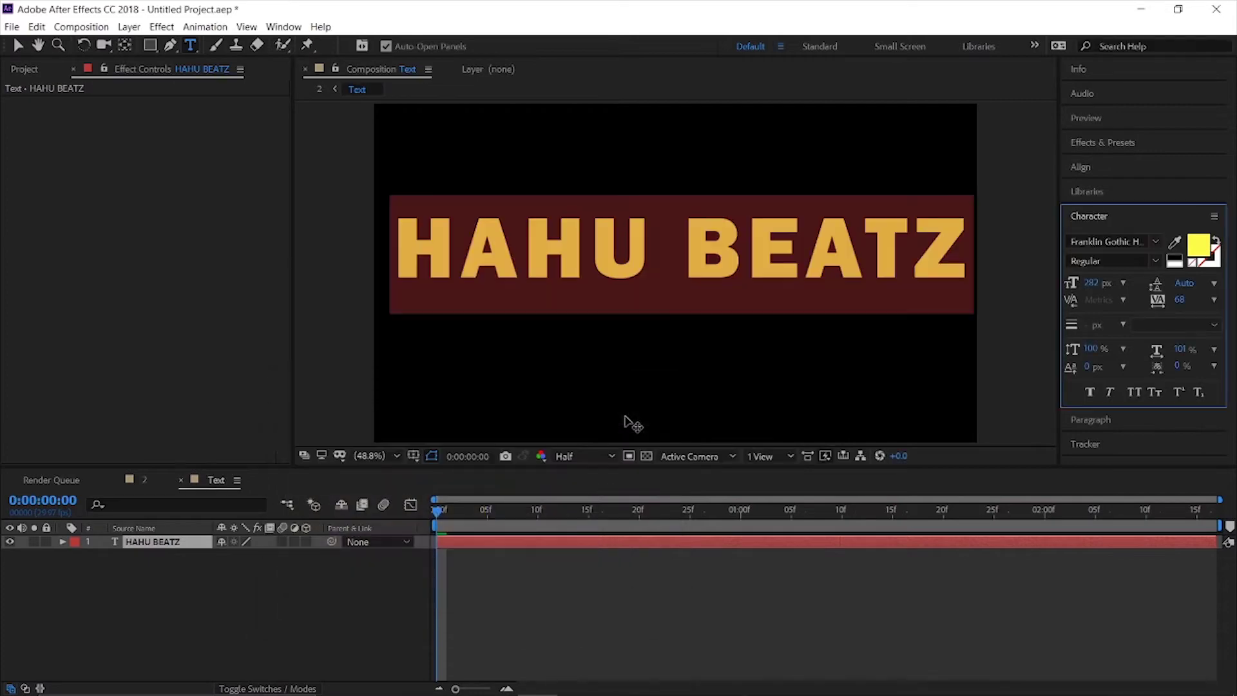
left_click(143, 478)
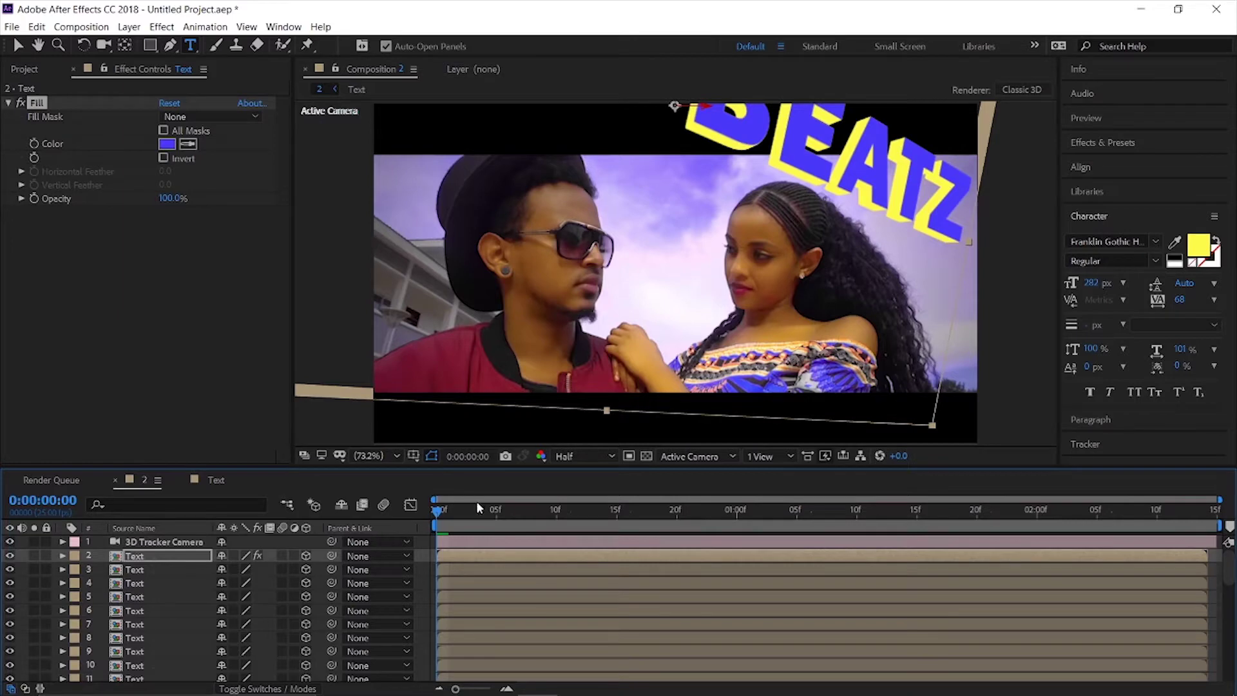
key("space")
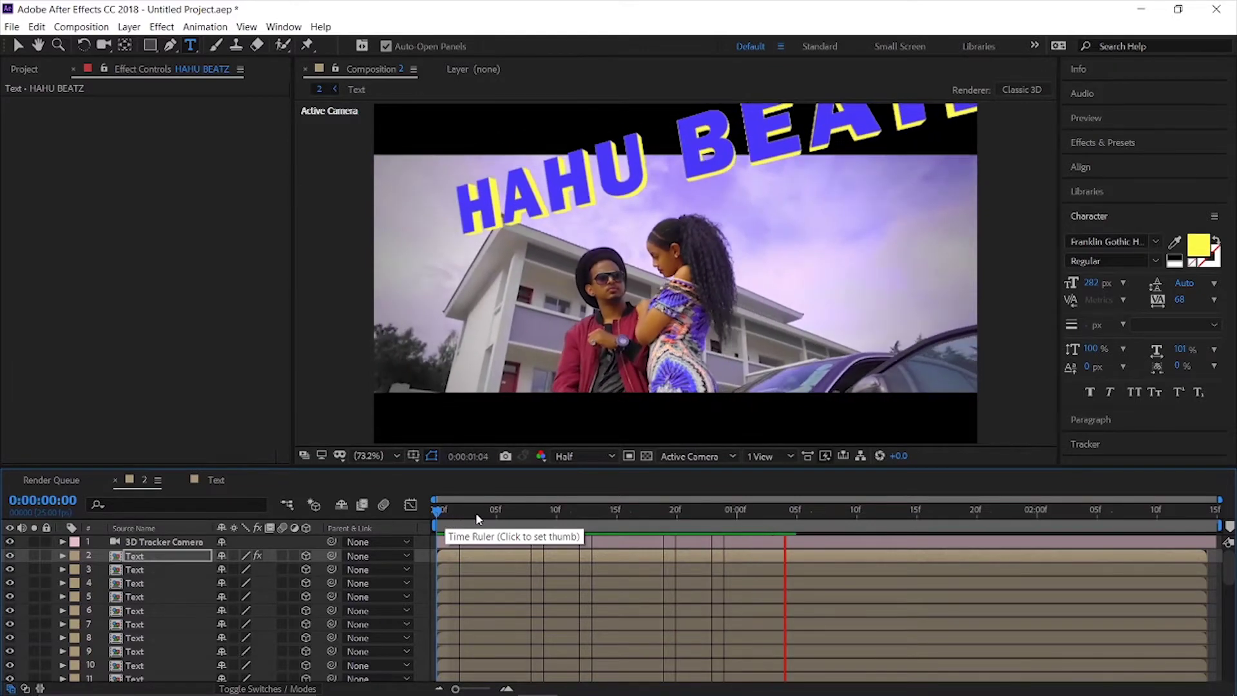
left_click(432, 507)
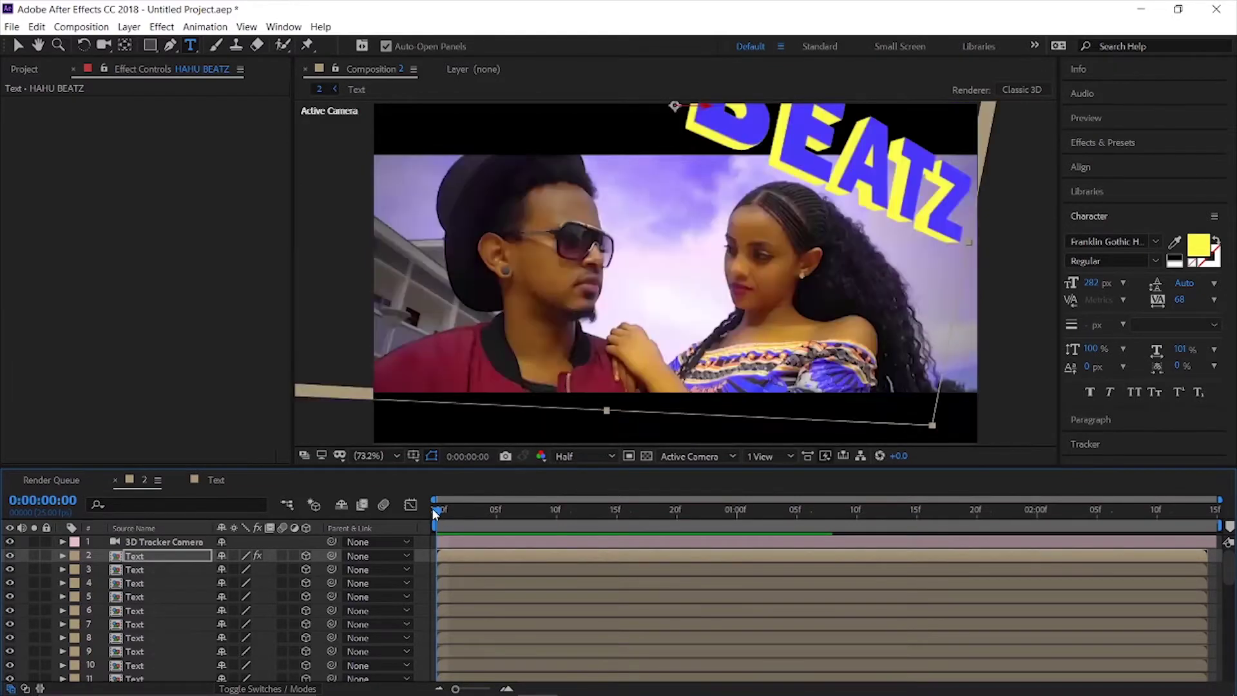
key("space")
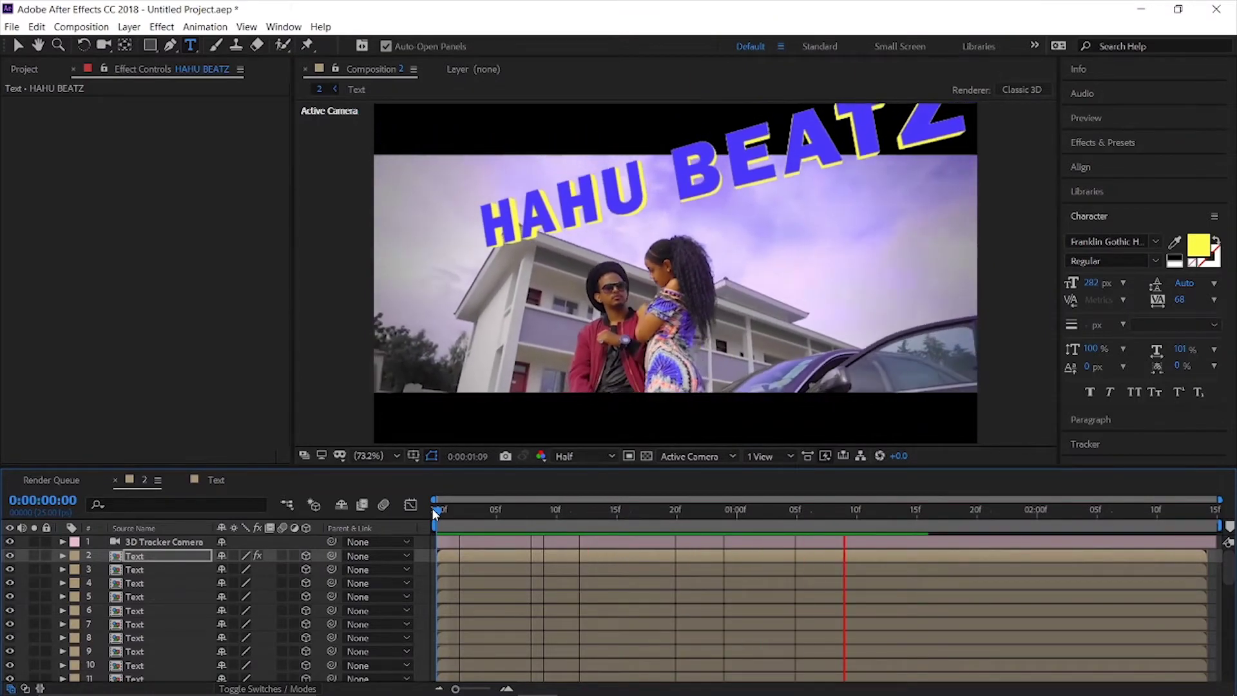
key("space")
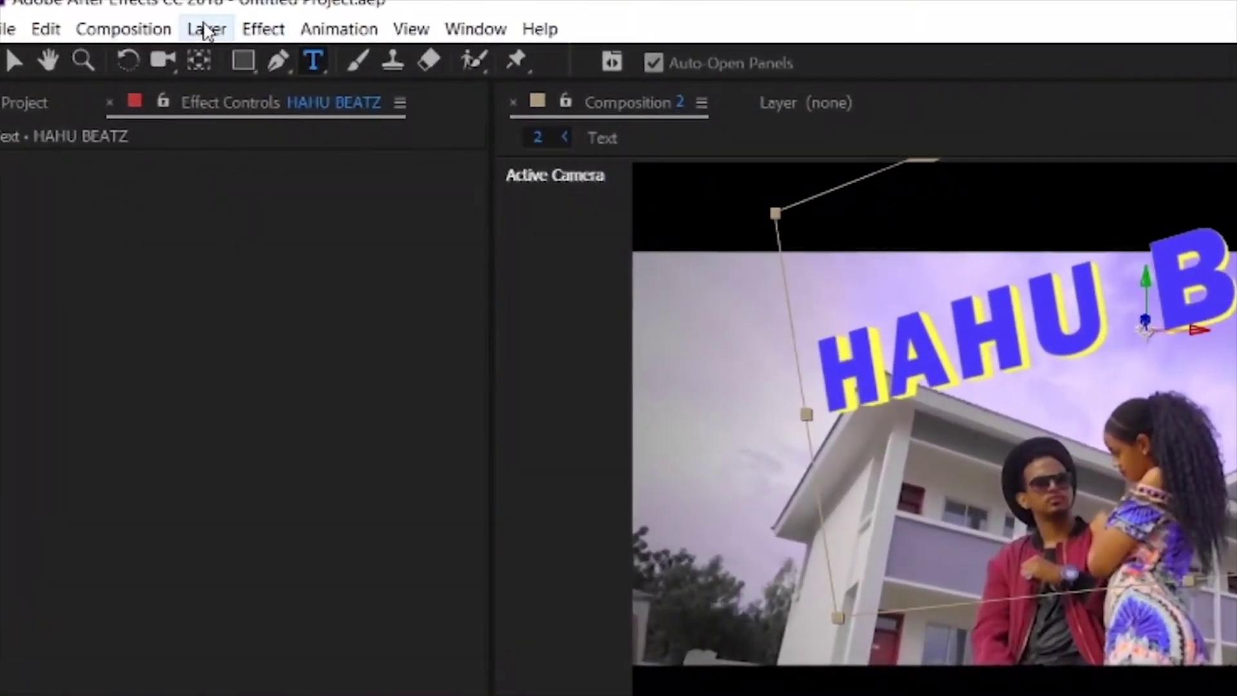
Add a black 1280×720 solid named 'Edge' via Layer > New > Solid.
left_click(208, 29)
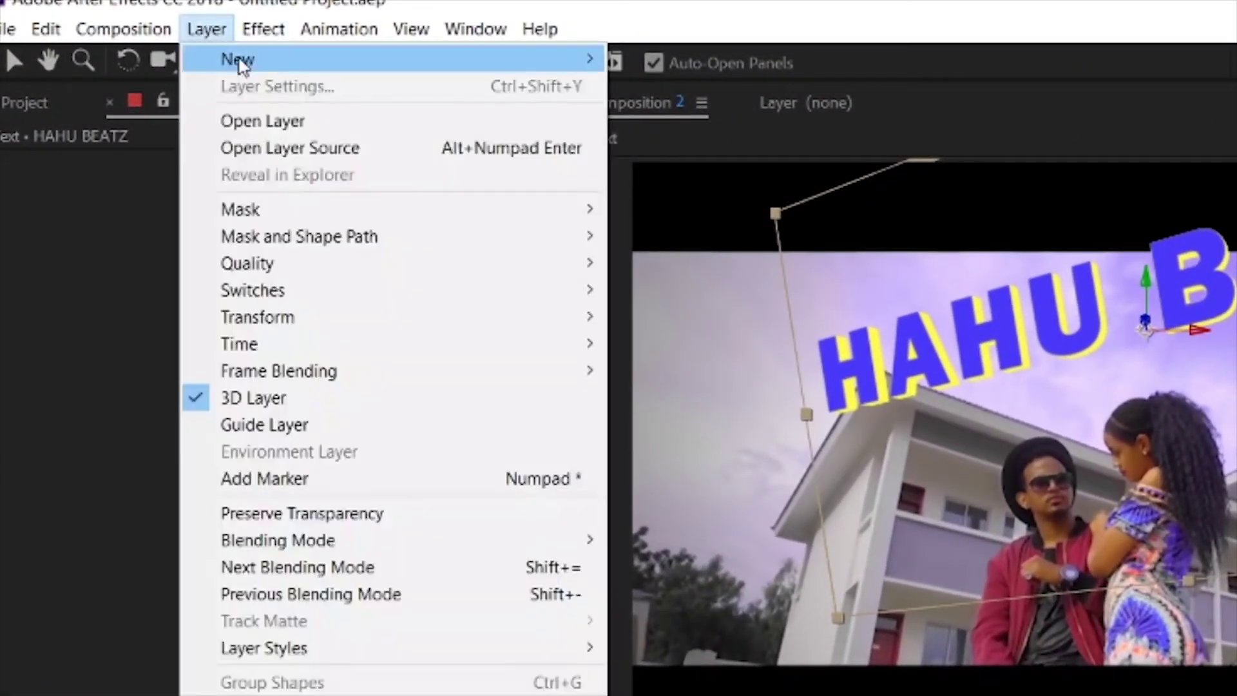
mouse_move(320, 65)
left_click(721, 88)
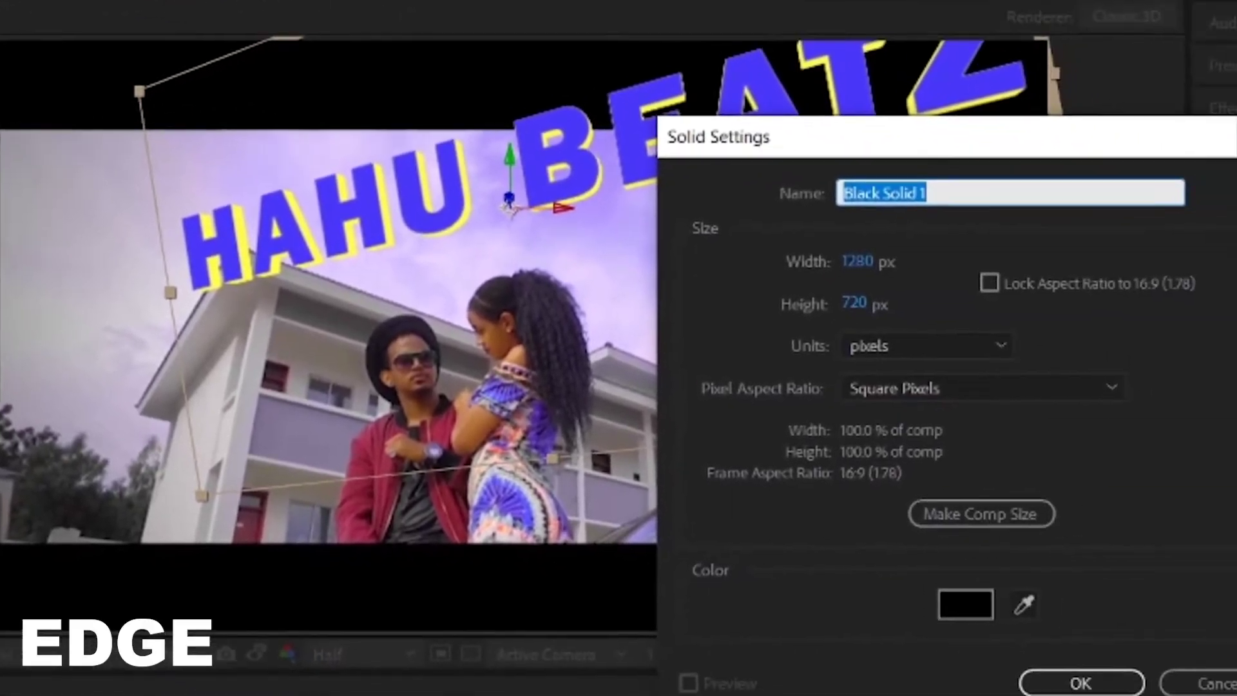
type("E")
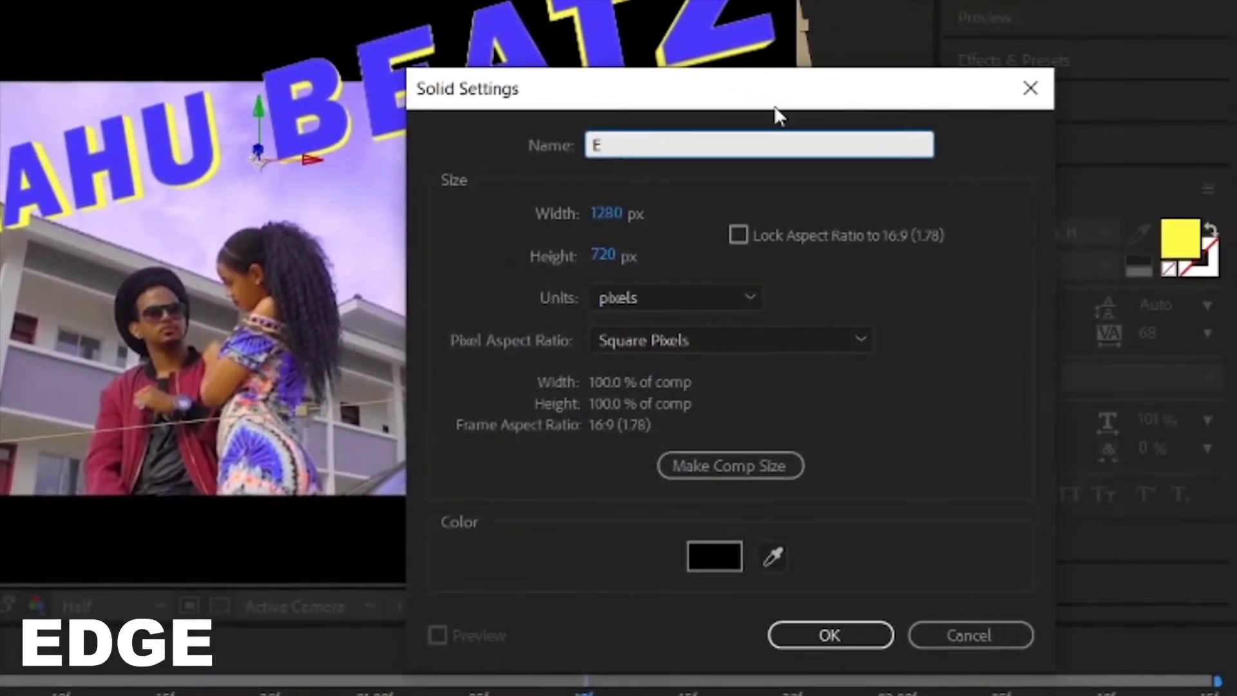
type("dge")
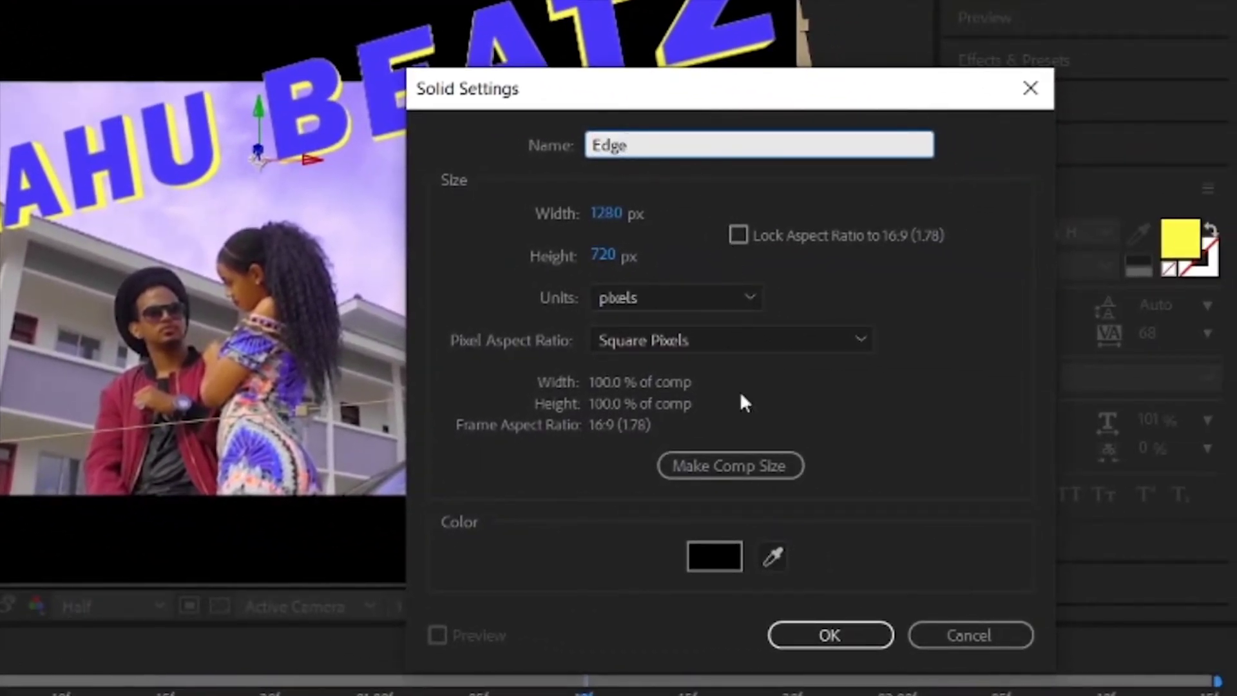
left_click(815, 636)
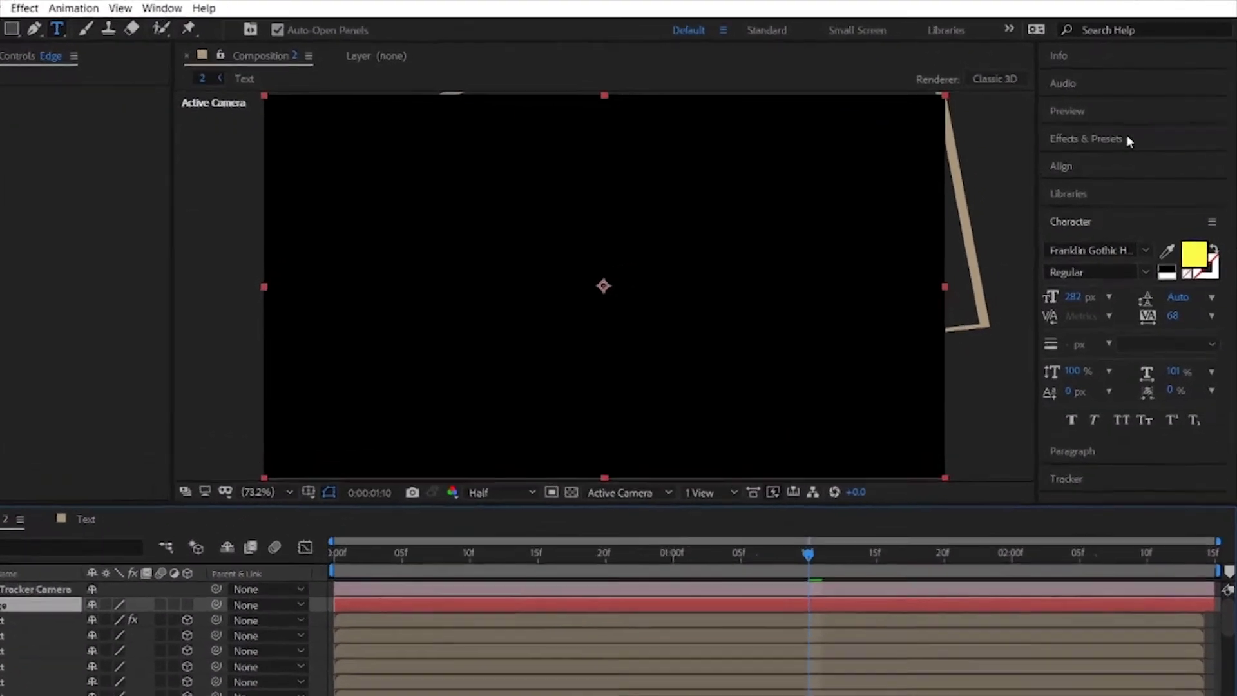
Search 'cc j' and apply the CC Jaws effect to the Edge solid.
left_click(1112, 142)
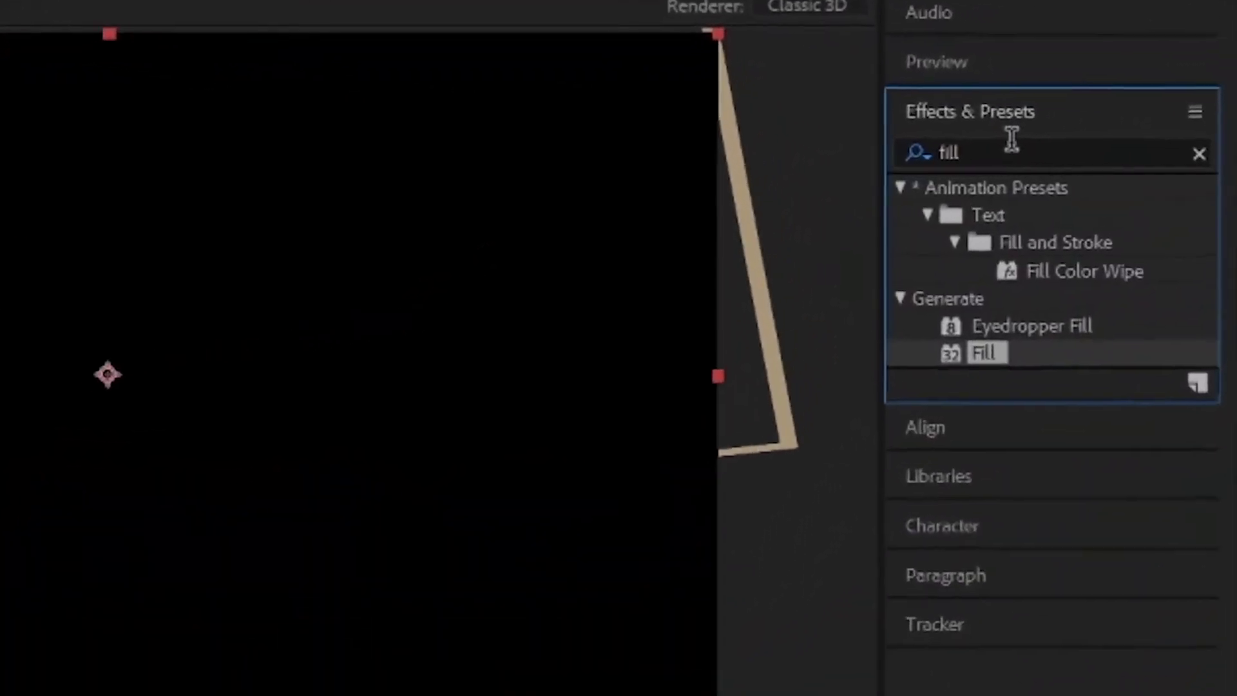
type("cc")
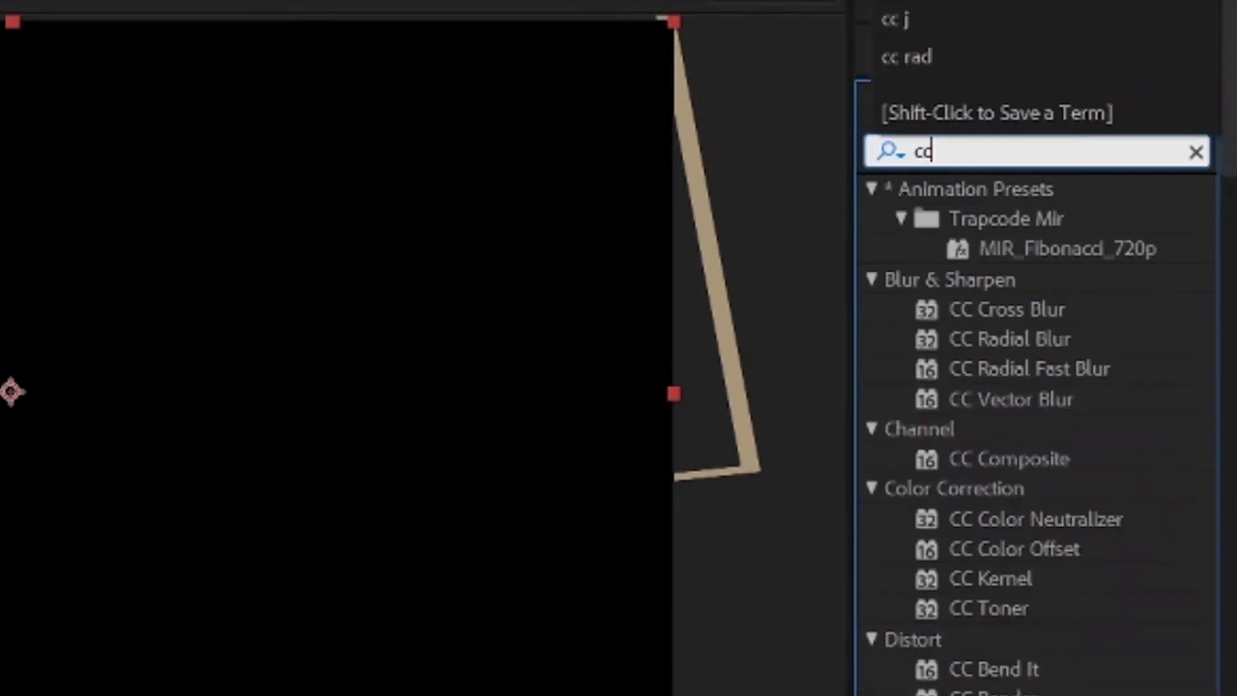
type(" j")
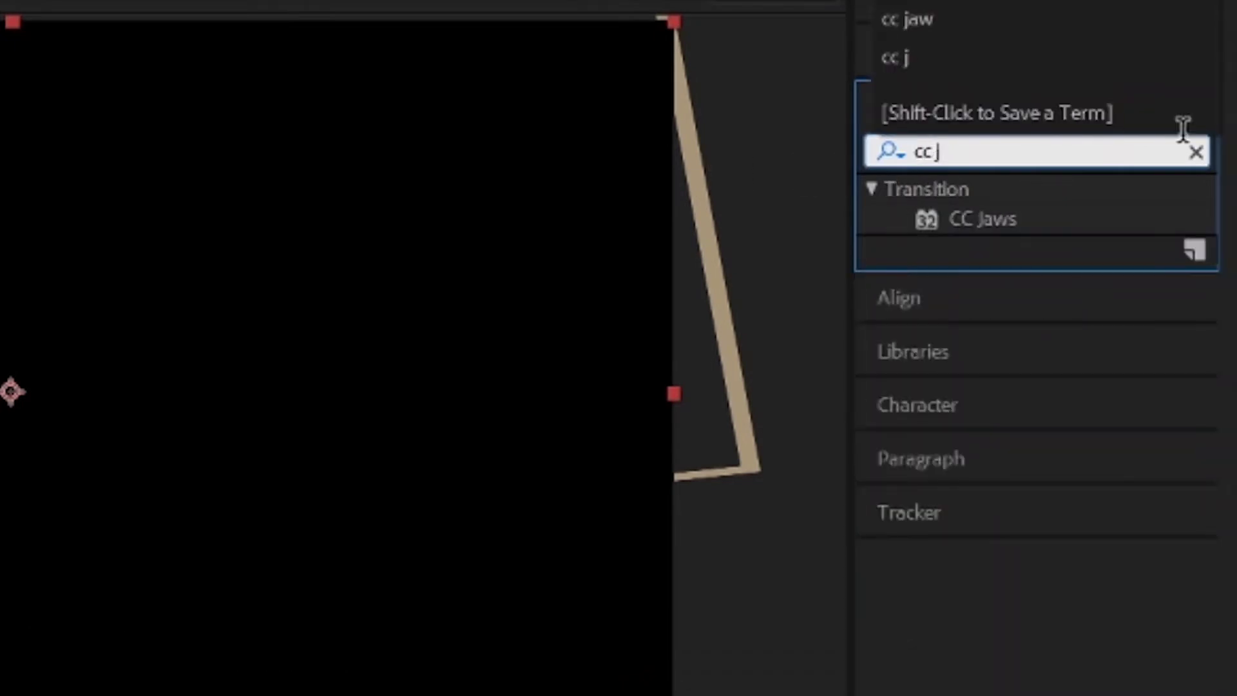
double_click(1015, 225)
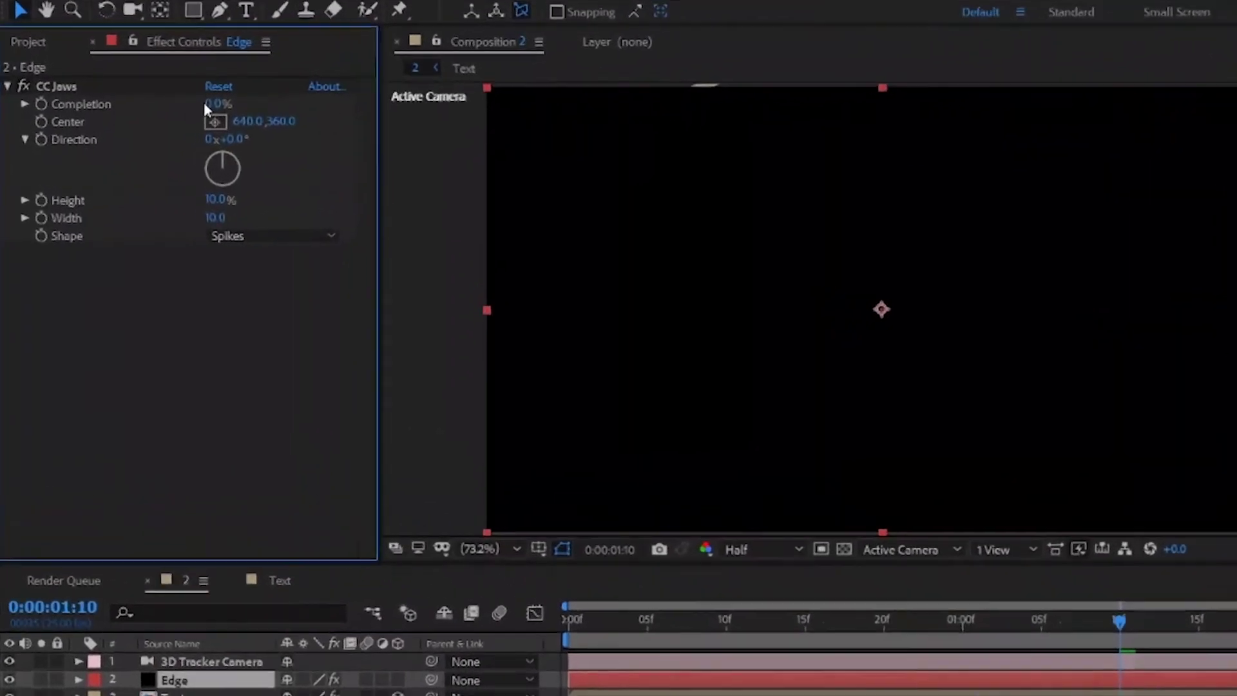
Set CC Jaws Completion to 70% and Height to 0%.
left_click(166, 116)
type("7")
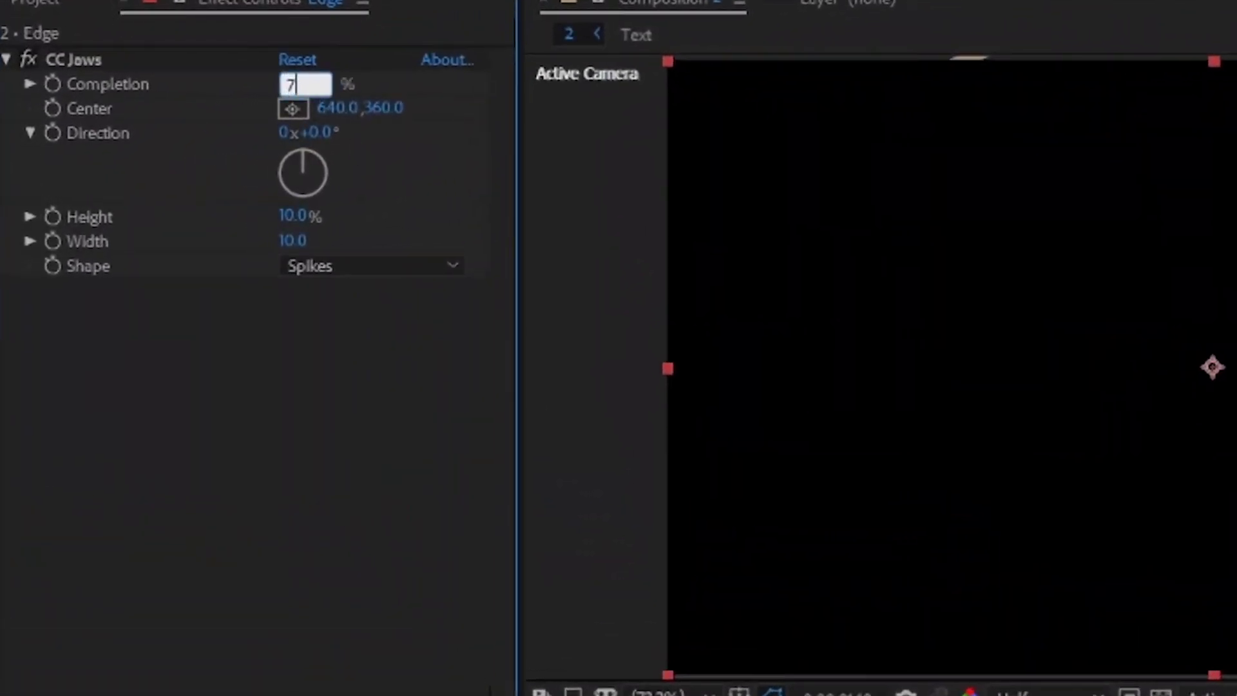
type("0")
key("Return")
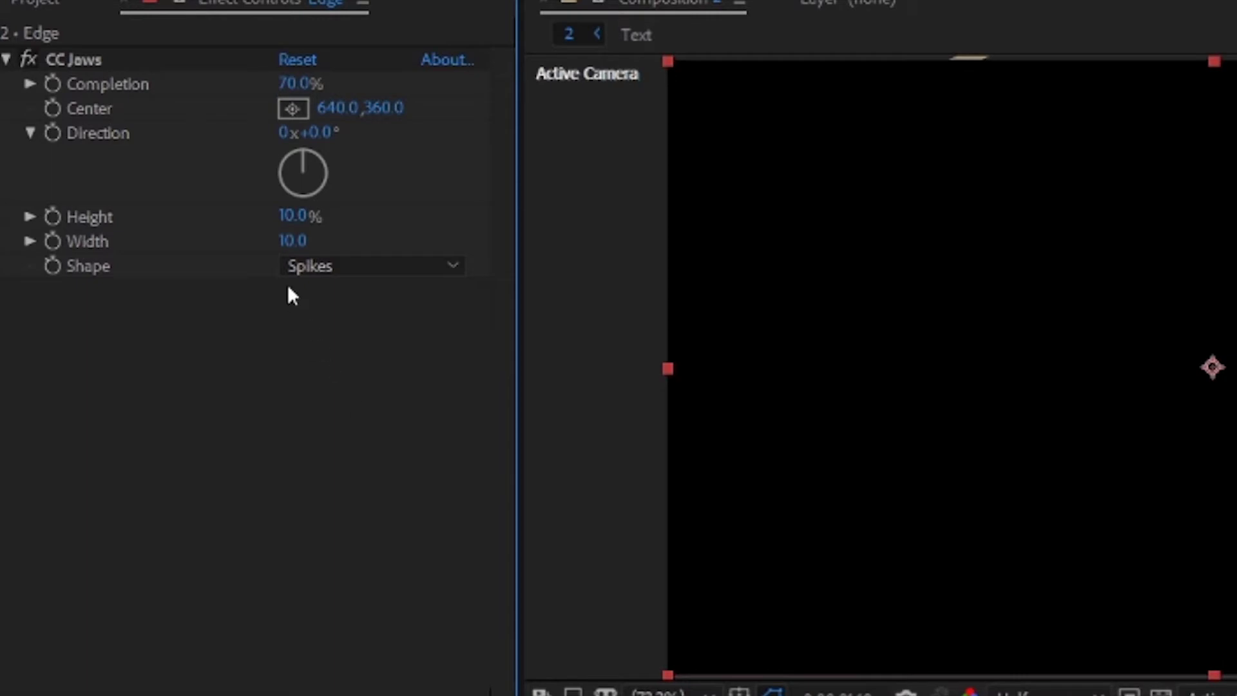
left_click(298, 224)
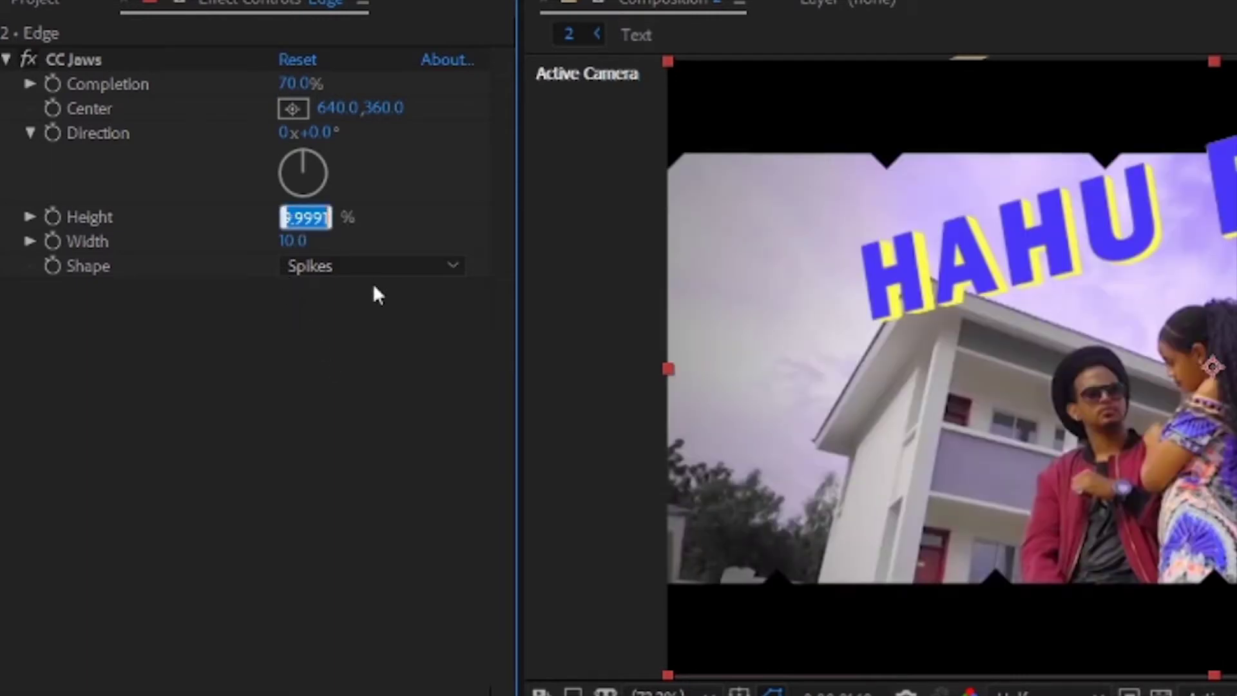
type("7")
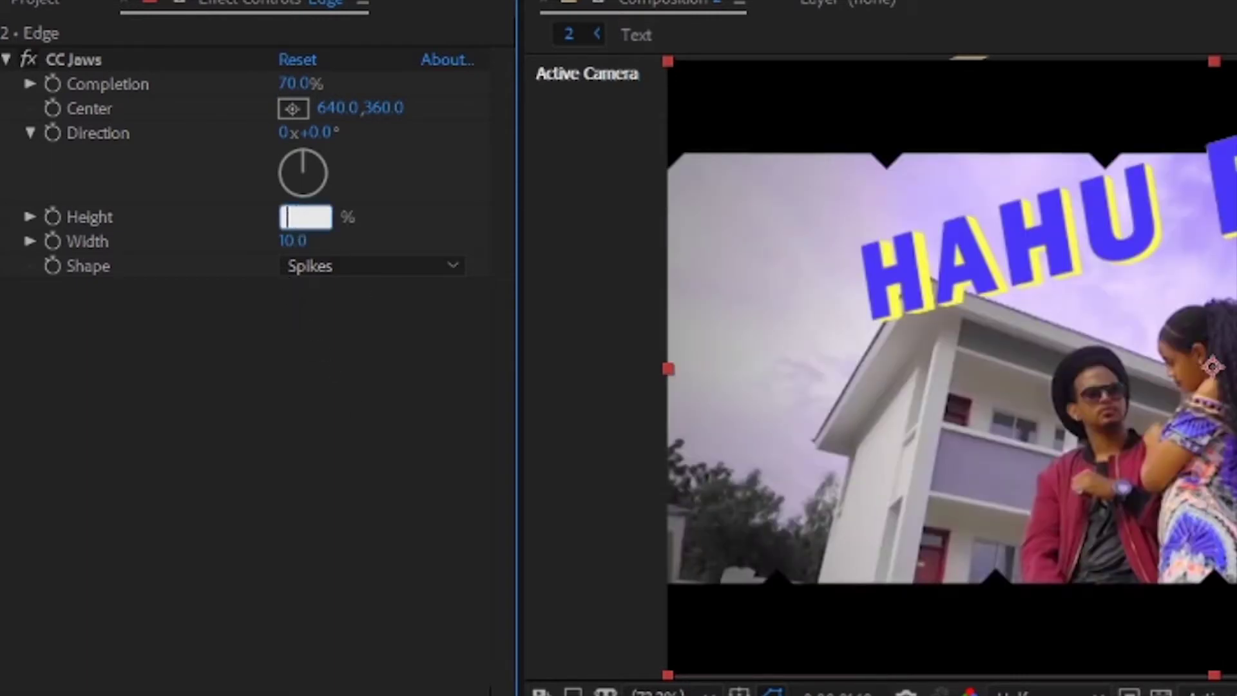
type("0")
key("Return")
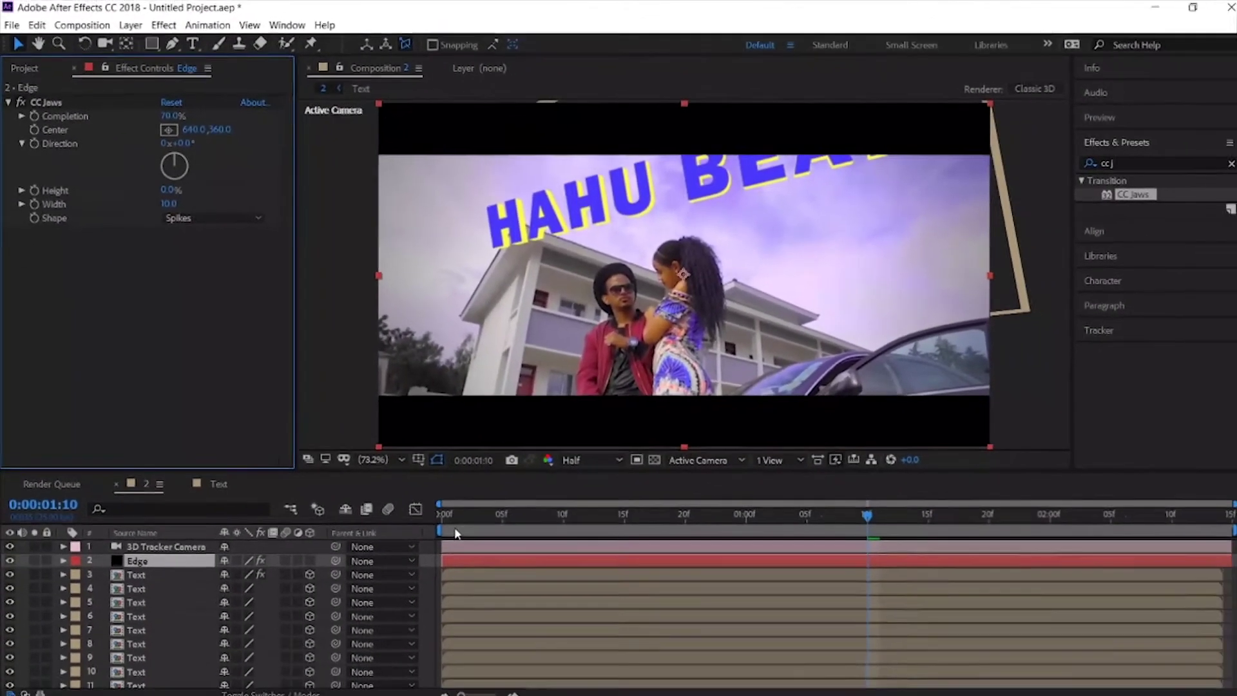
Return to frame 0 and preview the letterboxed HAHU BEATZ title shot.
left_click(435, 511)
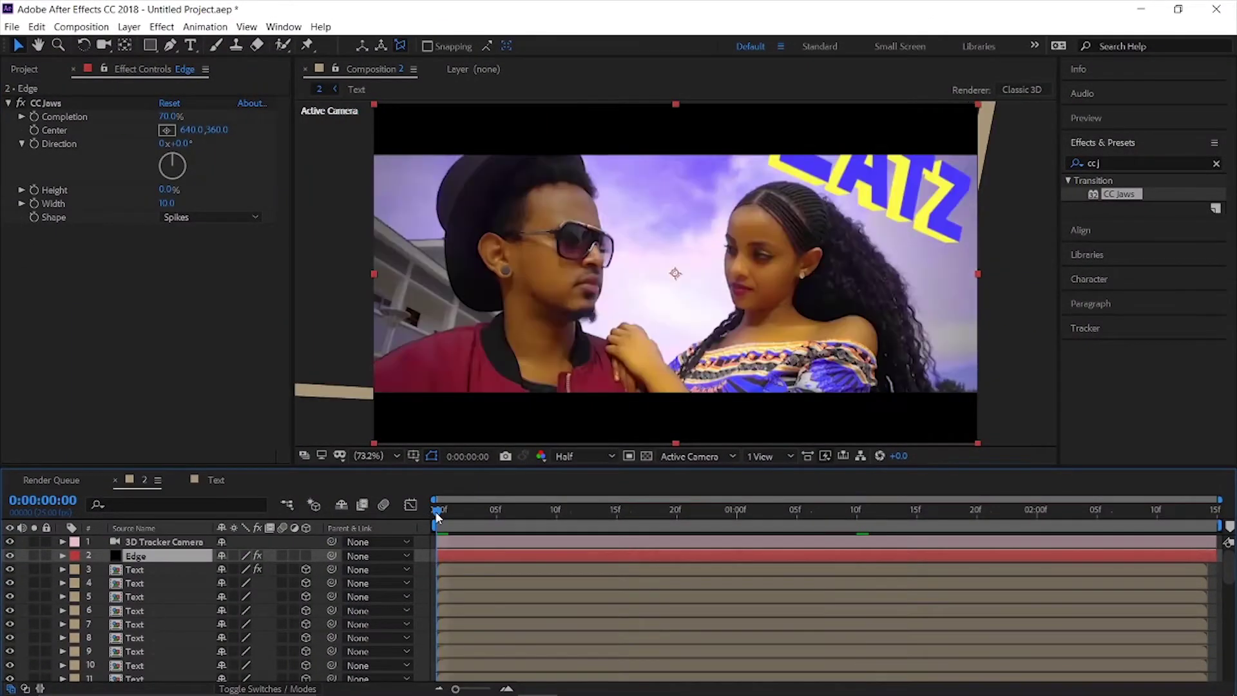
key("space")
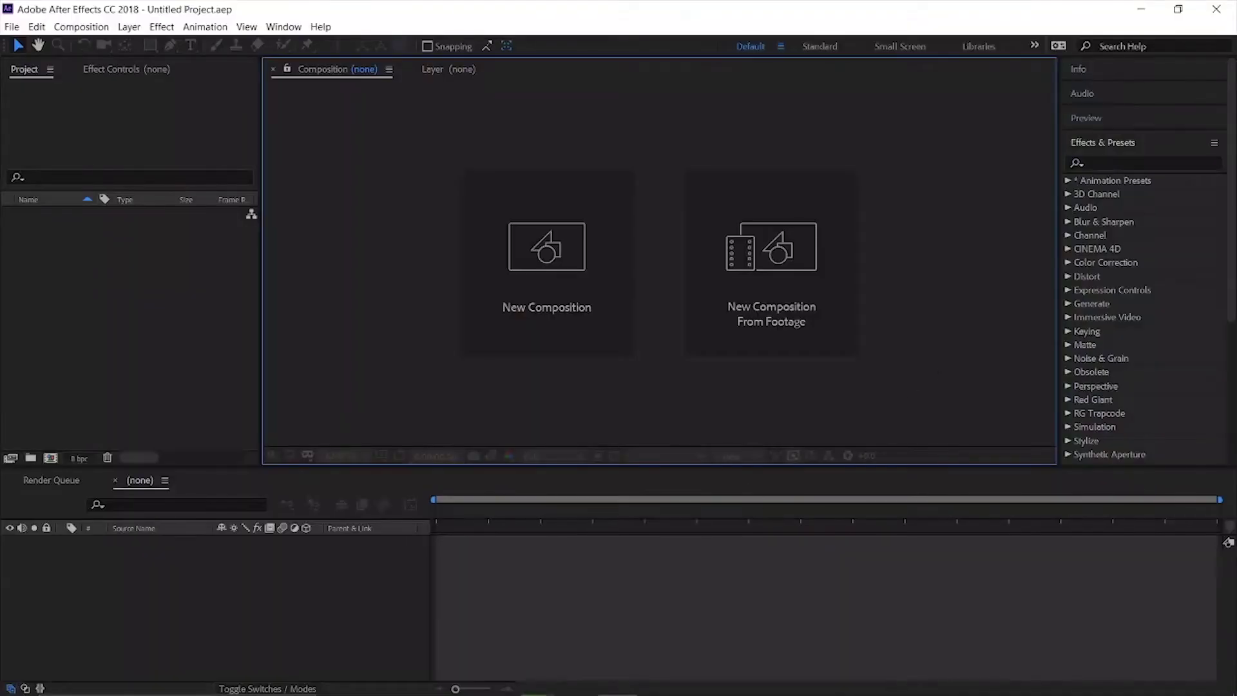
Drag m1.png and m2.png from the tutorial 2 folder into the After Effects Project panel.
mouse_move(432, 683)
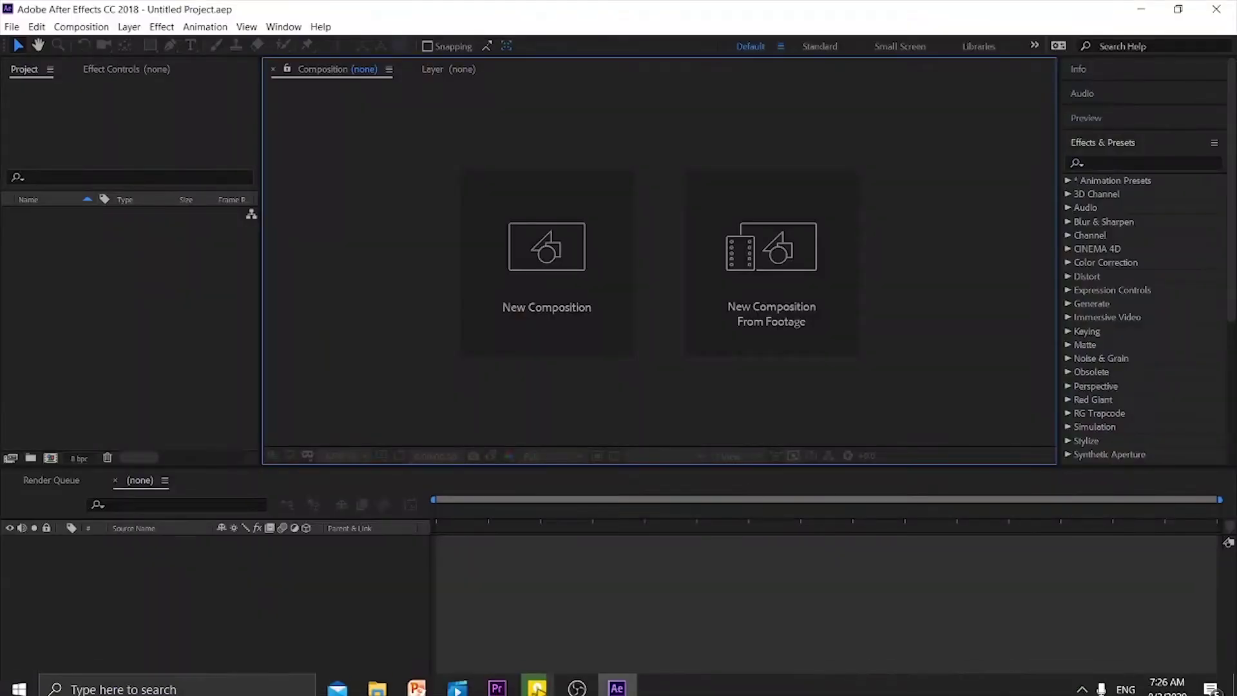
left_click(378, 679)
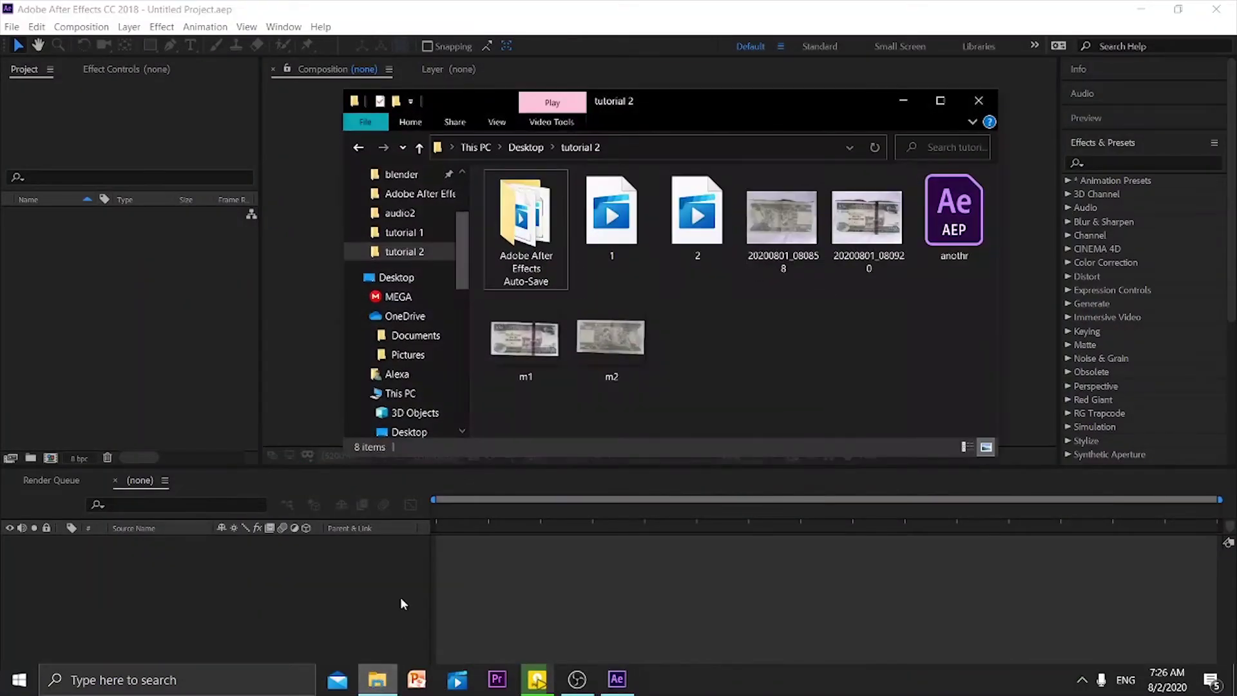
left_click(522, 363)
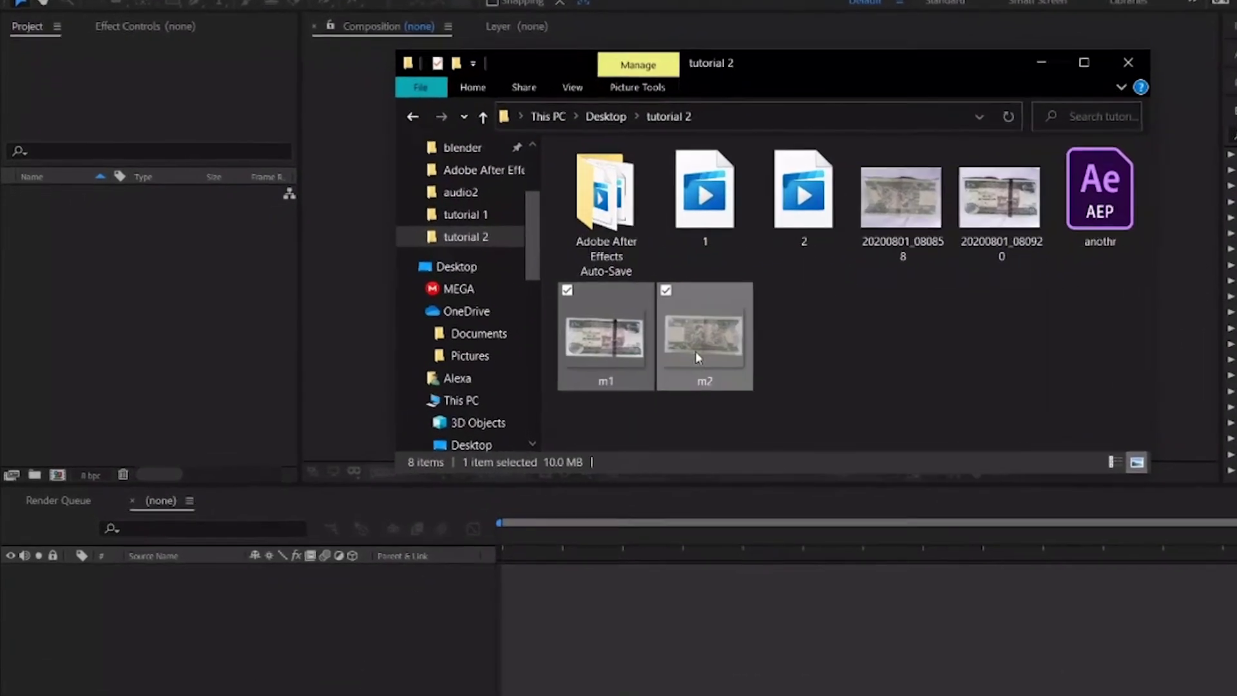
left_click(611, 341, "ctrl")
left_click_drag(611, 341, 376, 336)
left_click_drag(543, 332, 293, 305)
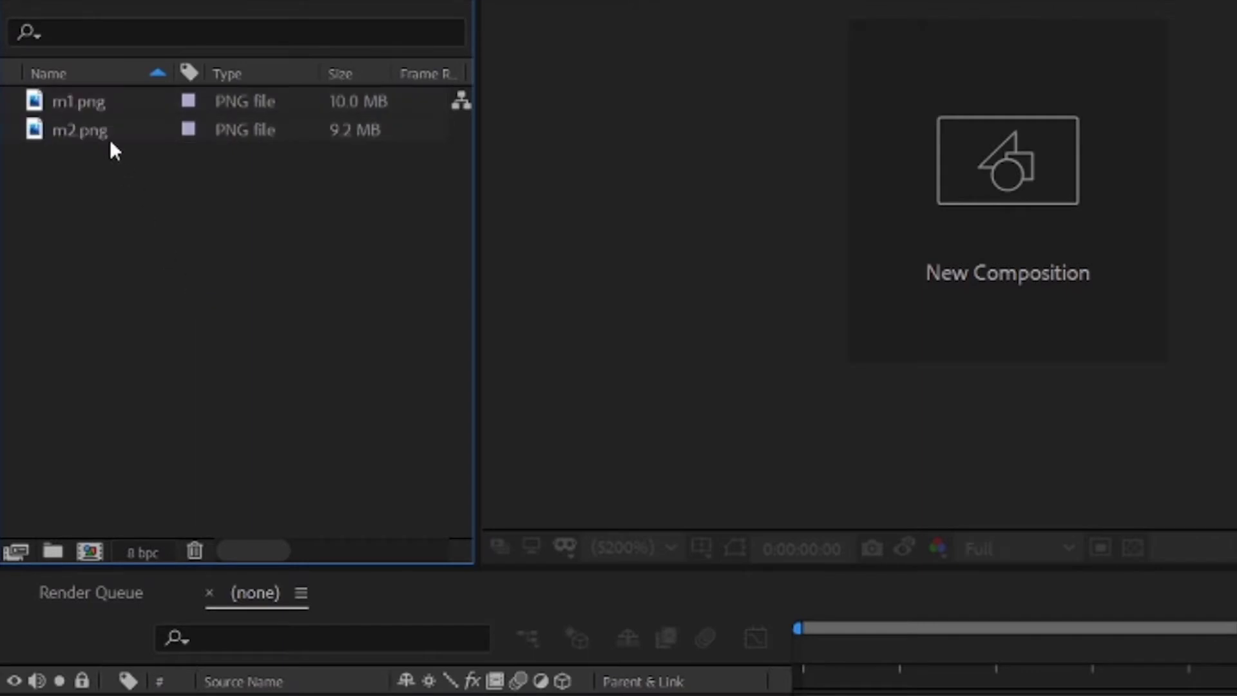
Create composition m1 from m1.png, add m2.png, compare both bill sides, and nudge m1.png up.
left_click_drag(90, 98, 81, 539)
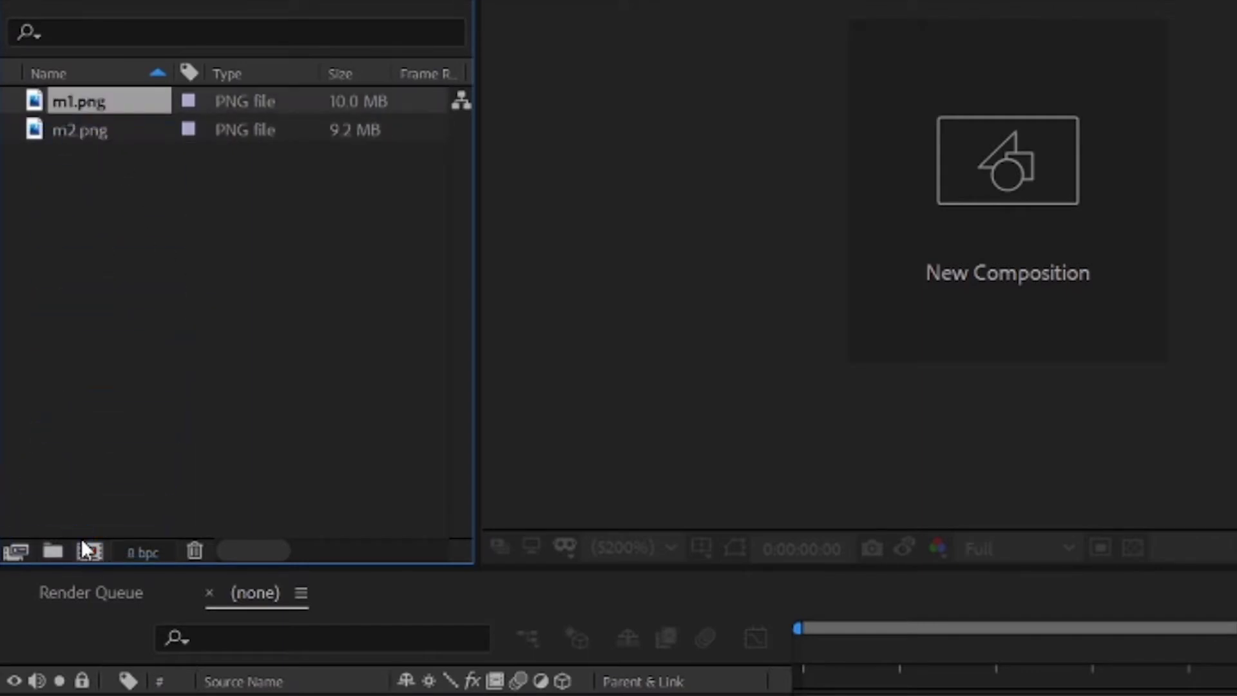
mouse_move(97, 131)
left_mouse_down()
mouse_move(150, 399)
mouse_move(229, 602)
left_mouse_up()
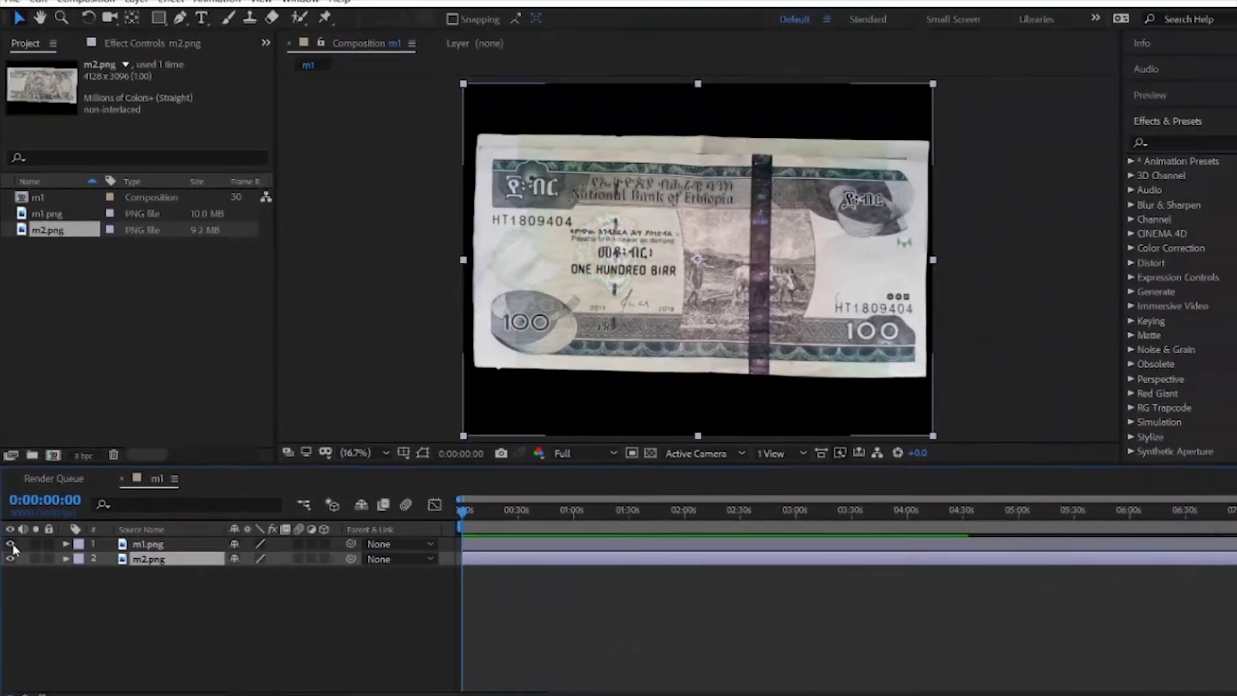
left_click(11, 543)
left_click(10, 542)
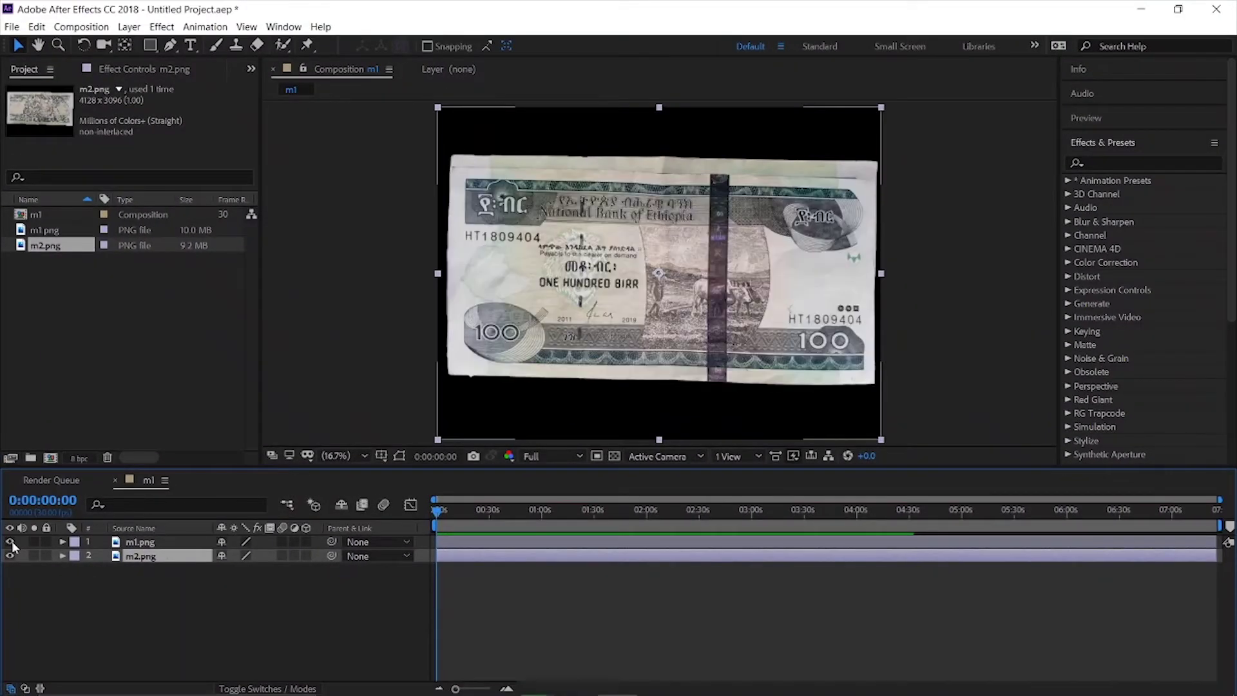
left_click(11, 542)
left_click(10, 543)
left_click(138, 543)
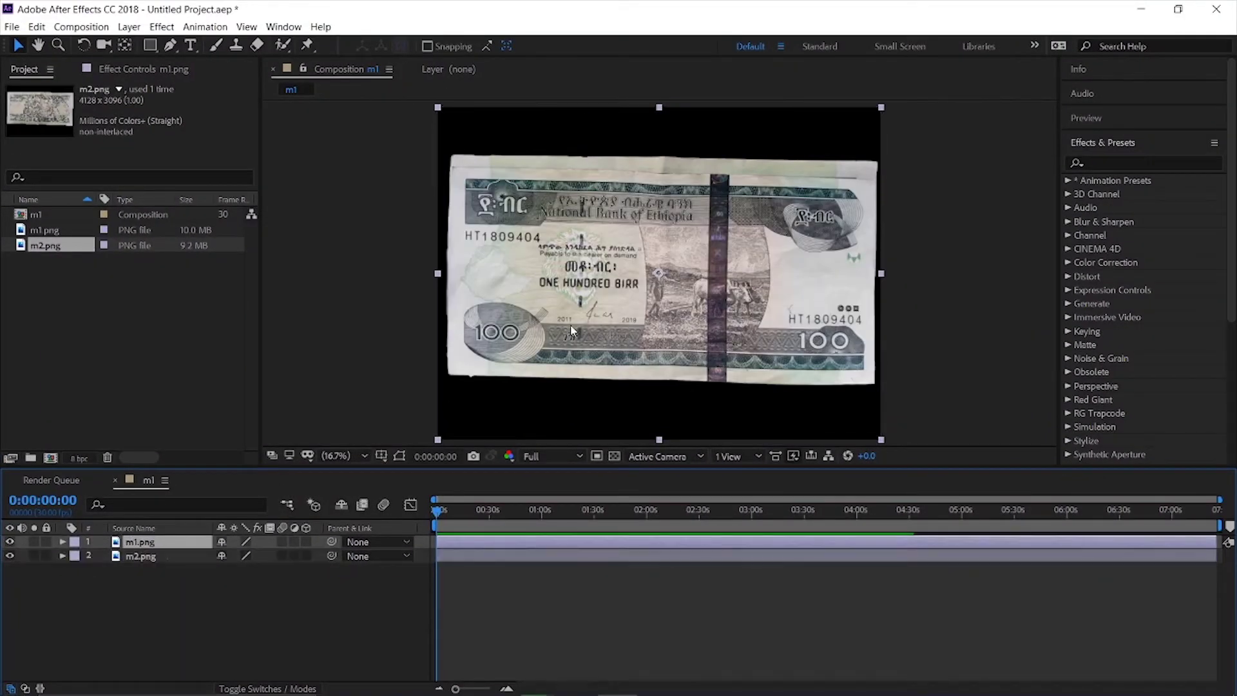
left_click_drag(611, 312, 611, 291)
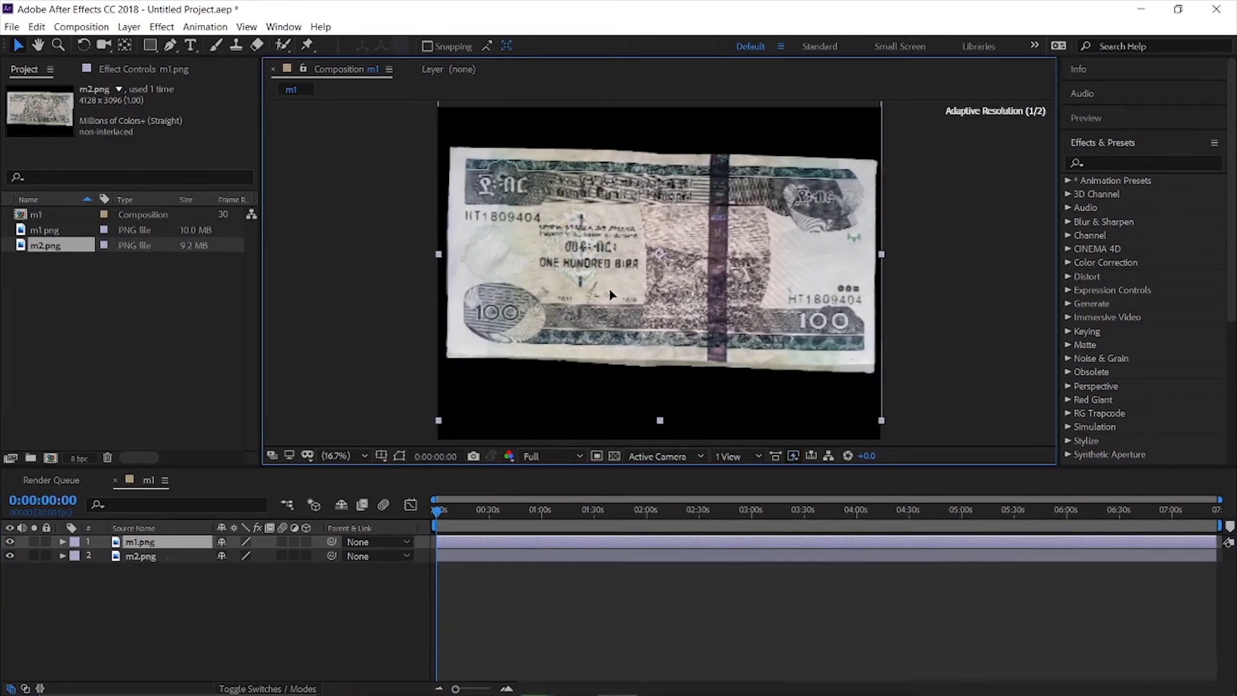
Nudge m1.png into place and make both m1.png and m2.png 3D layers.
left_click_drag(611, 292, 608, 297)
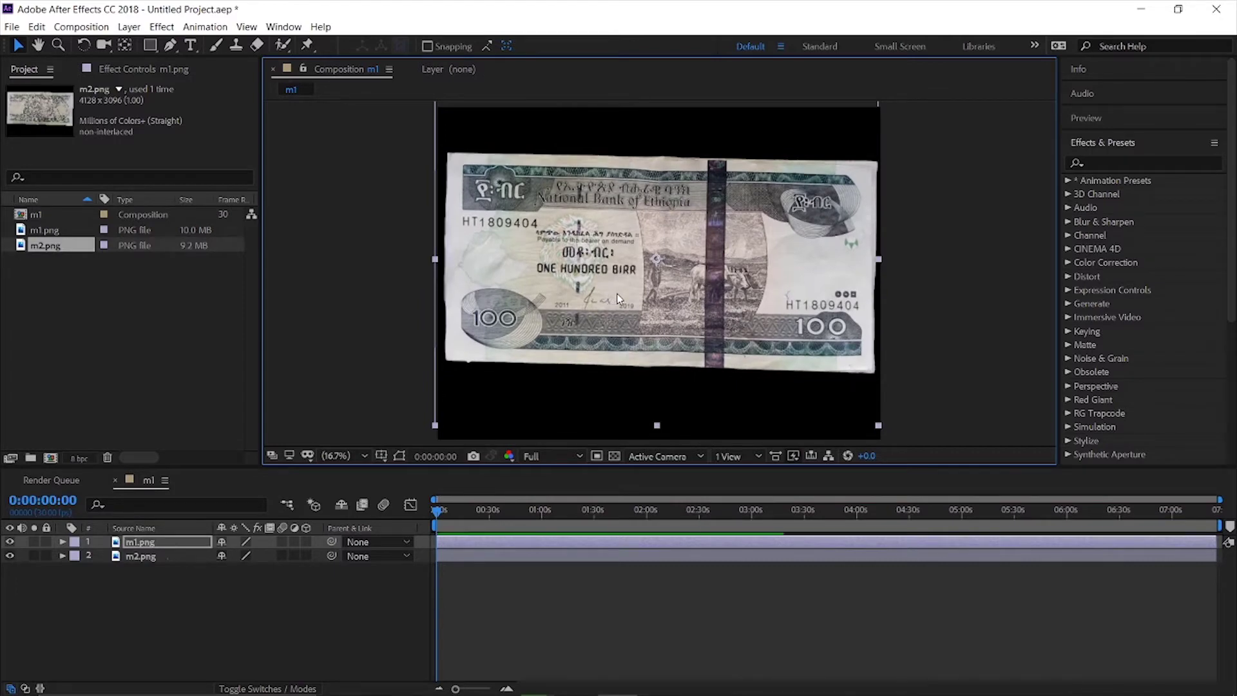
left_click_drag(616, 296, 617, 297)
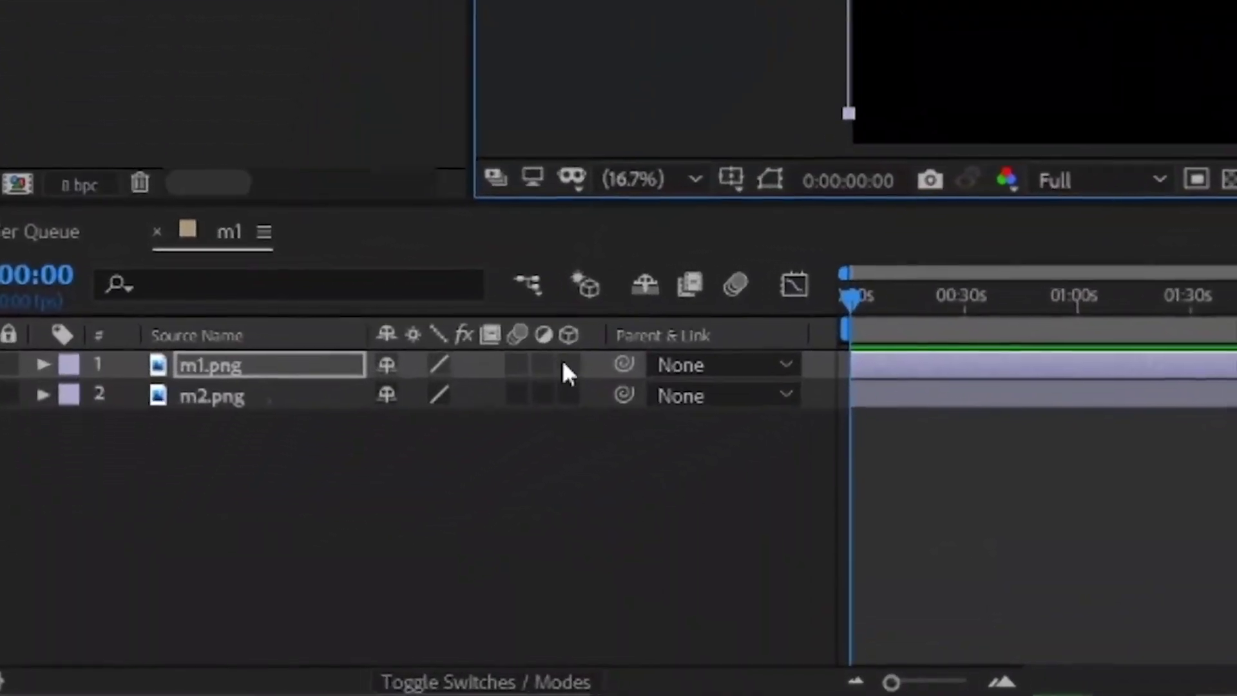
left_click(306, 541)
left_click(307, 556)
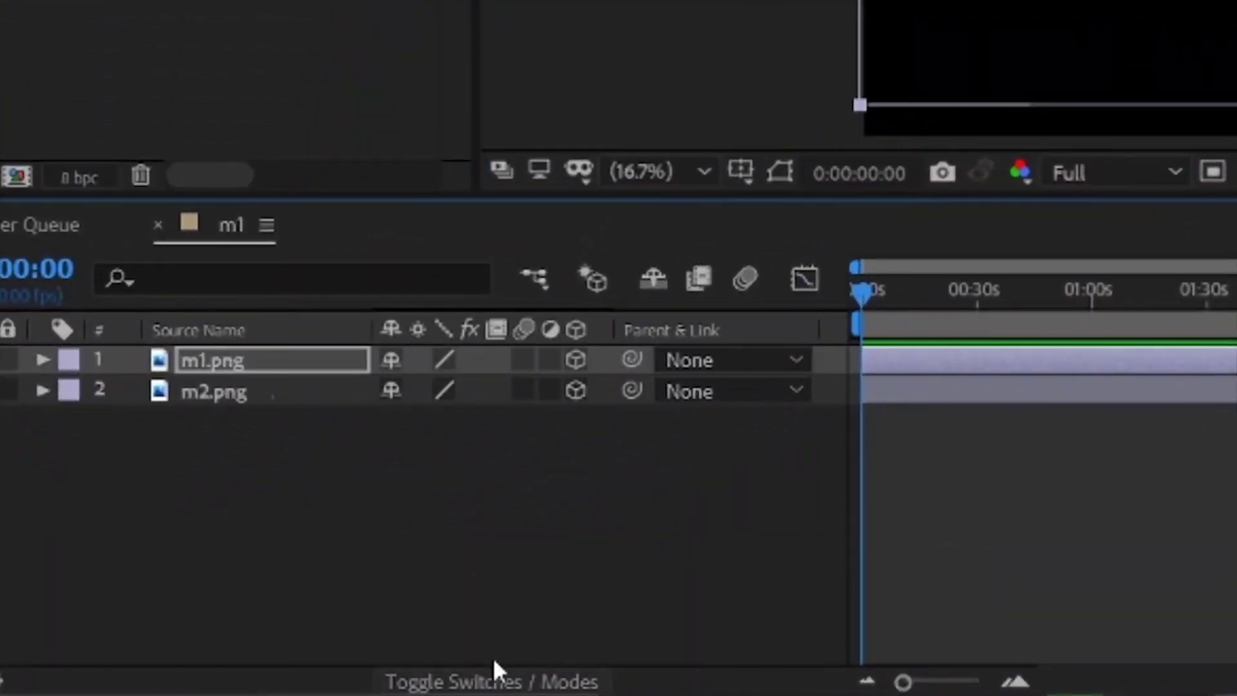
Add a Null Object and parent both banknote layers to Null 1.
right_click(435, 519)
mouse_move(590, 192)
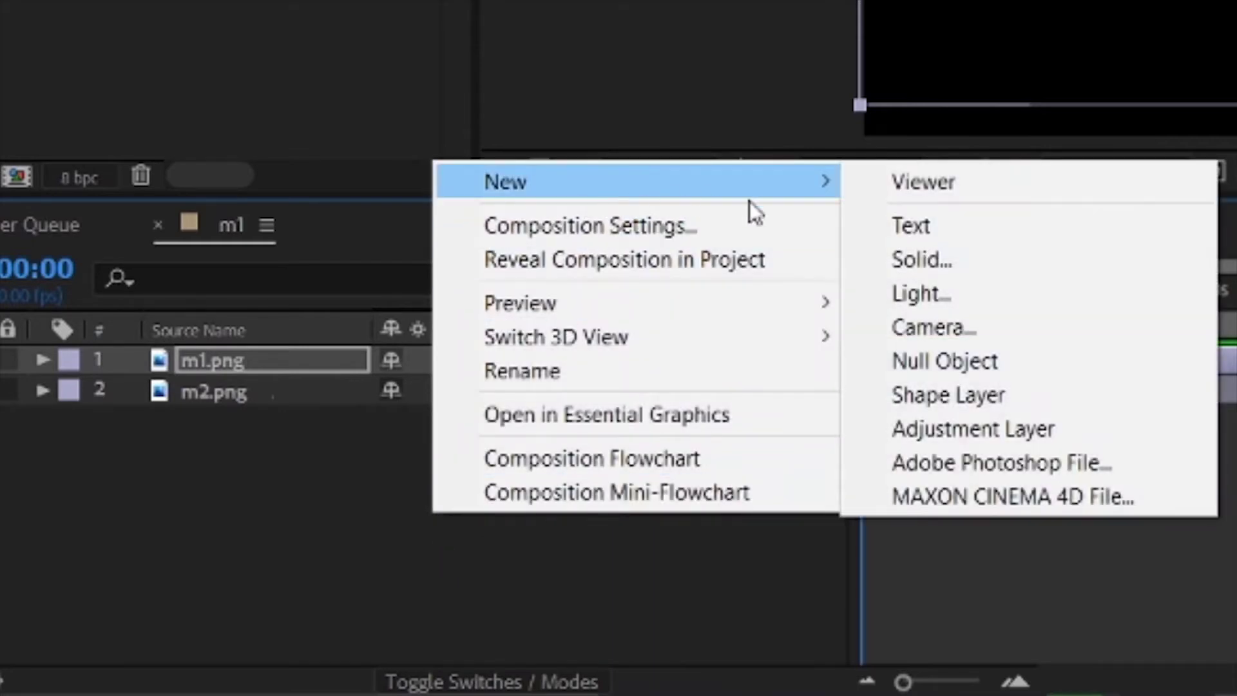
left_click(921, 364)
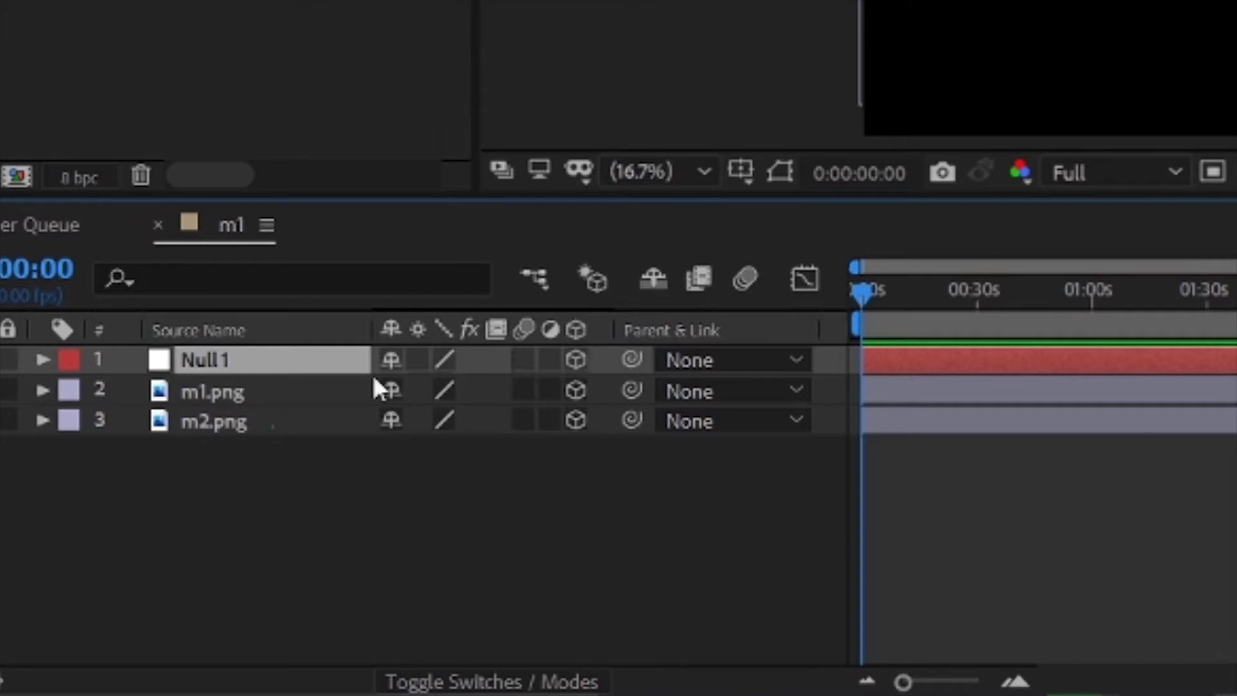
left_click(297, 391)
left_click(278, 422, "shift")
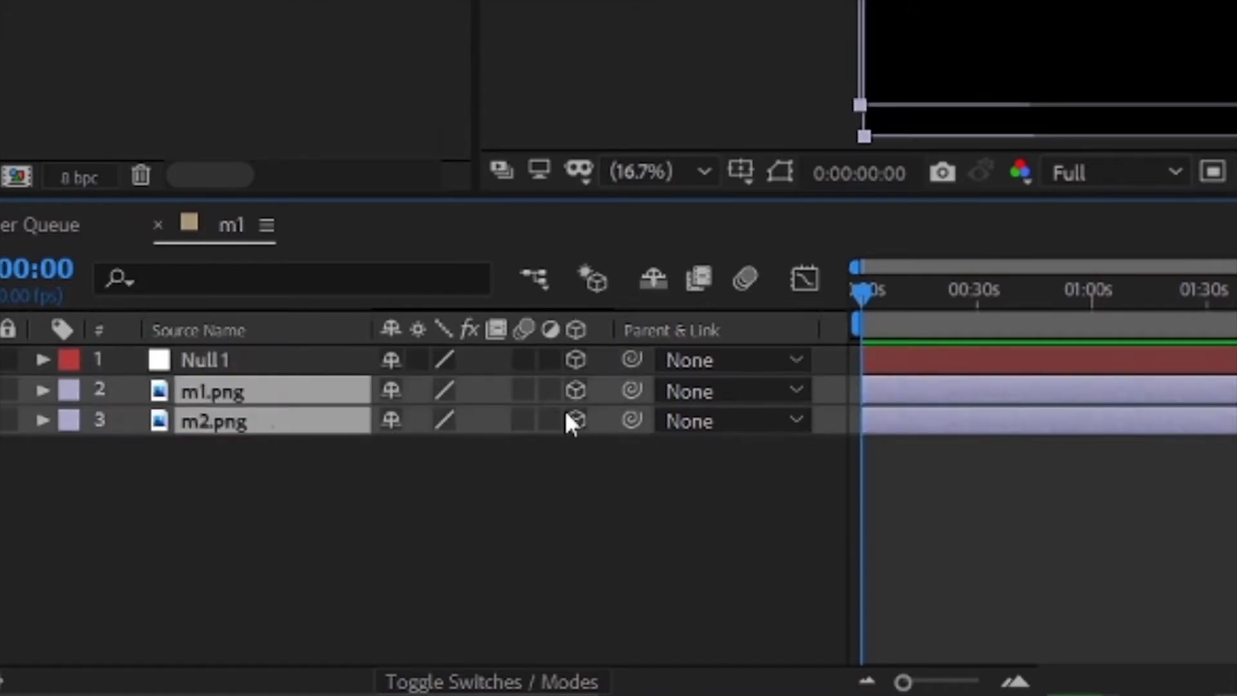
left_click_drag(634, 389, 262, 362)
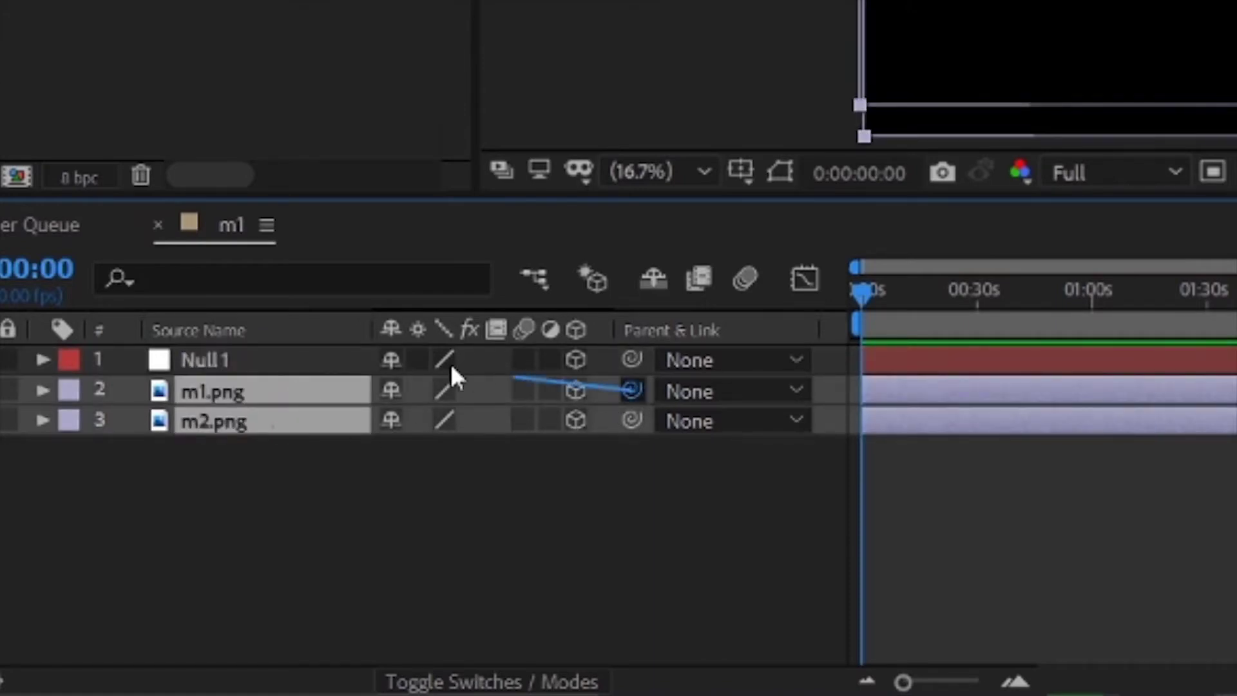
left_click(260, 358)
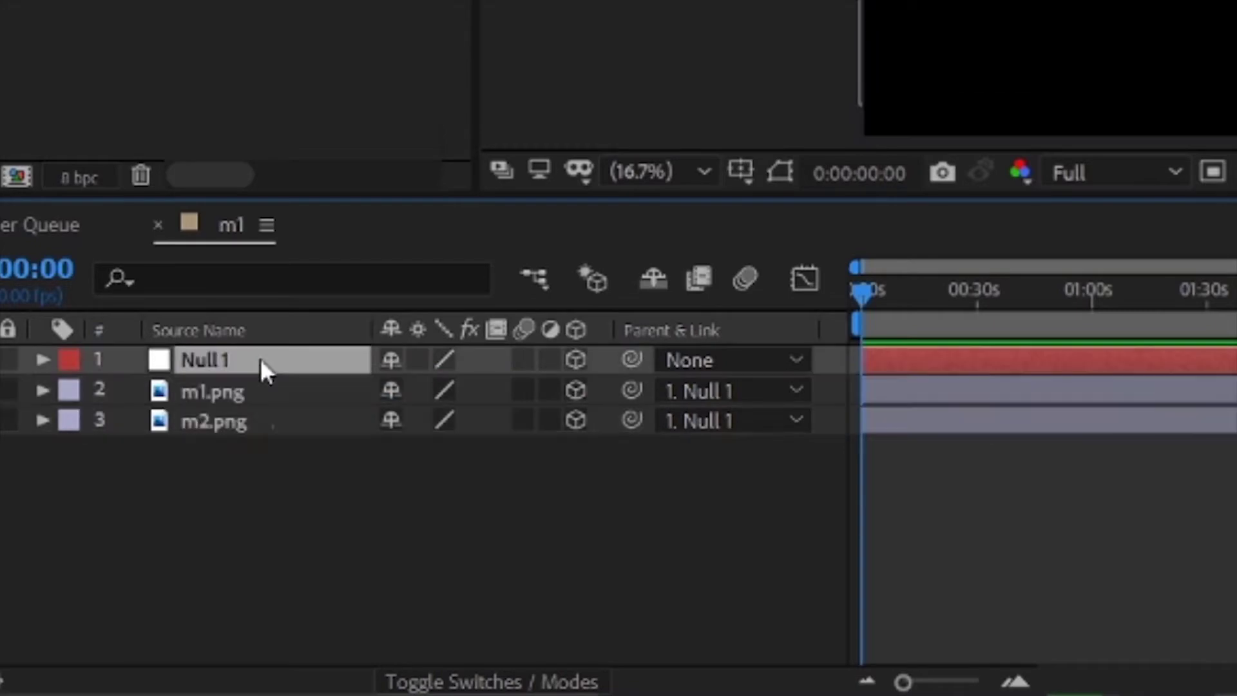
Rotate Null 1 to 140° on the Y axis, turning the banknote pair.
key("r")
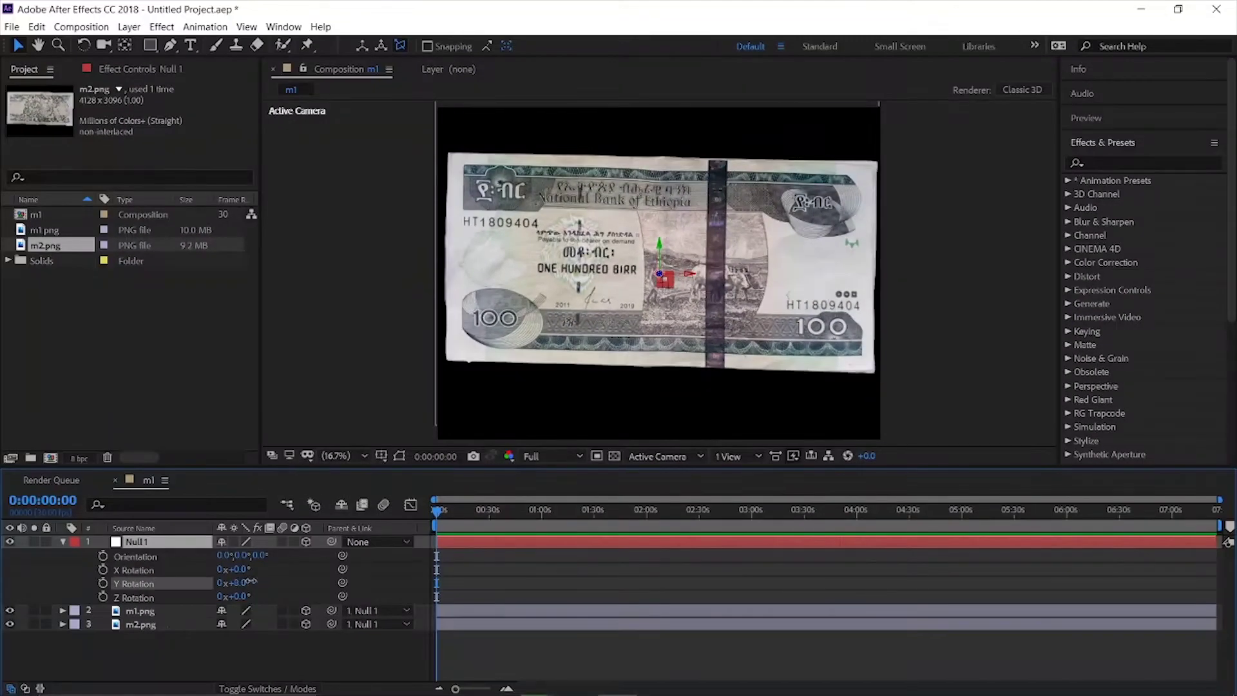
left_click_drag(250, 582, 340, 571)
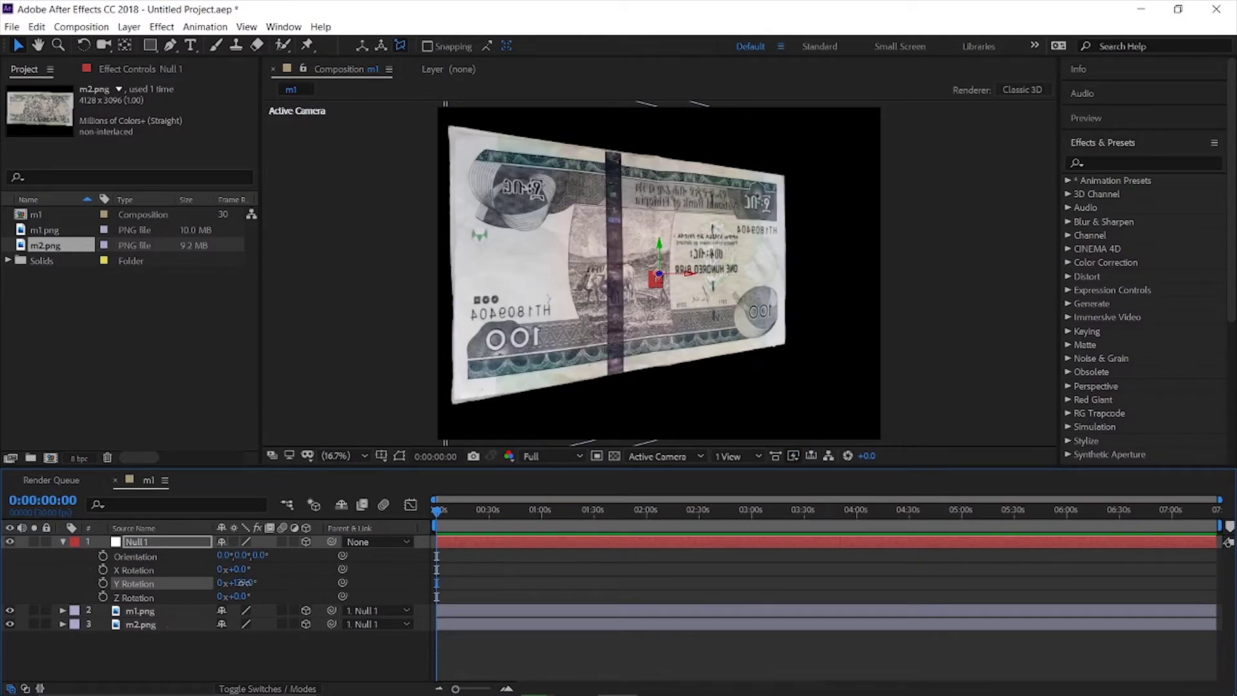
left_click_drag(256, 583, 95, 541)
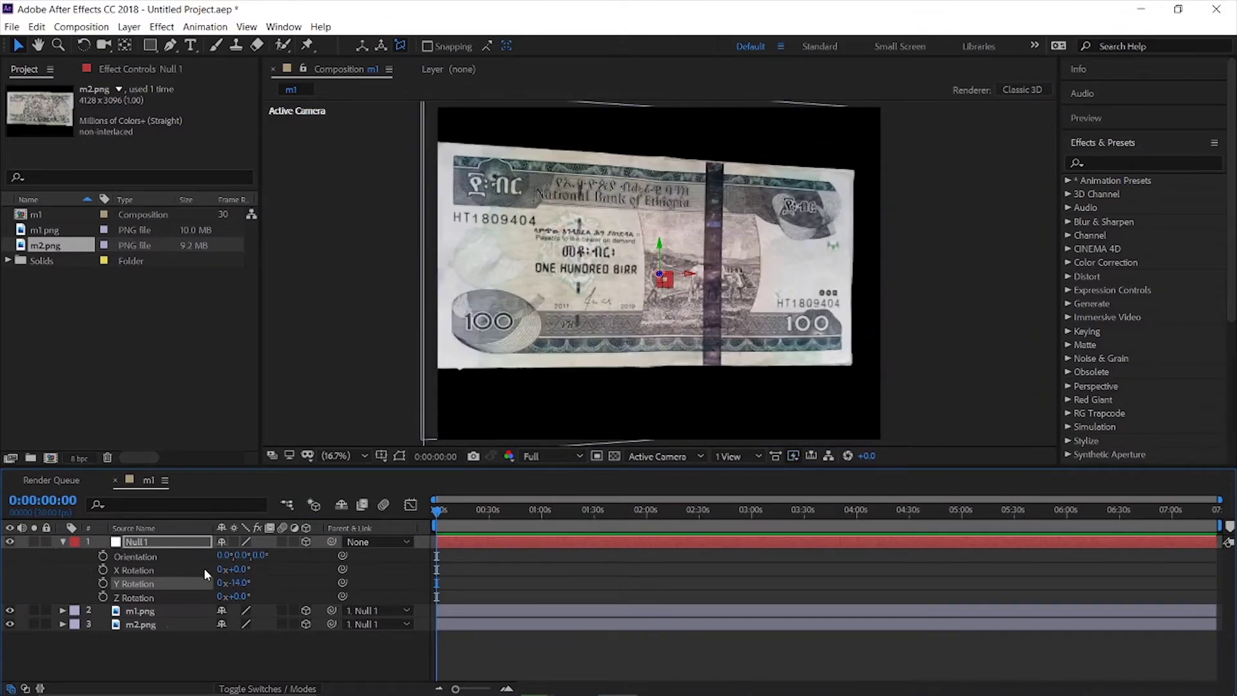
left_click_drag(243, 582, 357, 571)
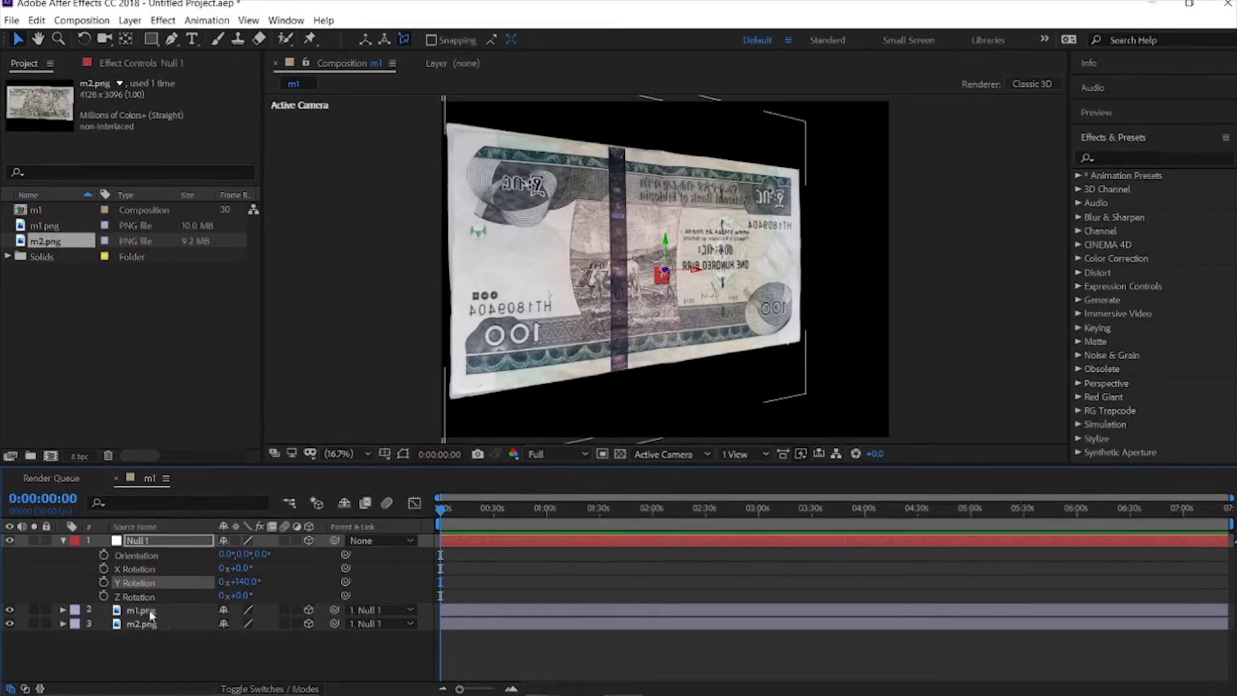
Set m1.png's Position Z value to -0.1.
left_click(149, 610)
key("p")
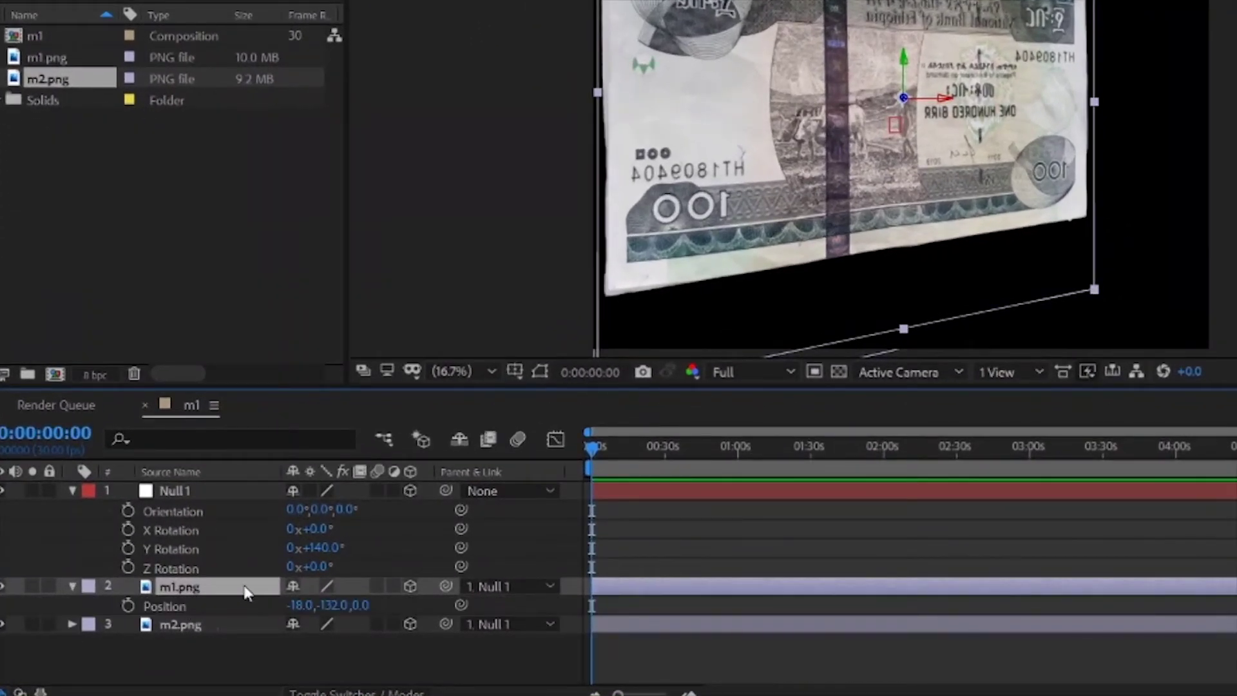
left_click(361, 605)
type("-0.1")
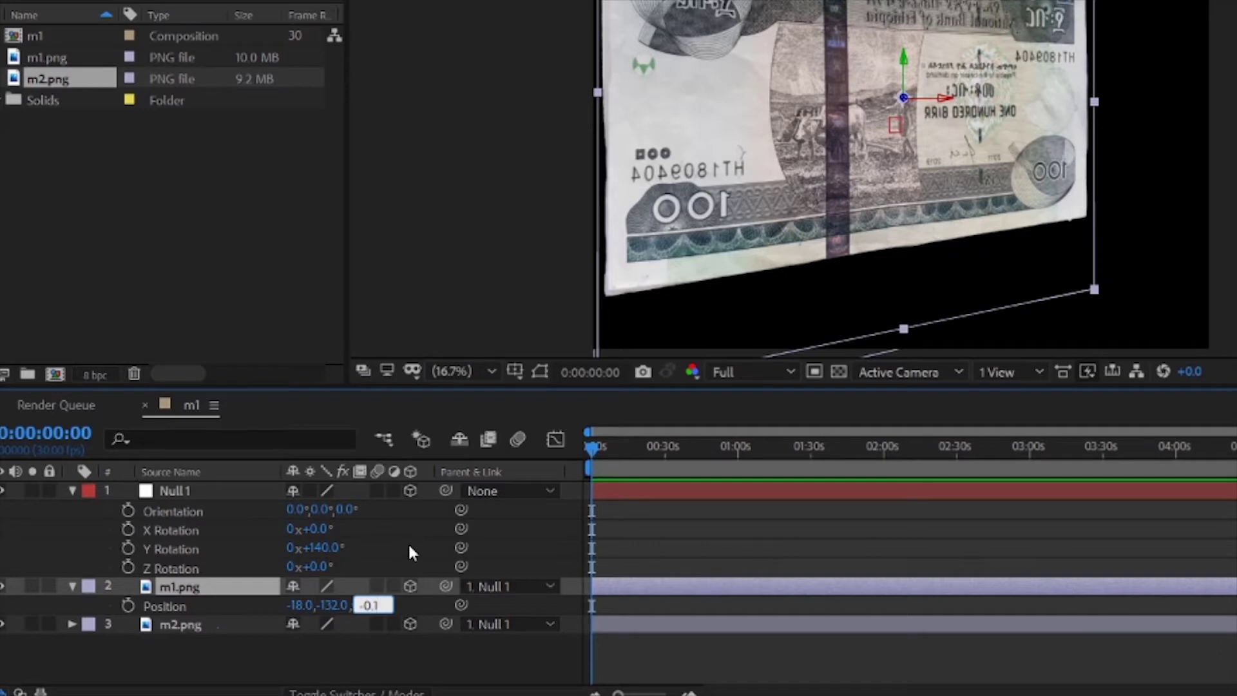
key("Return")
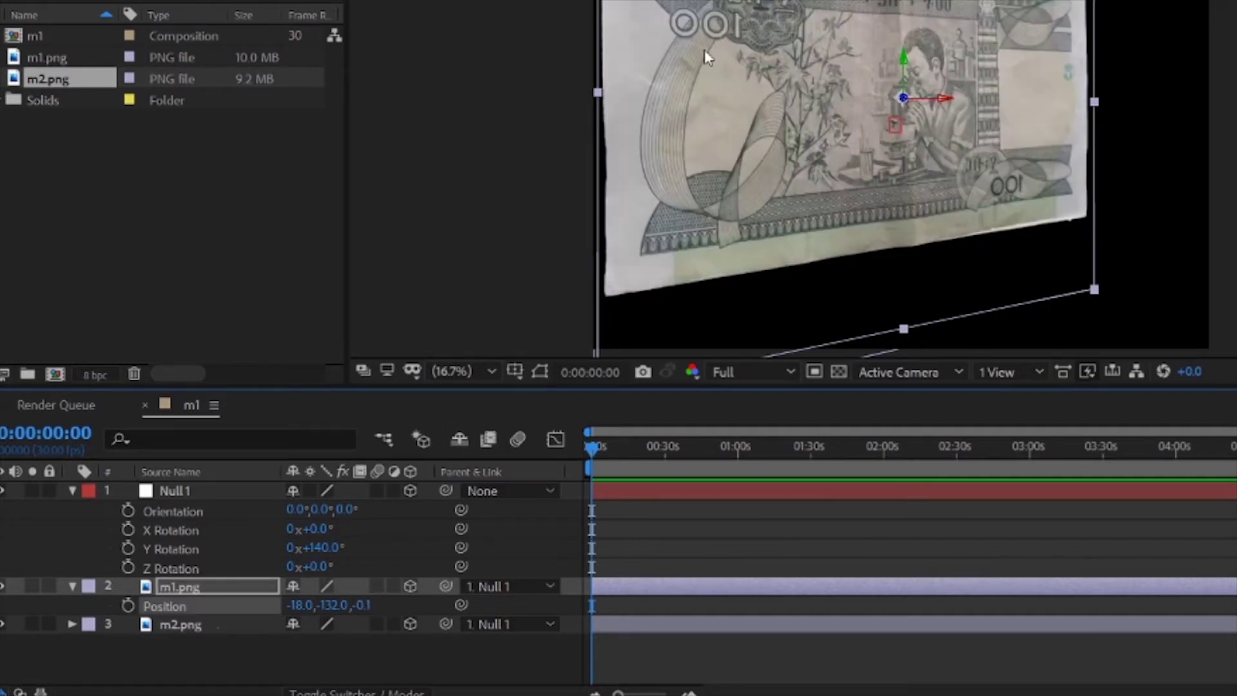
left_click(202, 625)
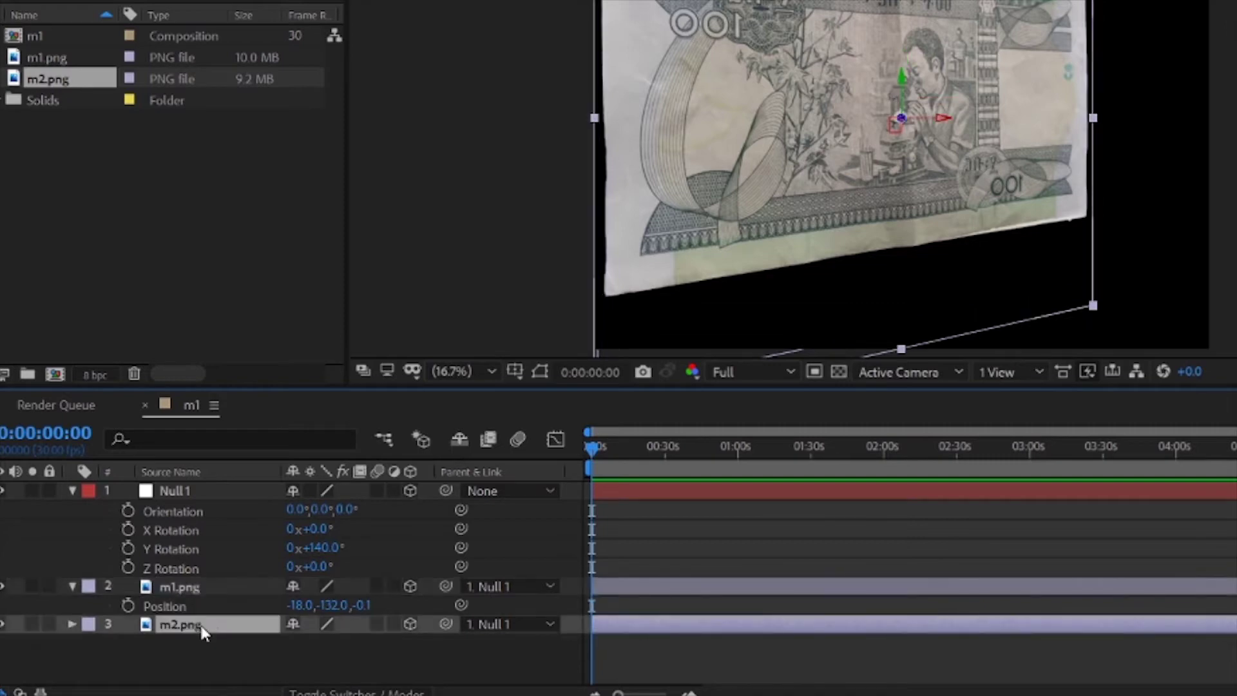
Give m2.png a Y Rotation of -180° and a Z Rotation of -3°.
key("r")
scroll(211, 646, "down", 1)
key("p")
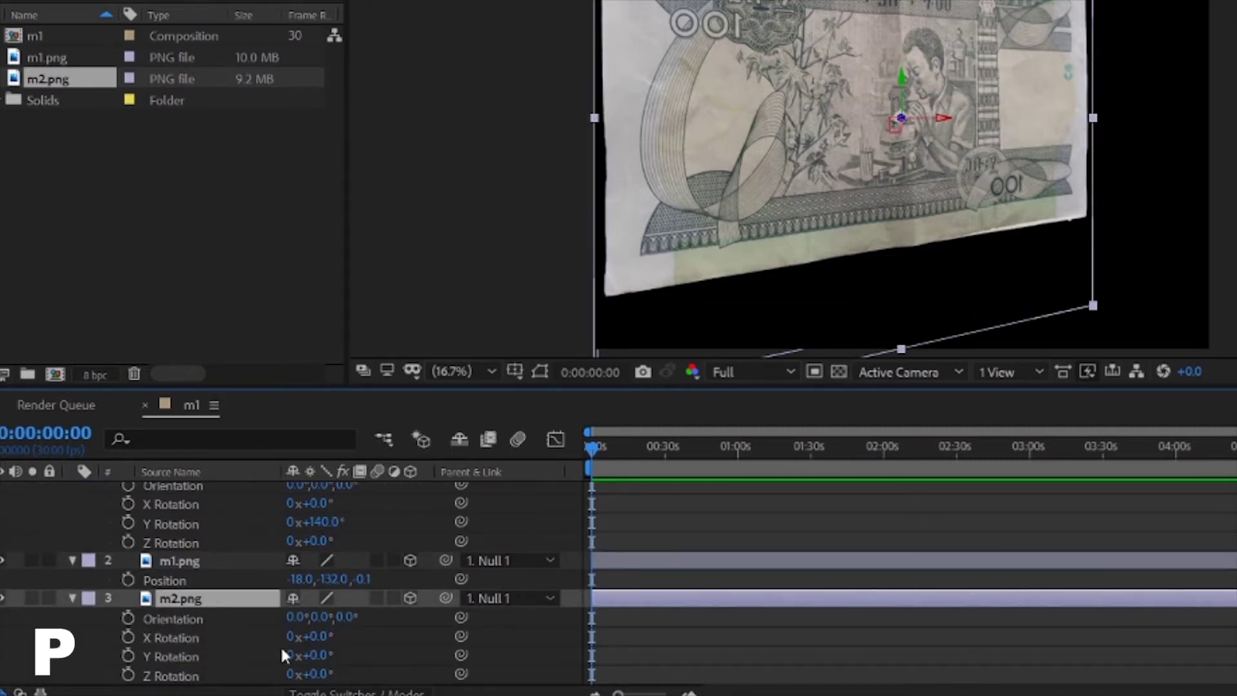
left_click(327, 655)
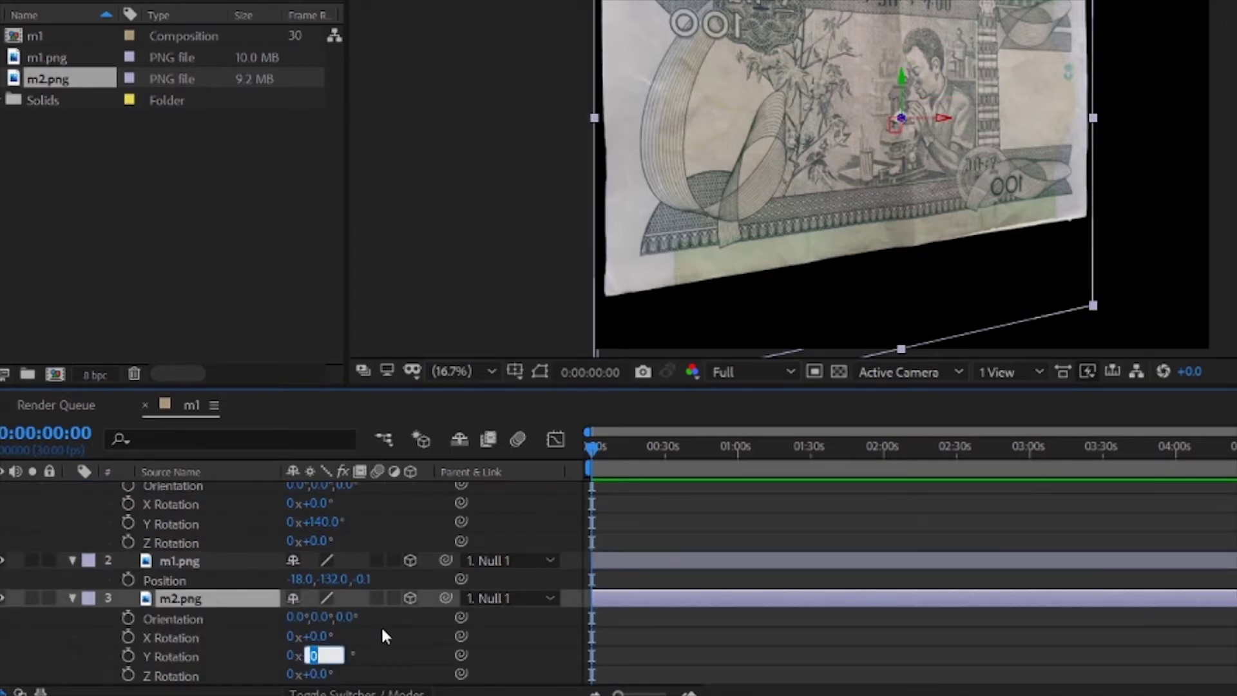
type("-18")
key("Return")
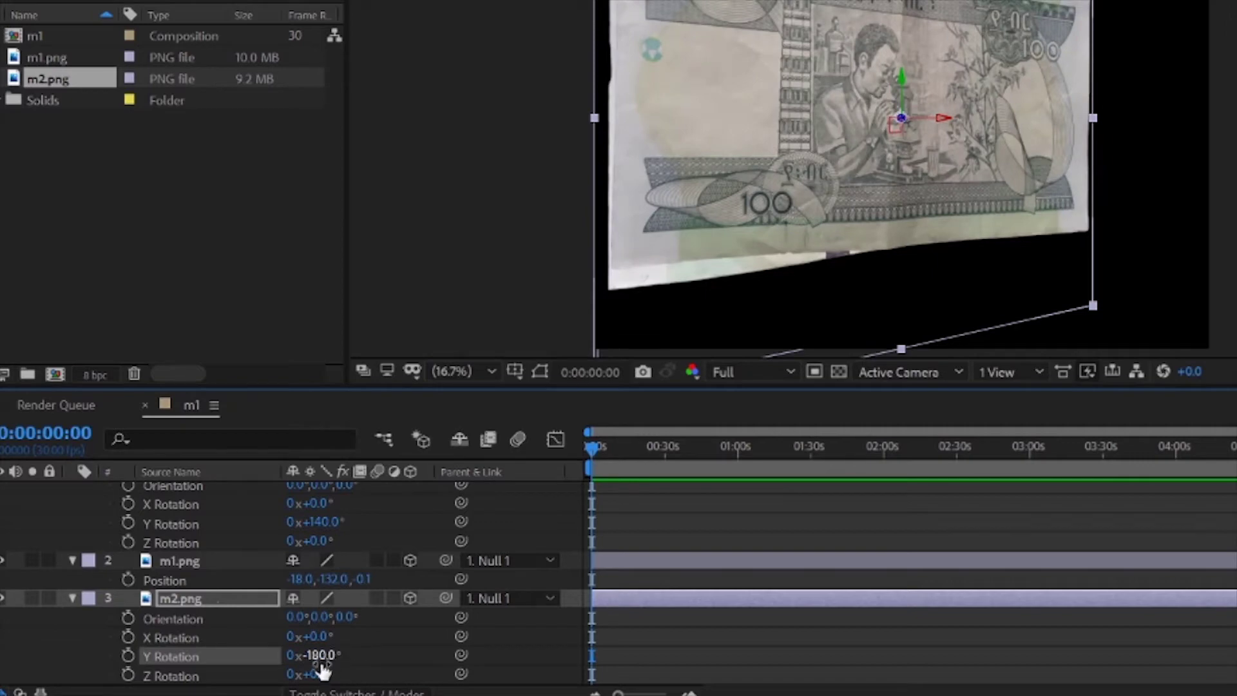
left_click(318, 674)
type("-")
type("3")
key("Return")
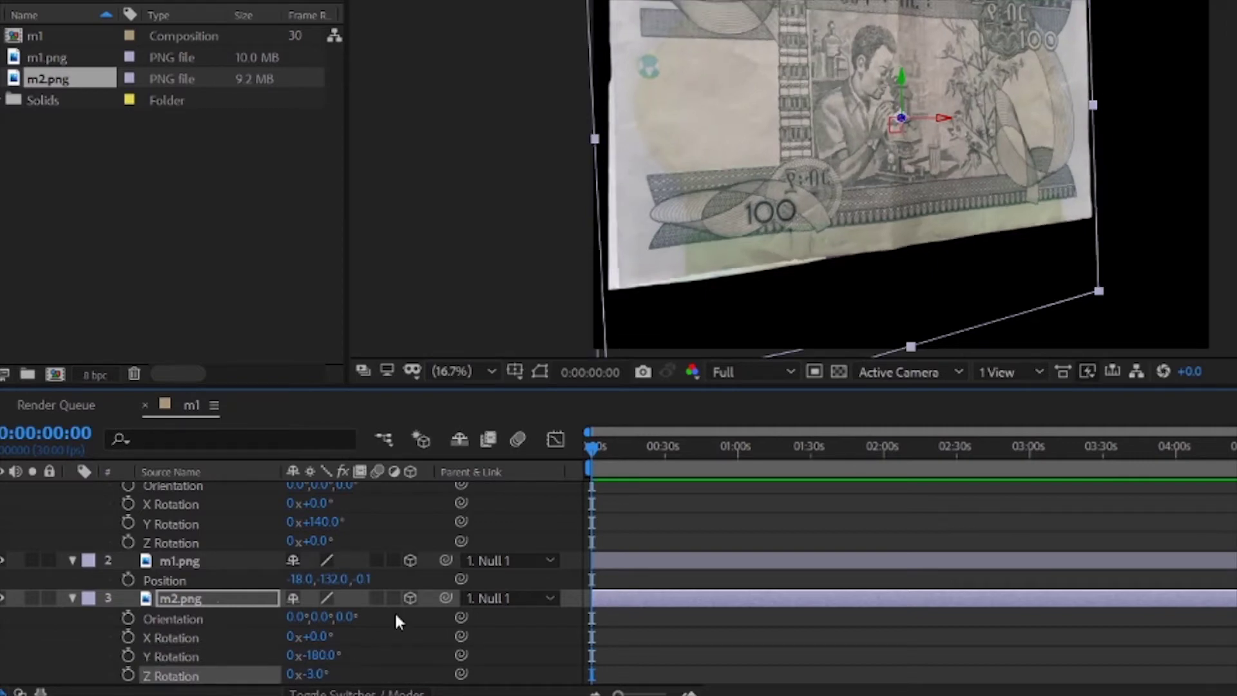
Turn Null 1's Y rotation to 195° to show the bill's reverse.
left_click(72, 598)
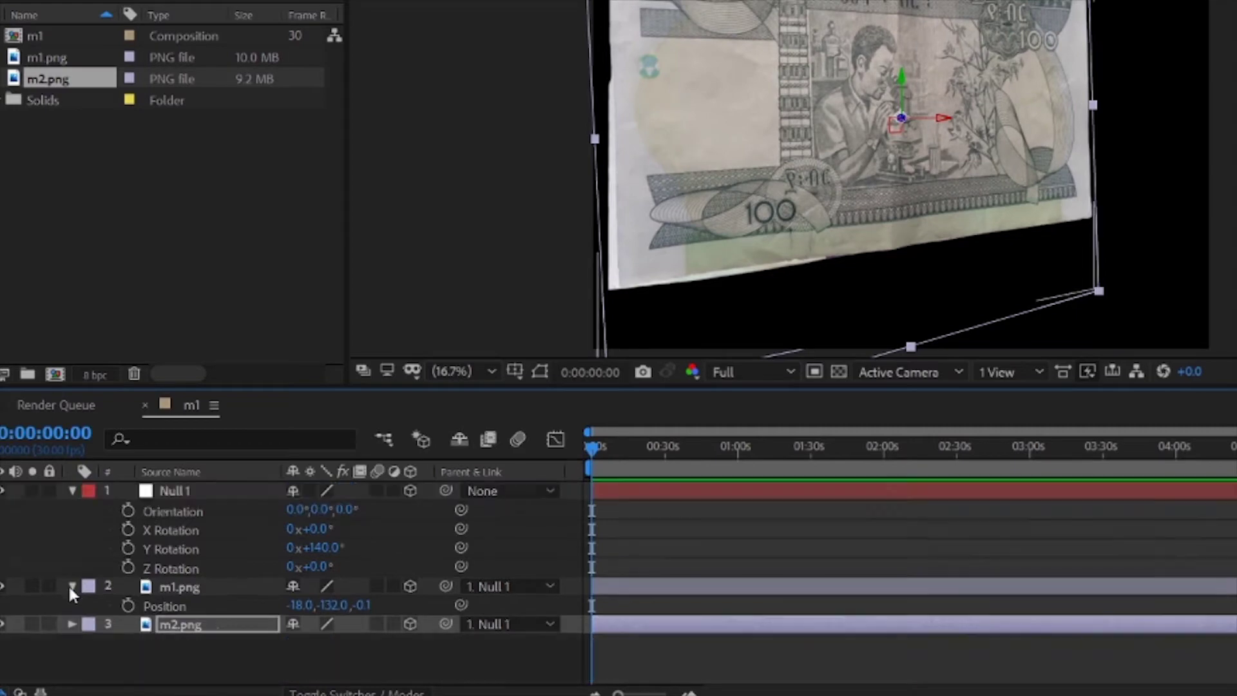
left_click(73, 587)
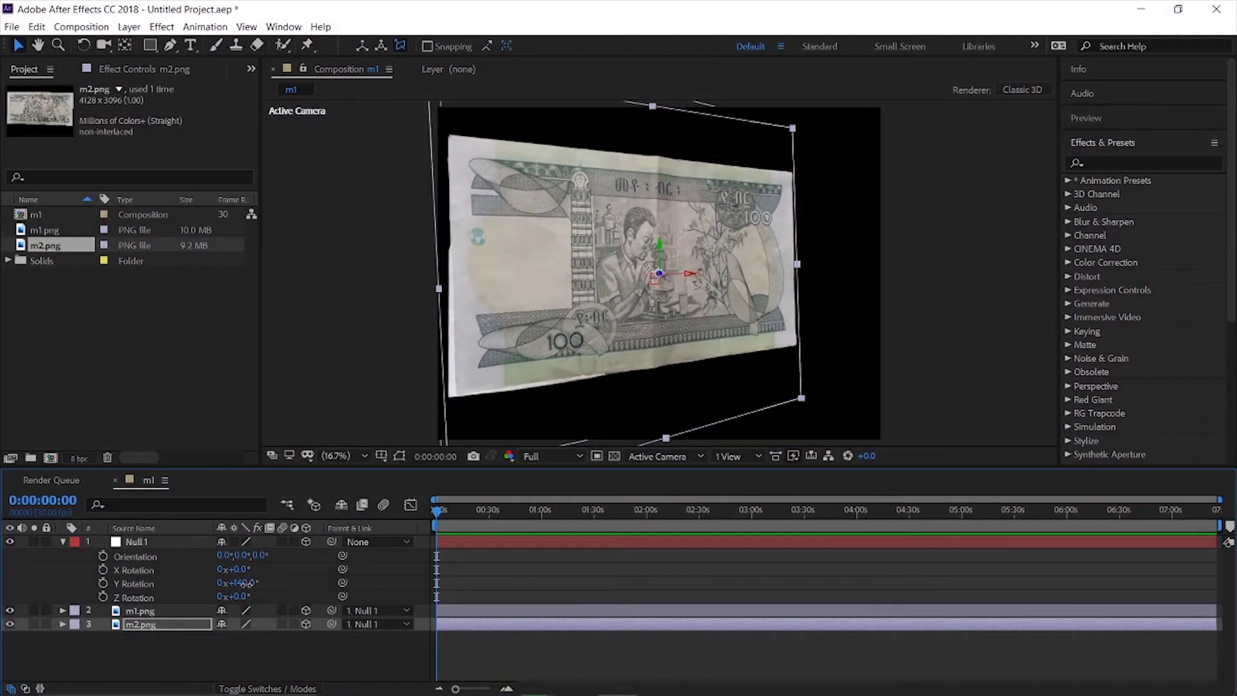
left_click_drag(244, 583, 278, 572)
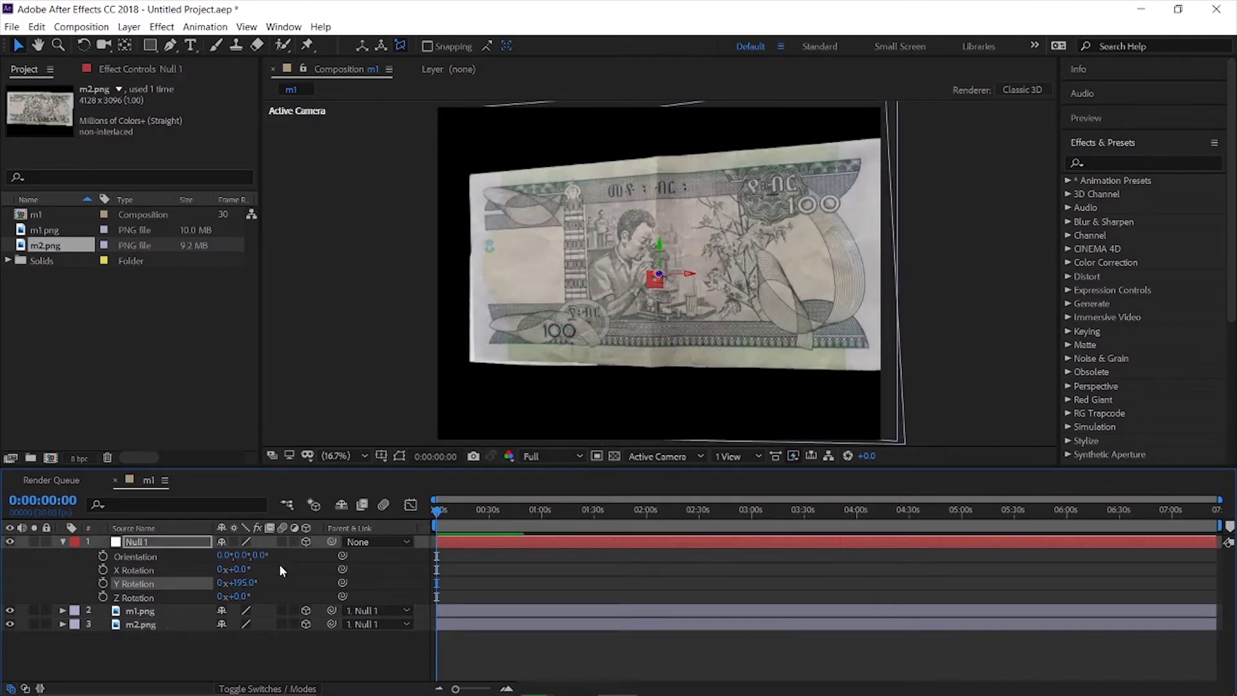
Nudge m2.png slightly left with two arrow-key presses.
left_click(141, 624)
key("Left")
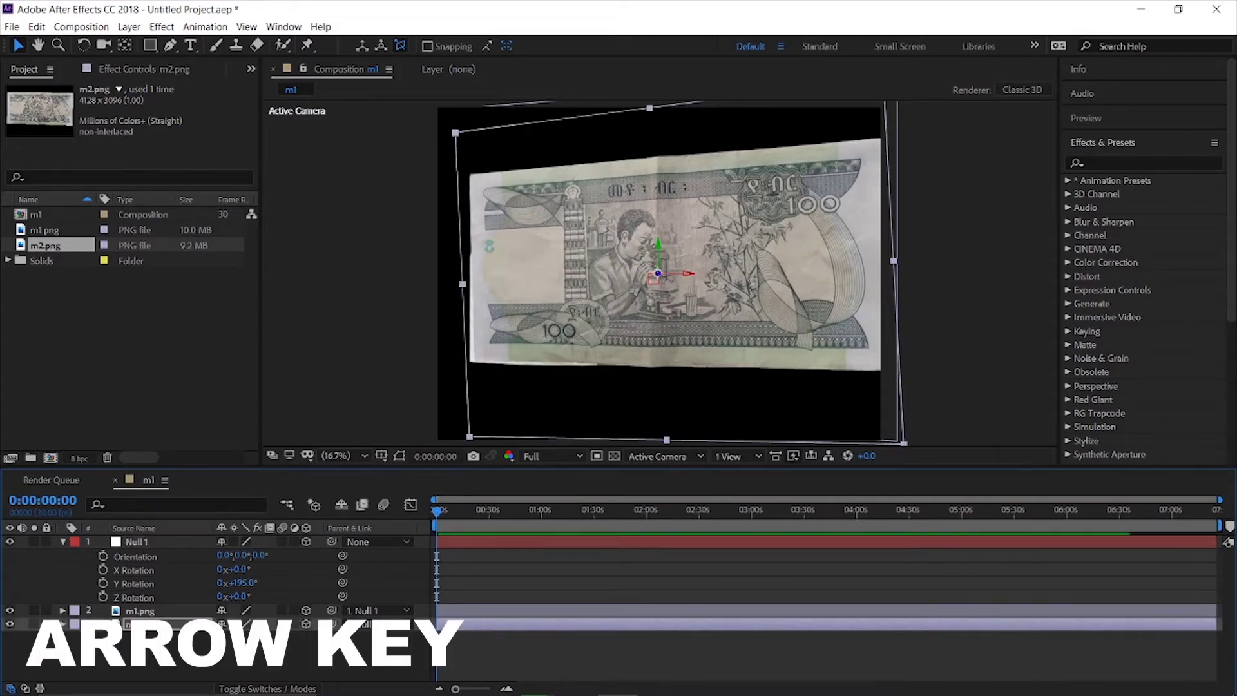
key("Left")
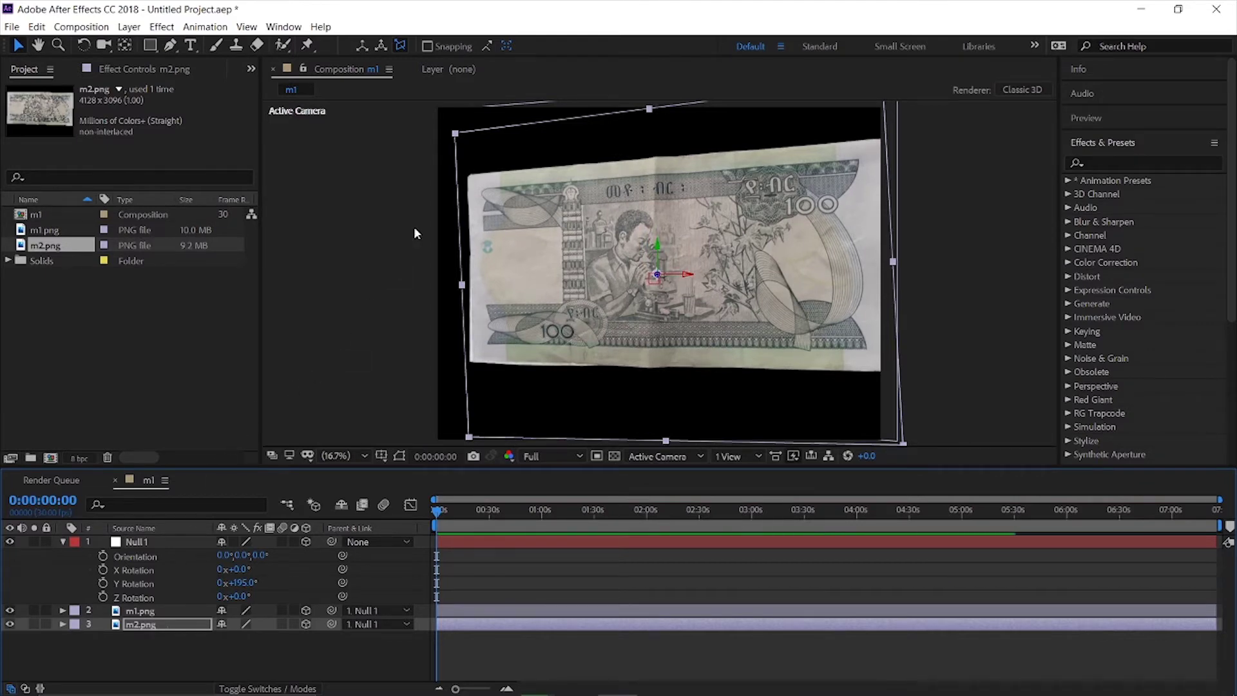
left_click(63, 542)
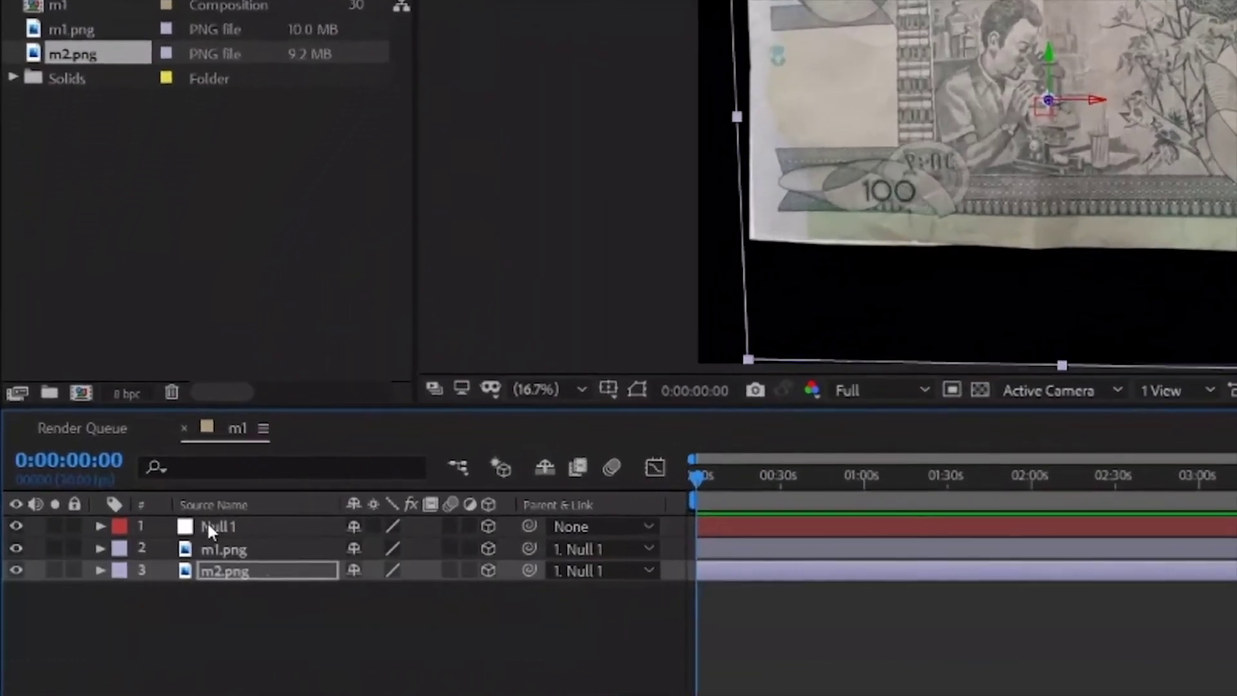
Pre-compose Null 1, m1.png and m2.png into a new composition named birr.
left_click(210, 526)
left_click(237, 571, "shift")
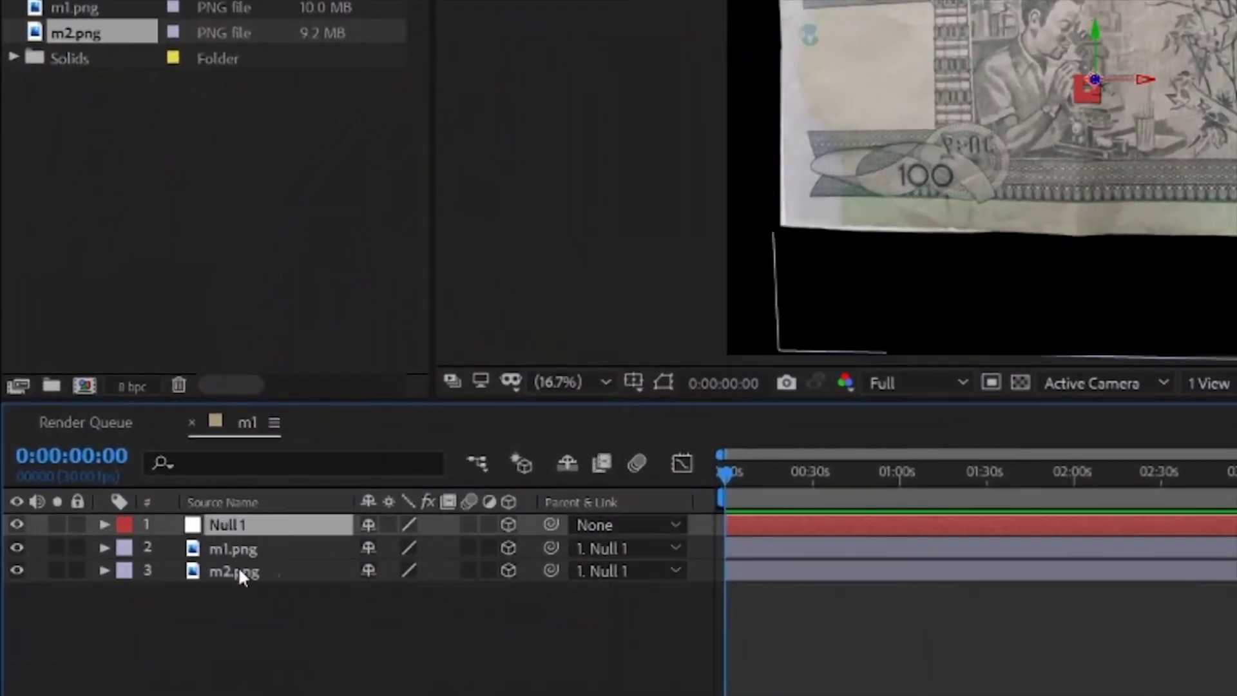
right_click(239, 529)
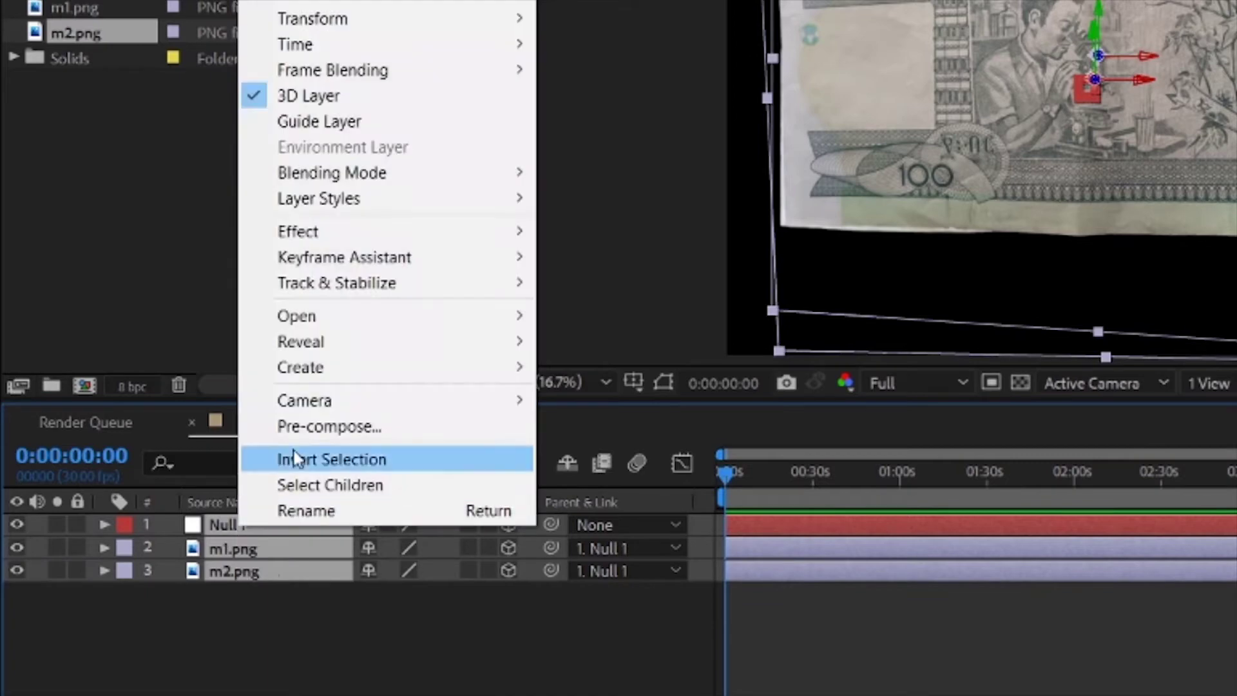
left_click(309, 423)
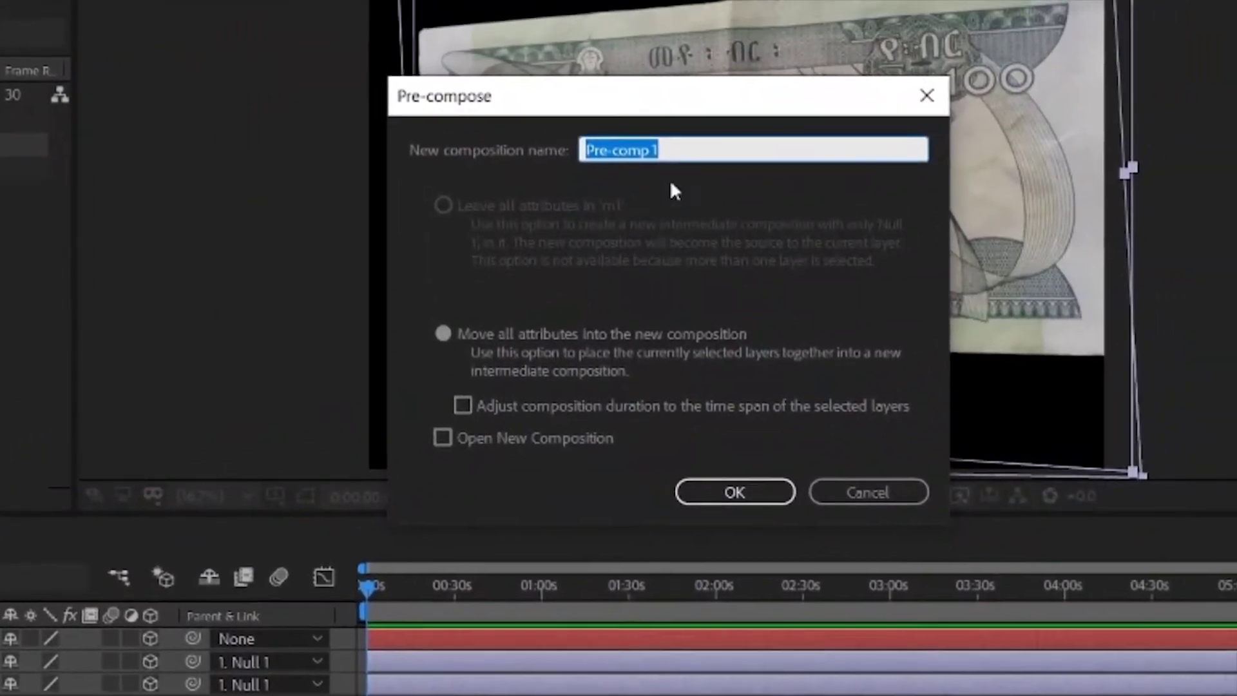
type("b")
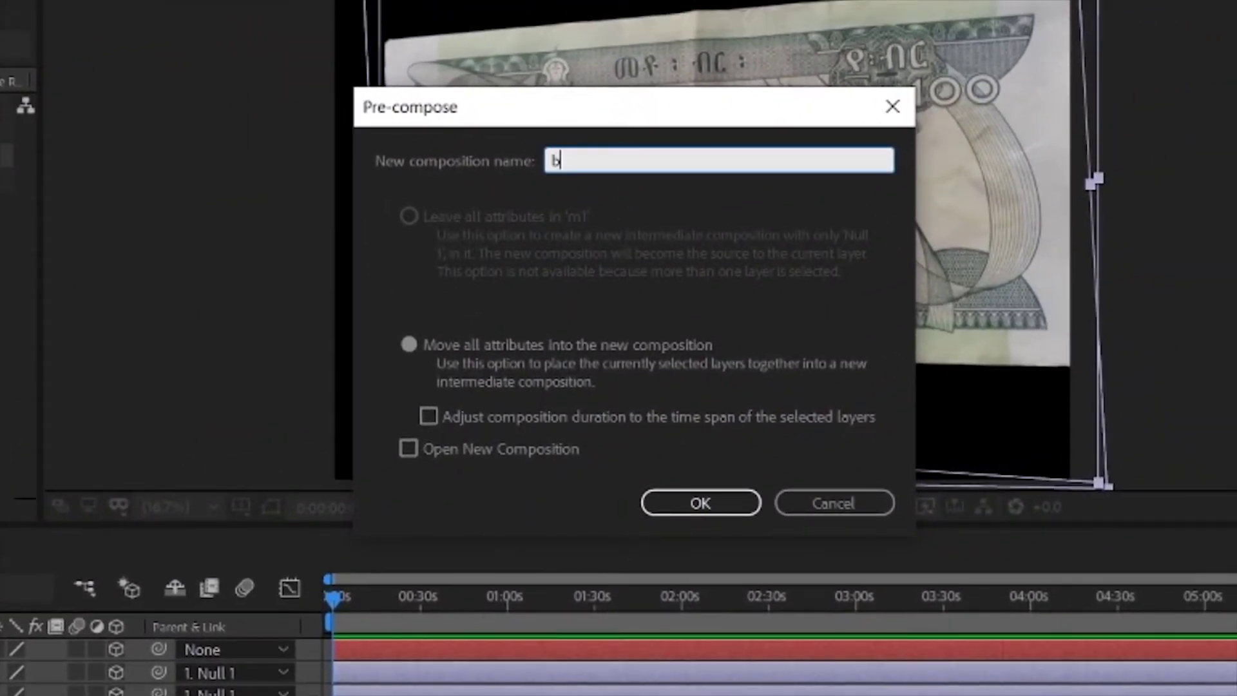
type("irr")
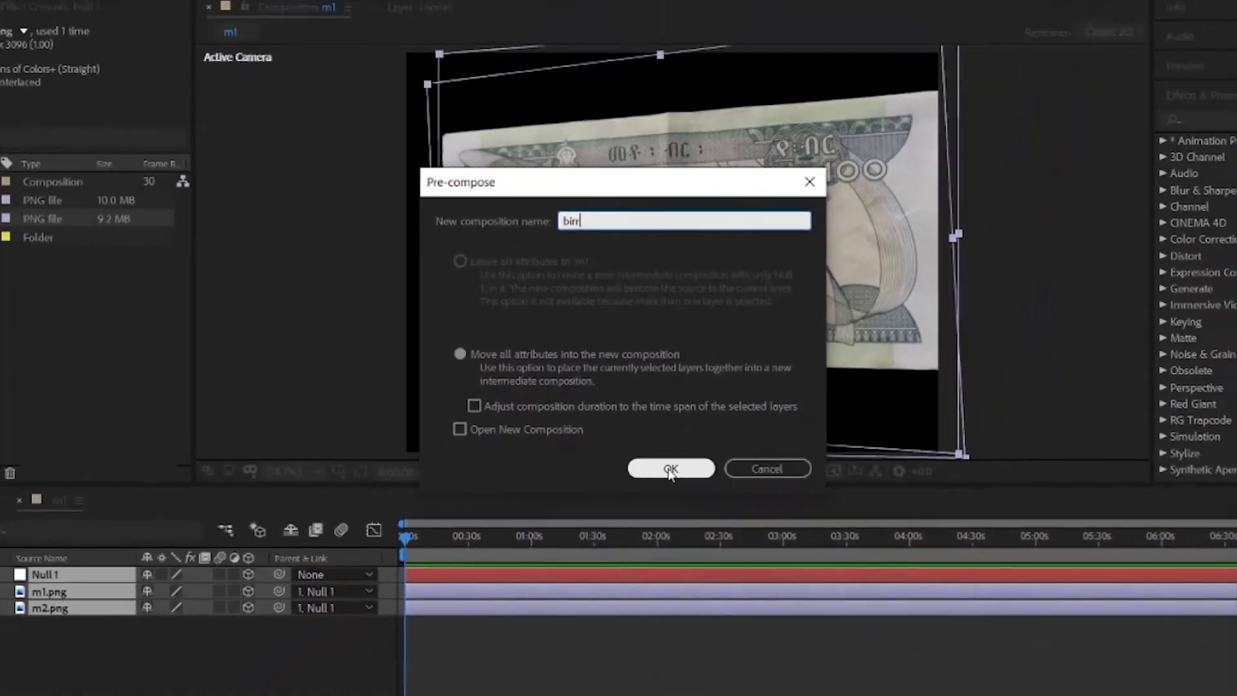
key("Return")
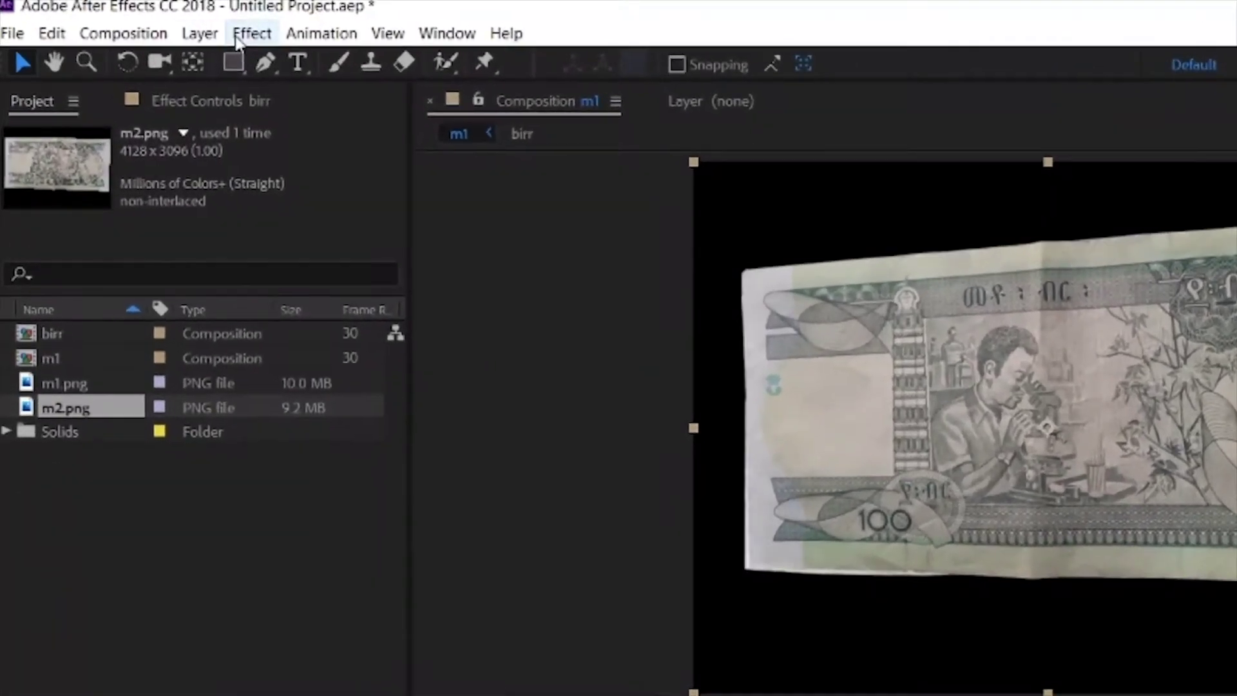
Apply Effect > Matte > Simple Choker to the birr layer with Choke Matte at 80.
left_click(238, 36)
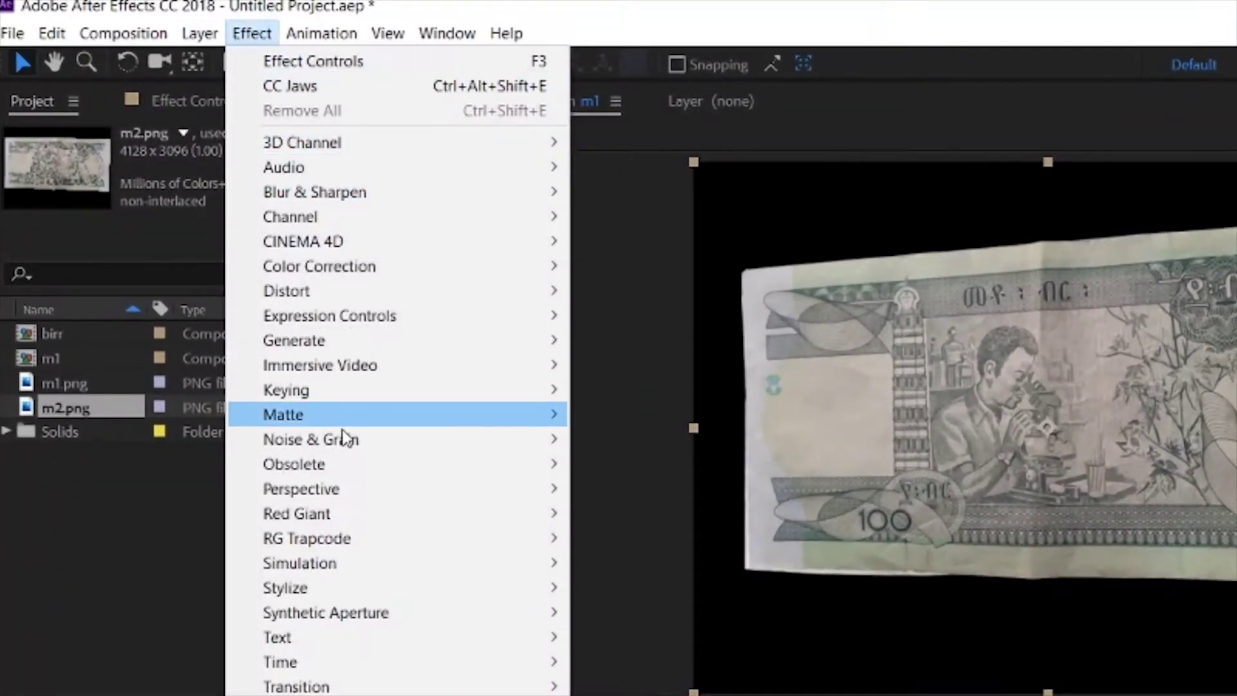
mouse_move(331, 422)
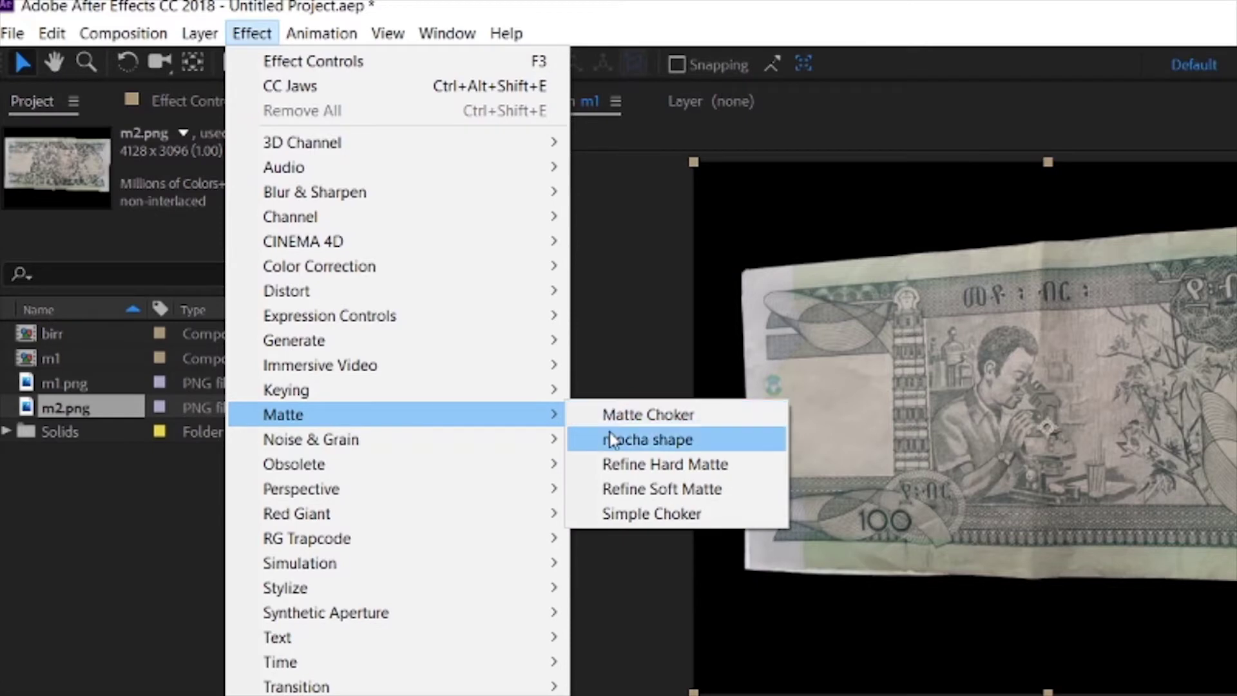
left_click(615, 515)
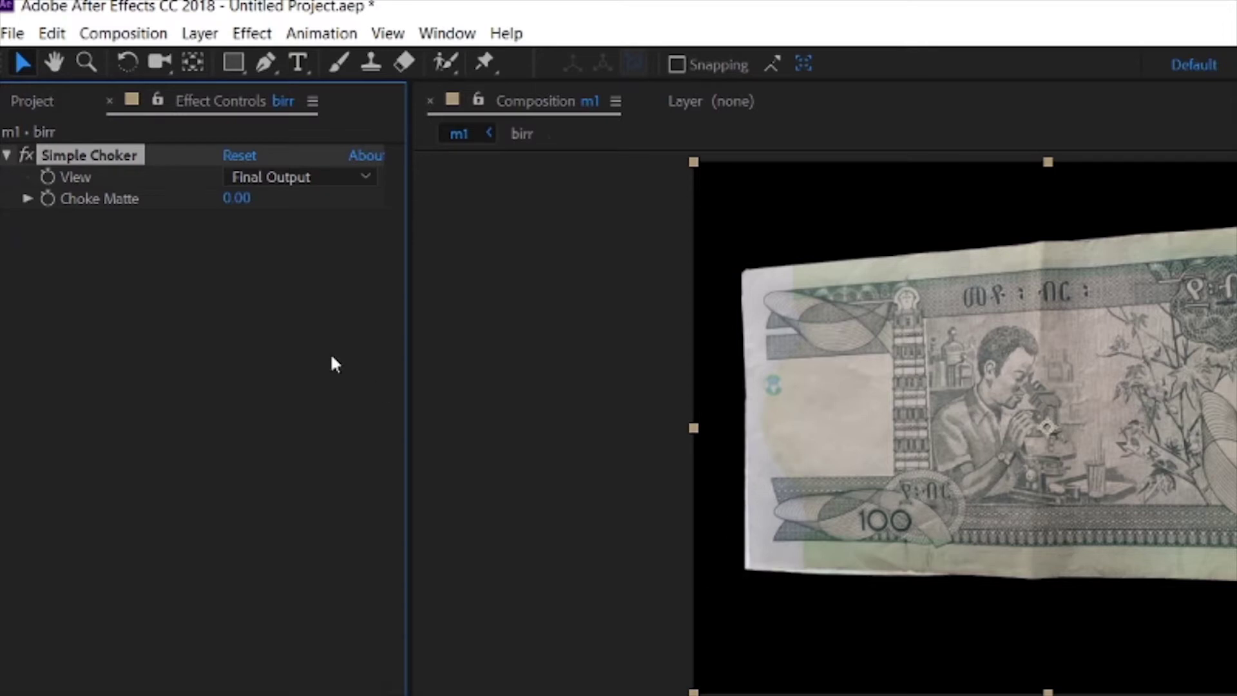
left_click(230, 200)
type("8")
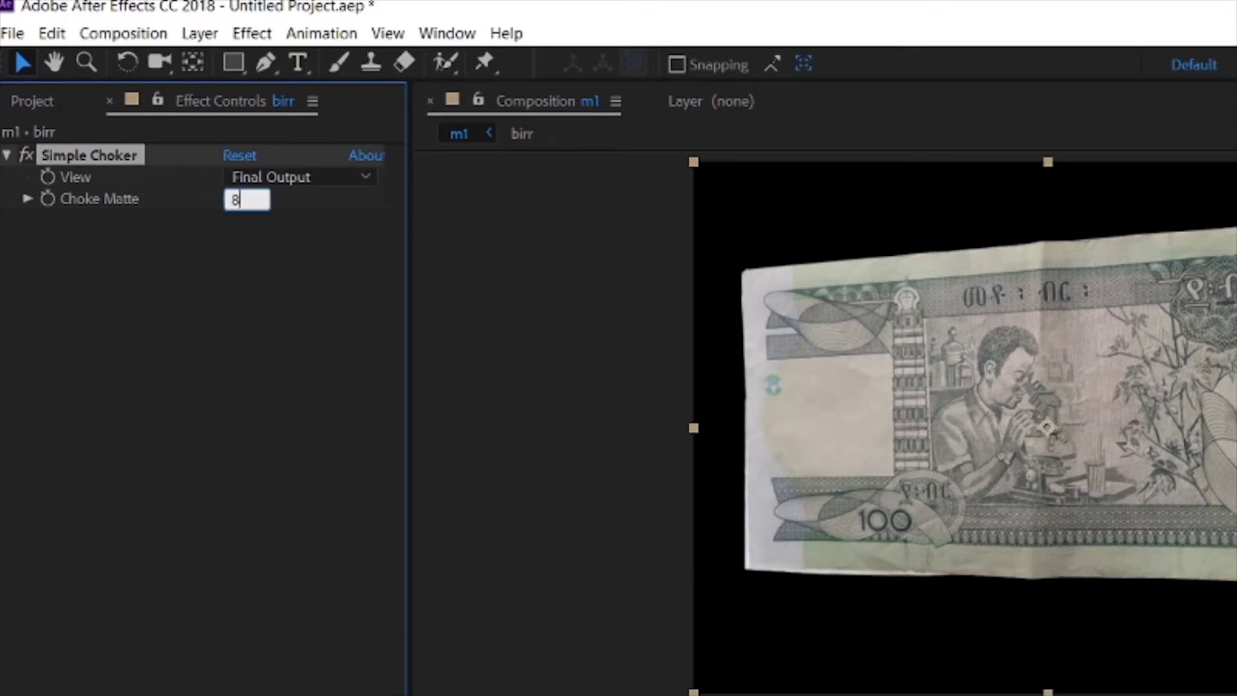
type("0")
key("Return")
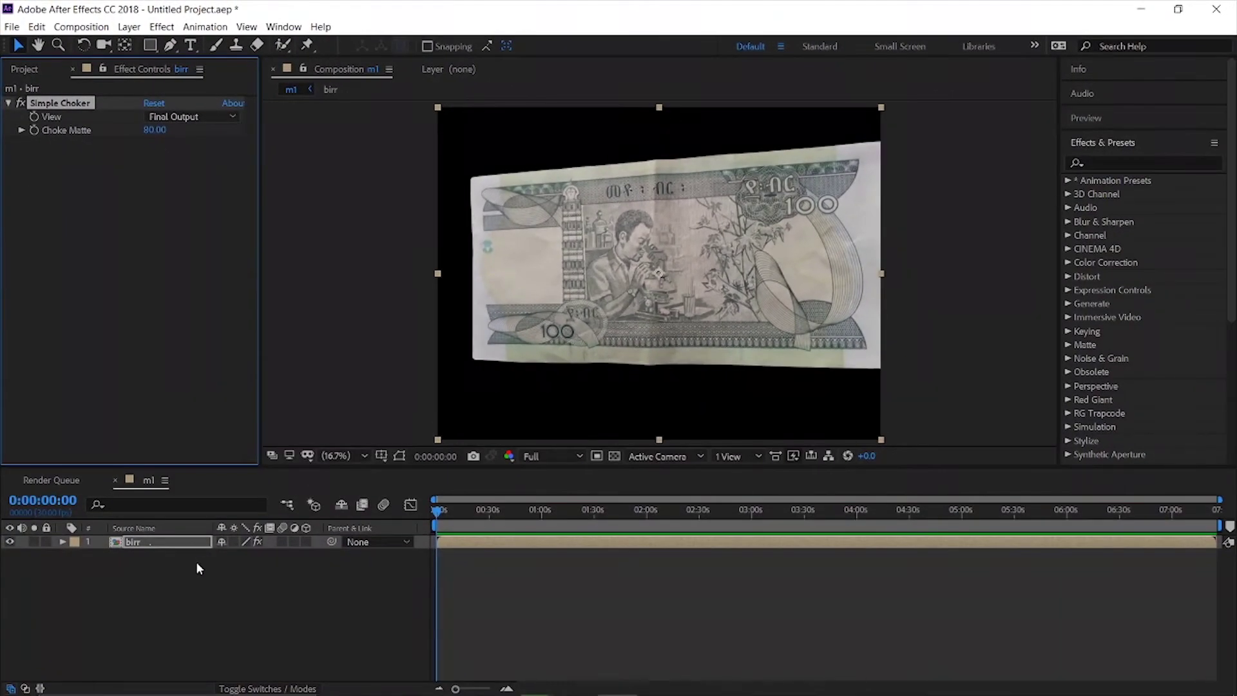
left_click(222, 622)
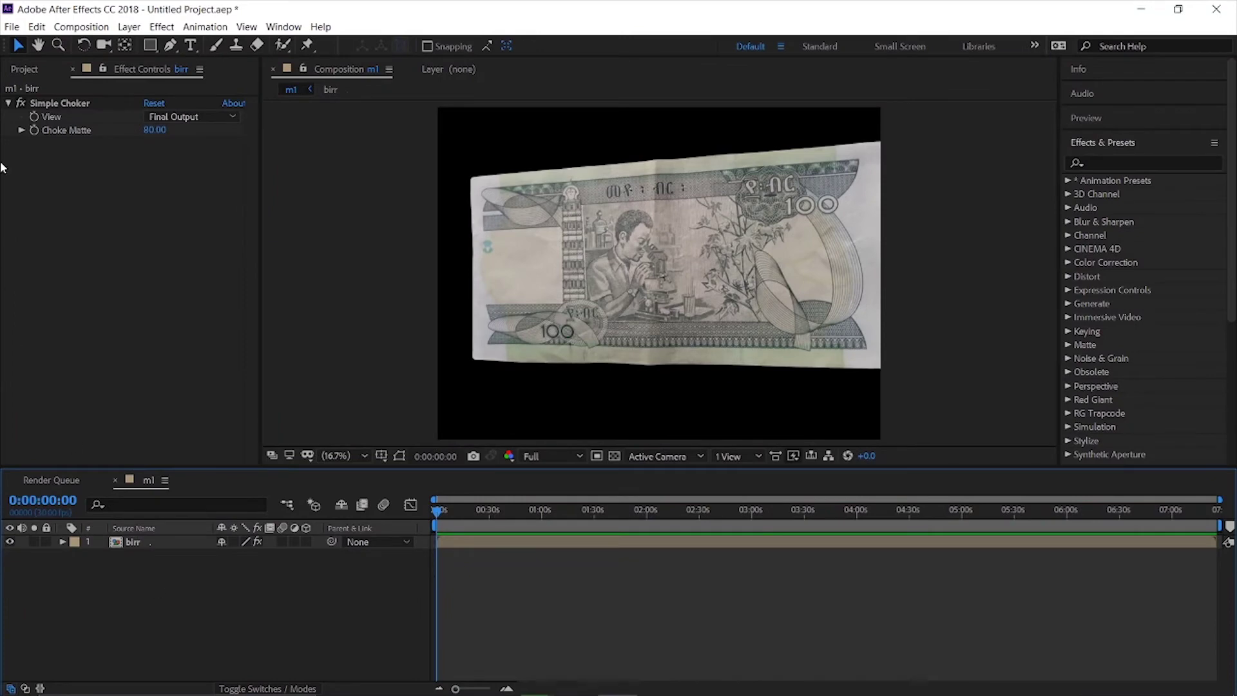
left_click(21, 70)
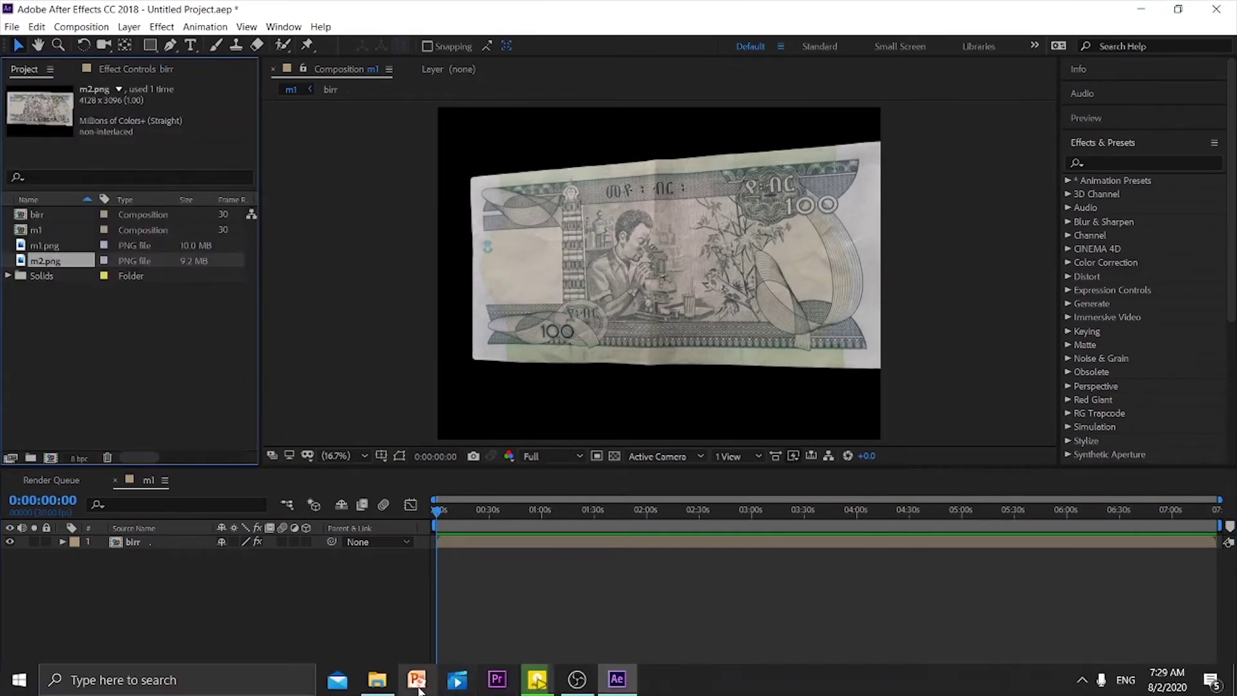
Drag video file 2 from the tutorial 2 folder into the Project panel.
left_click(379, 680)
left_click(699, 227)
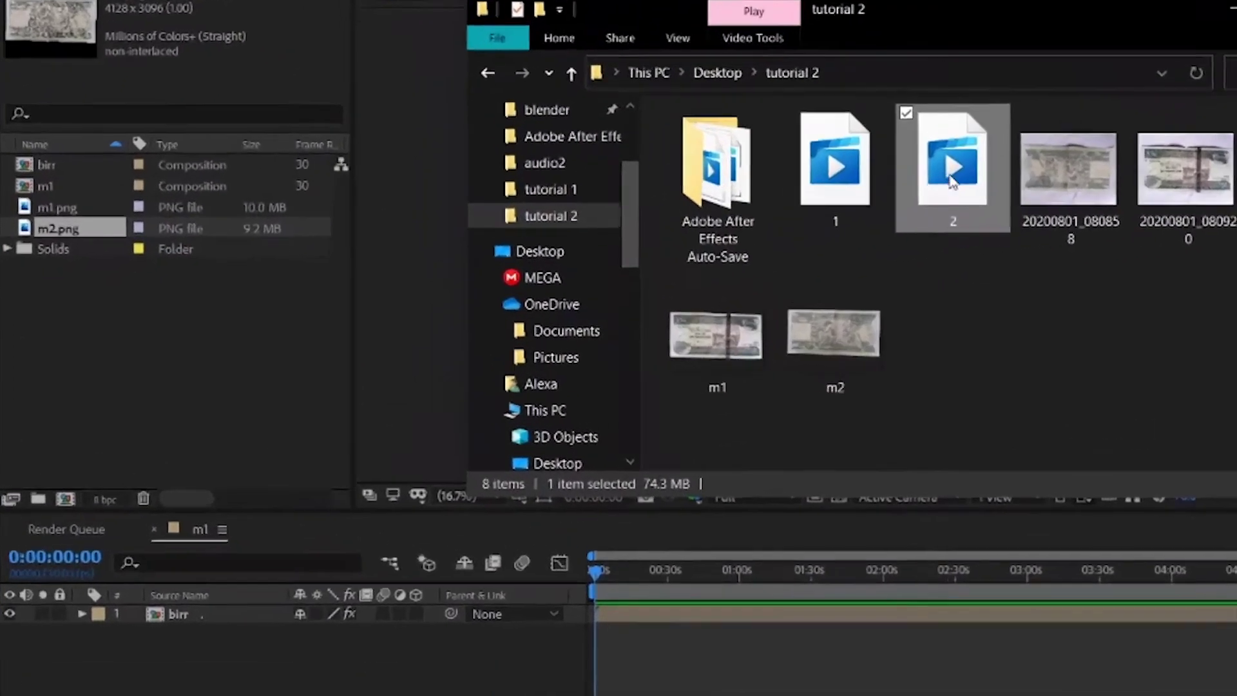
left_click_drag(953, 182, 208, 351)
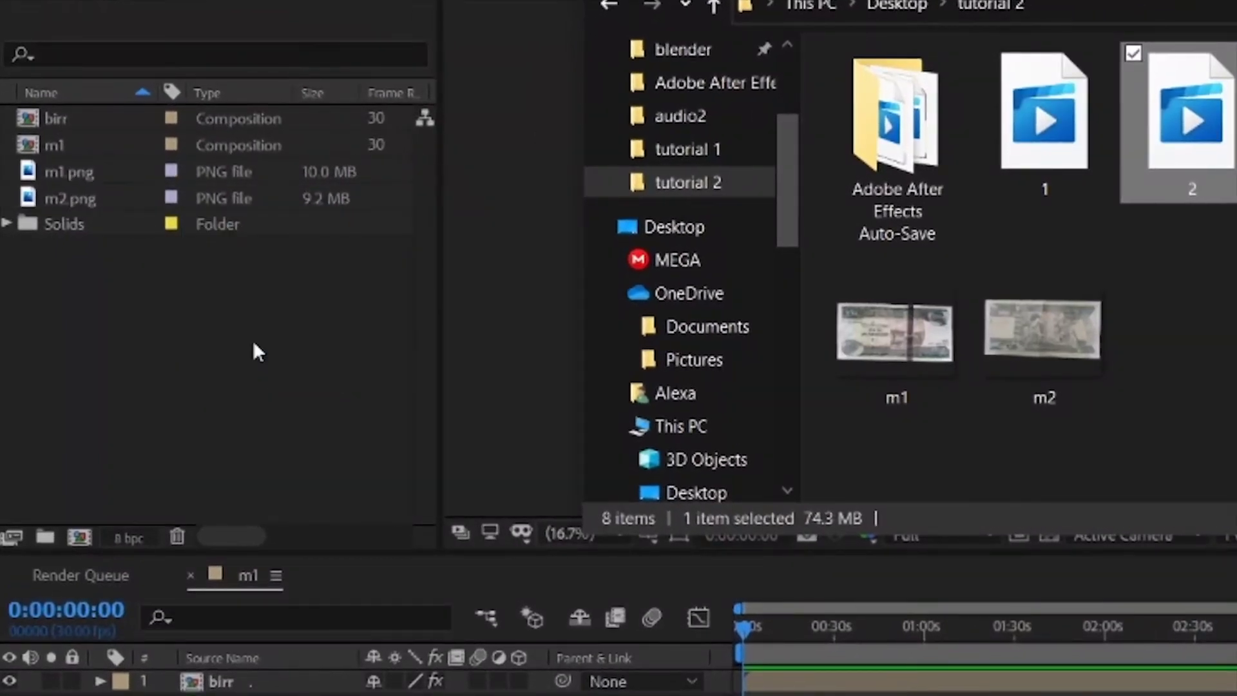
left_click(253, 344)
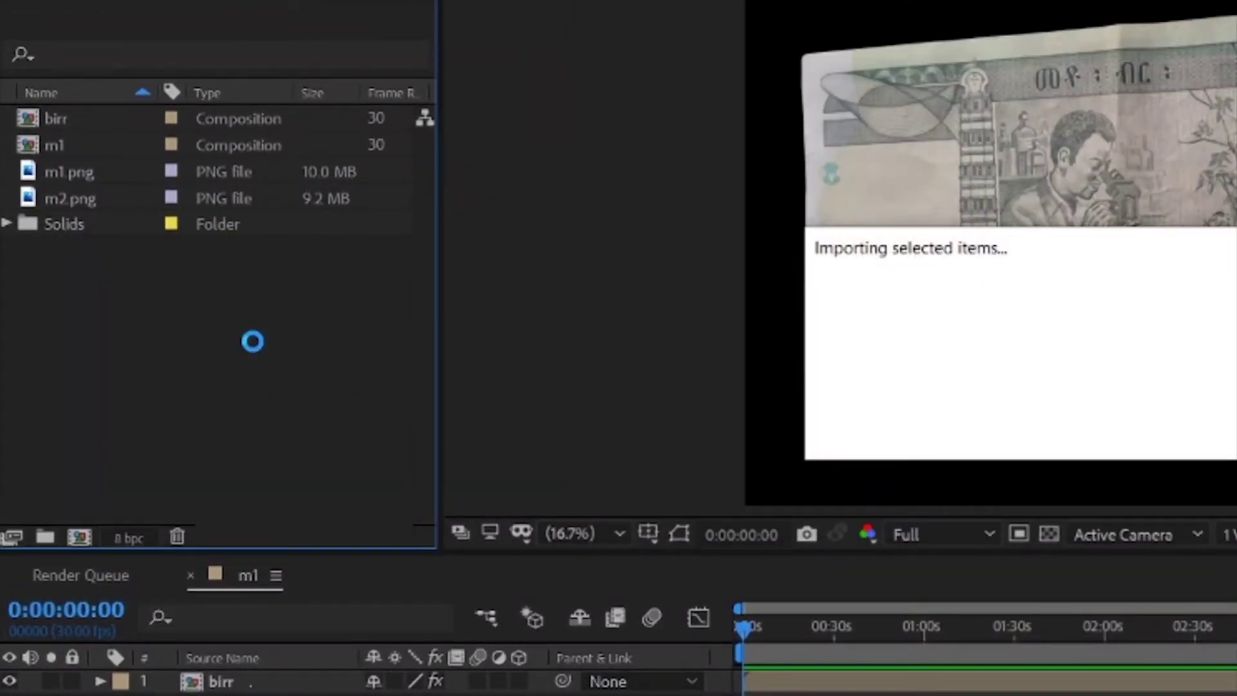
Create composition 2 from 2.mov and preview it from the first frame.
left_click_drag(58, 114, 81, 535)
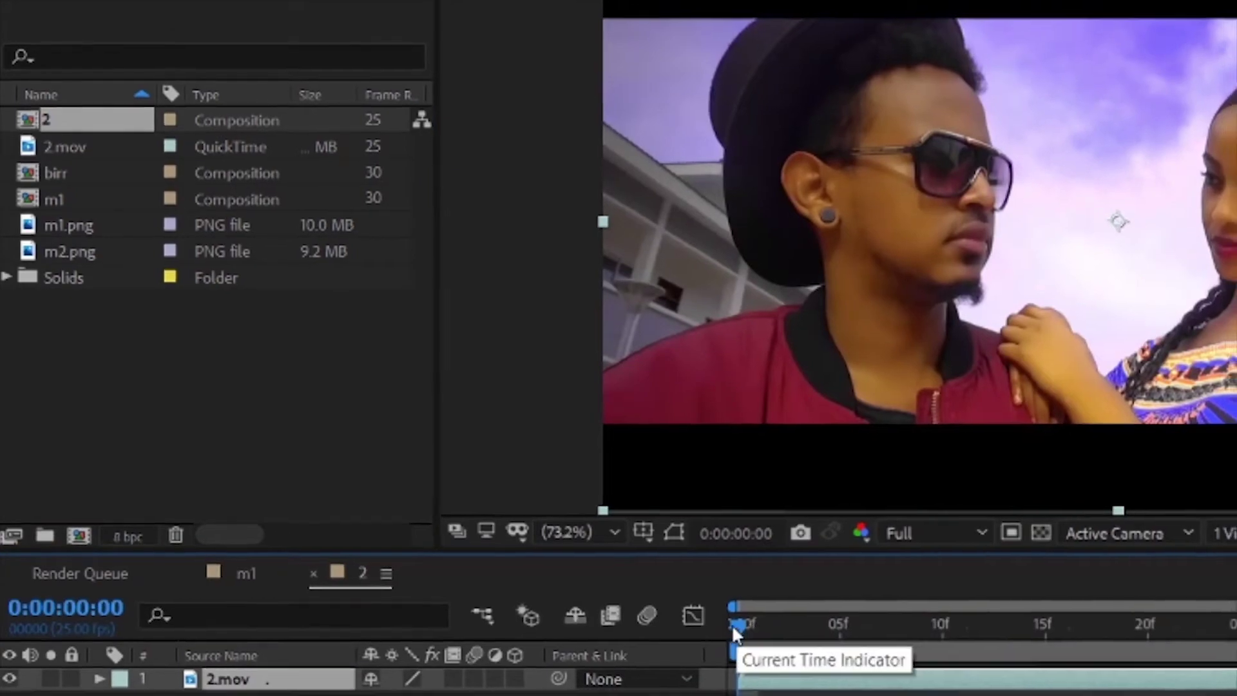
key("space")
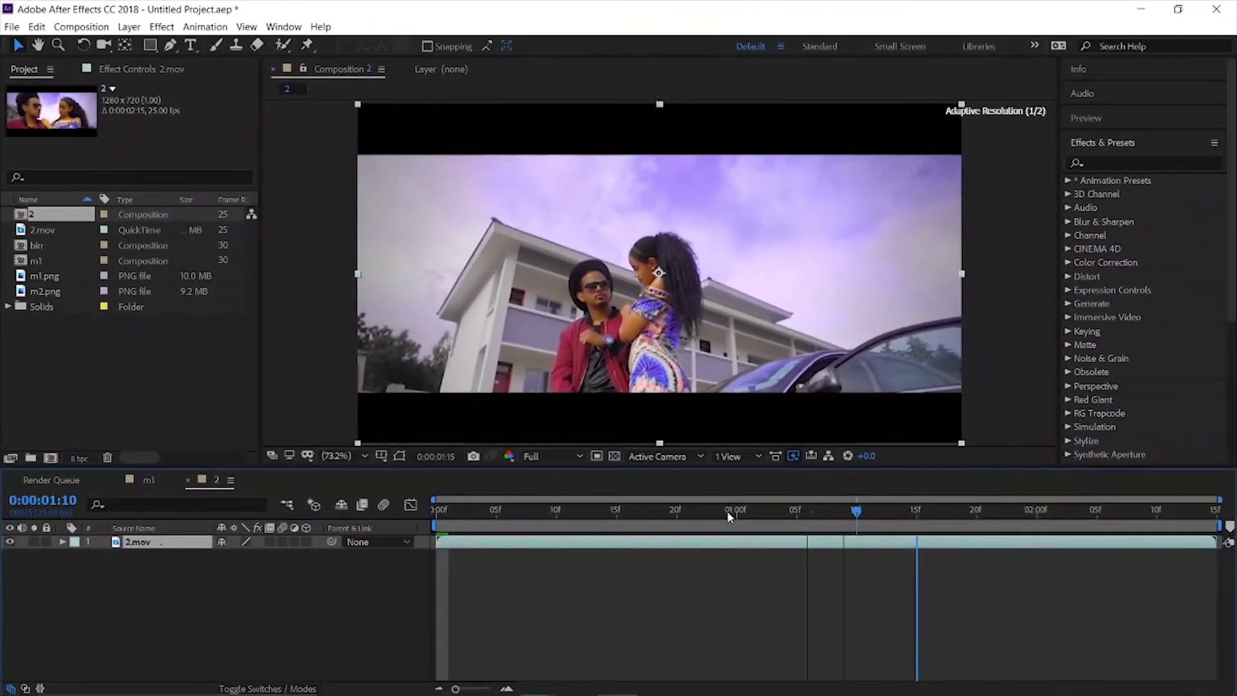
left_click_drag(726, 510, 373, 515)
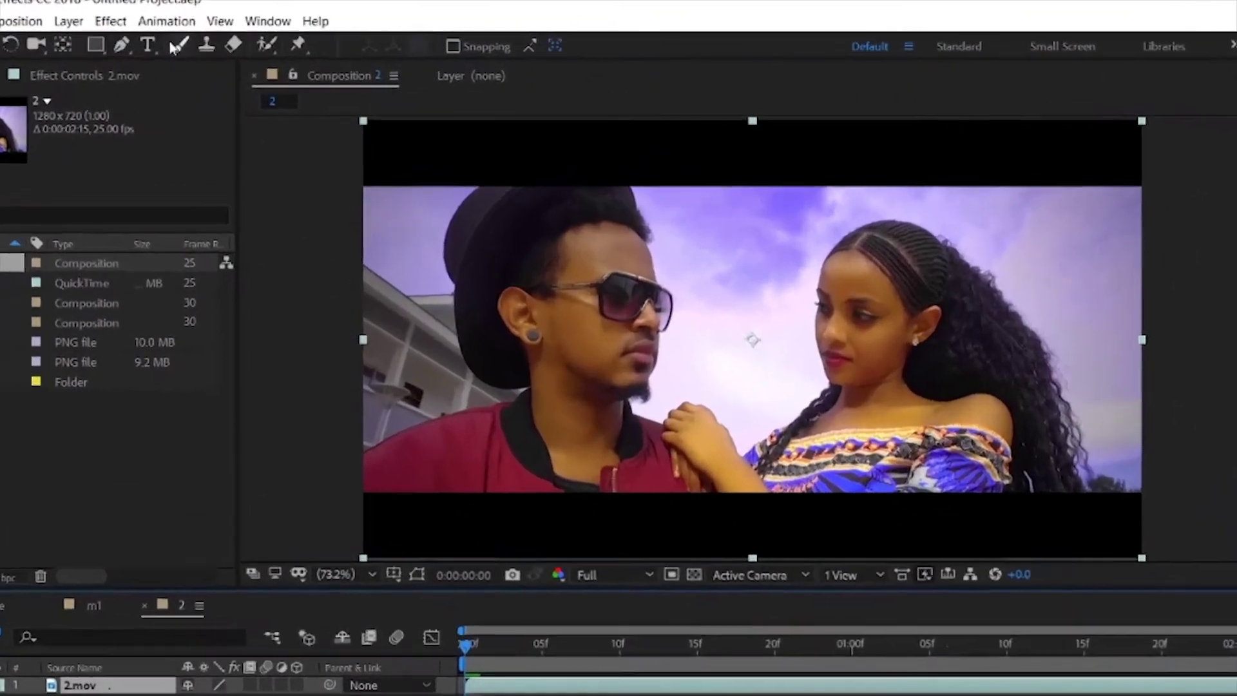
Apply Track Camera and re-run the analysis with Detailed Analysis enabled.
left_click(205, 27)
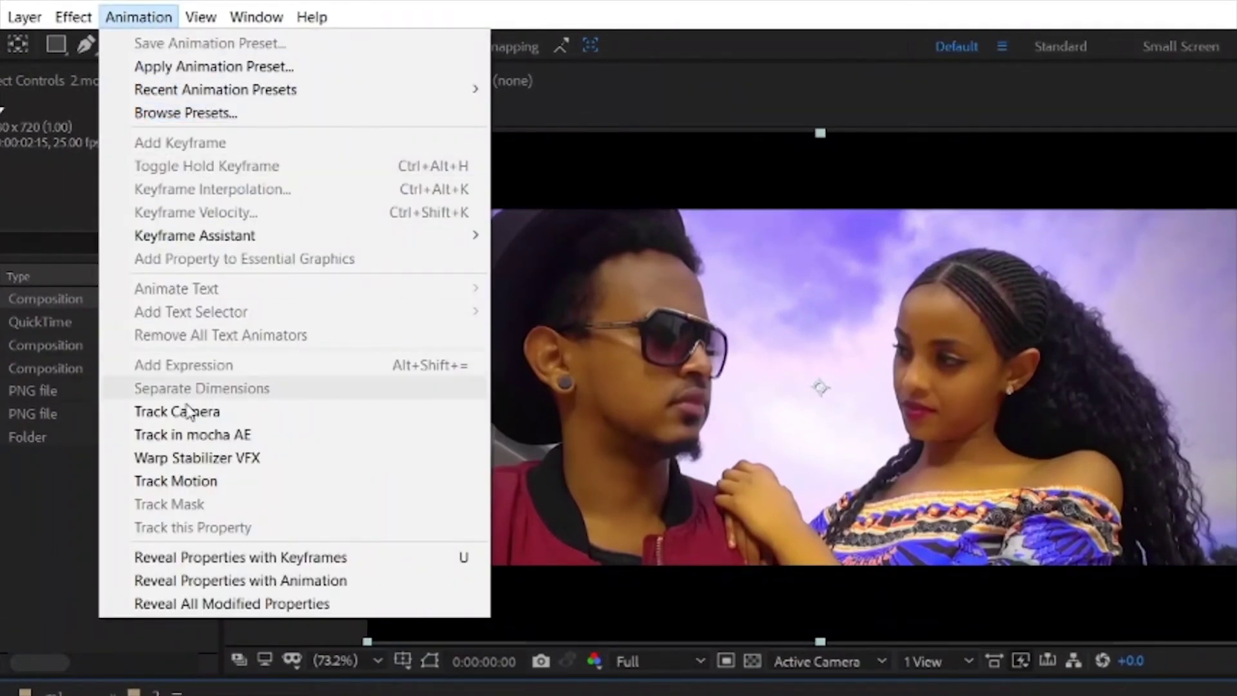
left_click(184, 412)
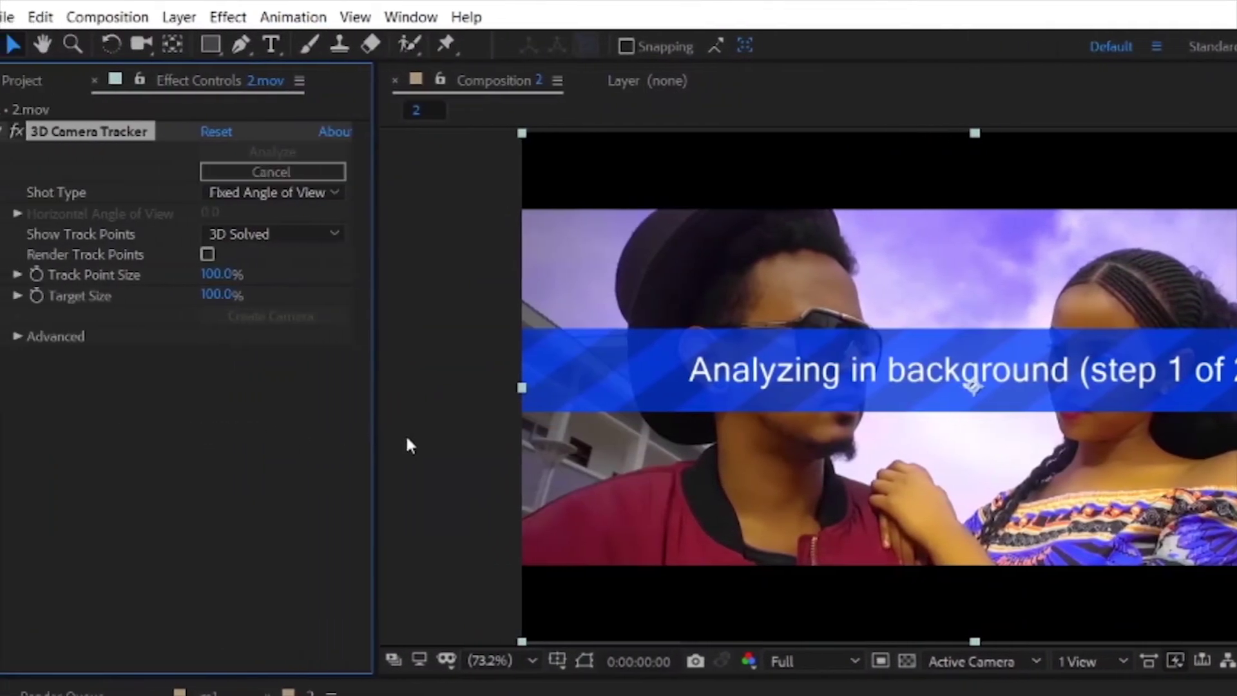
left_click(264, 172)
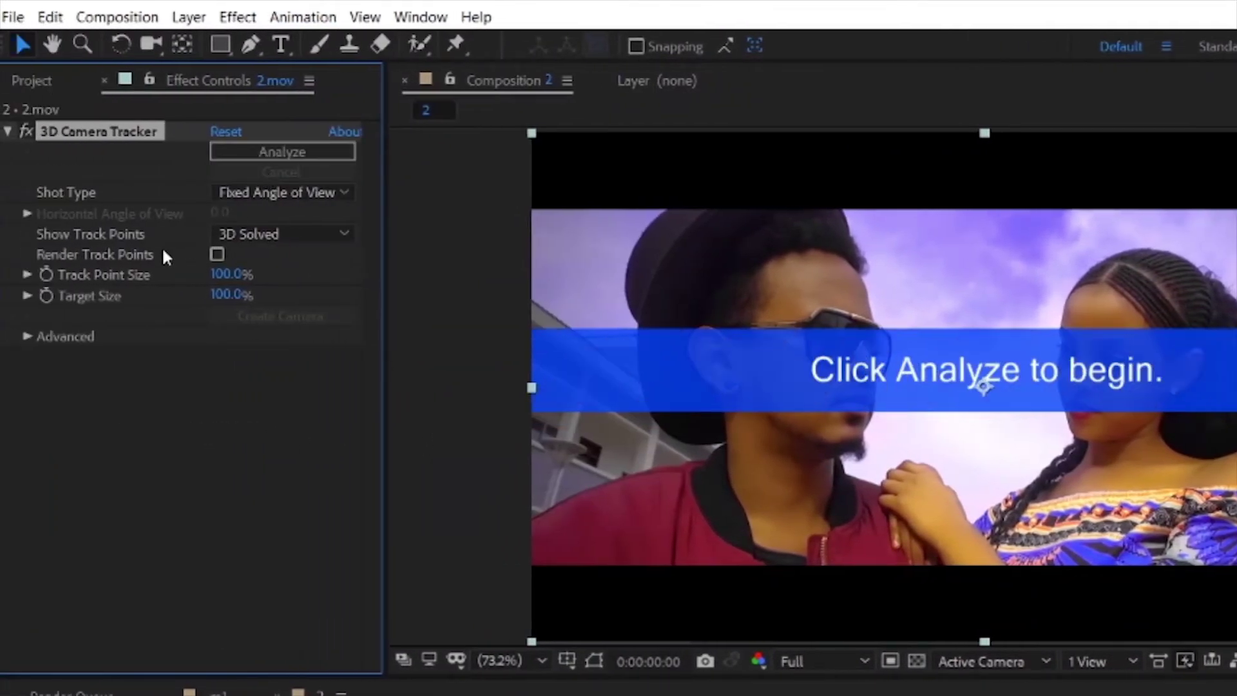
left_click(29, 336)
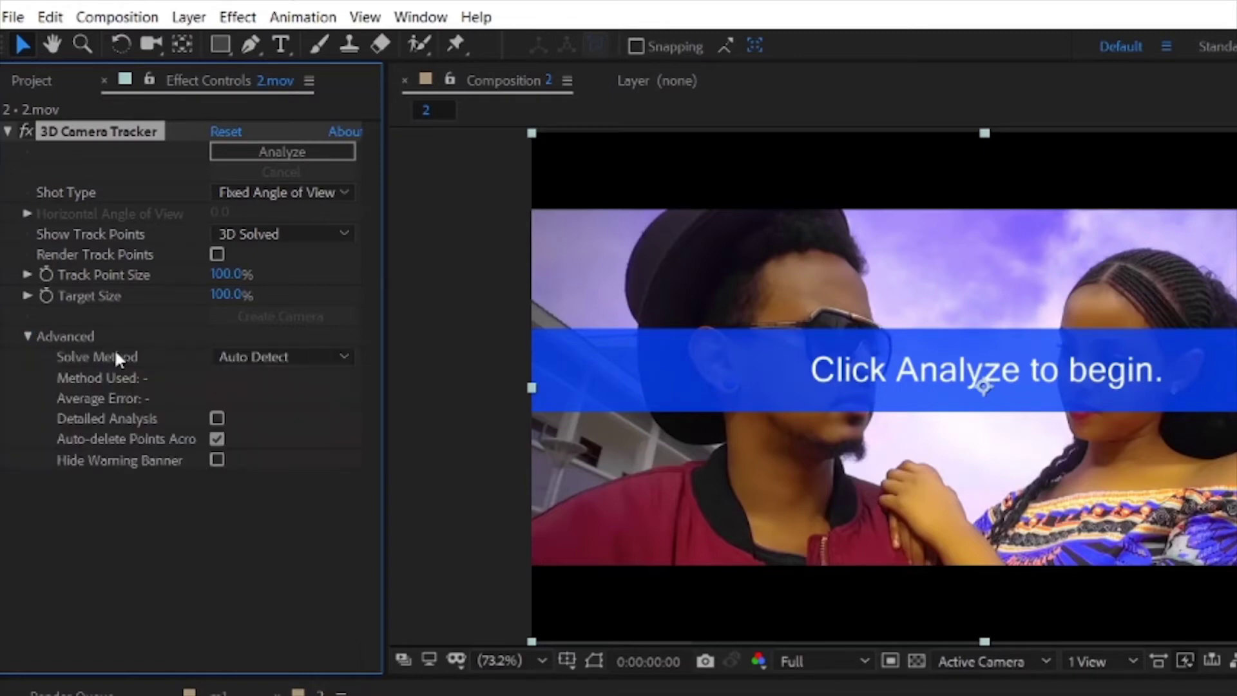
left_click(217, 418)
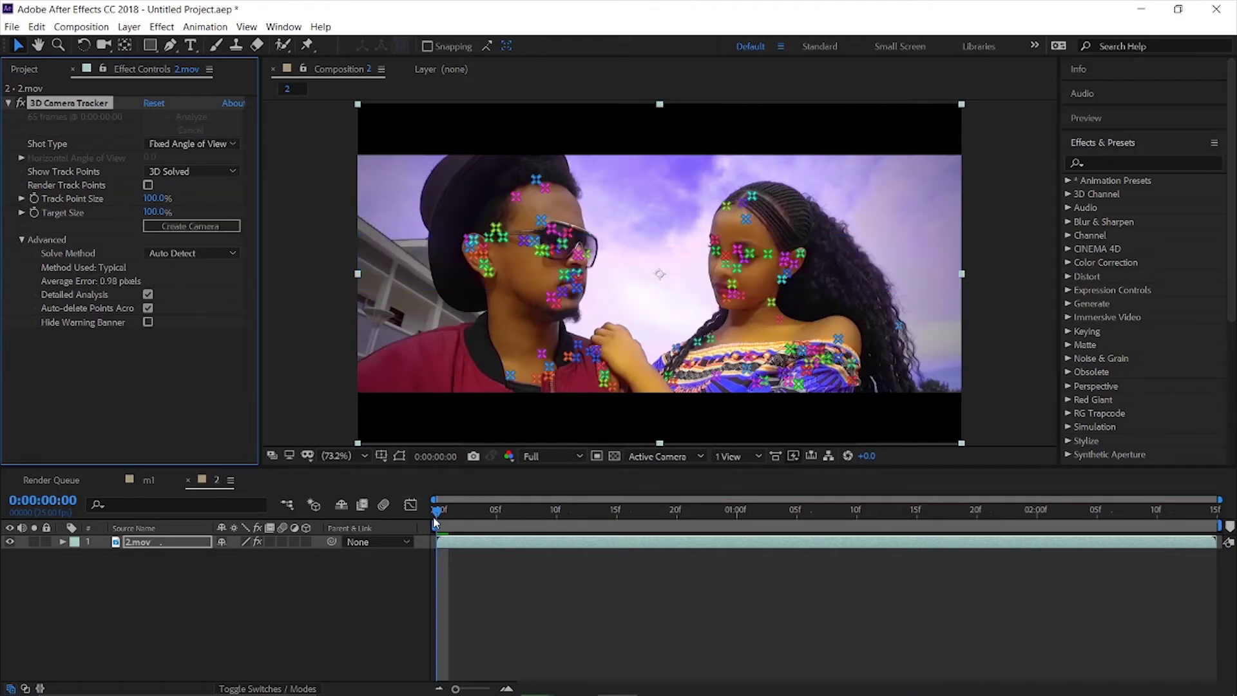
Create a 3D tracker camera from track points on the woman's head, then delete Track Null 1.
left_click_drag(436, 510, 774, 515)
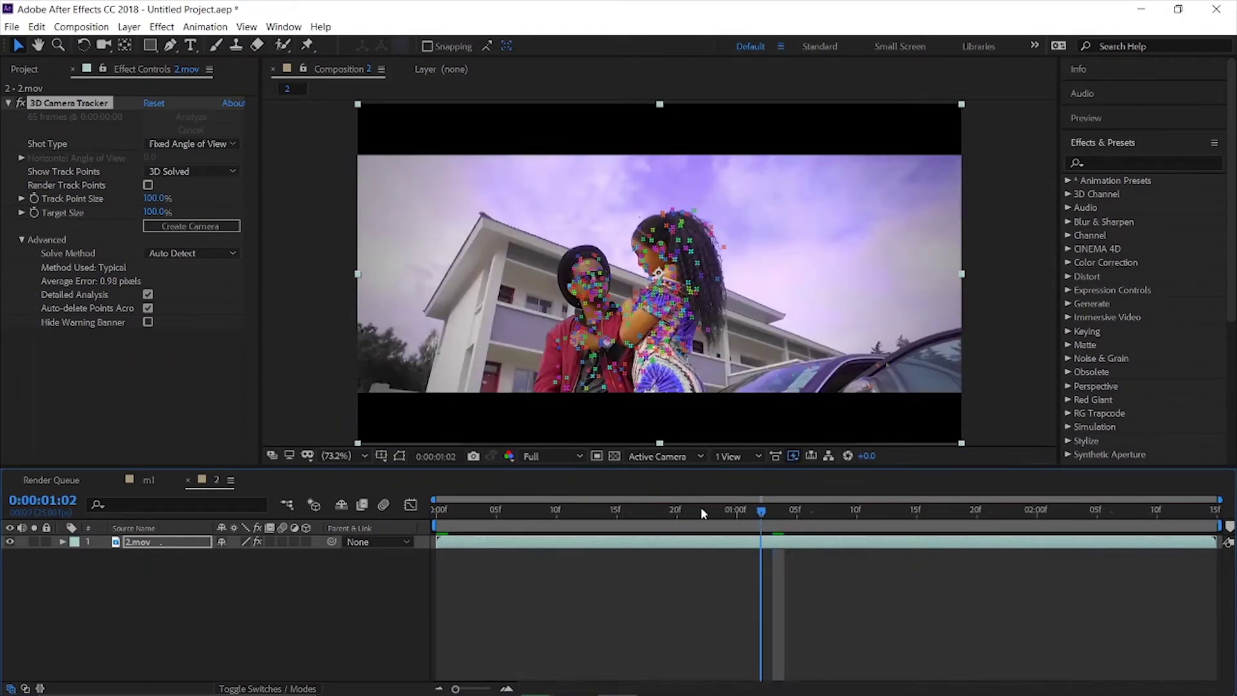
left_click_drag(773, 515, 437, 506)
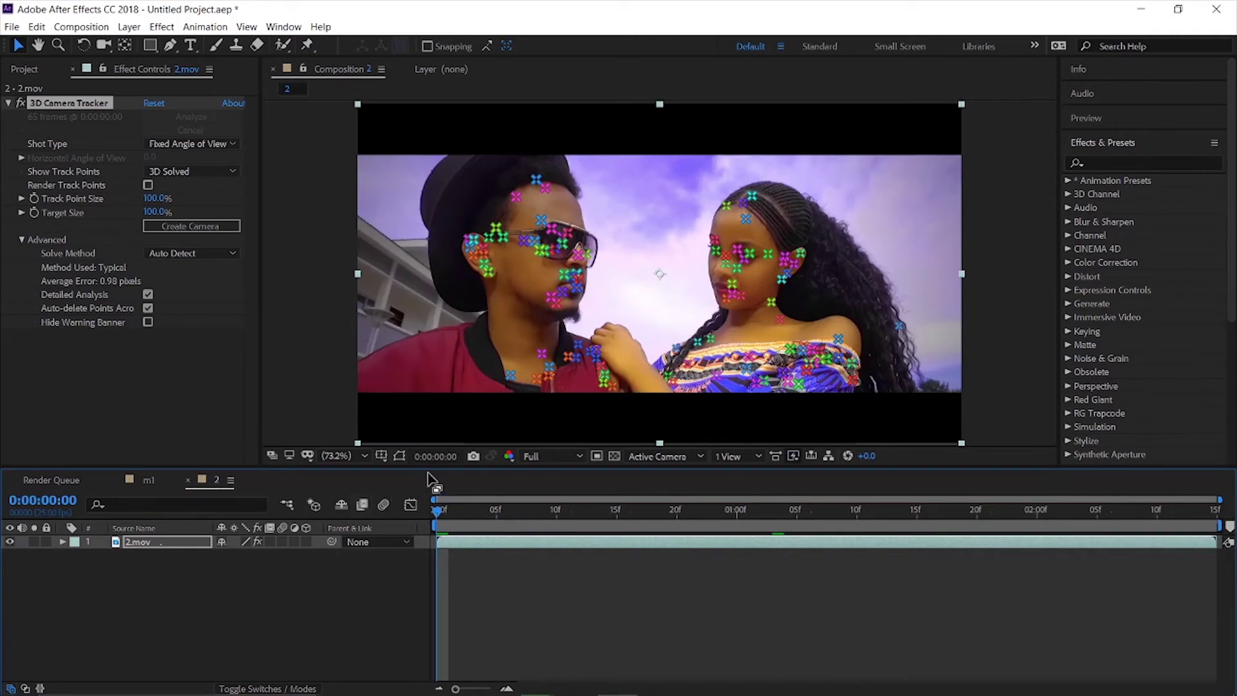
left_click(764, 219)
right_click(763, 219)
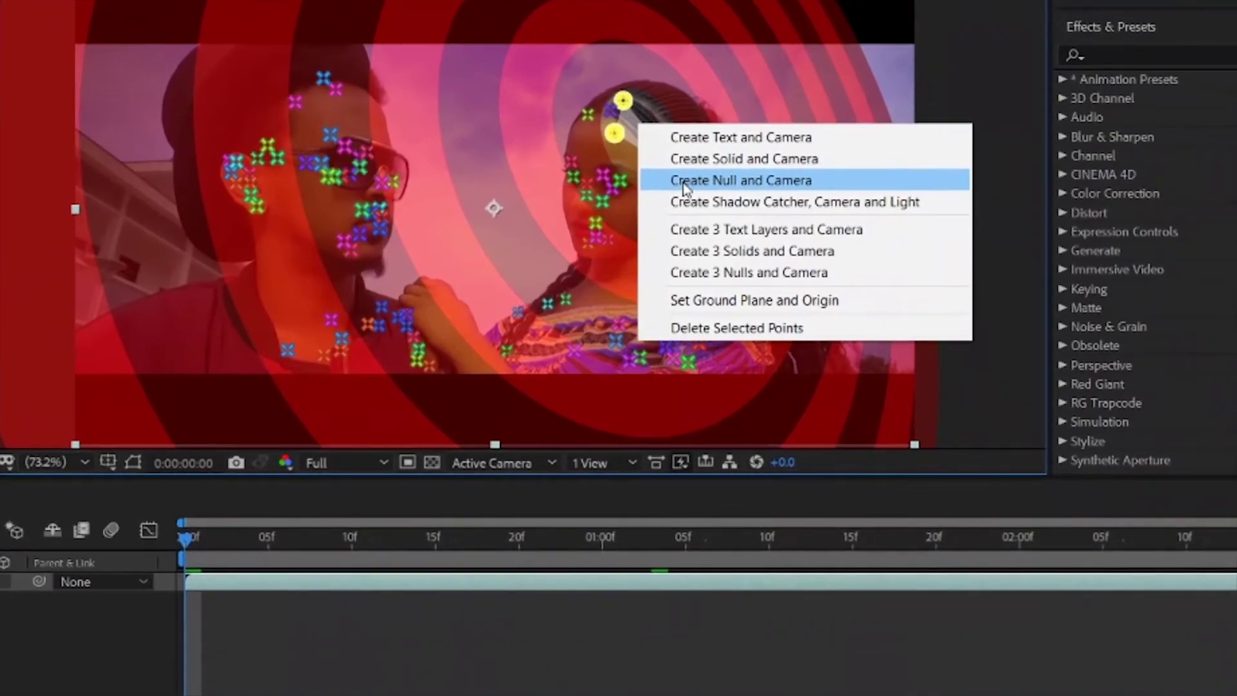
left_click(709, 198)
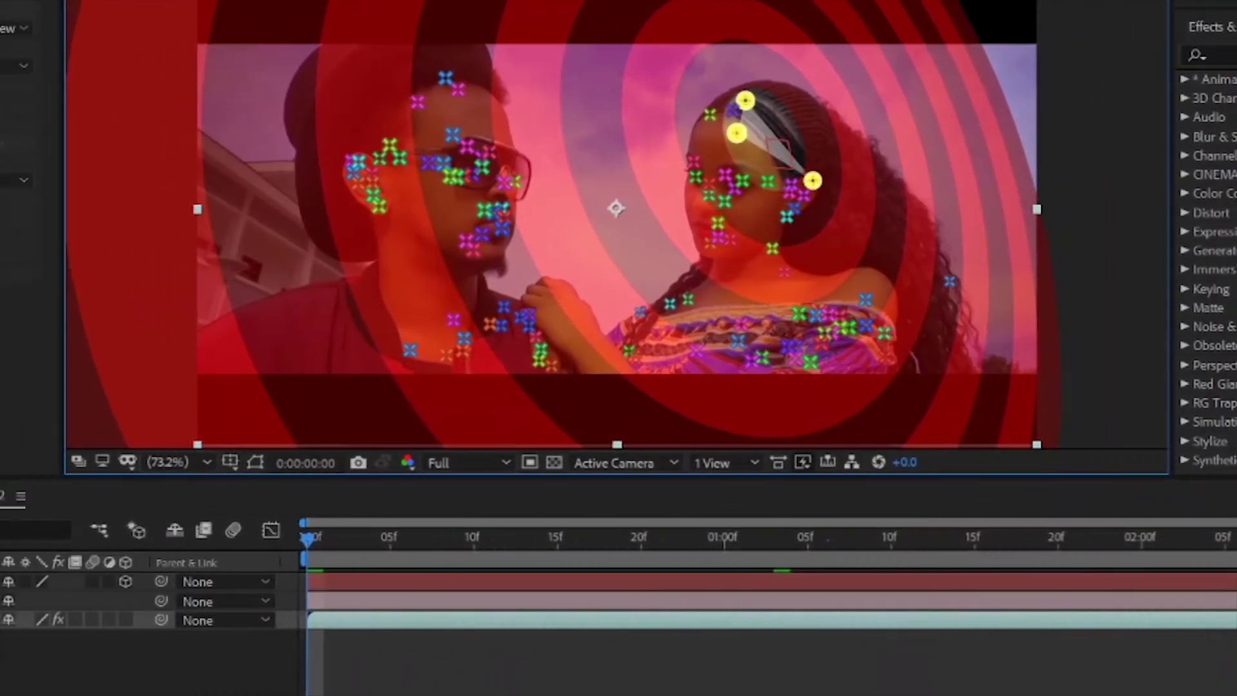
left_click(244, 583)
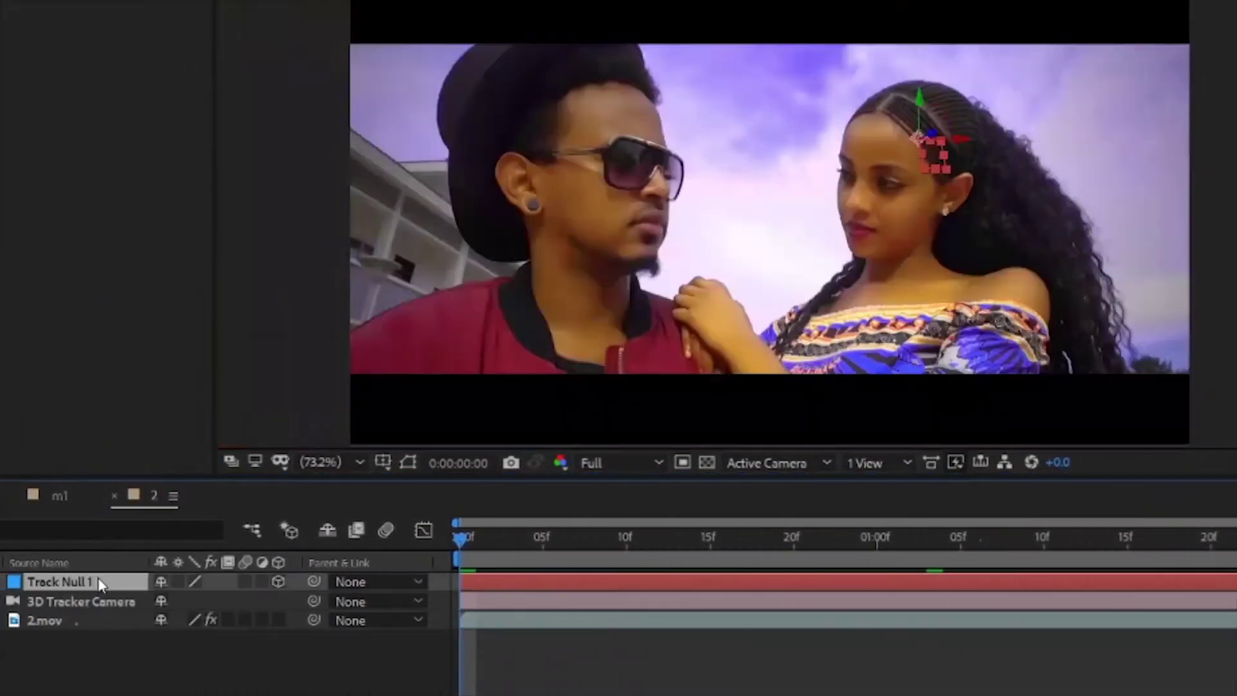
key("Delete")
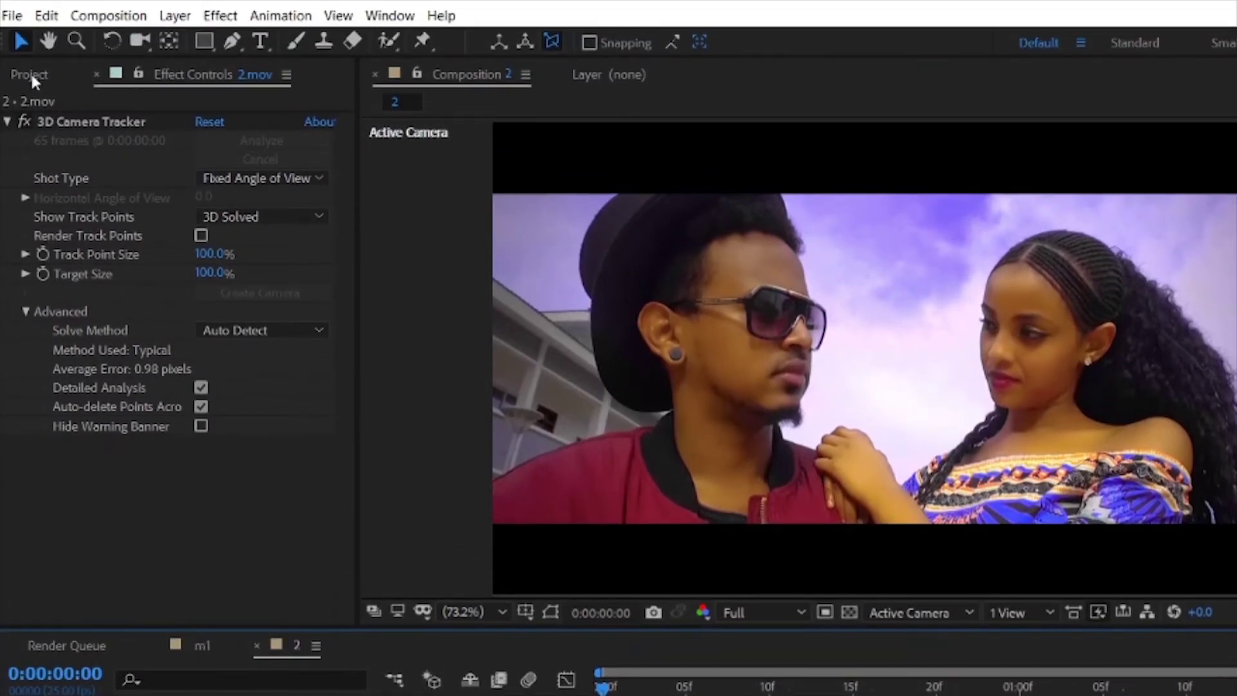
Place the birr composition above 2.mov, set preview resolution to Half, and enable its 3D switch.
left_click(30, 75)
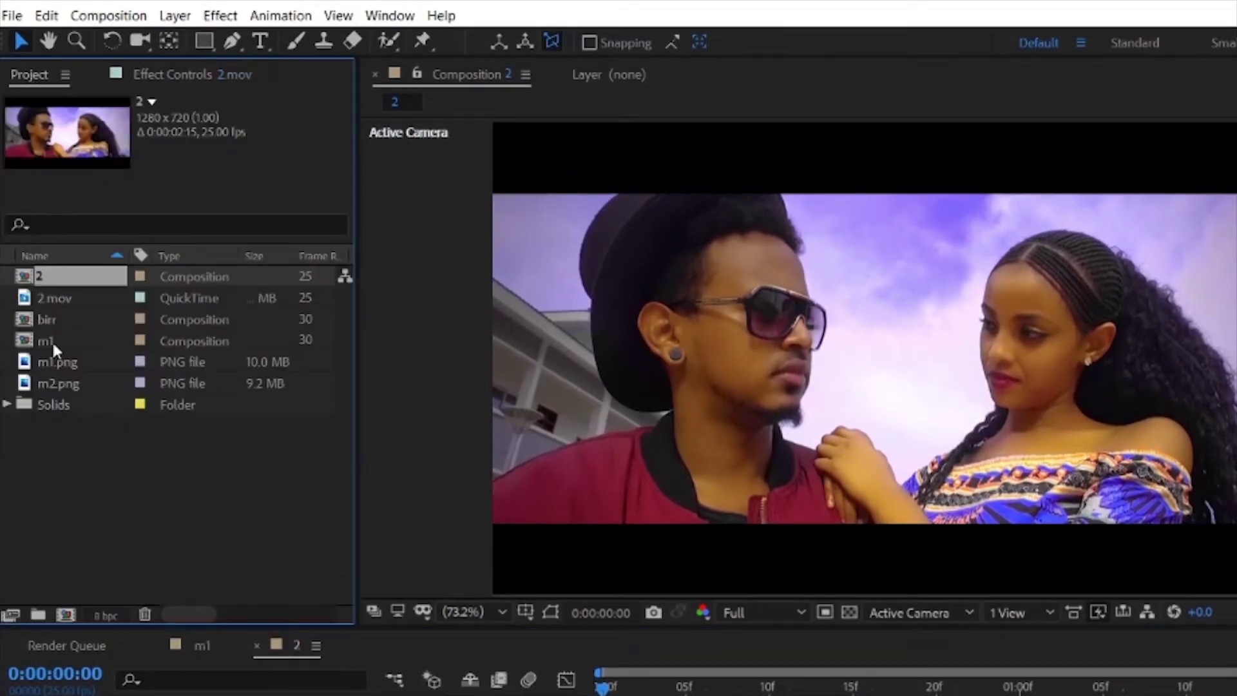
left_click_drag(50, 316, 199, 677)
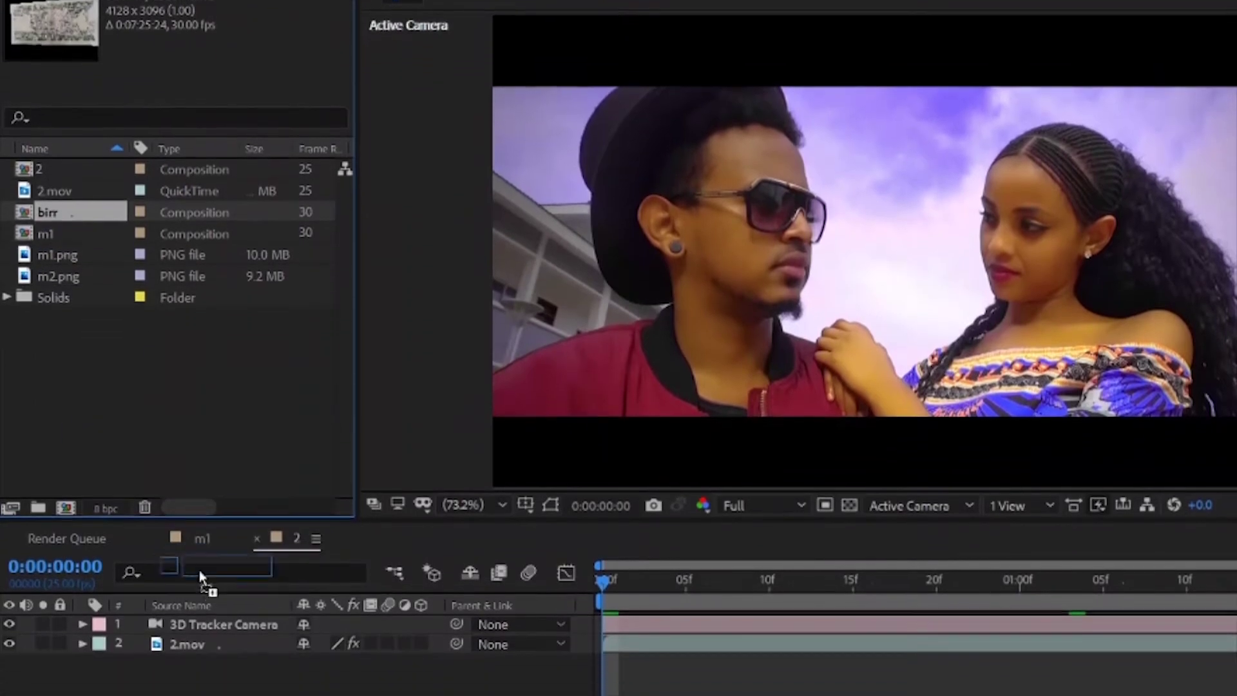
left_click_drag(199, 571, 208, 574)
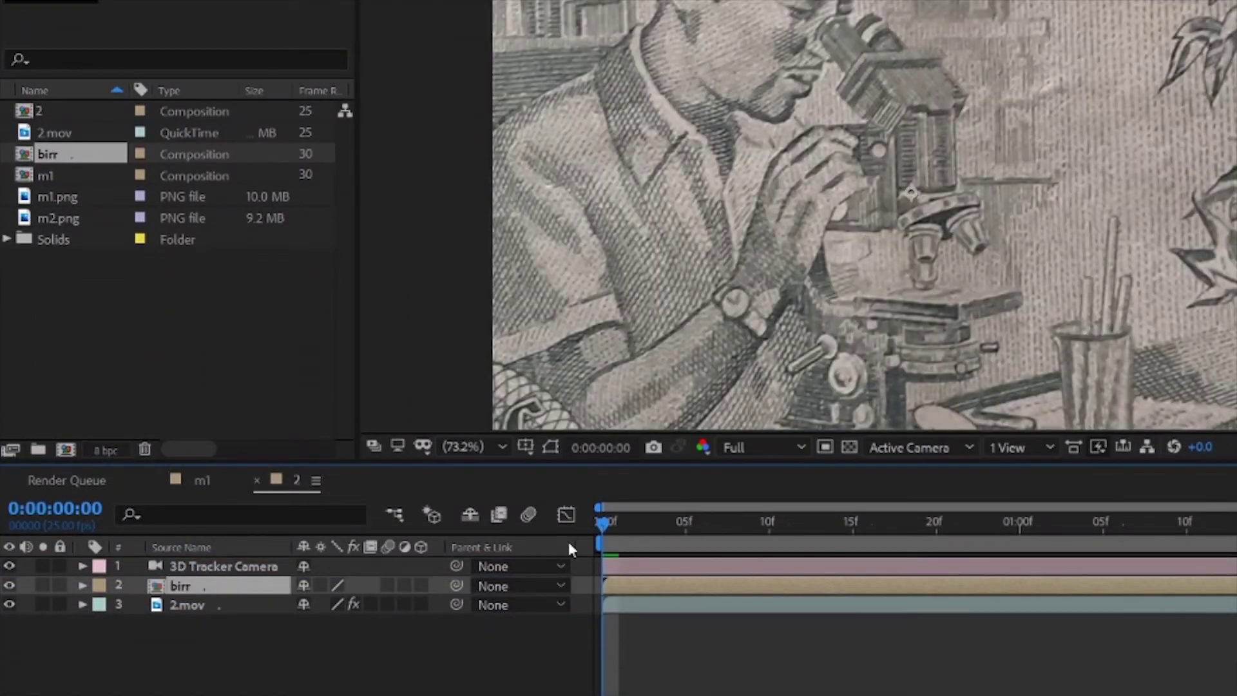
left_click(773, 455)
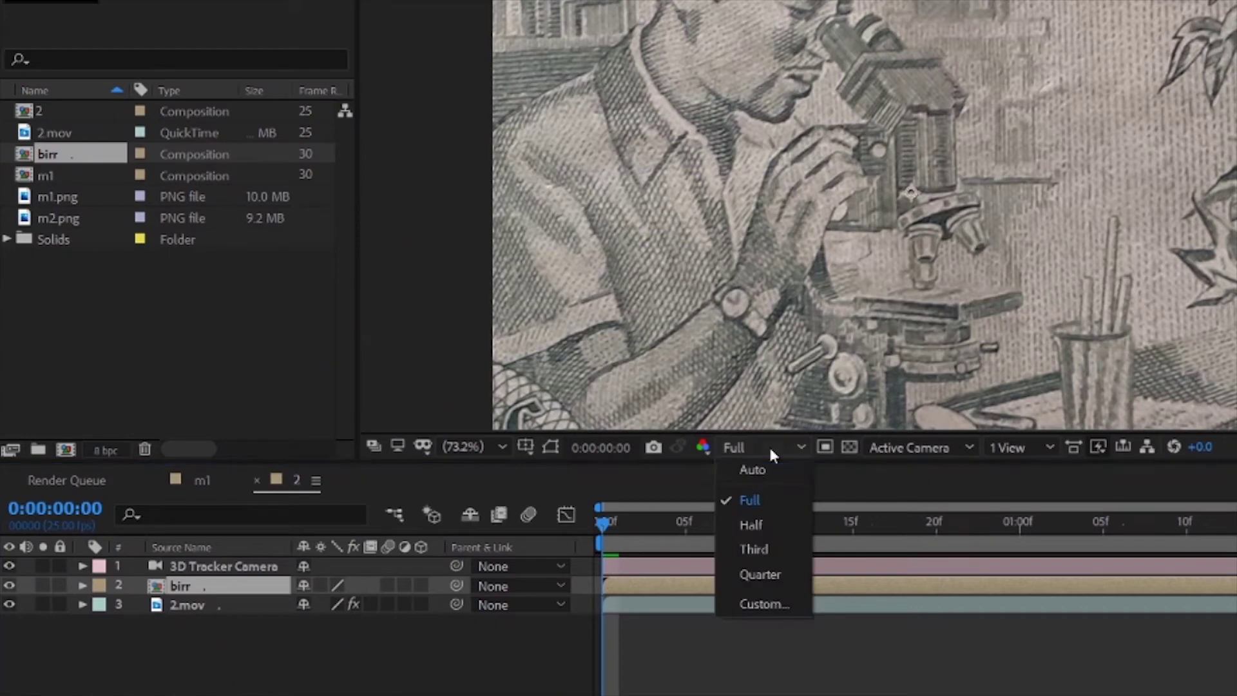
left_click(750, 521)
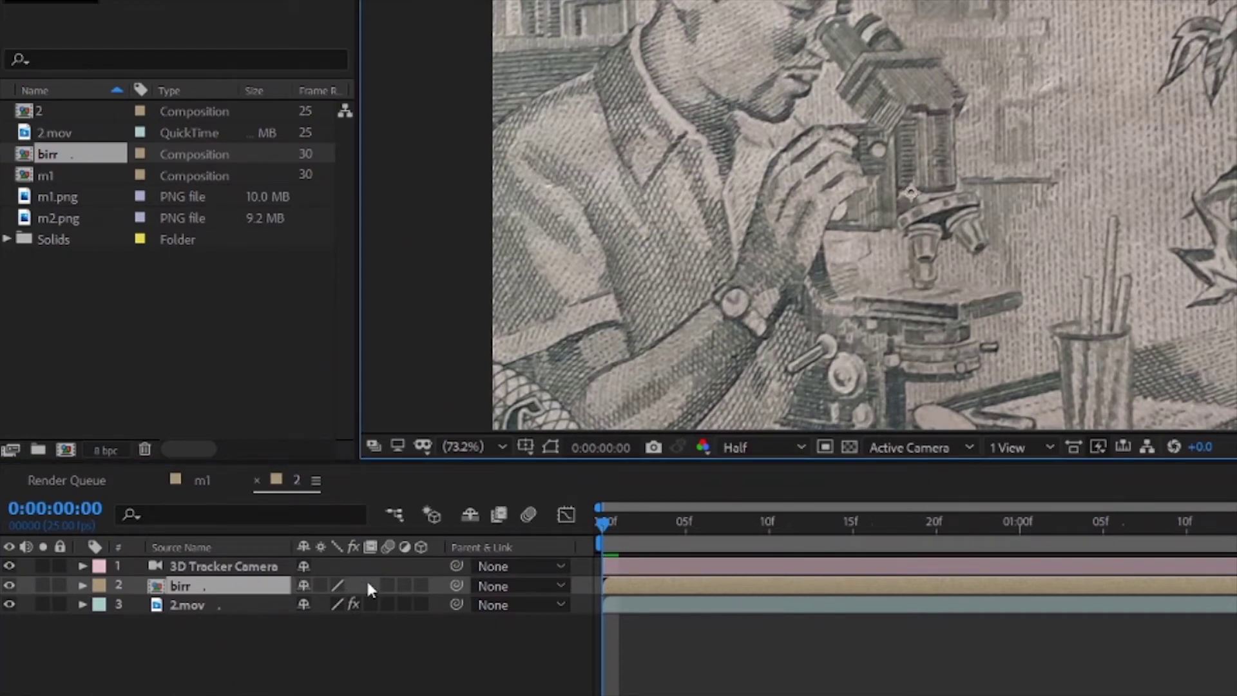
left_click(421, 585)
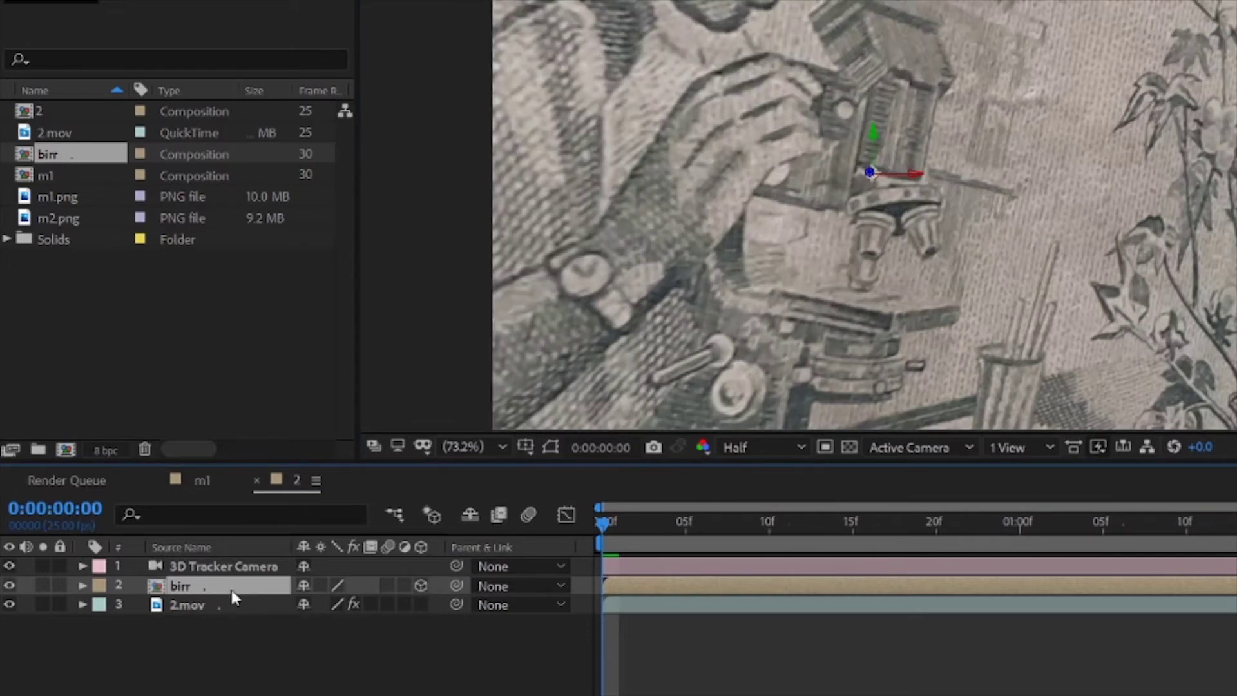
Tilt the birr banknote layer in 3D space and set its Scale to 5%.
key("s")
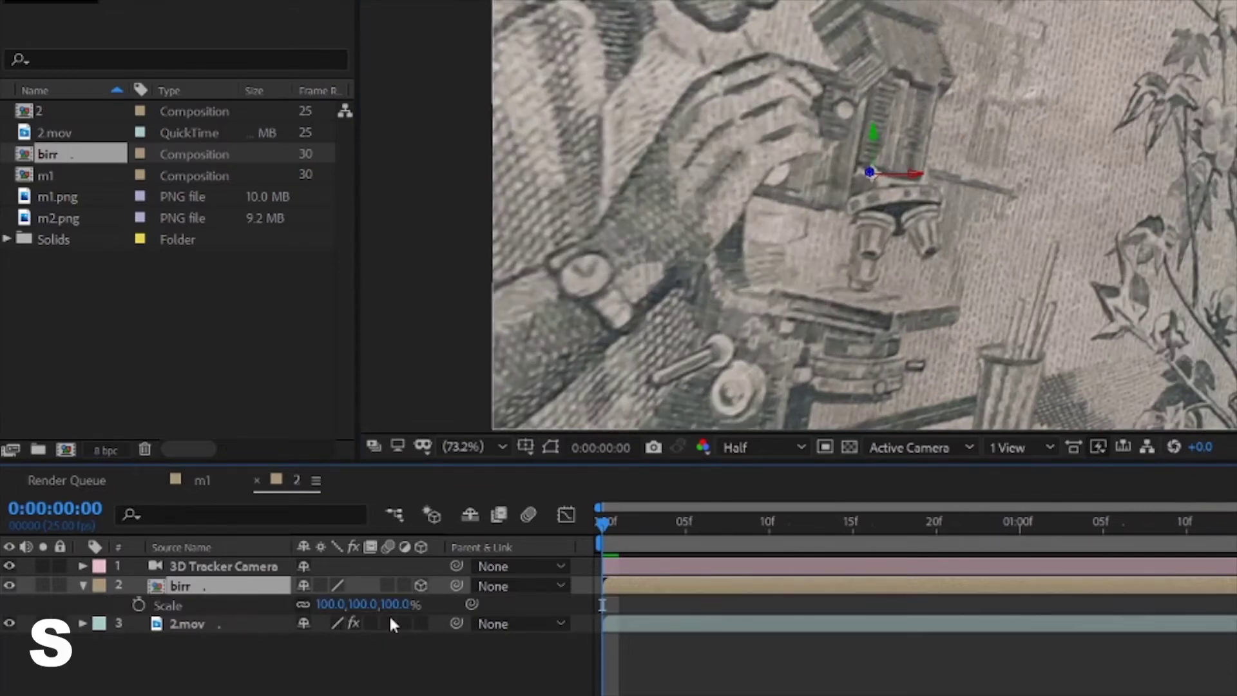
left_click_drag(409, 605, 300, 604)
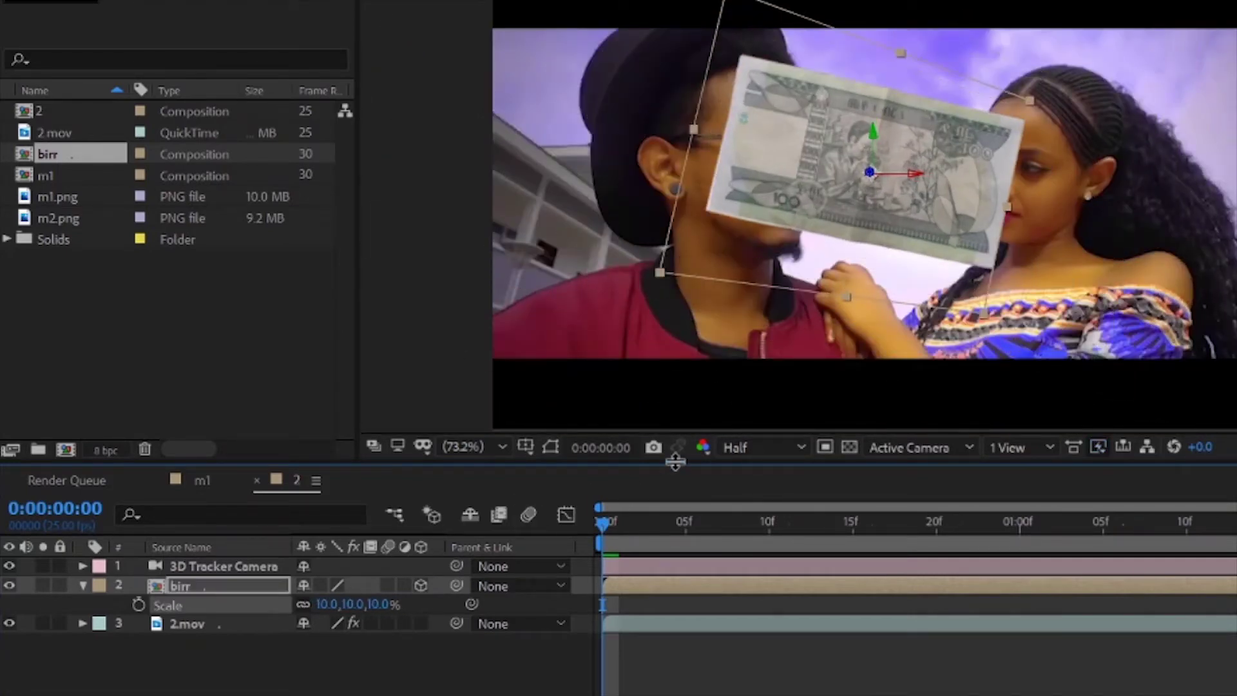
key("space")
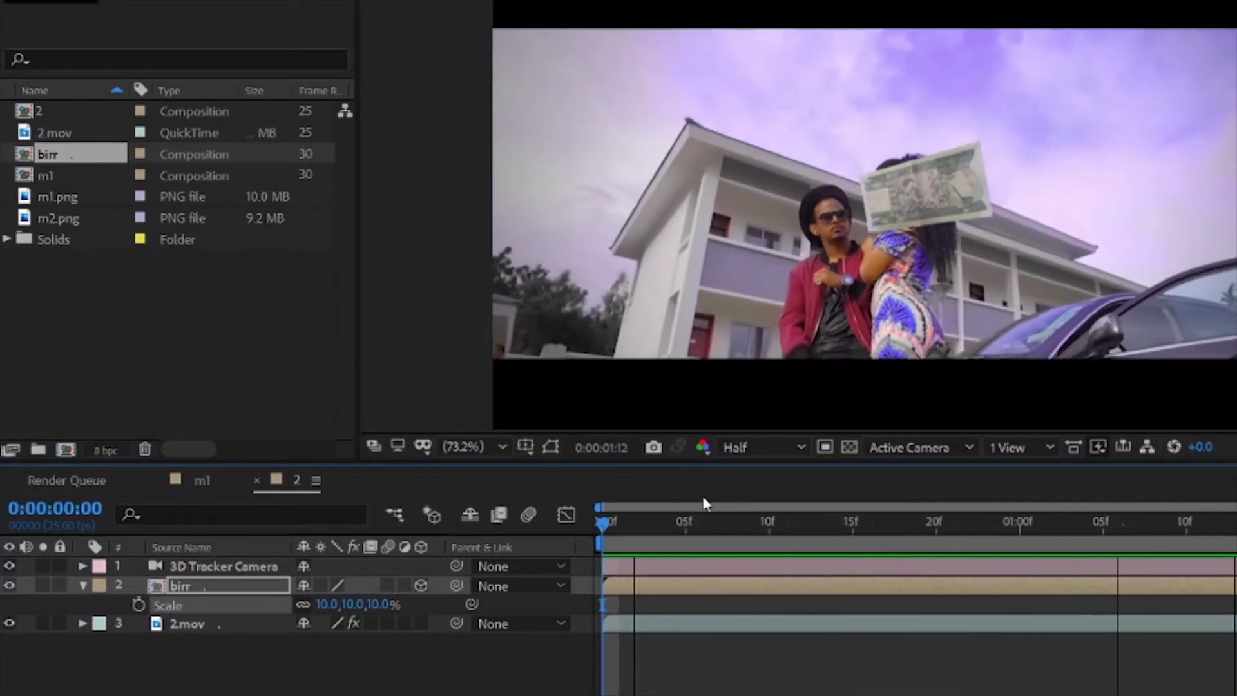
left_click(603, 524)
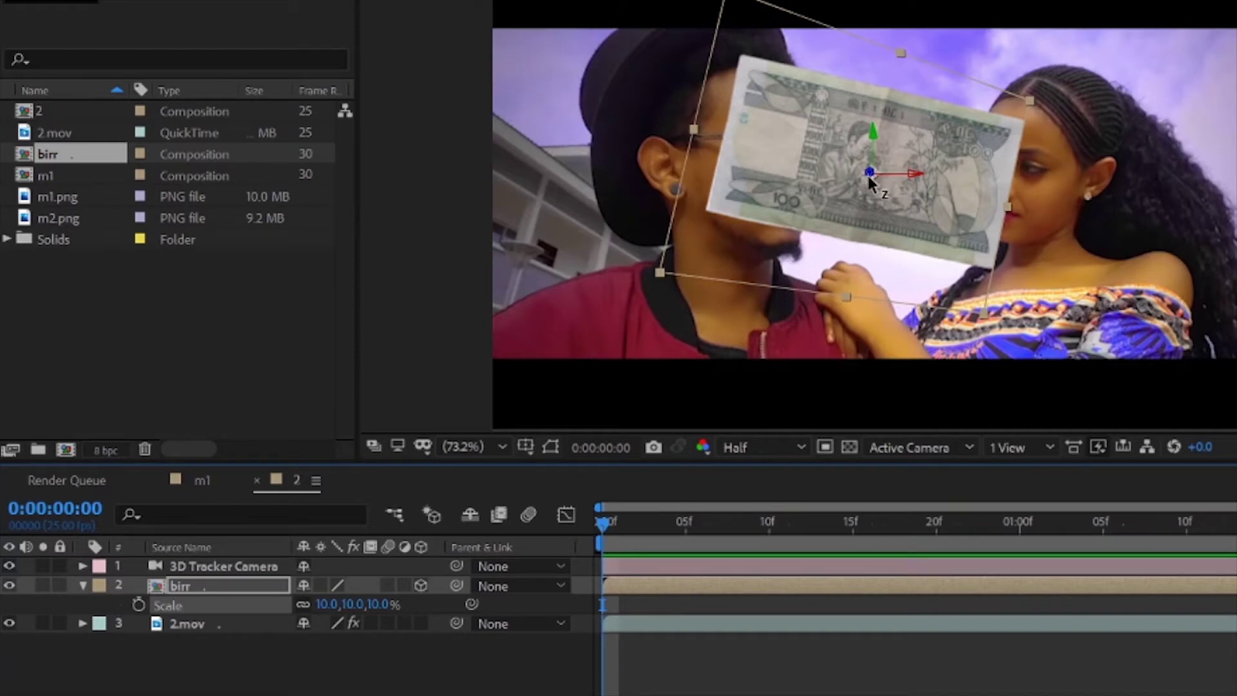
mouse_move(870, 183)
left_mouse_down()
mouse_move(816, 233)
mouse_move(620, 304)
left_mouse_up()
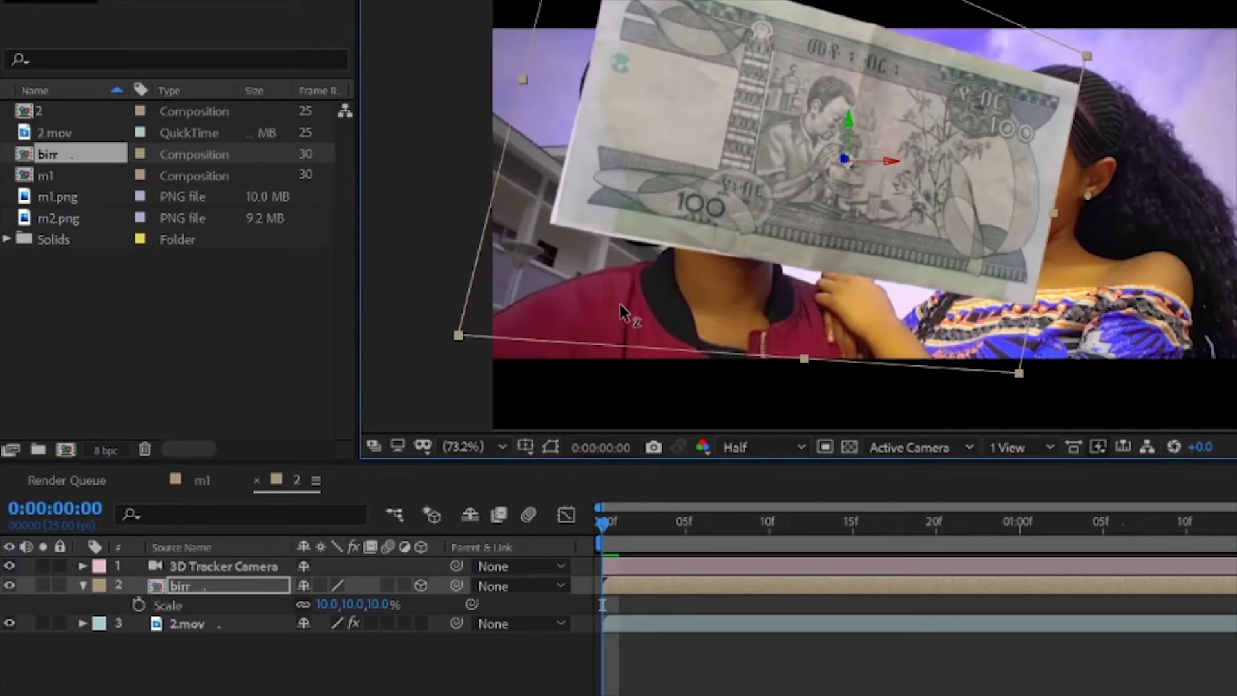
left_click(381, 604)
type("5")
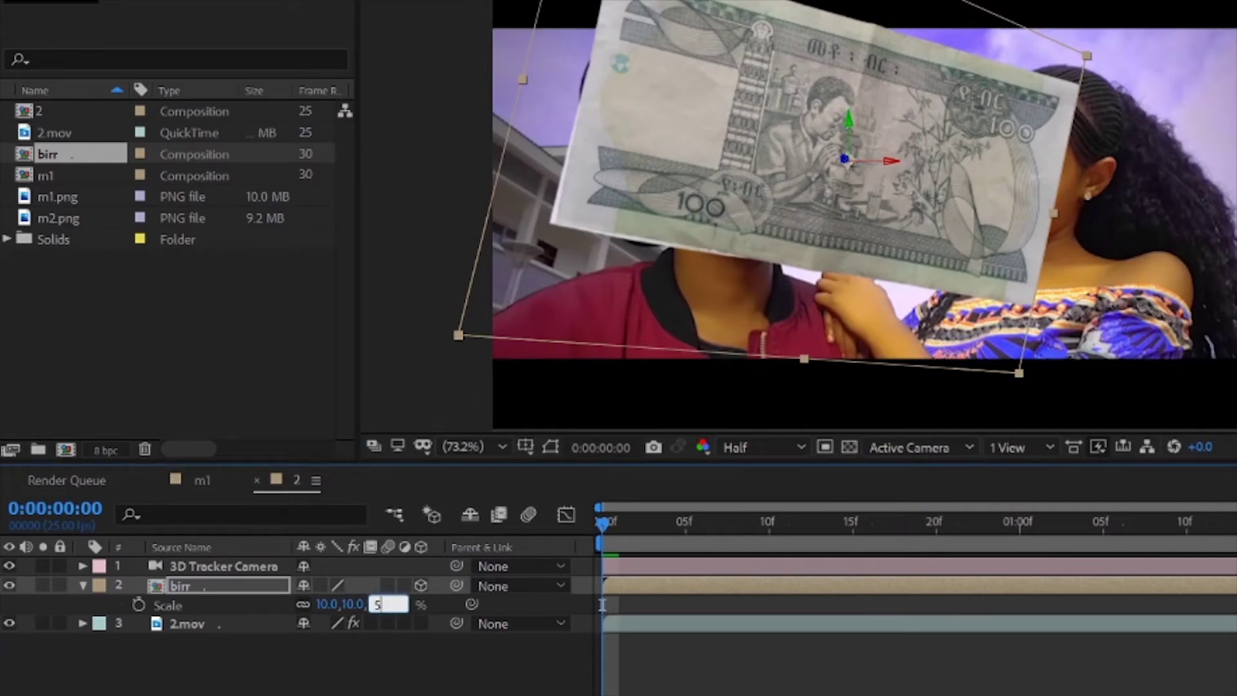
key("Return")
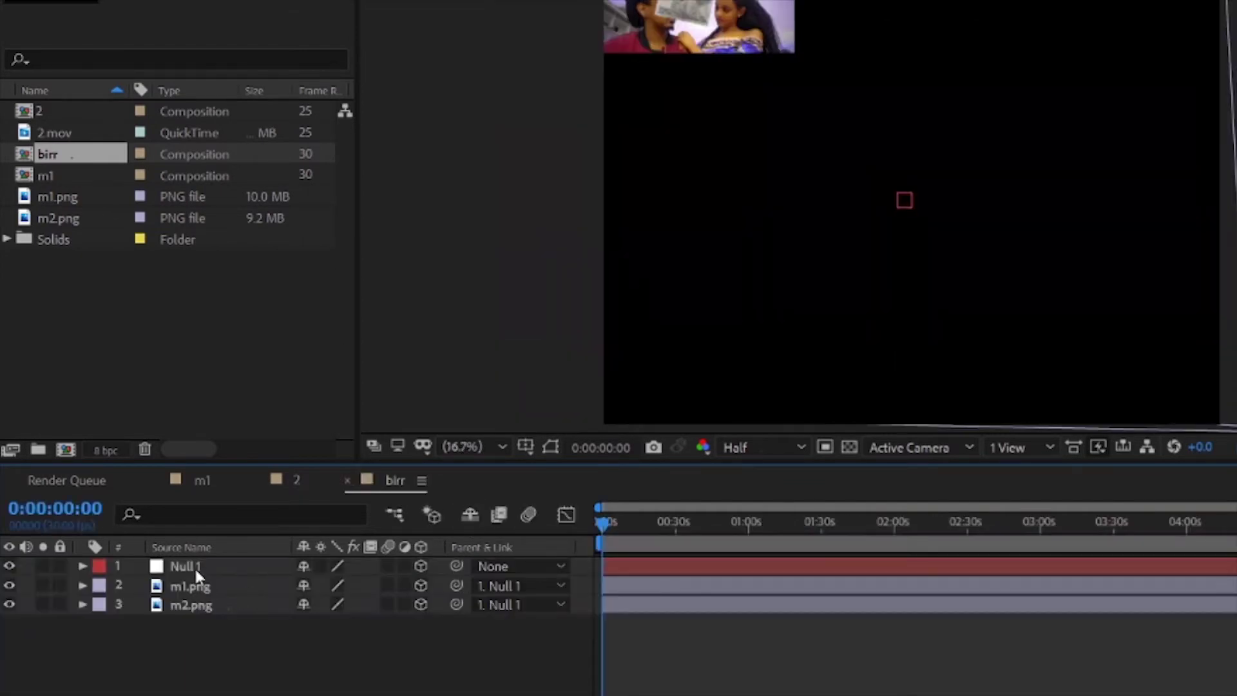
Set Null 1's Scale to 50% inside the birr composition, then go back to composition 2.
left_click(195, 567)
key("s")
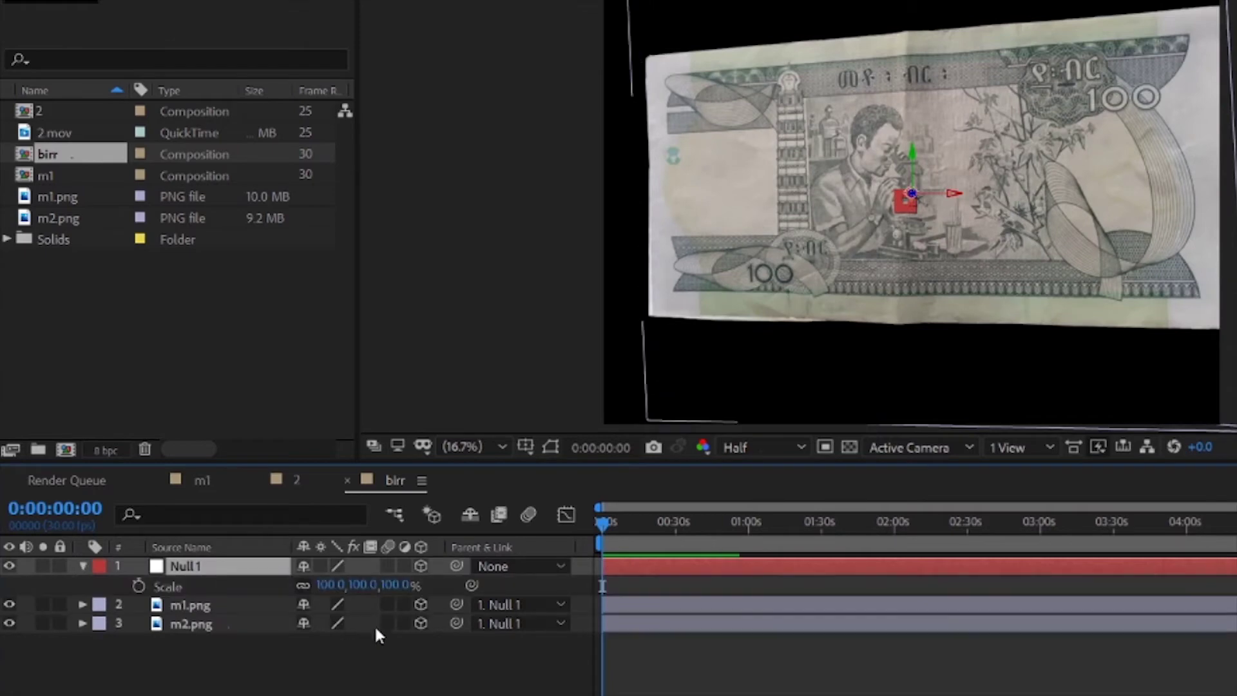
left_click(396, 585)
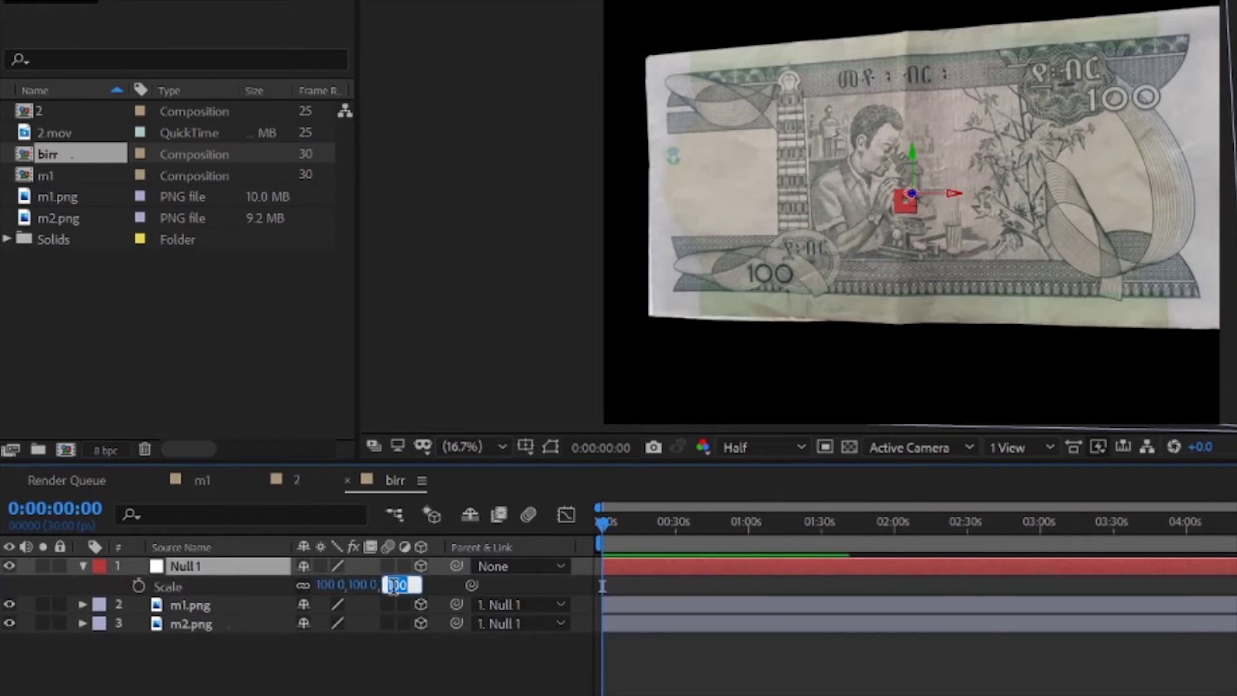
type("50")
key("Return")
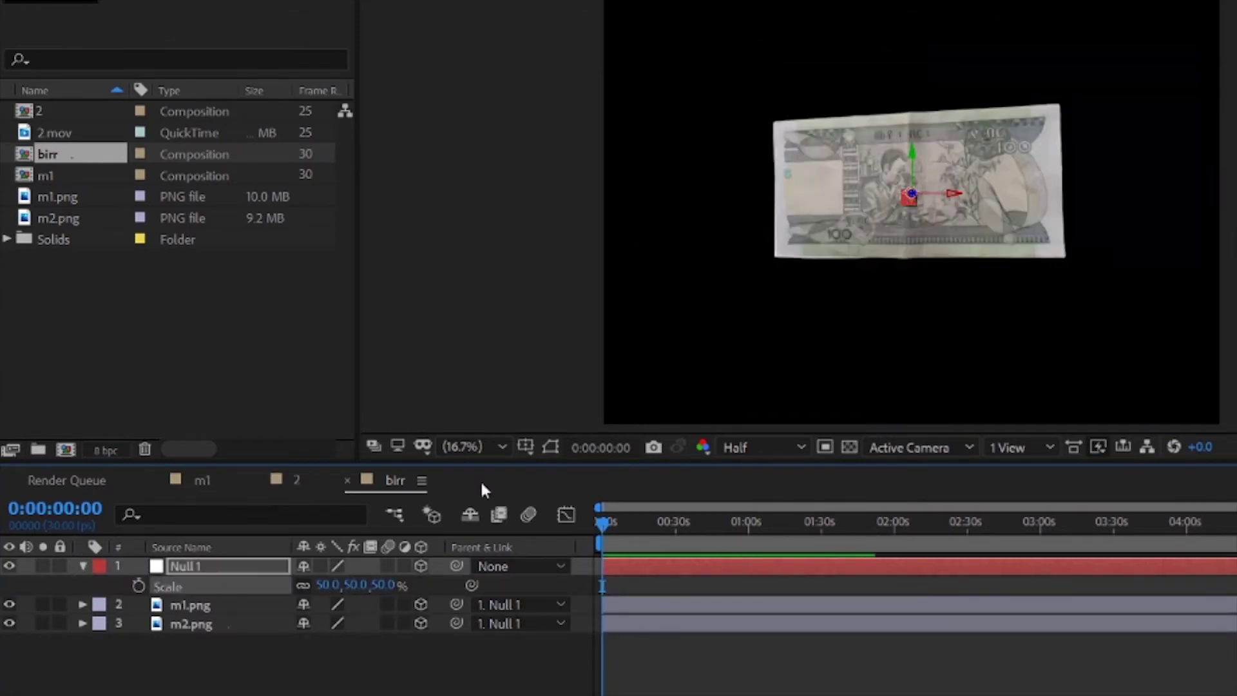
scroll(837, 194, "up", 1)
scroll(837, 193, "up", 1)
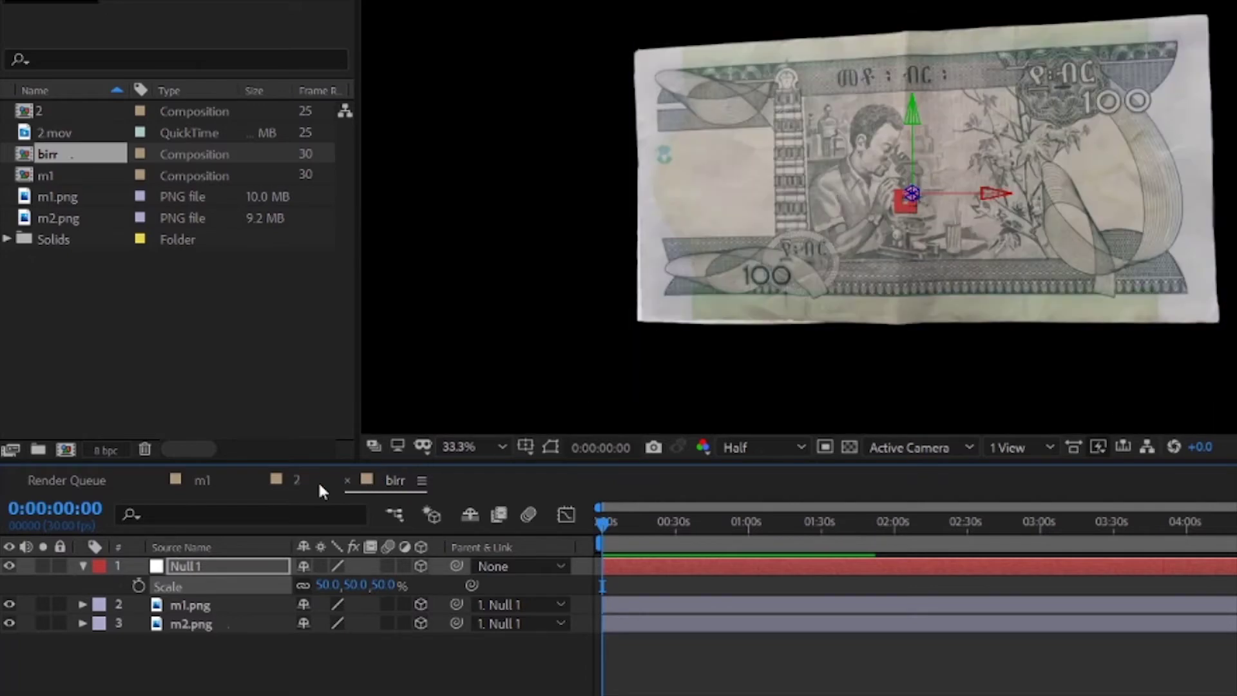
left_click(279, 485)
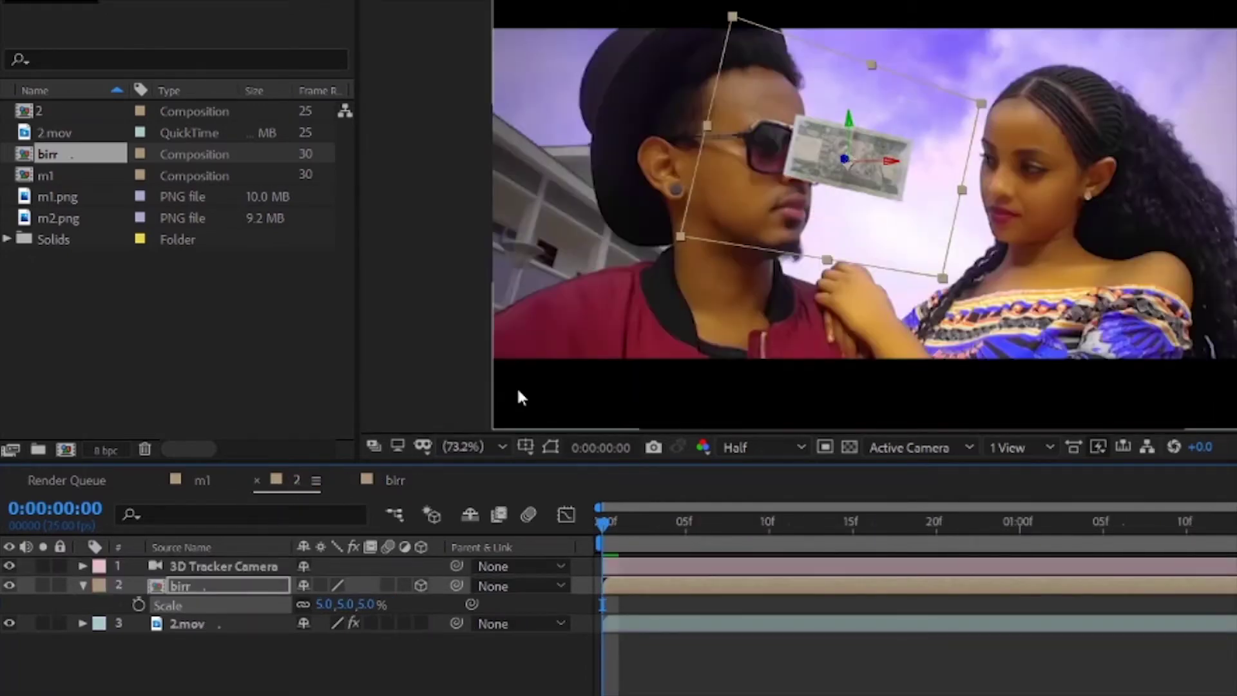
Push the banknote along its depth axis and raise it above the couple's heads.
key("space")
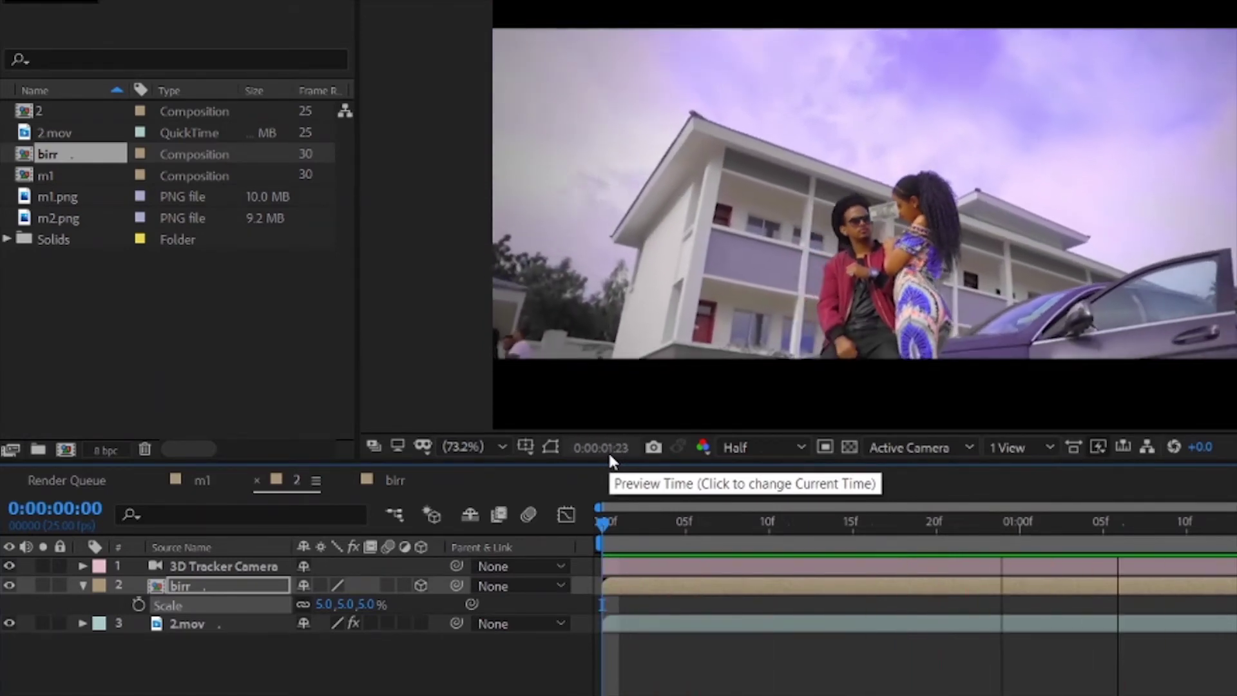
left_click(609, 454)
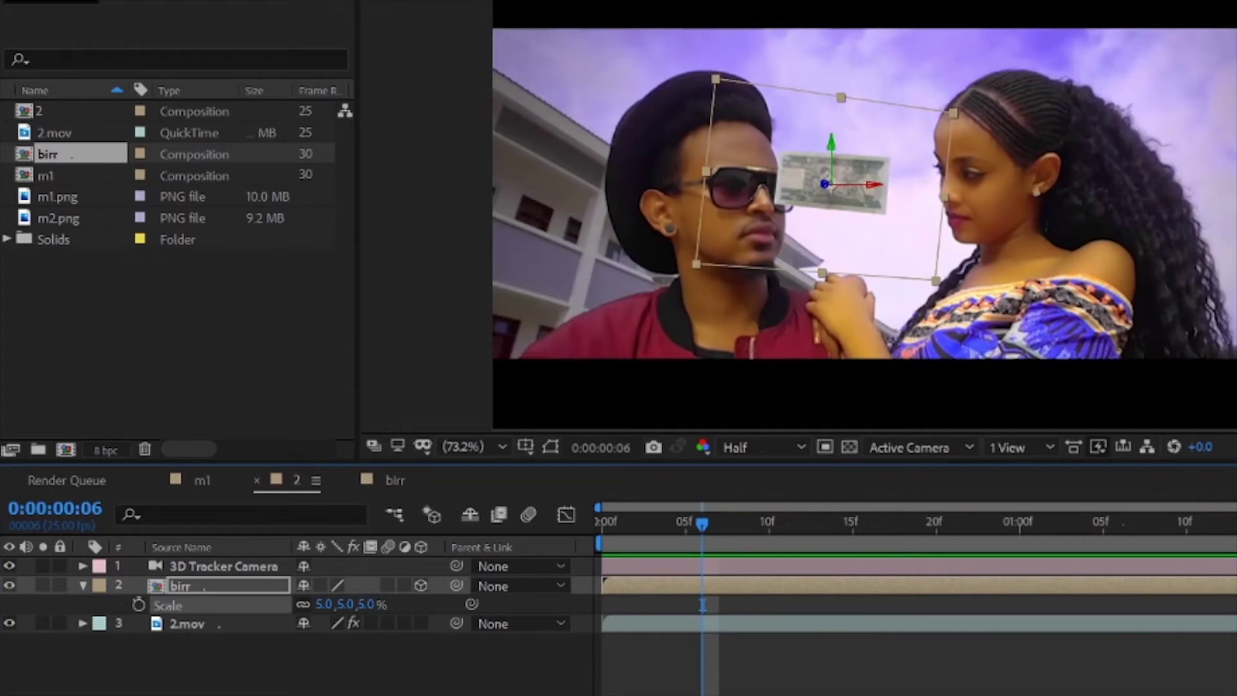
key("Page_Down")
key("Page_Down")
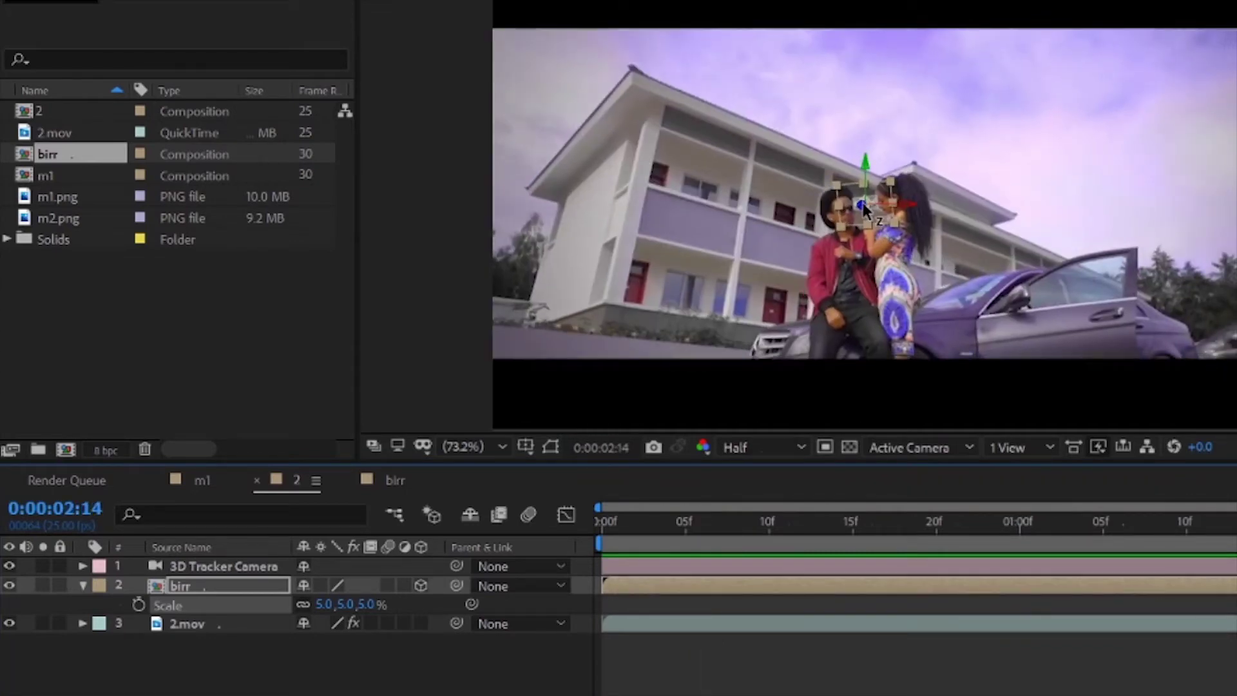
mouse_move(865, 210)
left_mouse_down()
mouse_move(768, 365)
mouse_move(480, 485)
left_mouse_up()
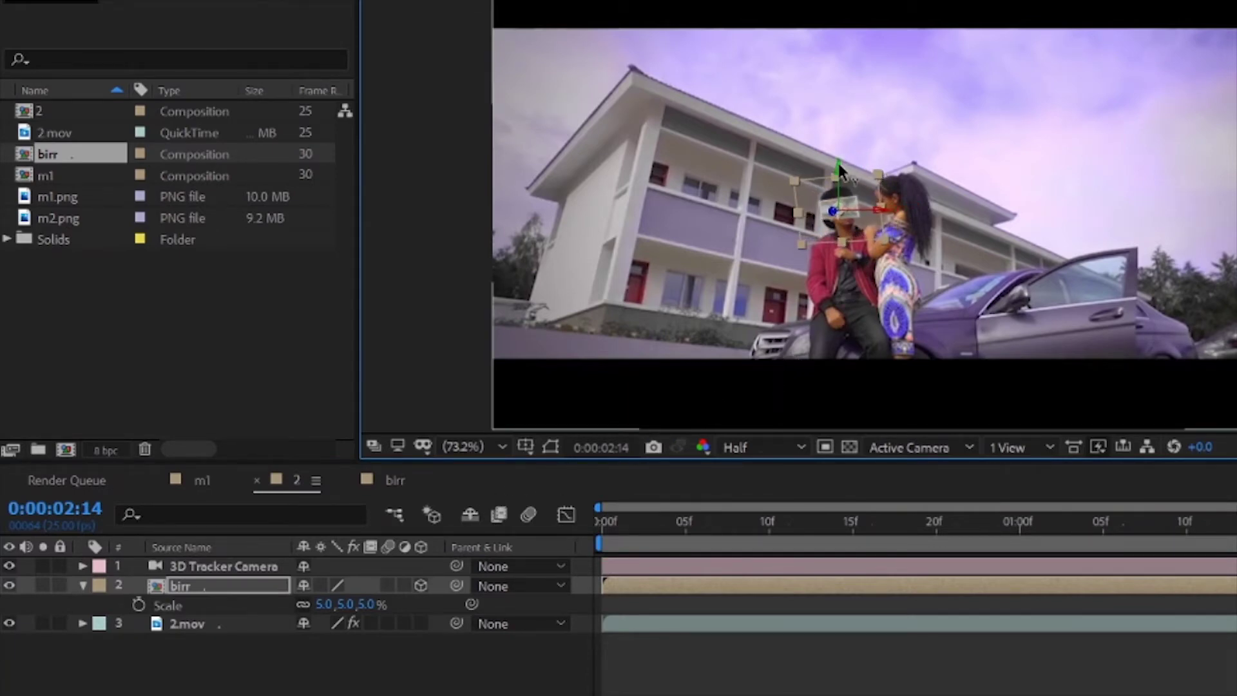
left_click_drag(838, 163, 839, 83)
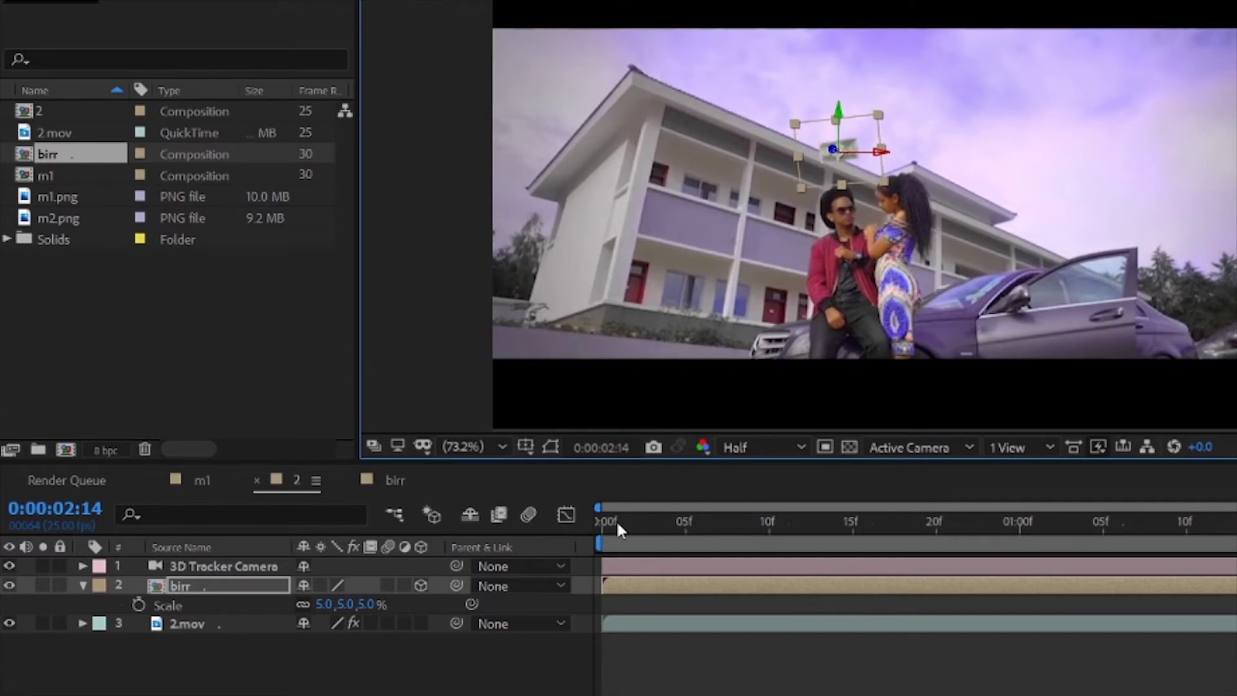
left_click(609, 519)
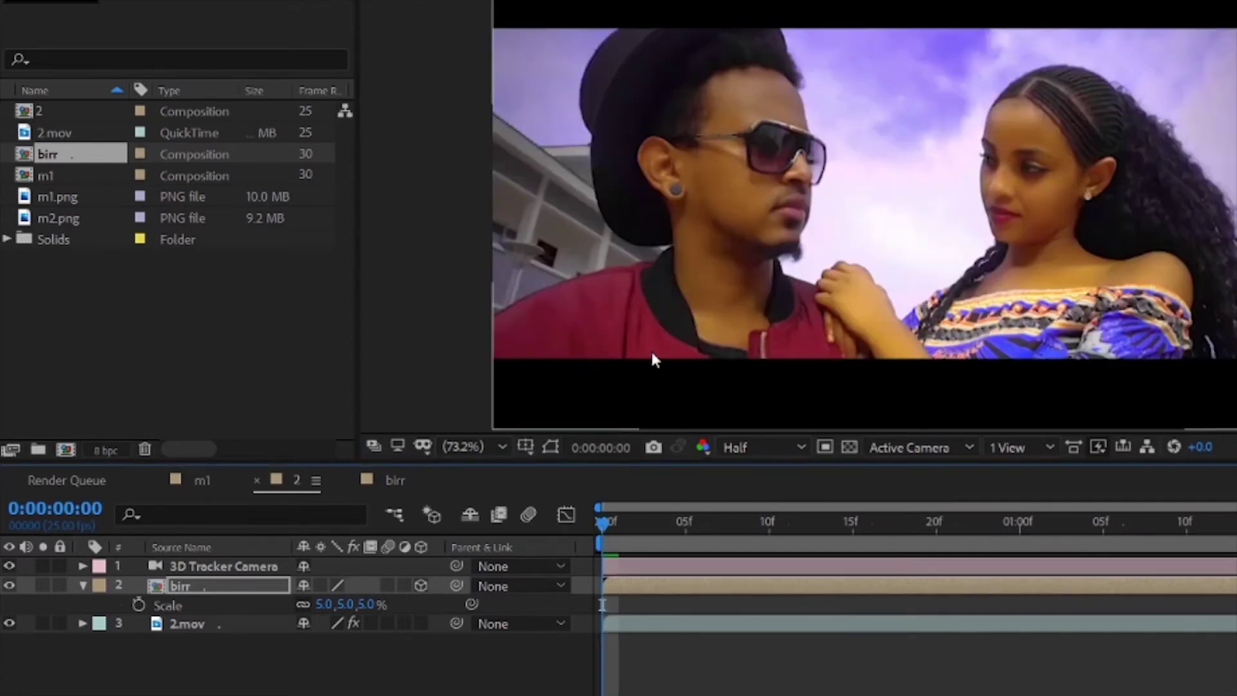
Preview the shot and move the banknote further back in depth, checking the early frames.
key("space")
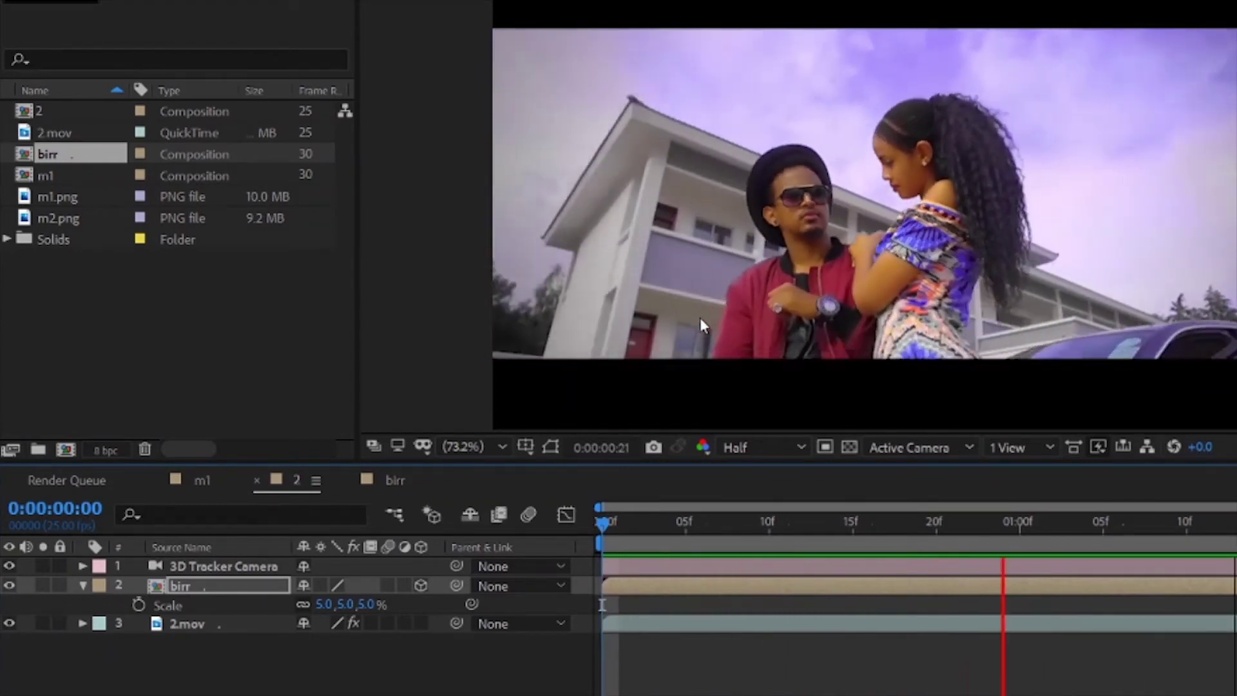
key("space")
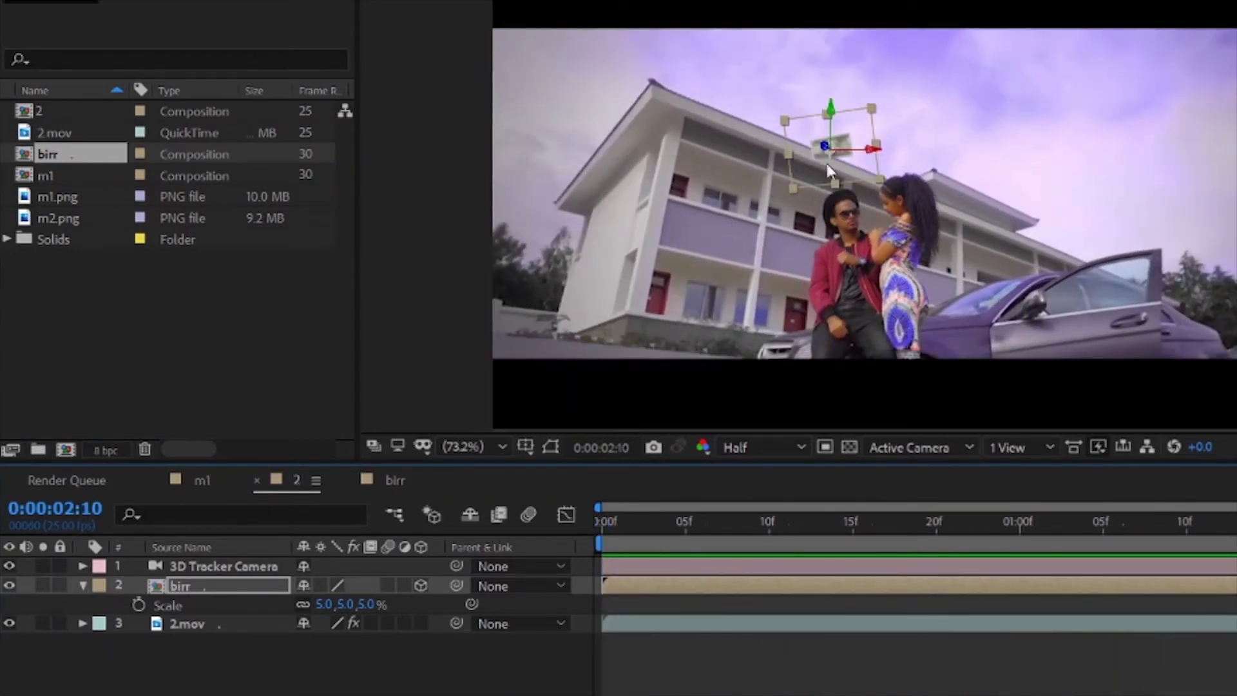
left_click_drag(826, 150, 954, 287)
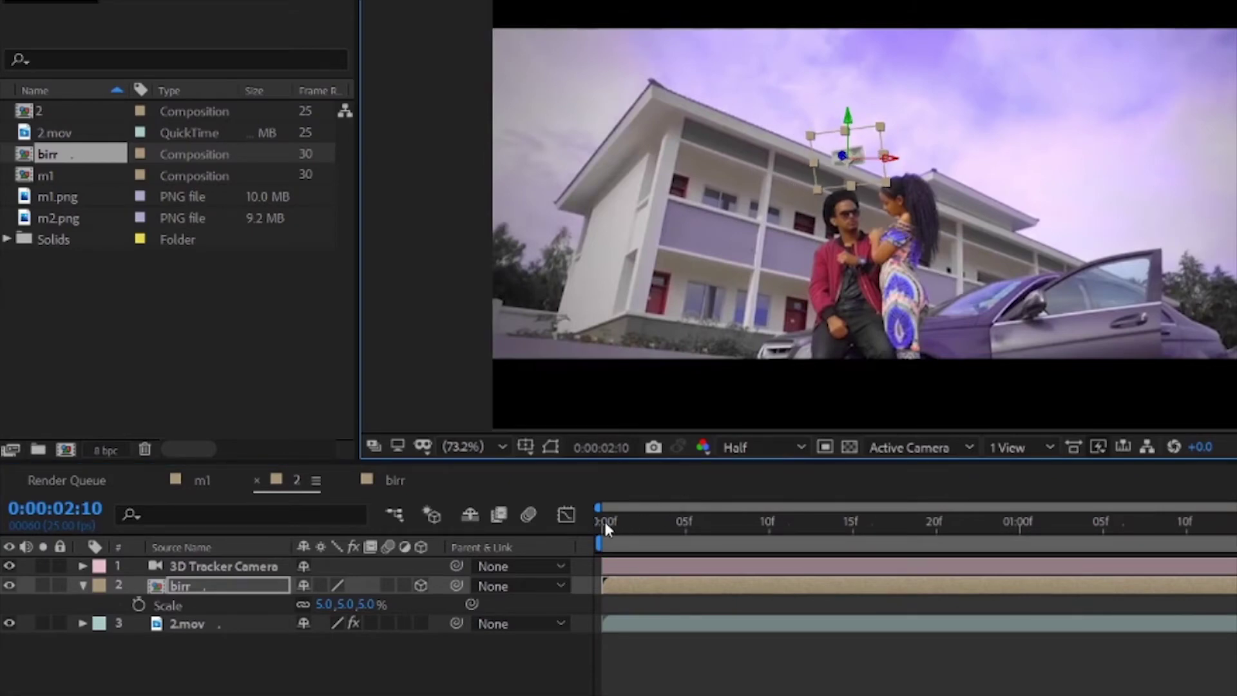
left_click(605, 521)
key("space")
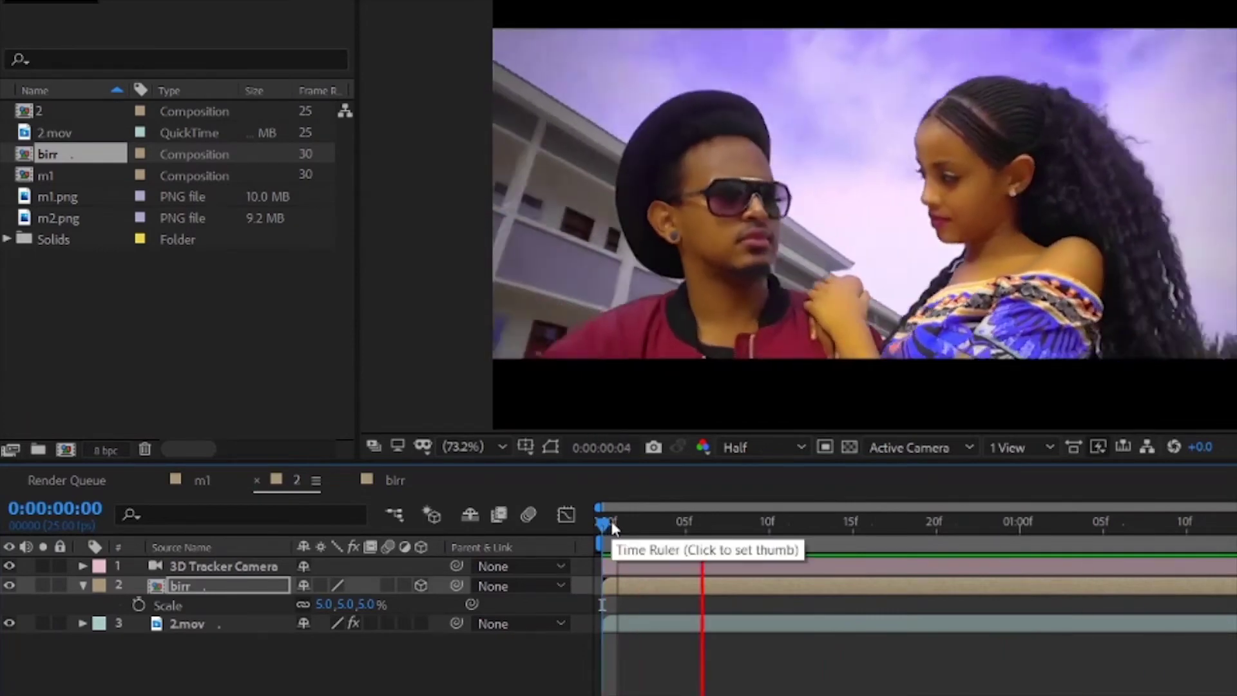
key("space")
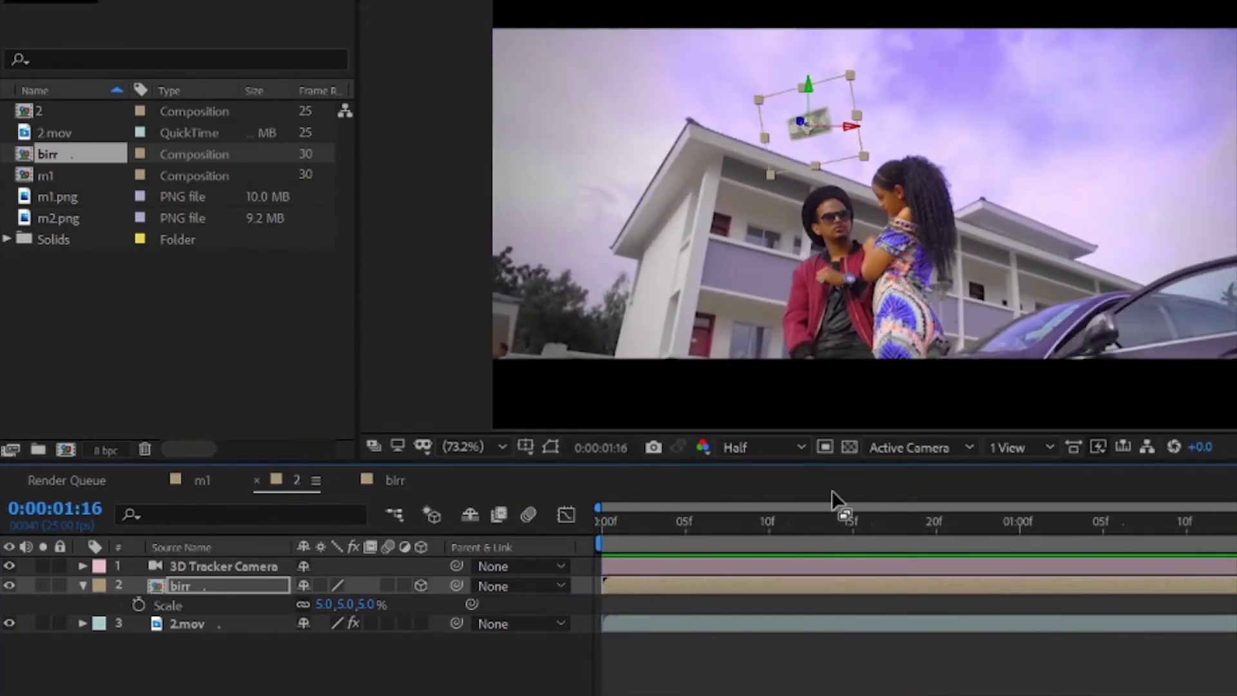
mouse_move(834, 523)
left_mouse_down()
mouse_move(1038, 450)
mouse_move(1140, 394)
left_mouse_up()
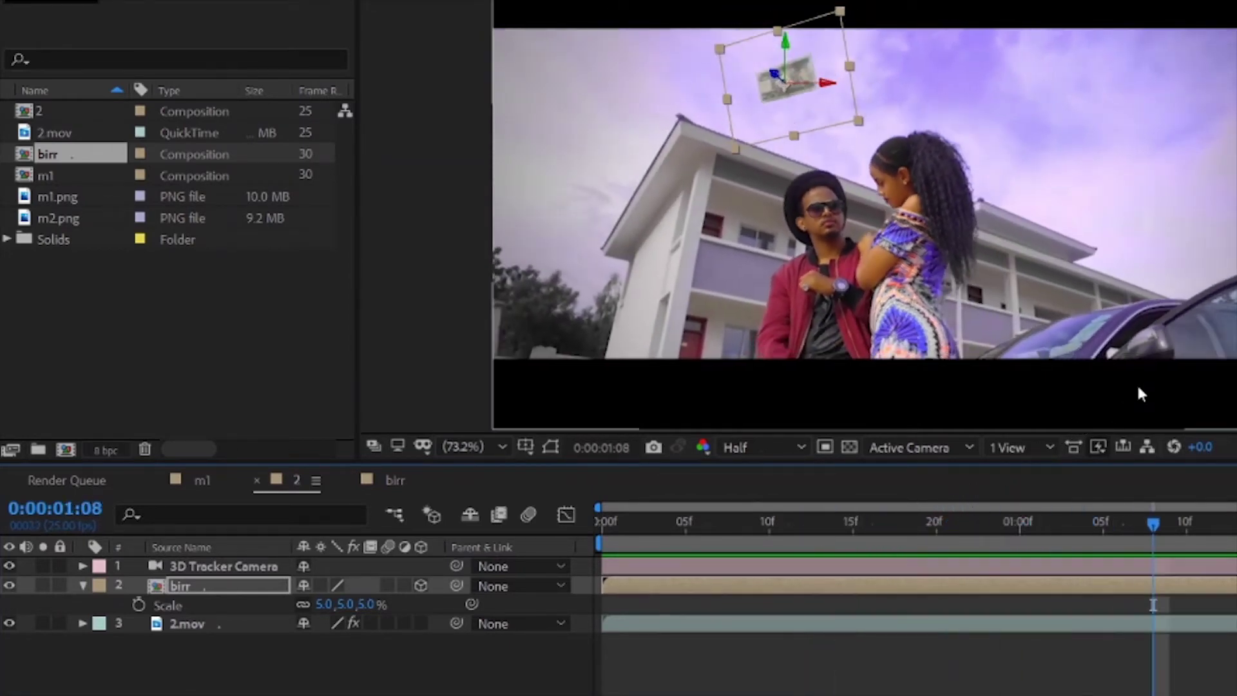
Duplicate birr as birr 2, add it above birr in composition 2, and scale it to 5%.
left_click(230, 584)
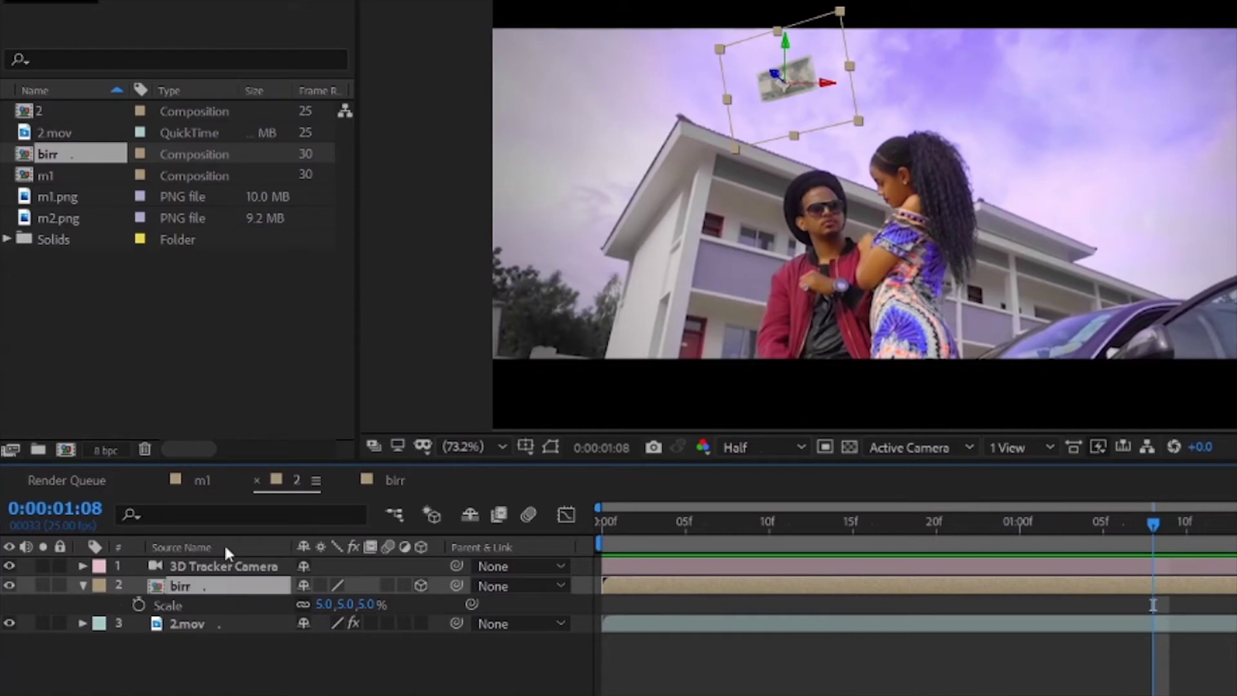
left_click(83, 159)
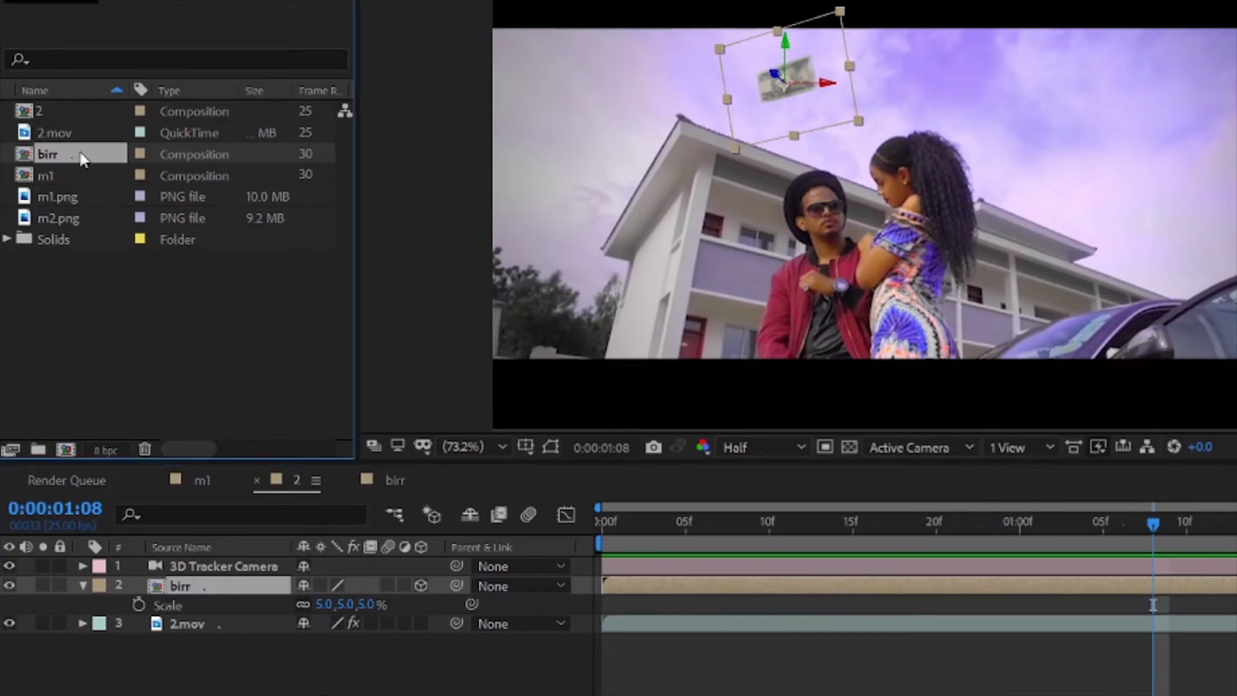
key("ctrl+d")
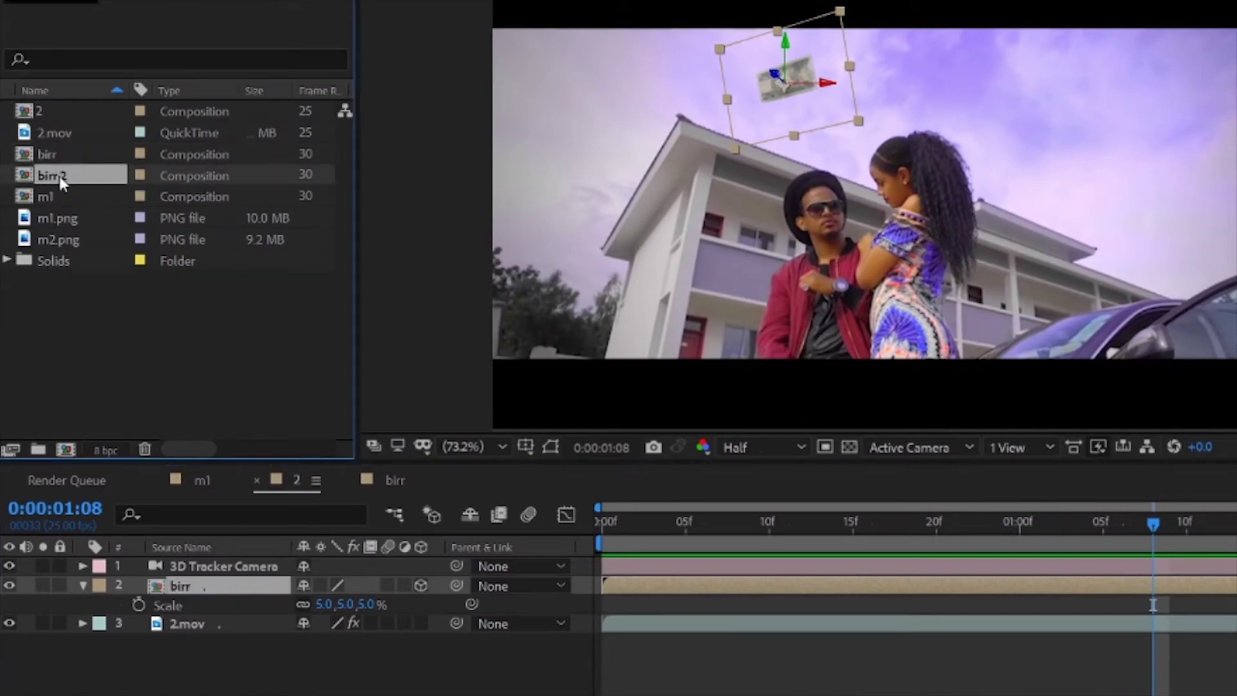
left_click_drag(60, 176, 181, 580)
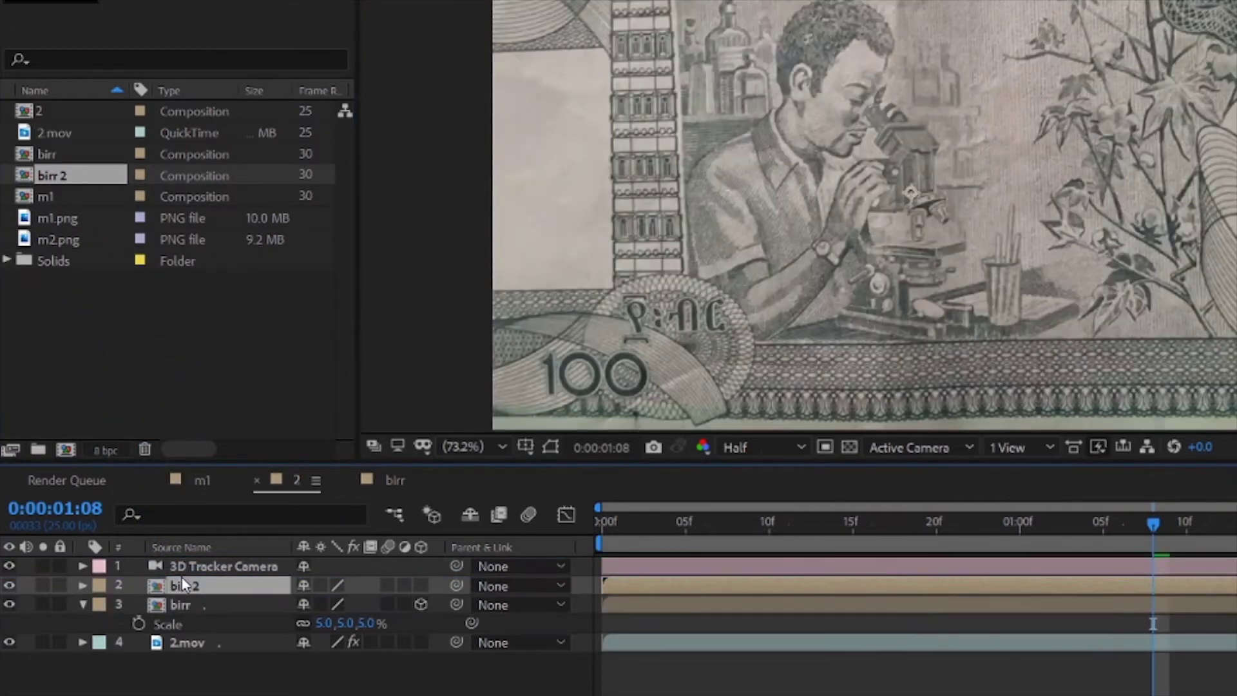
key("s")
type("5")
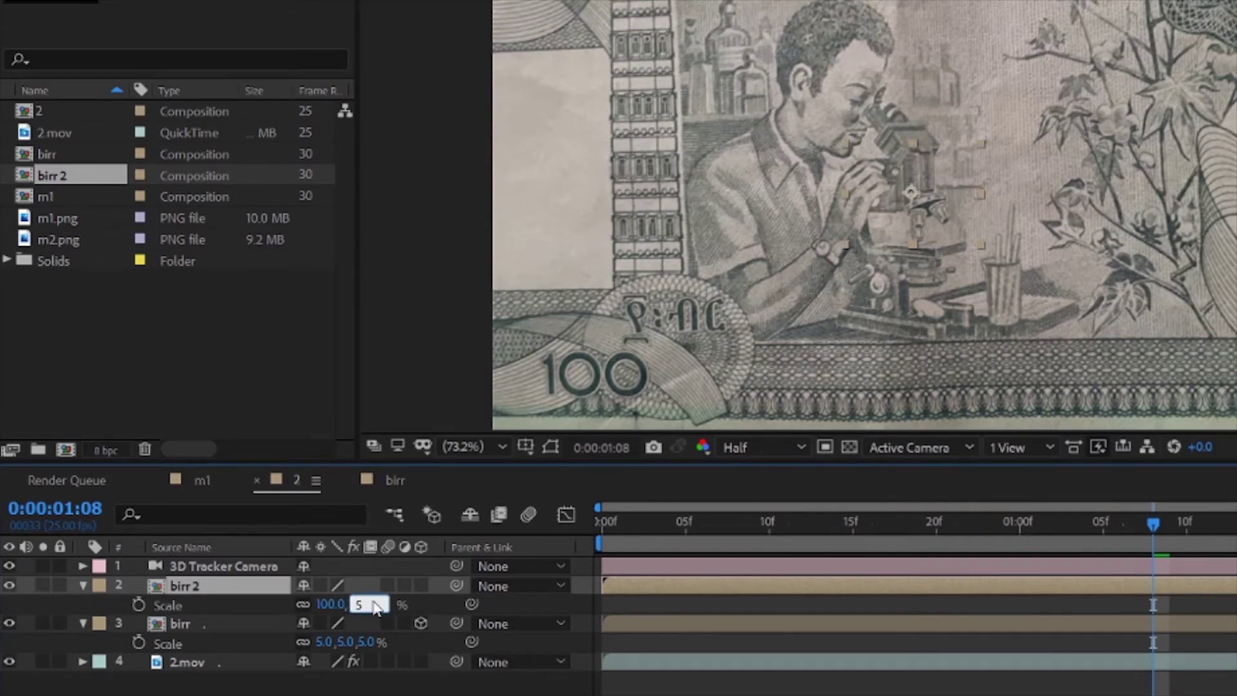
key("Return")
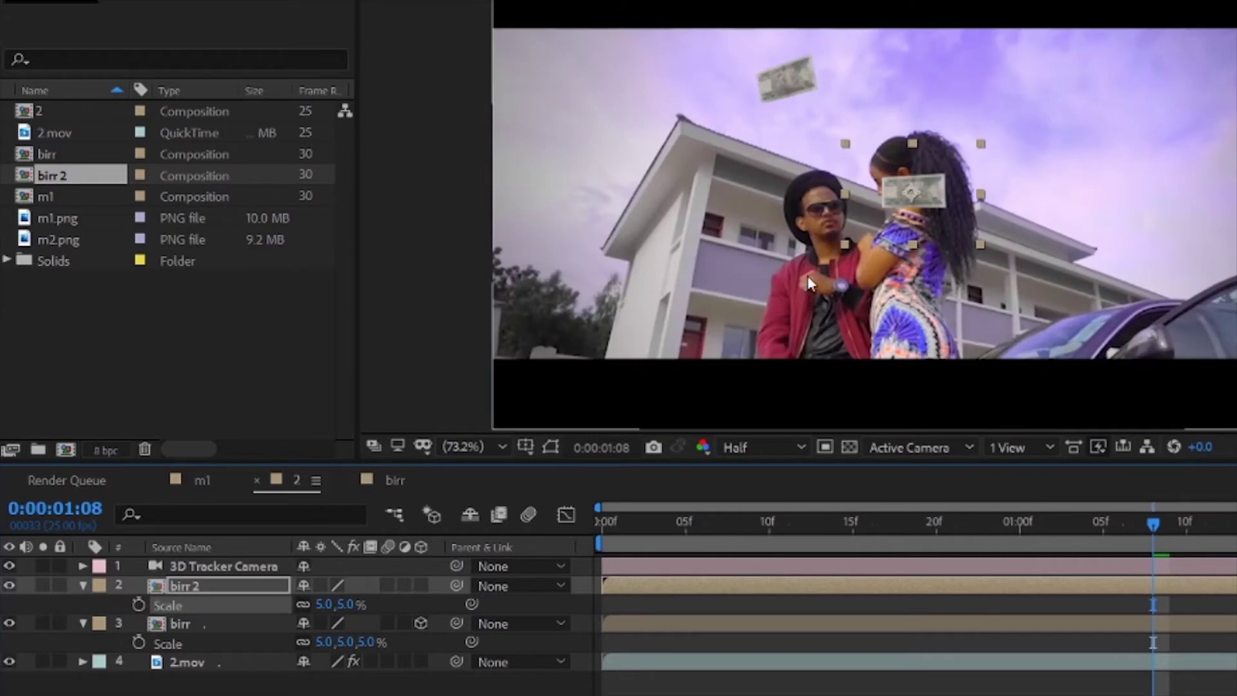
In birr 2, rotate Null 1 in Y so the banknote shows its front face, then return to composition 2.
double_click(225, 584)
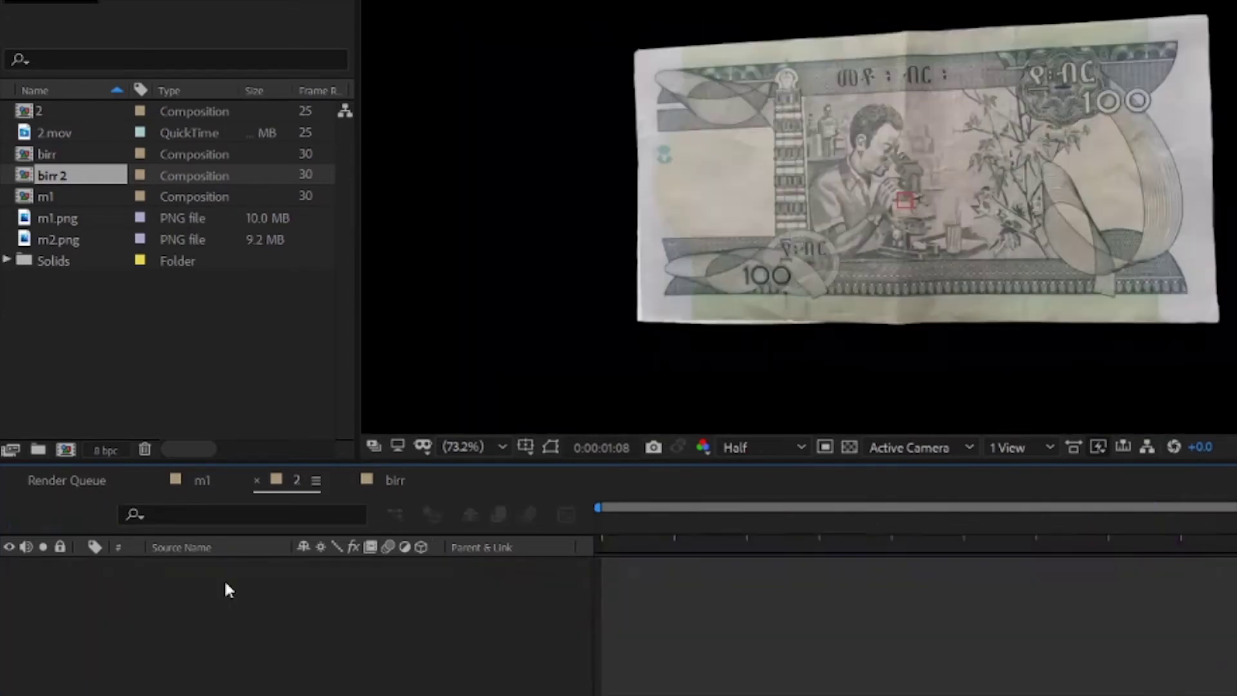
left_click(219, 562)
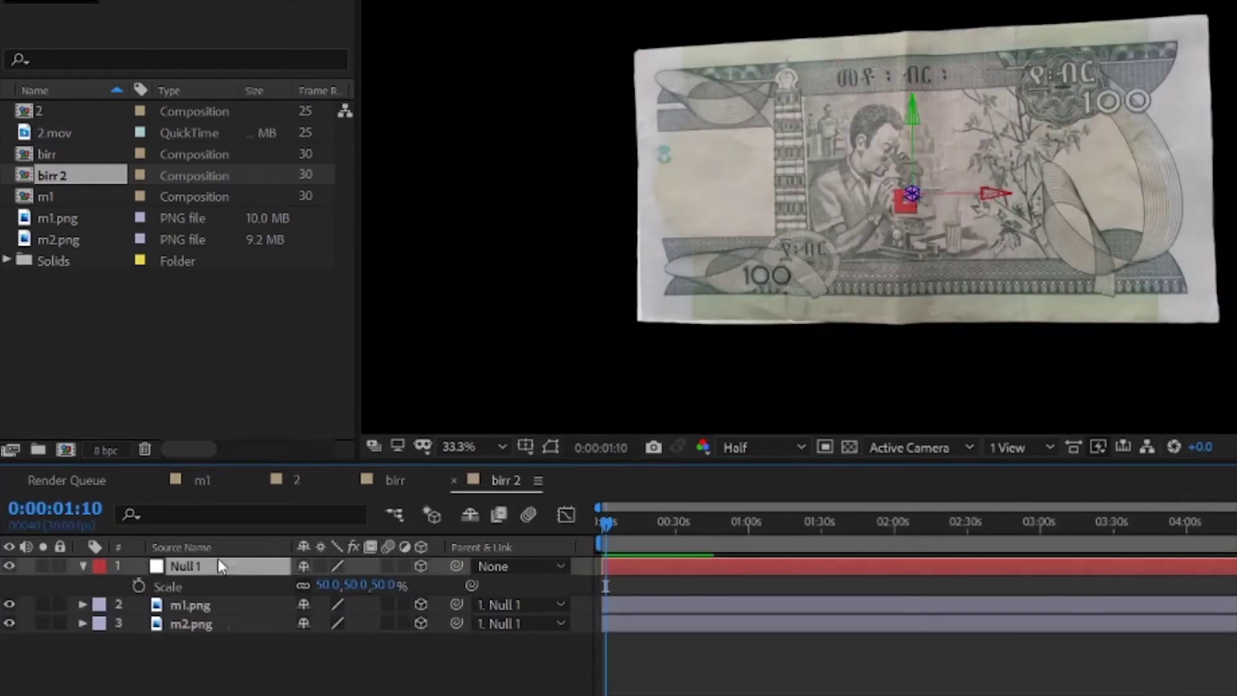
key("r")
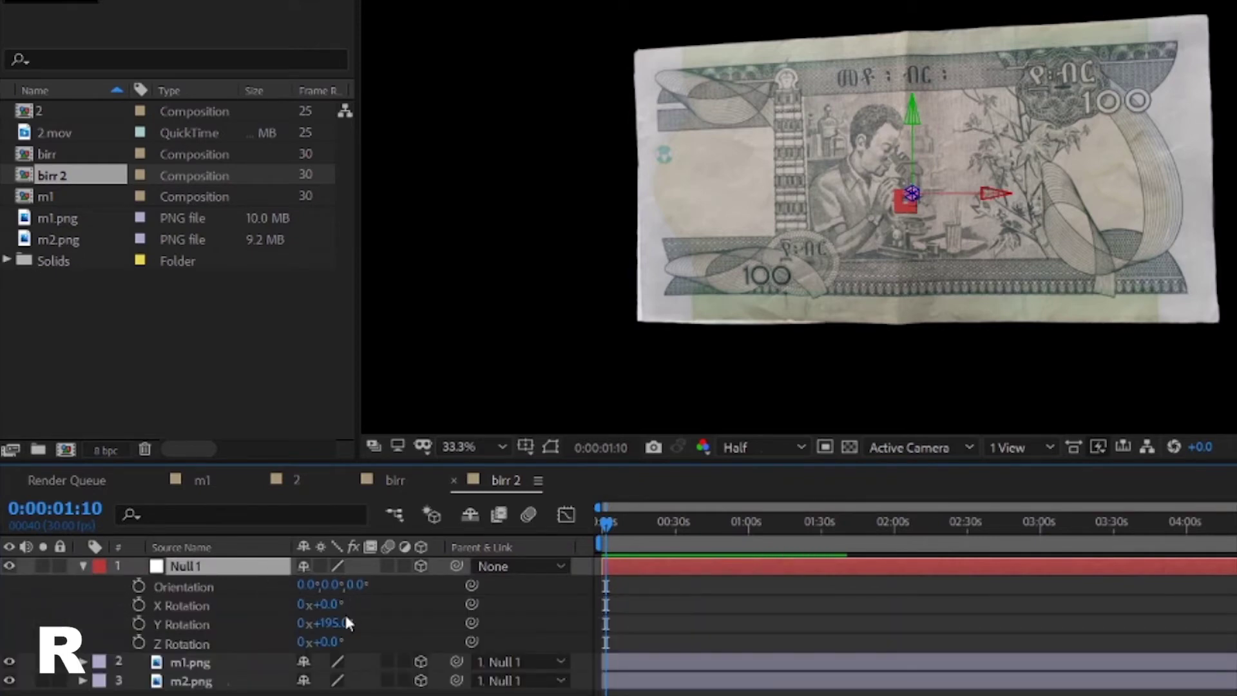
mouse_move(344, 622)
left_mouse_down()
mouse_move(157, 620)
mouse_move(176, 550)
left_mouse_up()
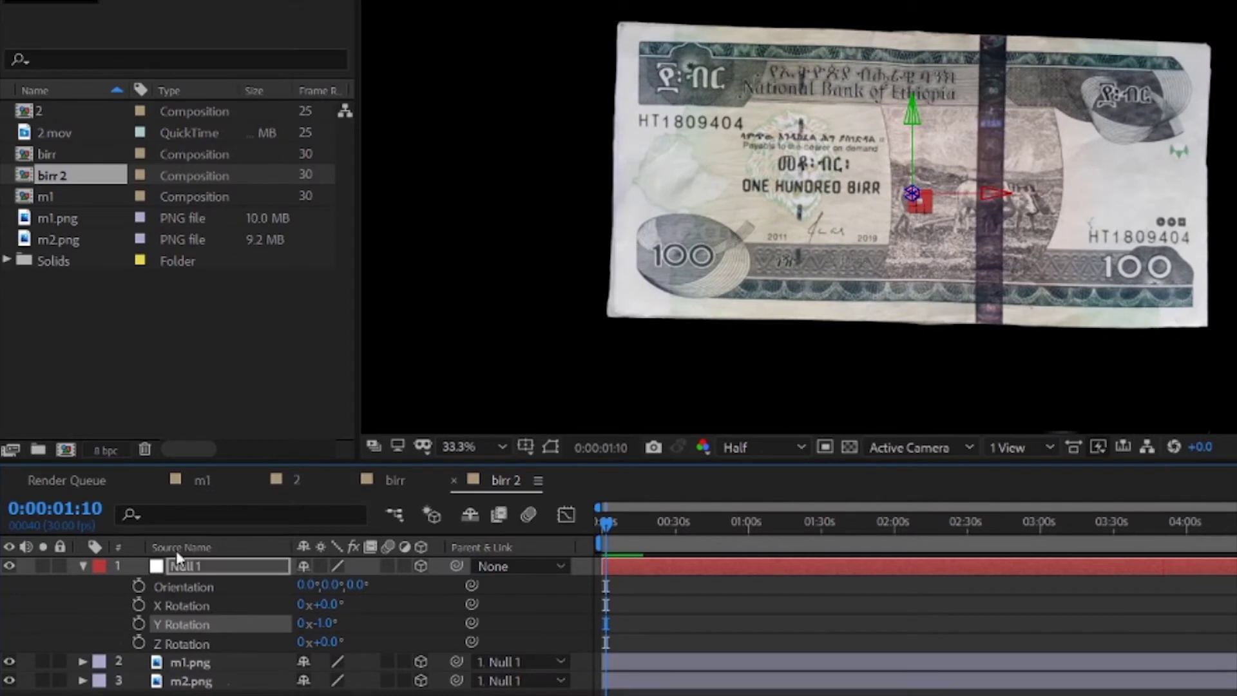
left_click(290, 476)
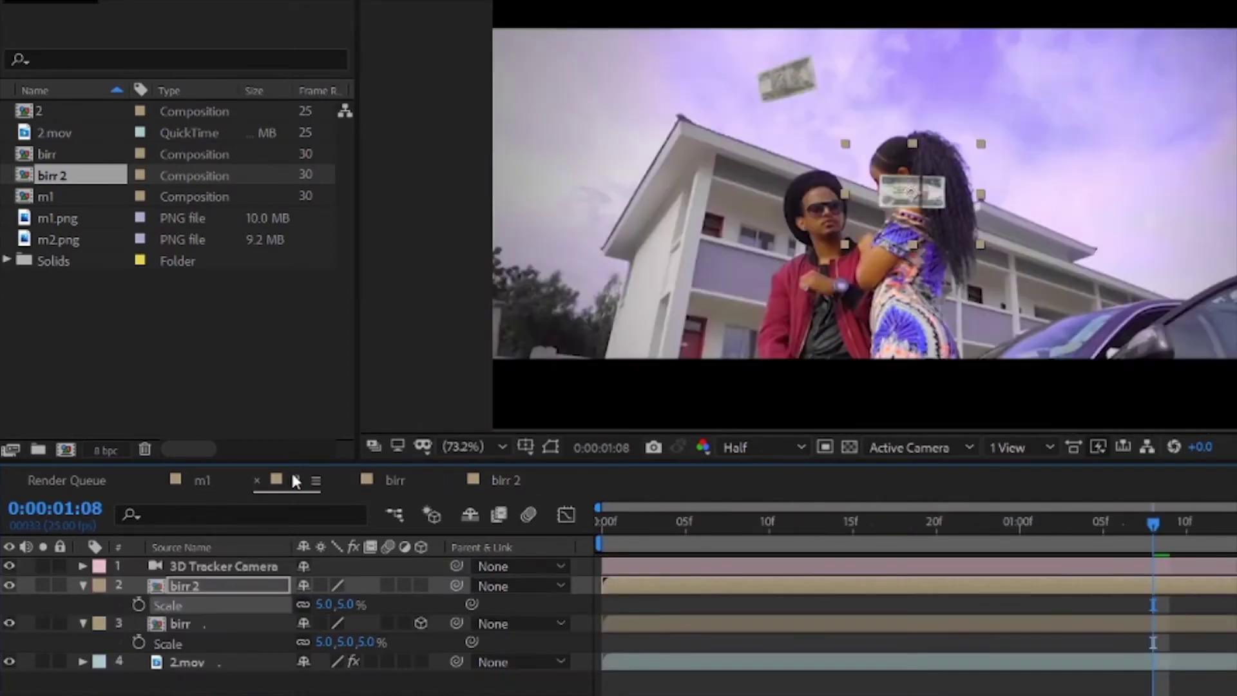
Make the birr 2 bill a 3D layer and preview it moving with the tracked camera.
left_click(605, 522)
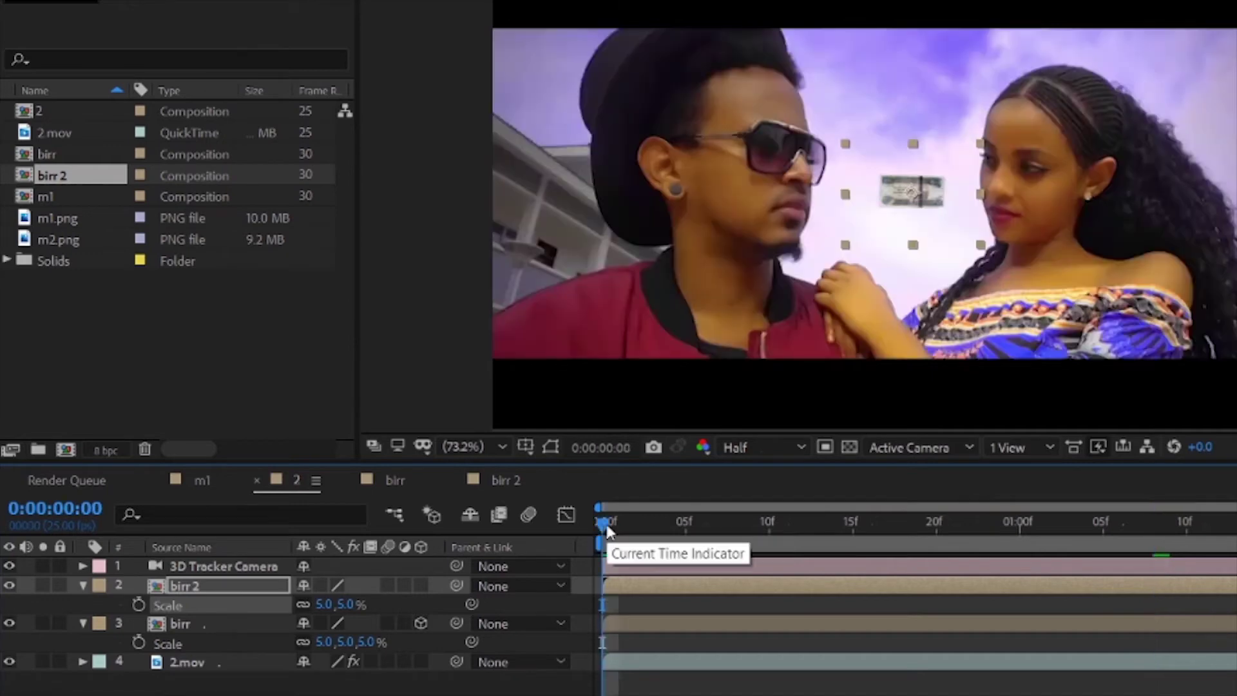
key("space")
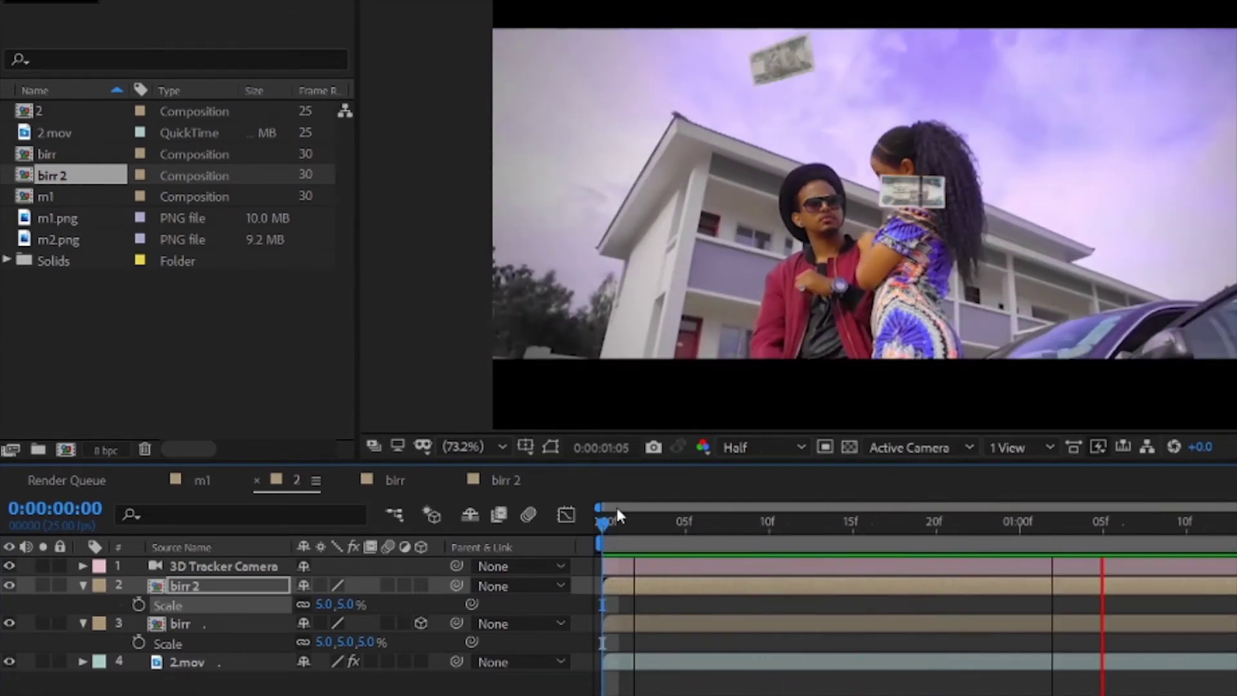
left_click(606, 524)
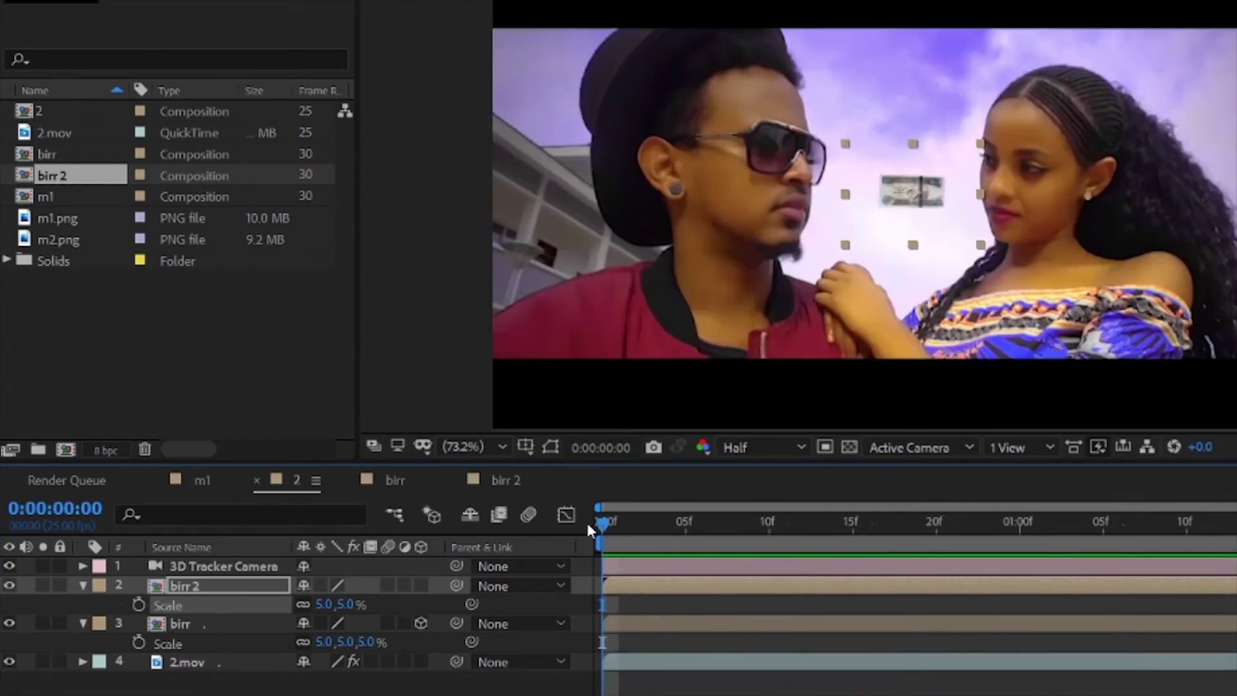
left_click(421, 585)
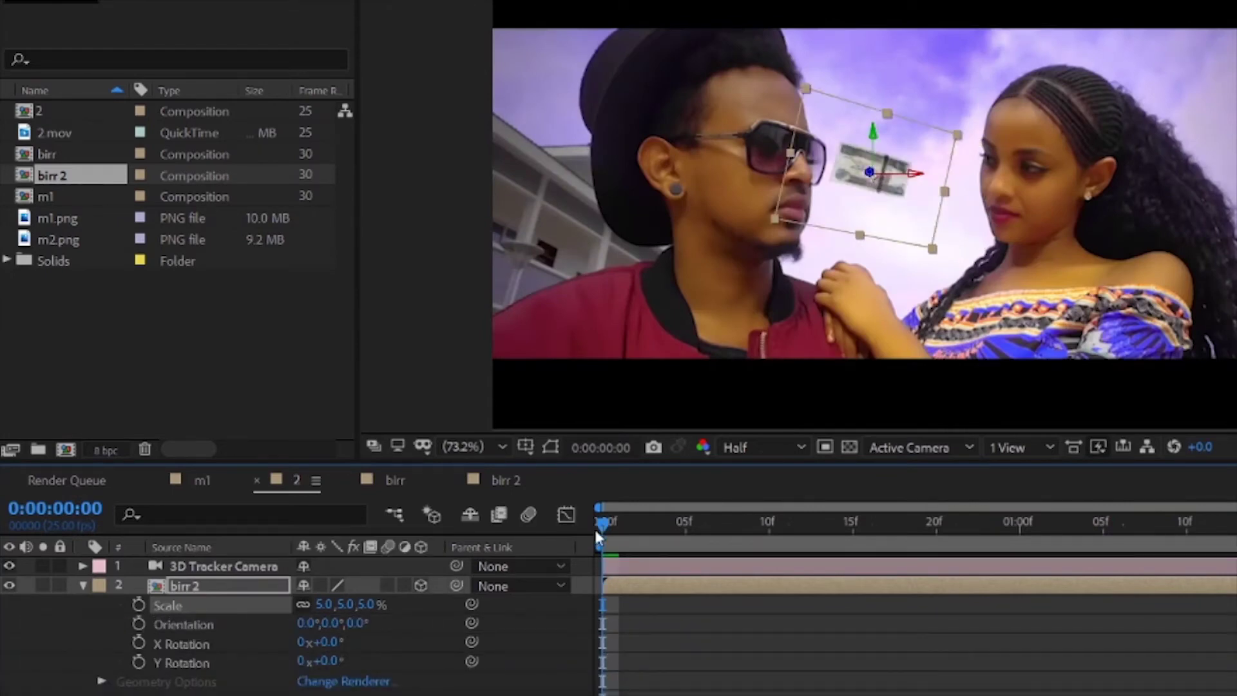
key("space")
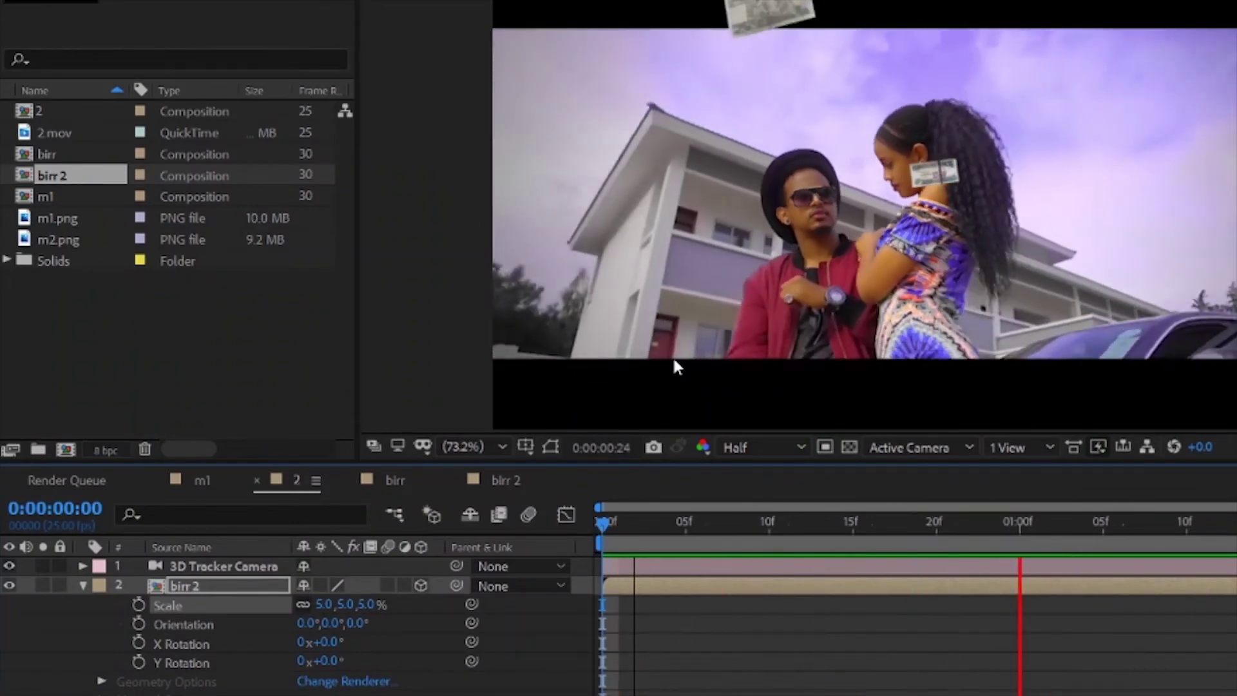
key("space")
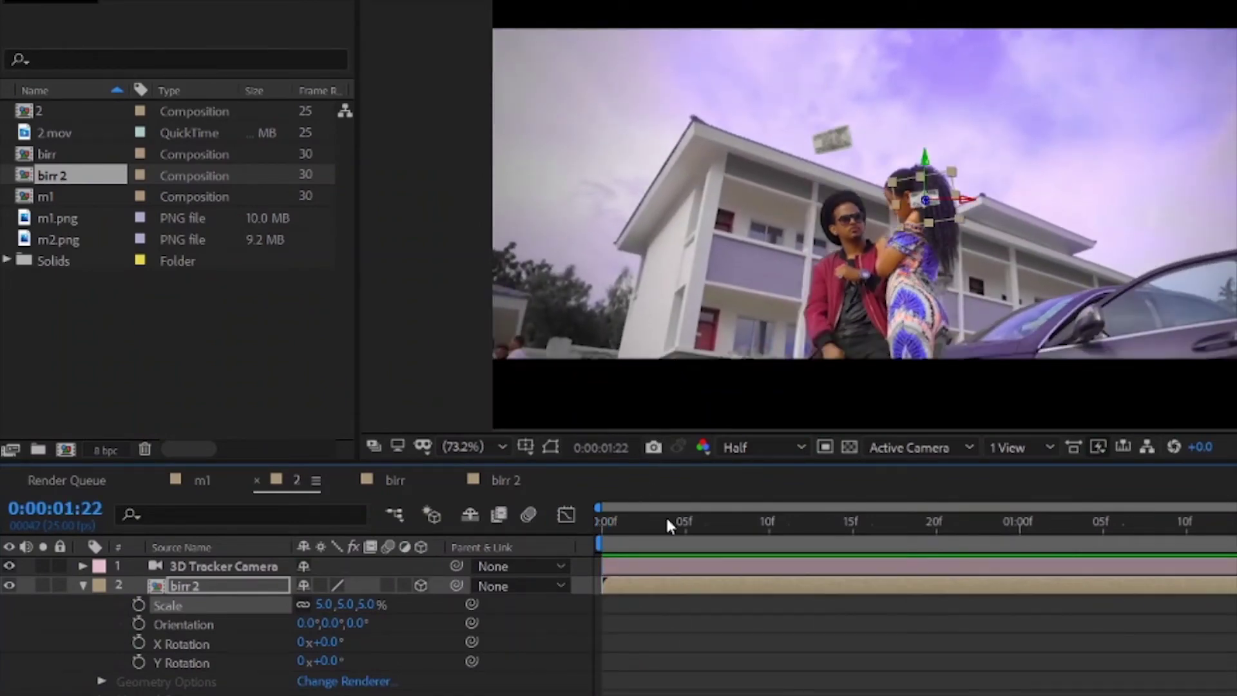
left_click(803, 521)
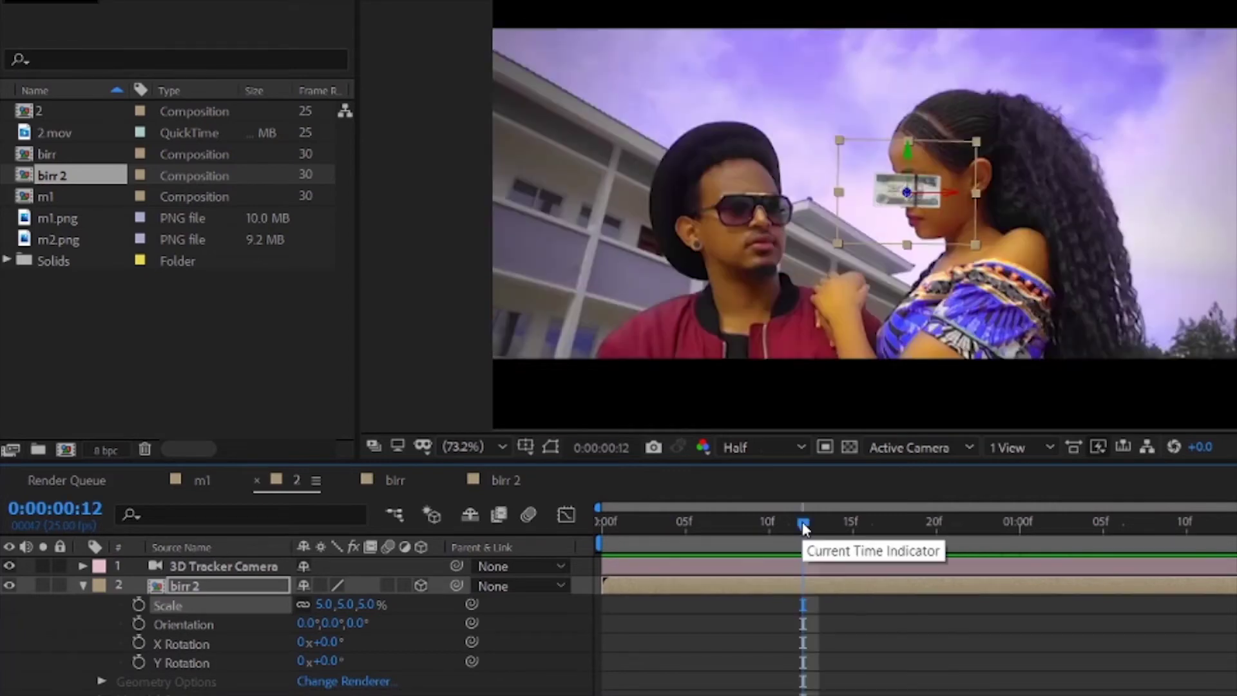
left_click(907, 195)
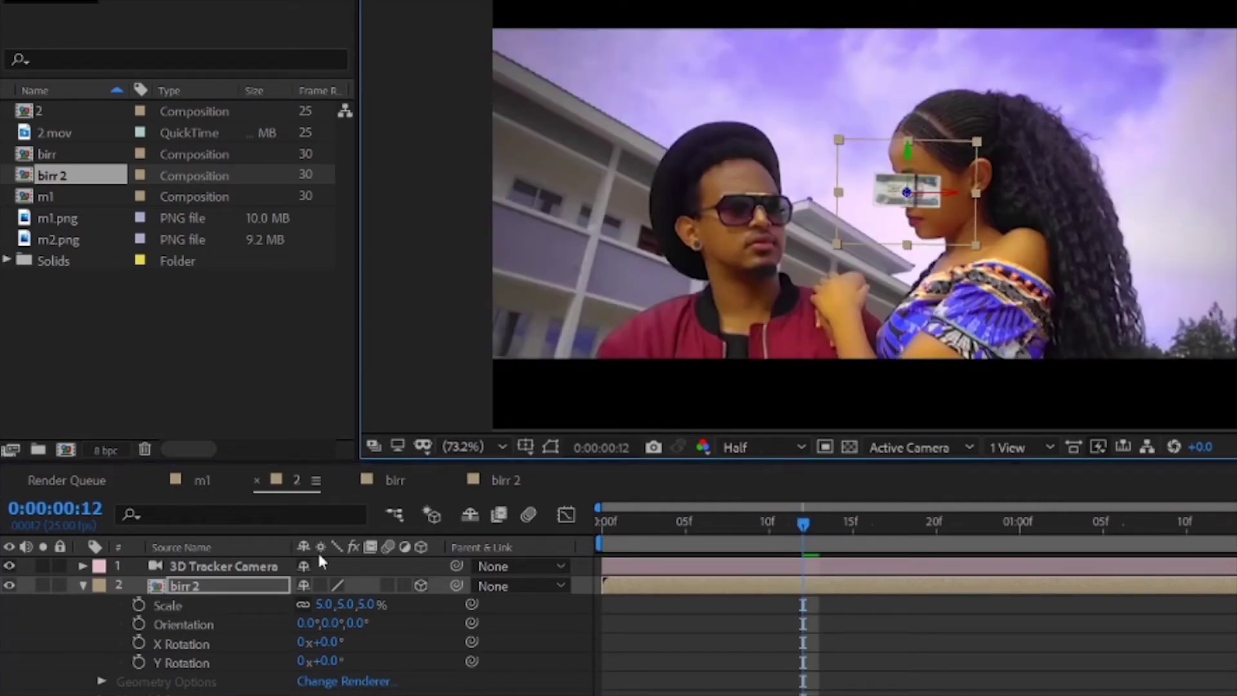
left_click(191, 588)
Pull the birr 2 bill toward the camera and slide it left toward the man's face.
key("p")
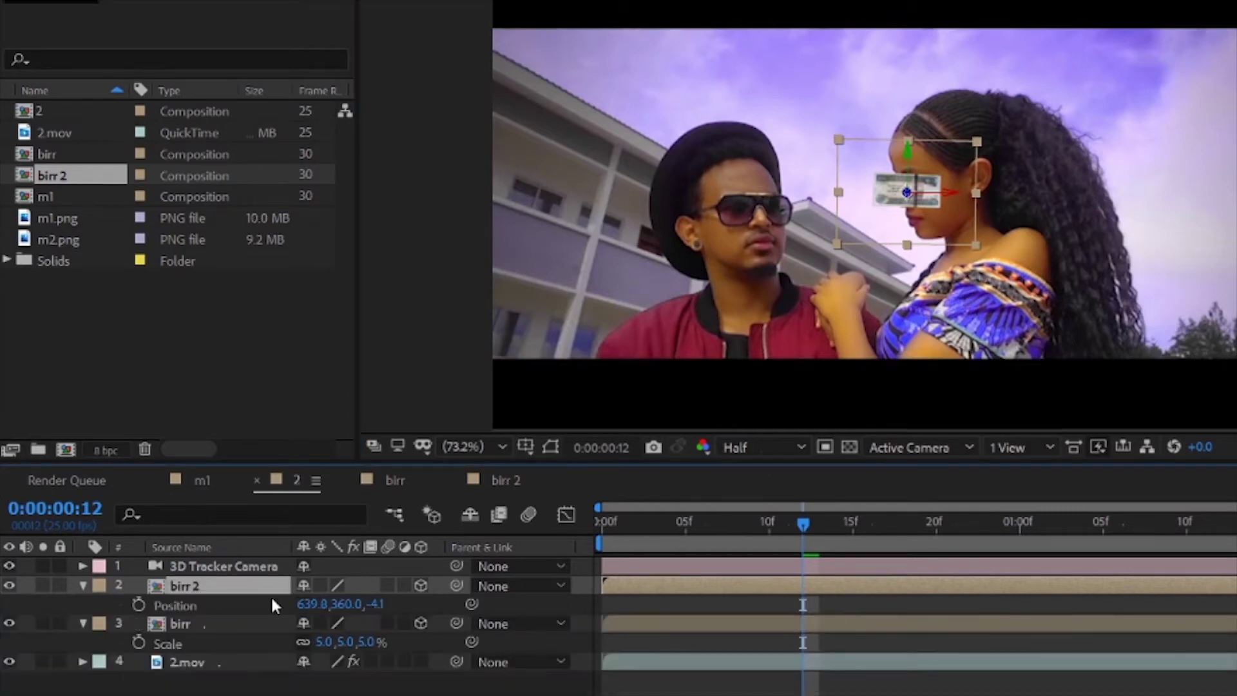
mouse_move(380, 606)
left_mouse_down()
mouse_move(412, 605)
mouse_move(364, 604)
left_mouse_up()
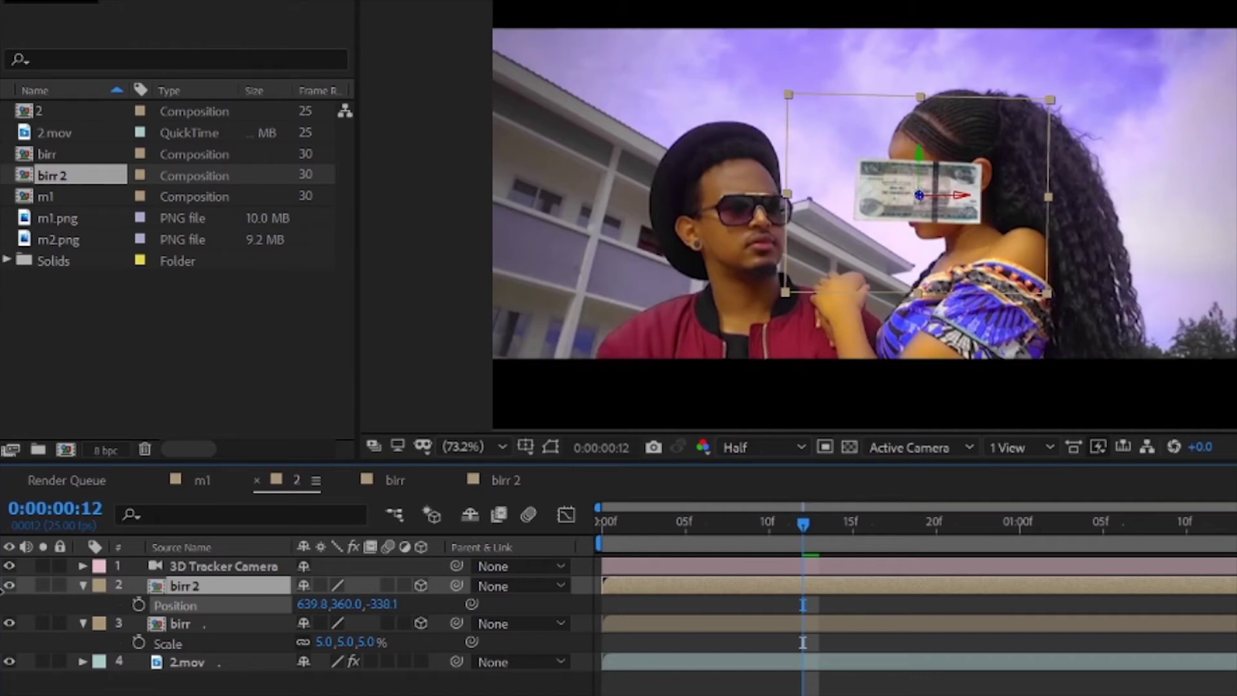
left_click(958, 194)
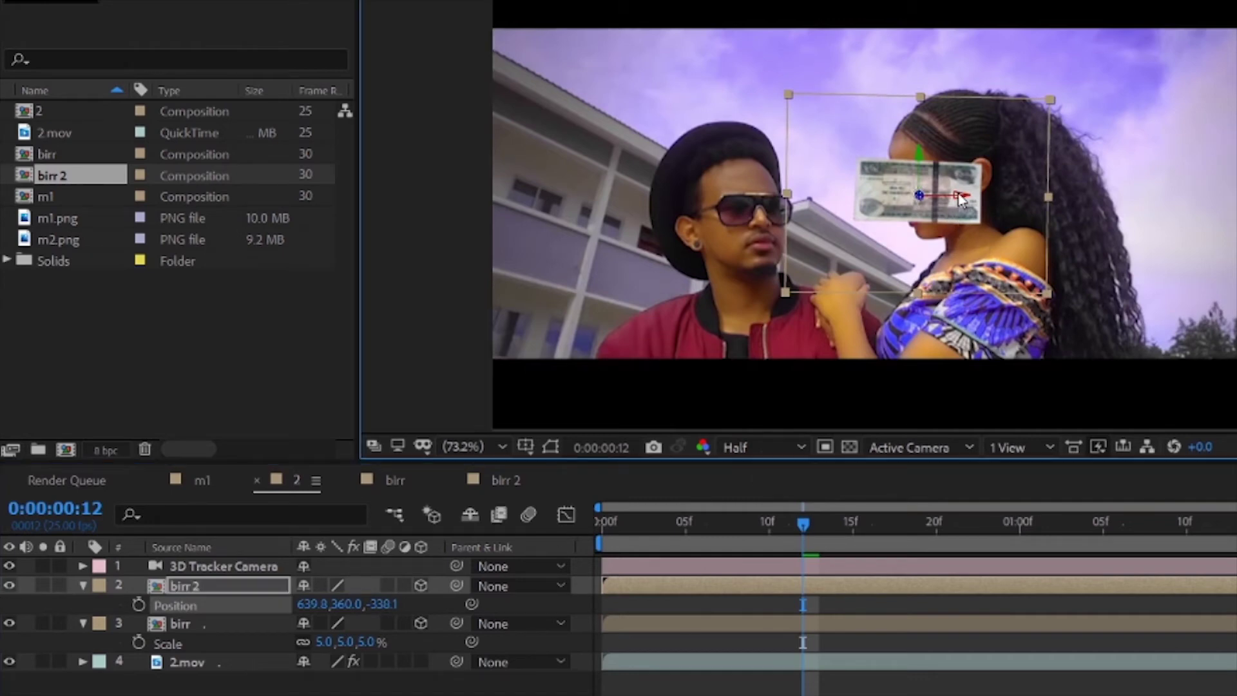
mouse_move(959, 197)
left_mouse_down()
mouse_move(918, 205)
mouse_move(922, 196)
left_mouse_up()
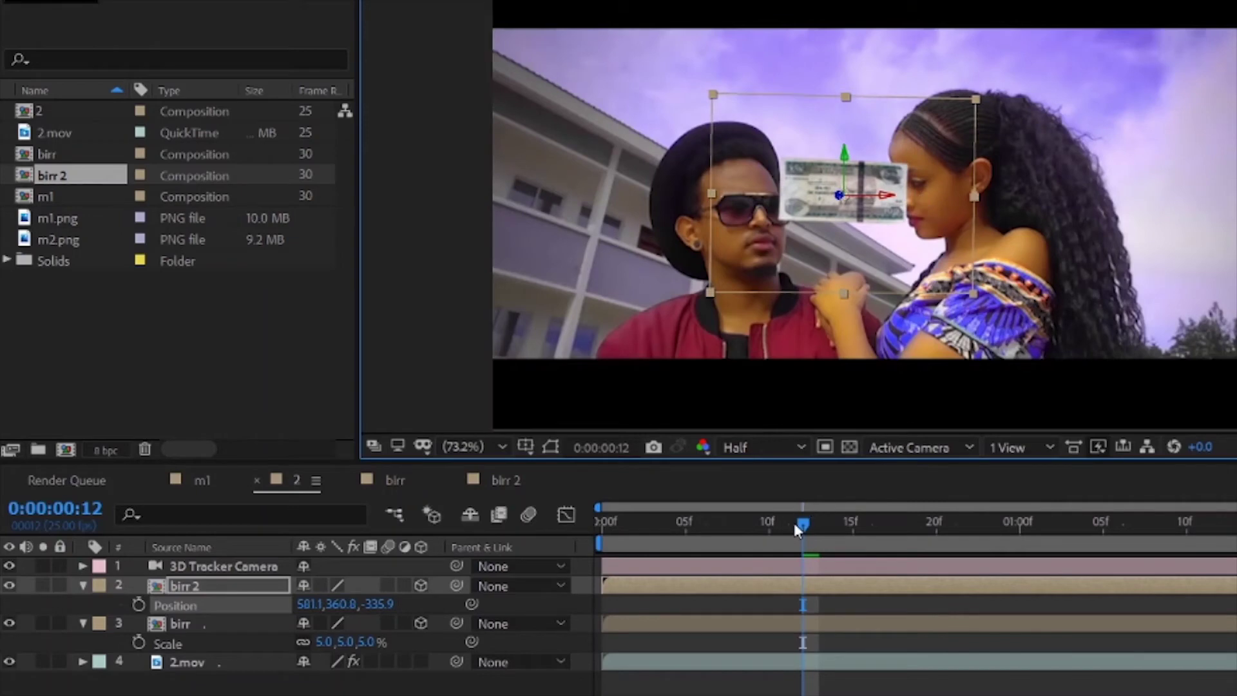
left_click_drag(771, 522, 961, 525)
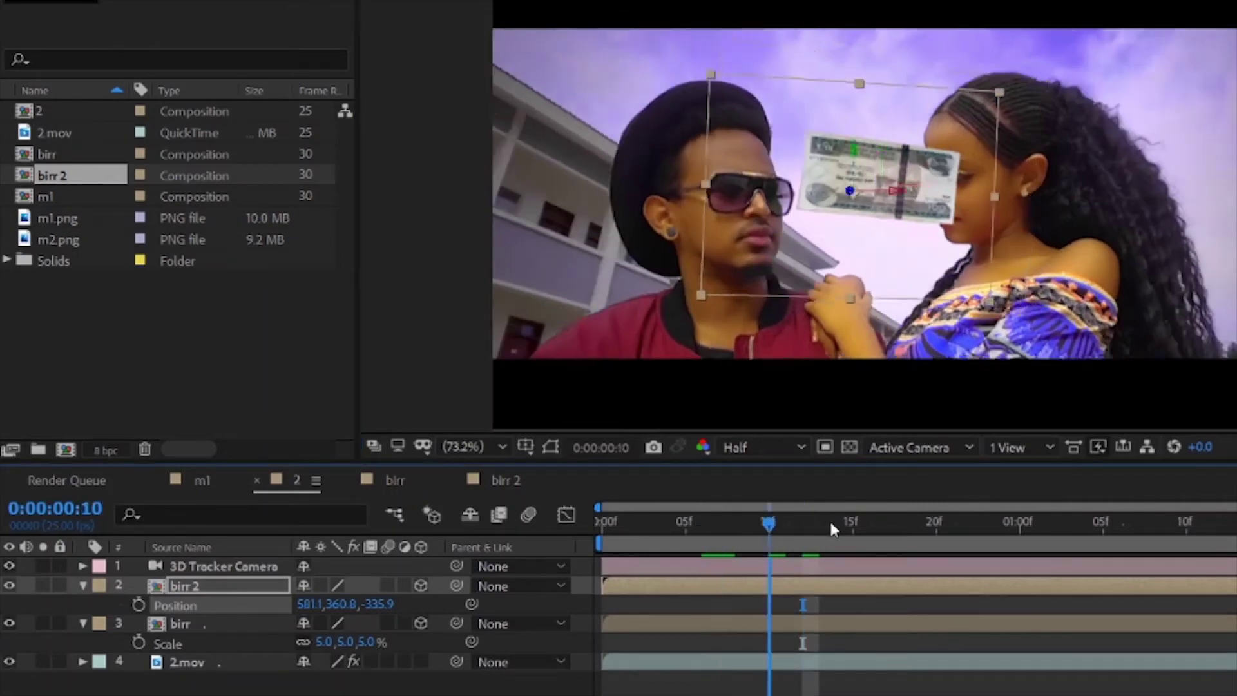
key("space")
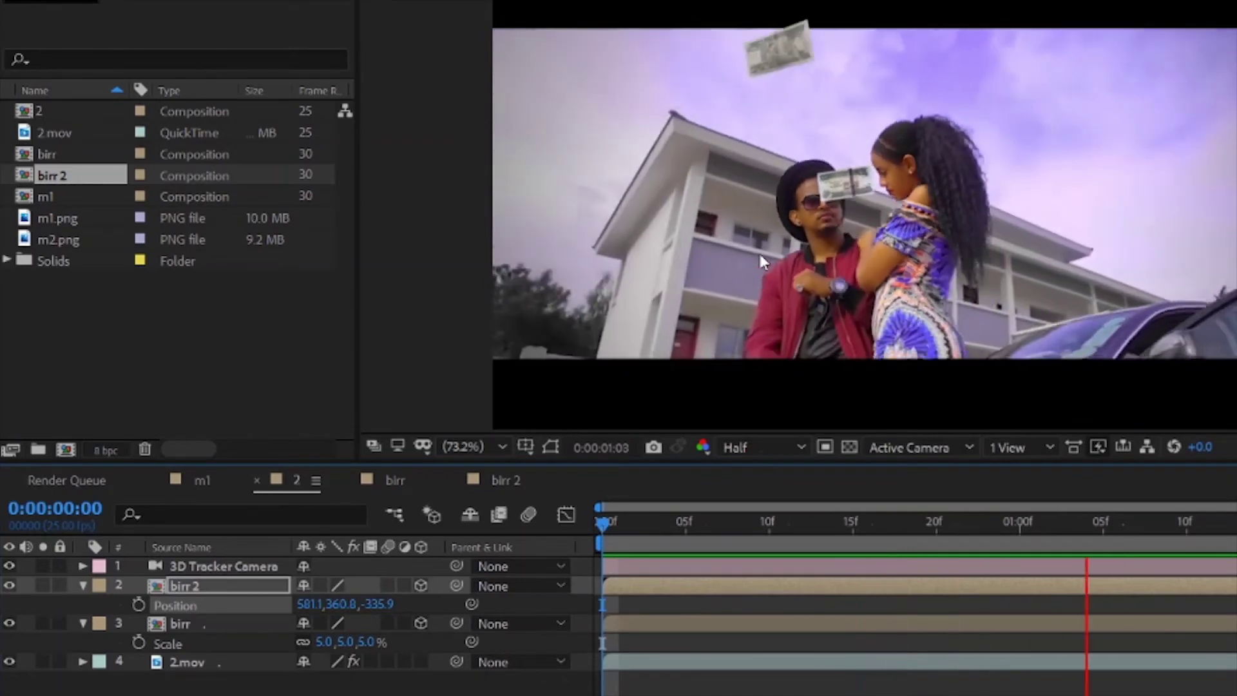
key("space")
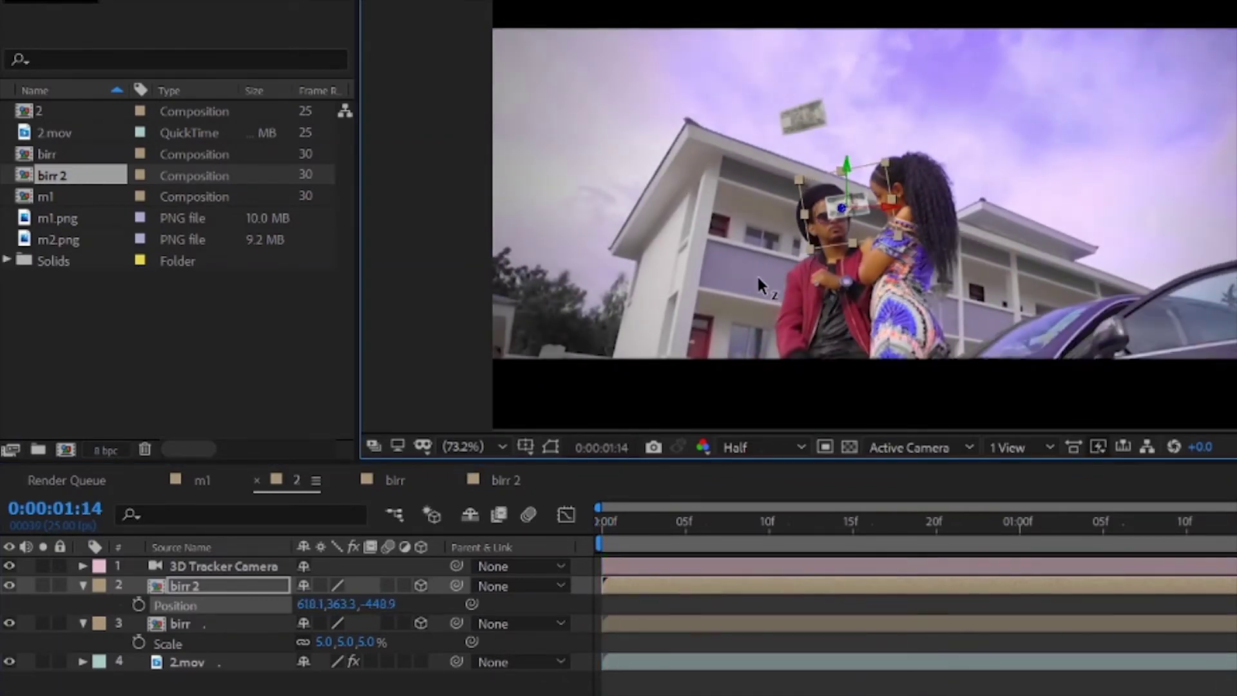
Fine-tune birr 2's position to 660.6, 366.2, -579.0 and preview it from the start.
left_click_drag(705, 317, 700, 325)
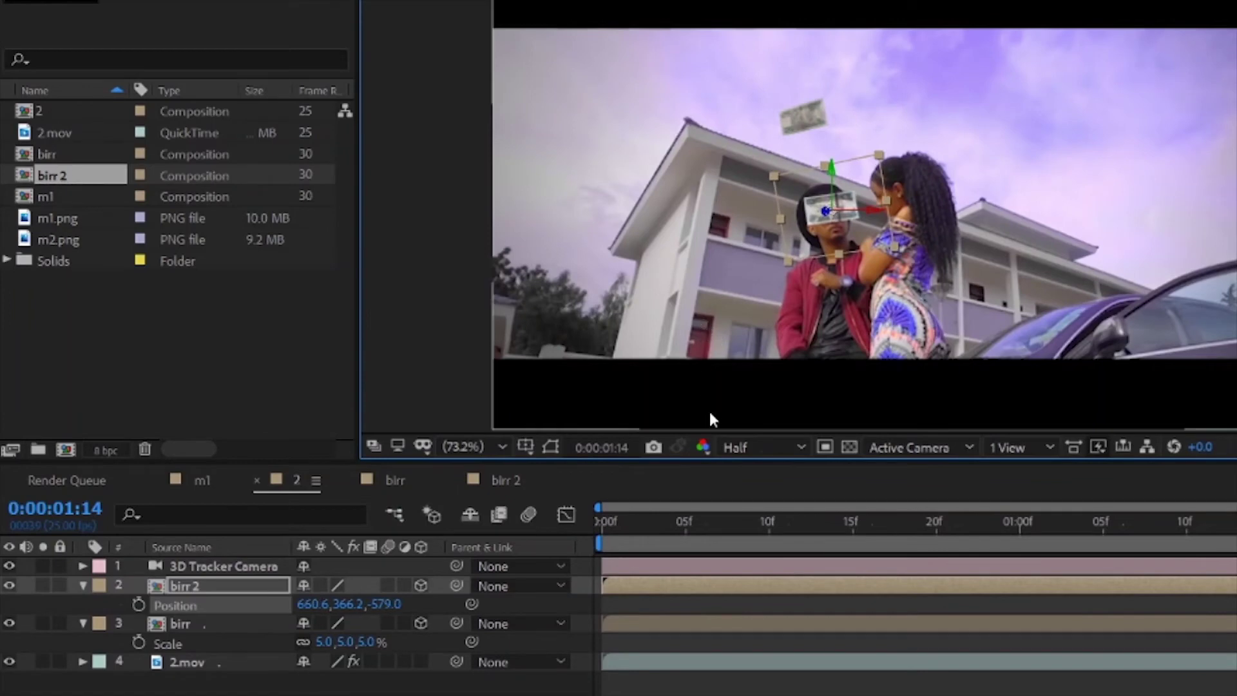
left_click(603, 519)
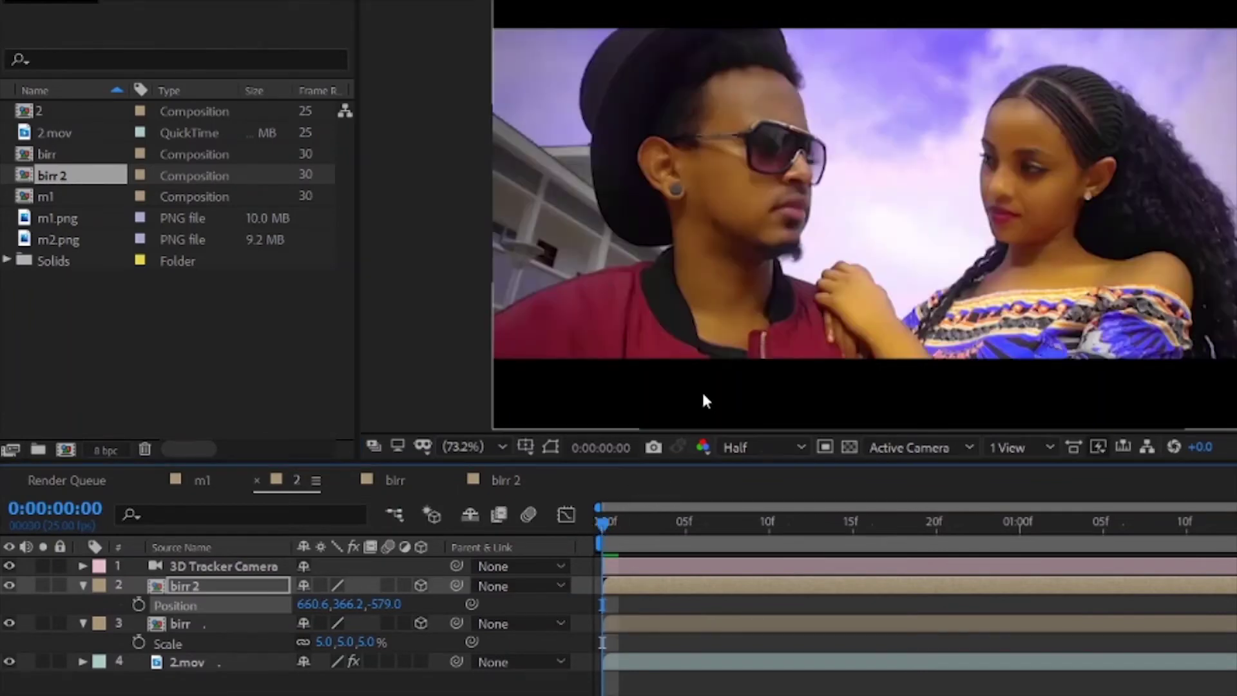
key("space")
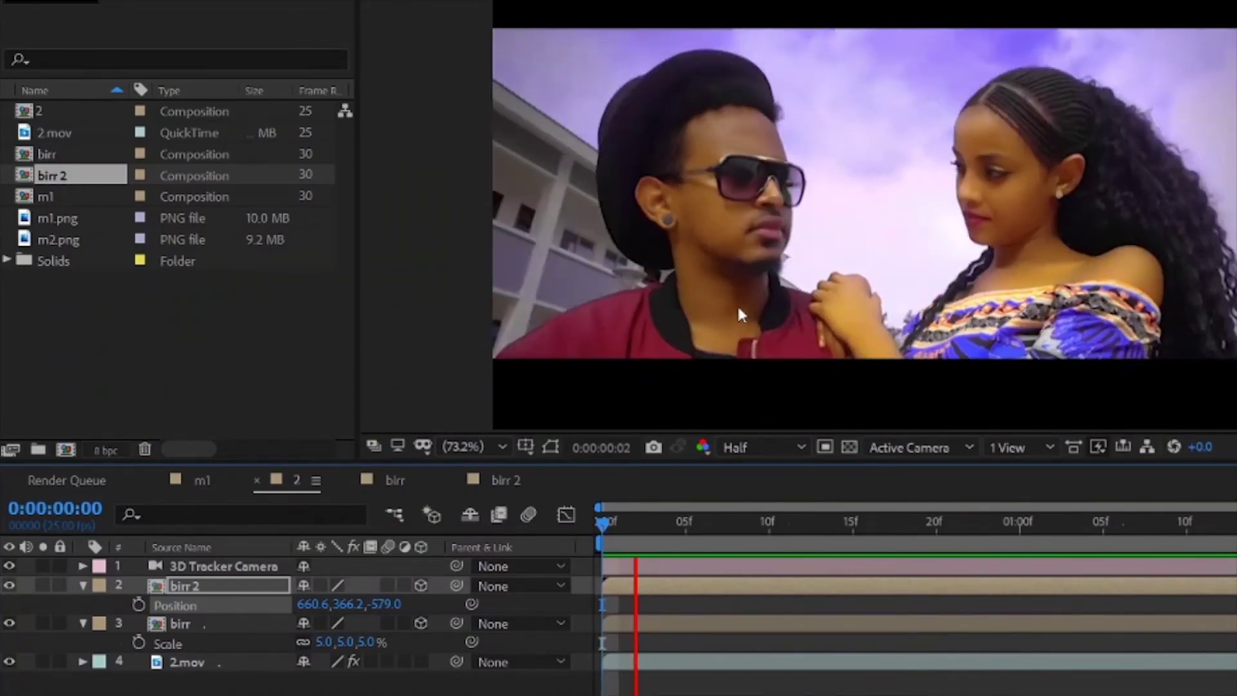
key("space")
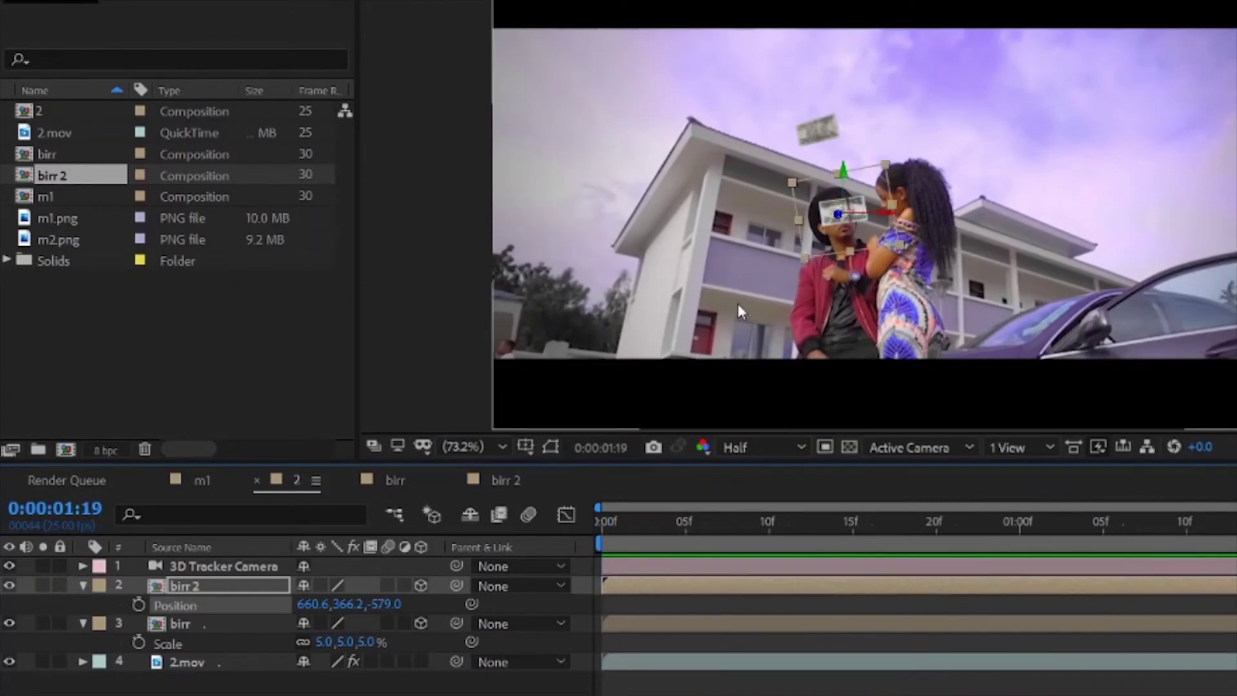
left_click_drag(605, 522, 986, 468)
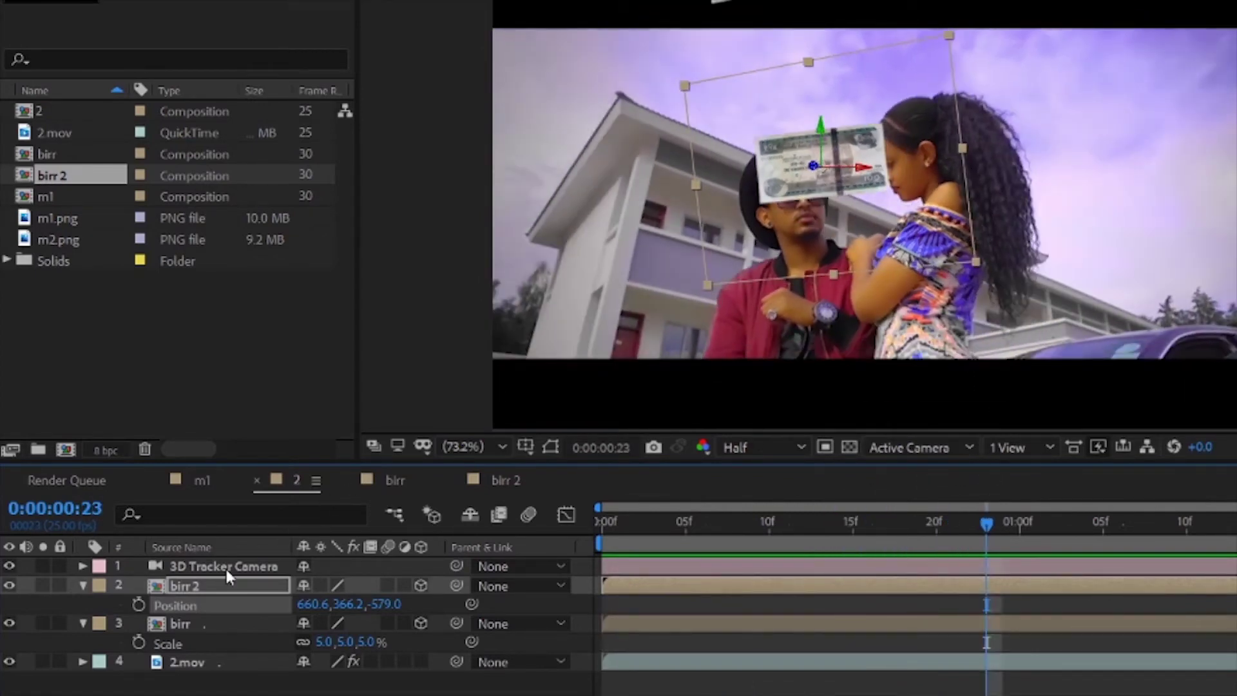
Duplicate birr 2 beside the woman's head with an 82° Z rotation, then duplicate the birr layer.
left_click(208, 587)
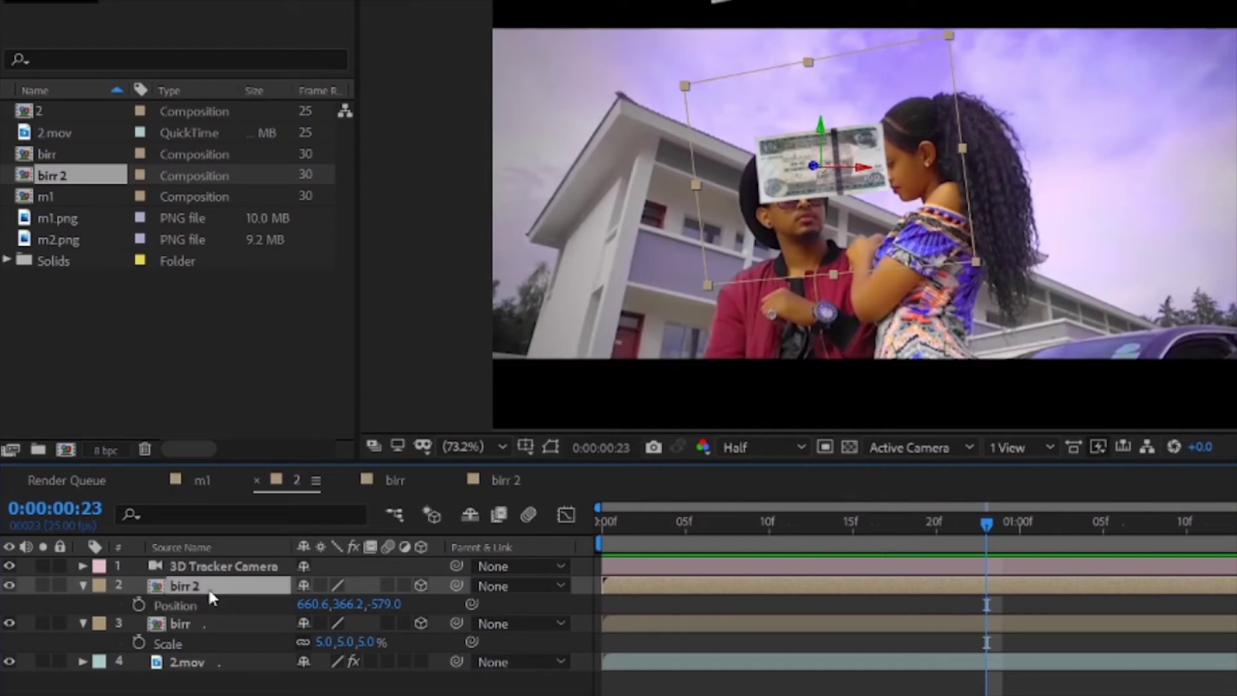
key("ctrl+d")
left_click_drag(833, 179, 1151, 181)
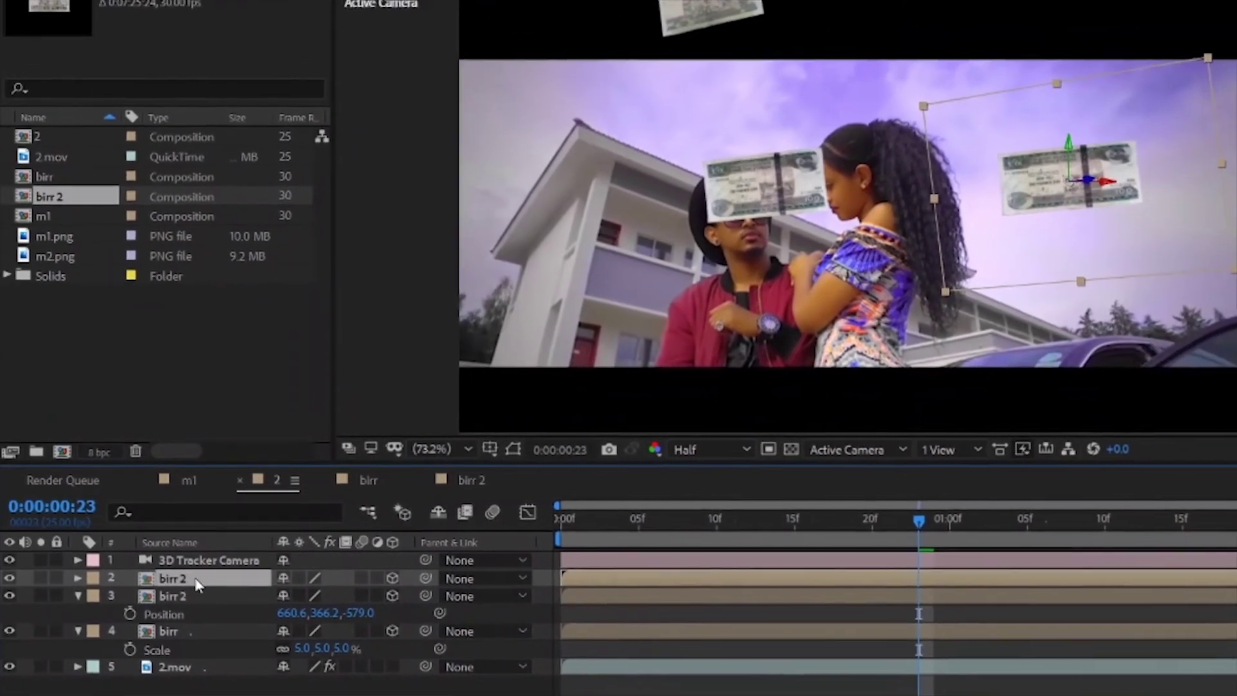
key("r")
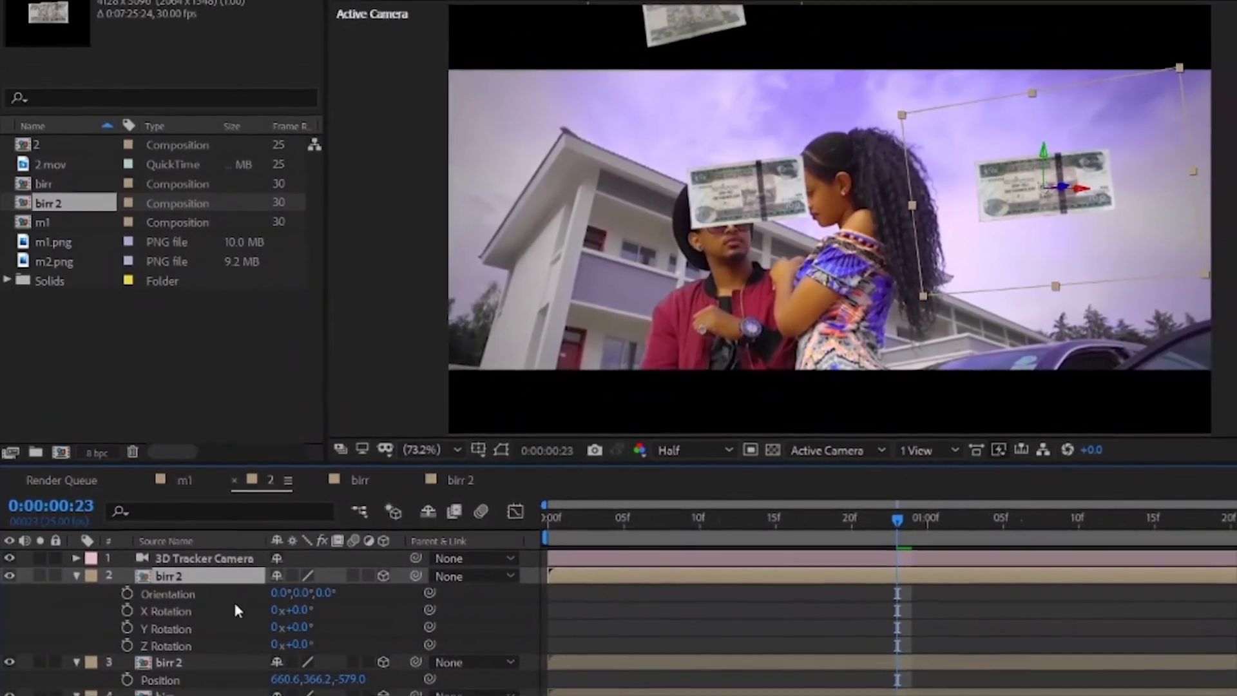
mouse_move(303, 645)
left_mouse_down()
mouse_move(348, 636)
mouse_move(306, 601)
left_mouse_up()
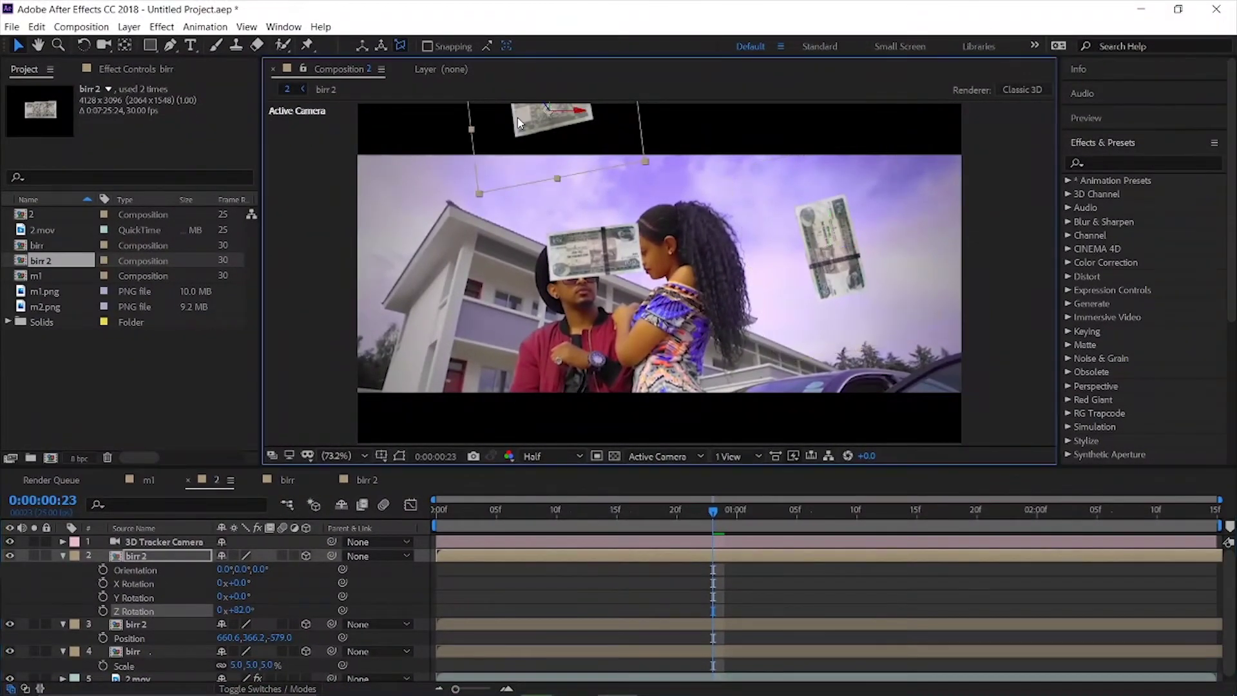
left_click(520, 122)
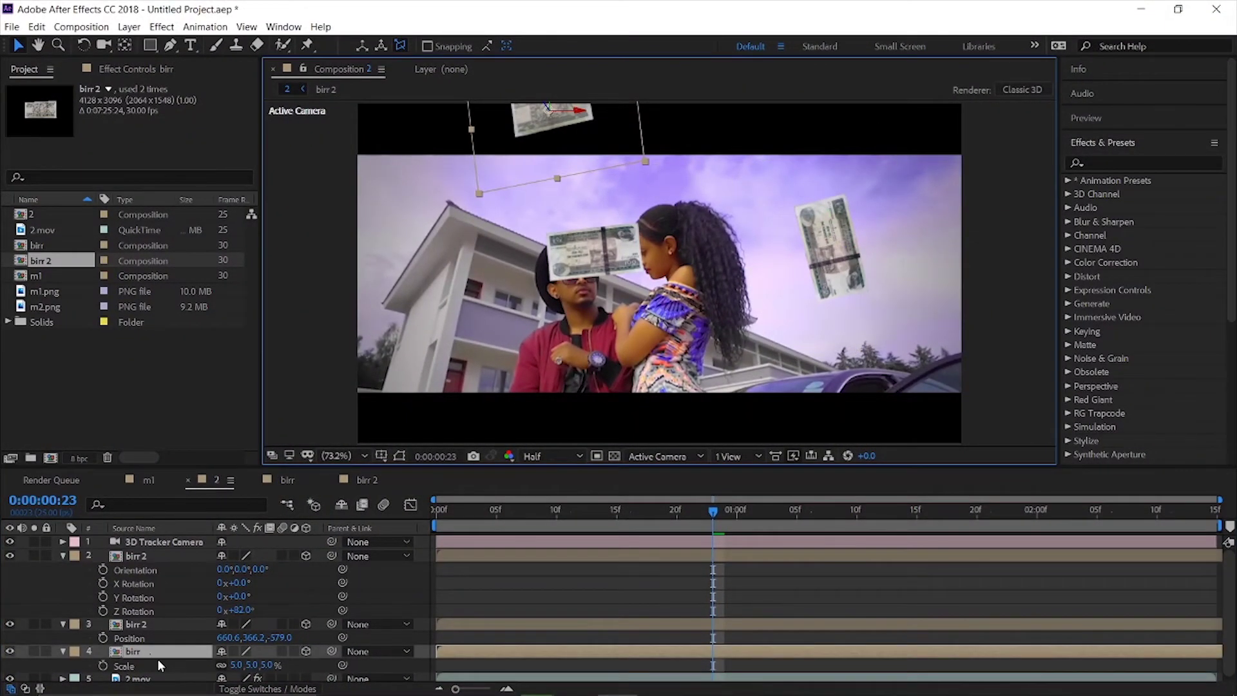
key("ctrl+d")
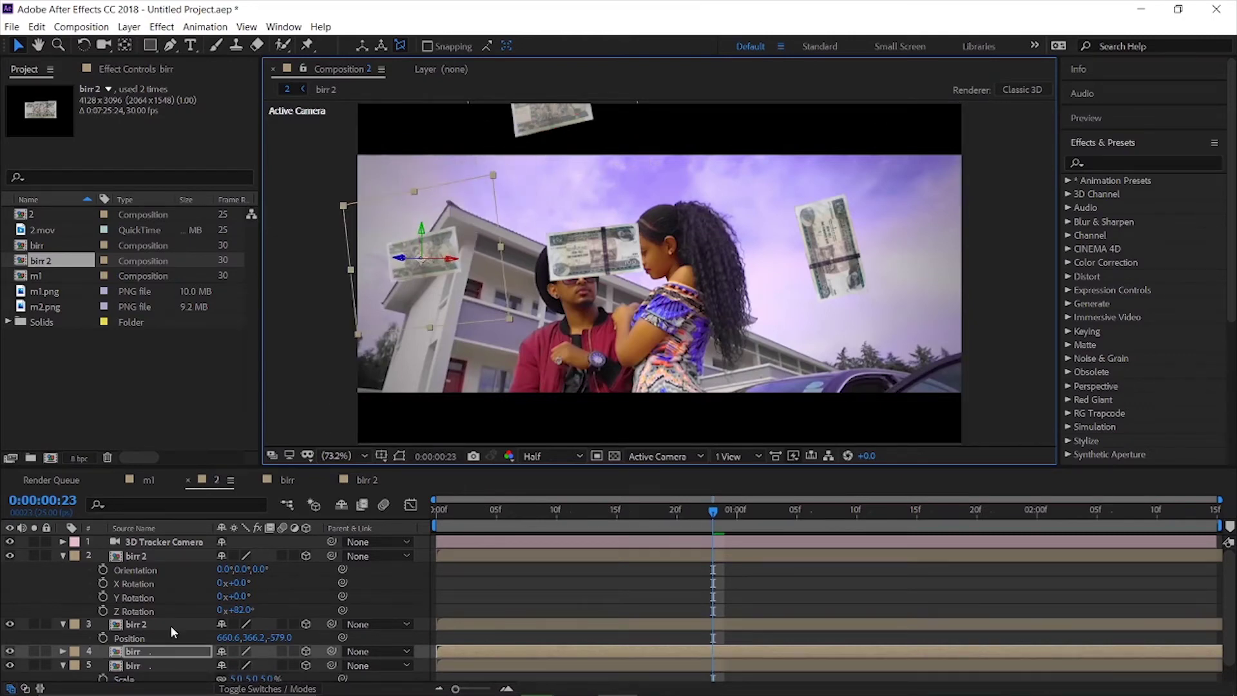
Check the bill placement by scrubbing to 1:18, selecting bills, and previewing from the first frame.
key("r")
left_click(438, 507)
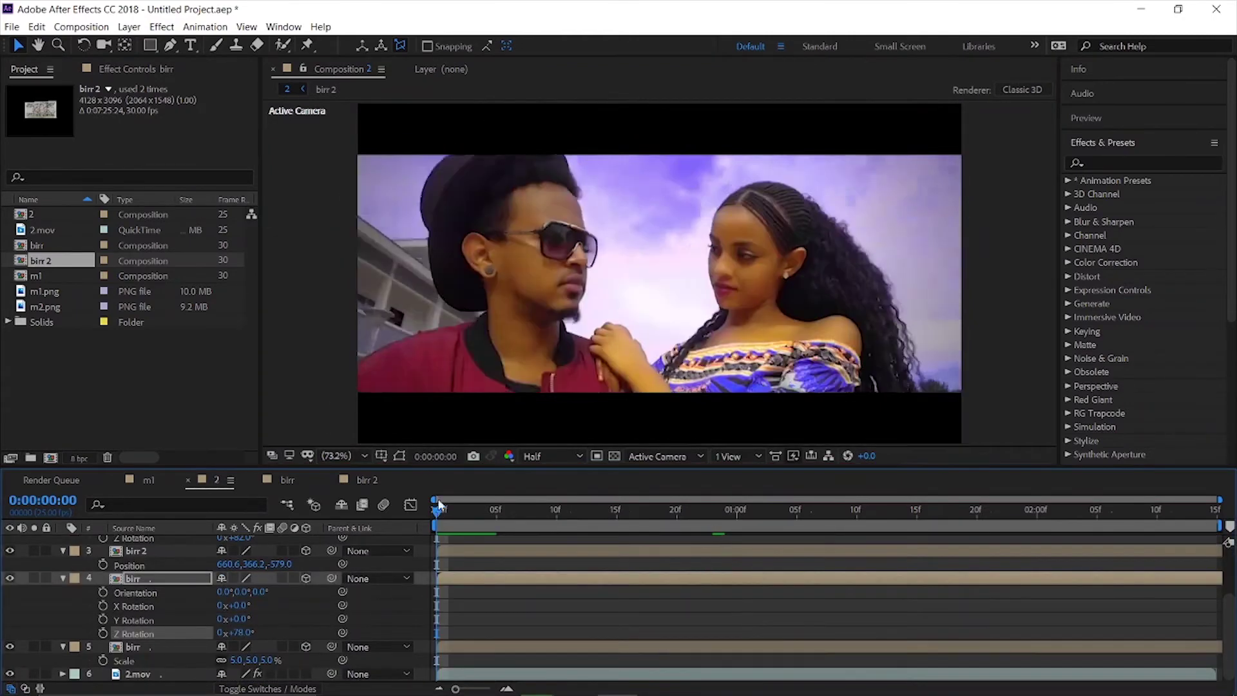
left_click_drag(438, 507, 953, 509)
left_click(597, 267)
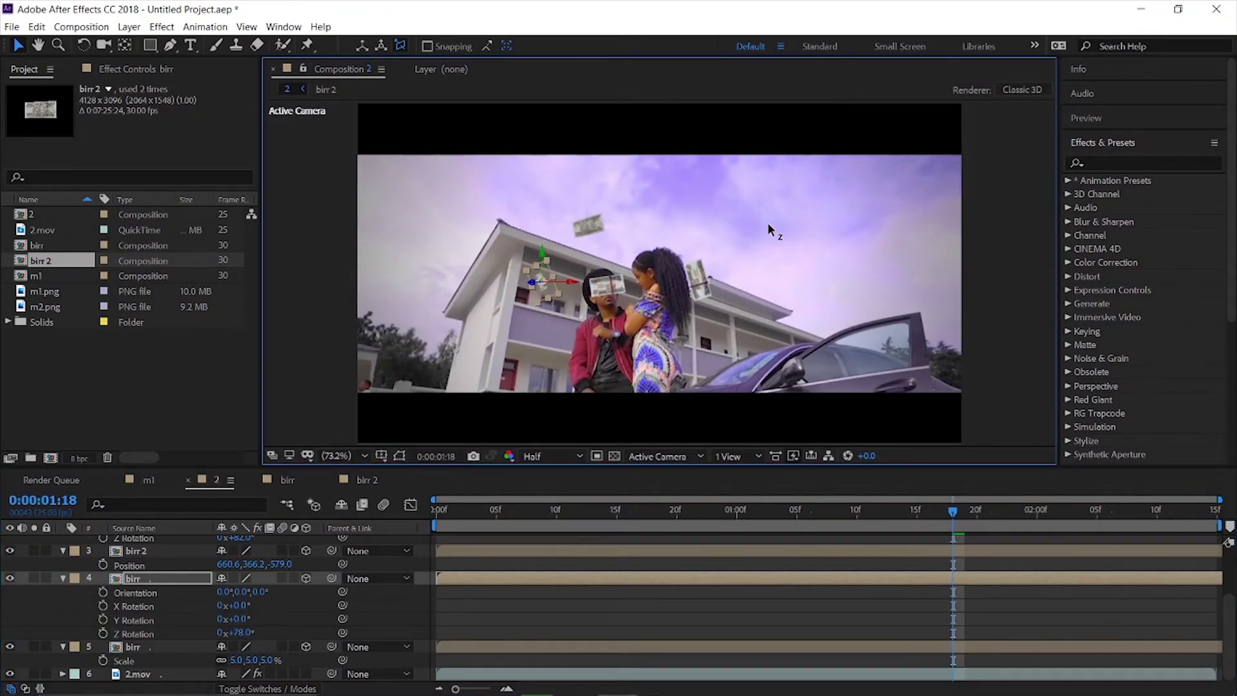
left_click(705, 292)
left_click(582, 226)
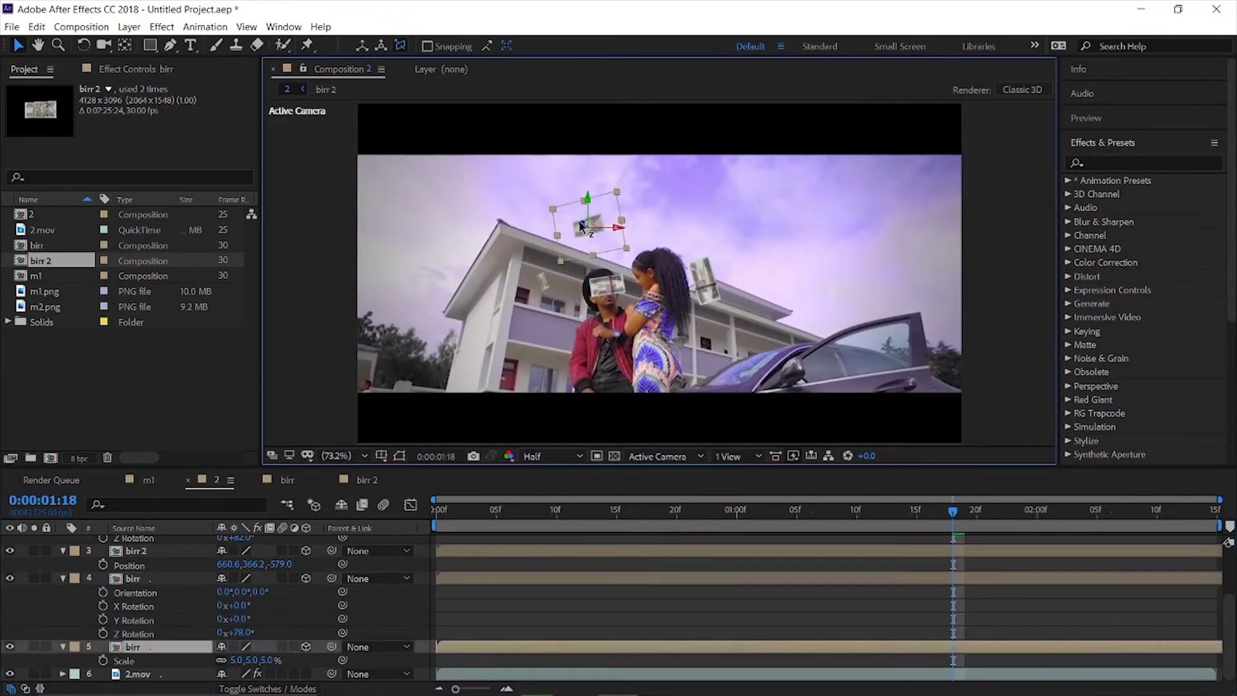
left_click(599, 295)
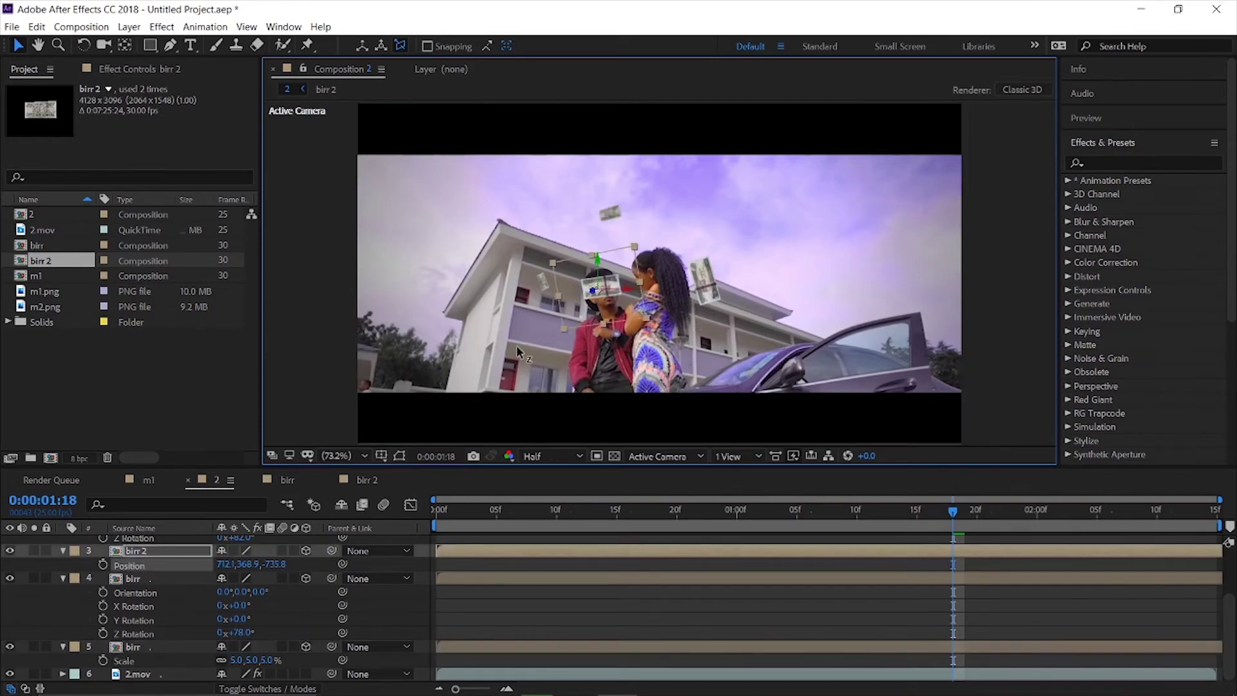
left_click(440, 515)
key("space")
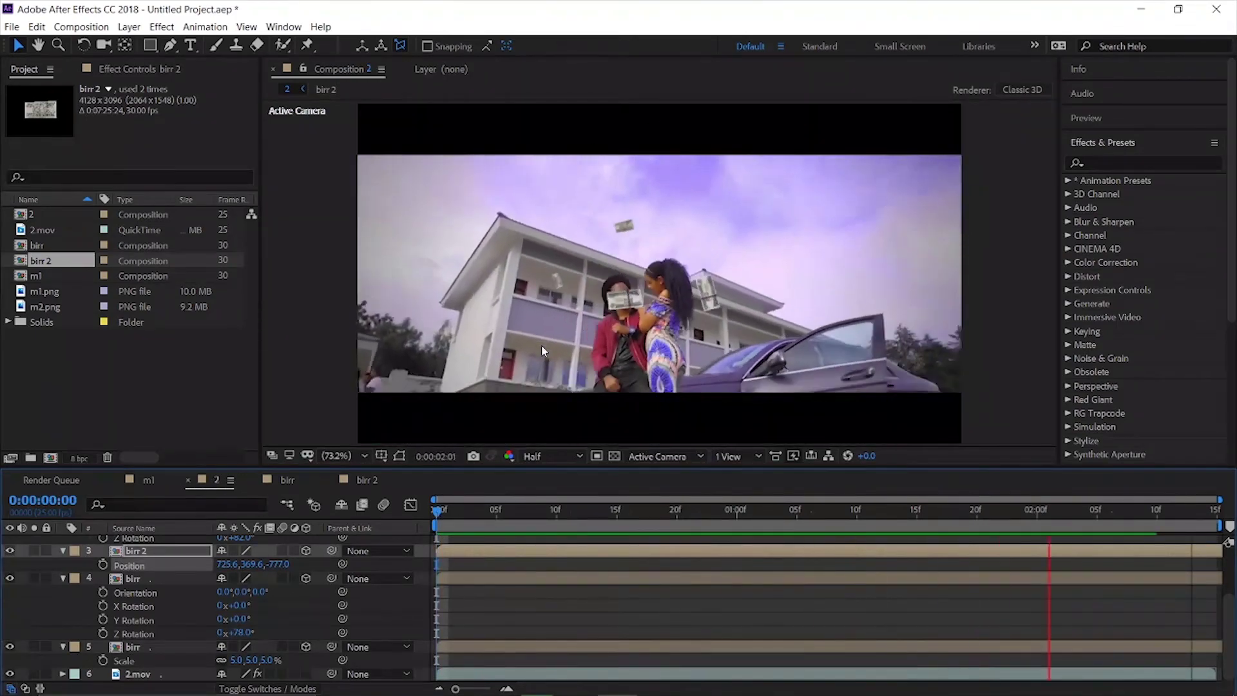
left_click_drag(507, 506, 961, 498)
Tilt the small upper bill's Z Rotation to 25° and shrink its Scale to 2%.
left_click(615, 212)
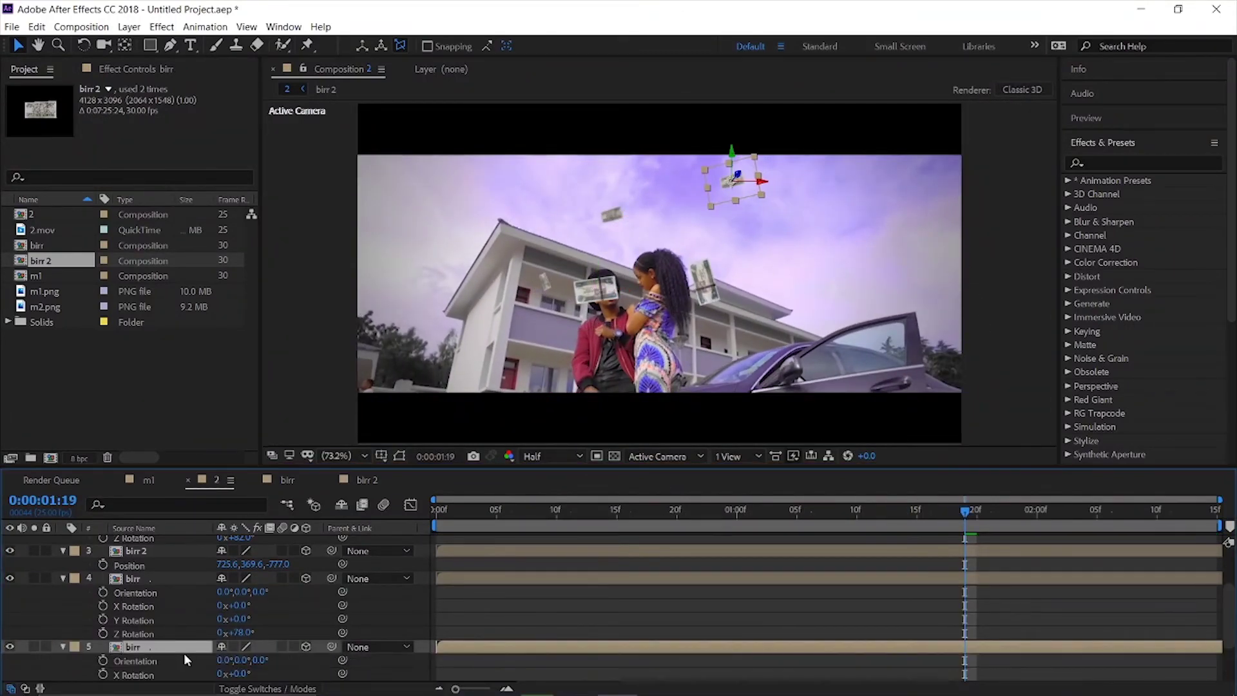
key("r")
left_click_drag(239, 633, 257, 628)
type("s")
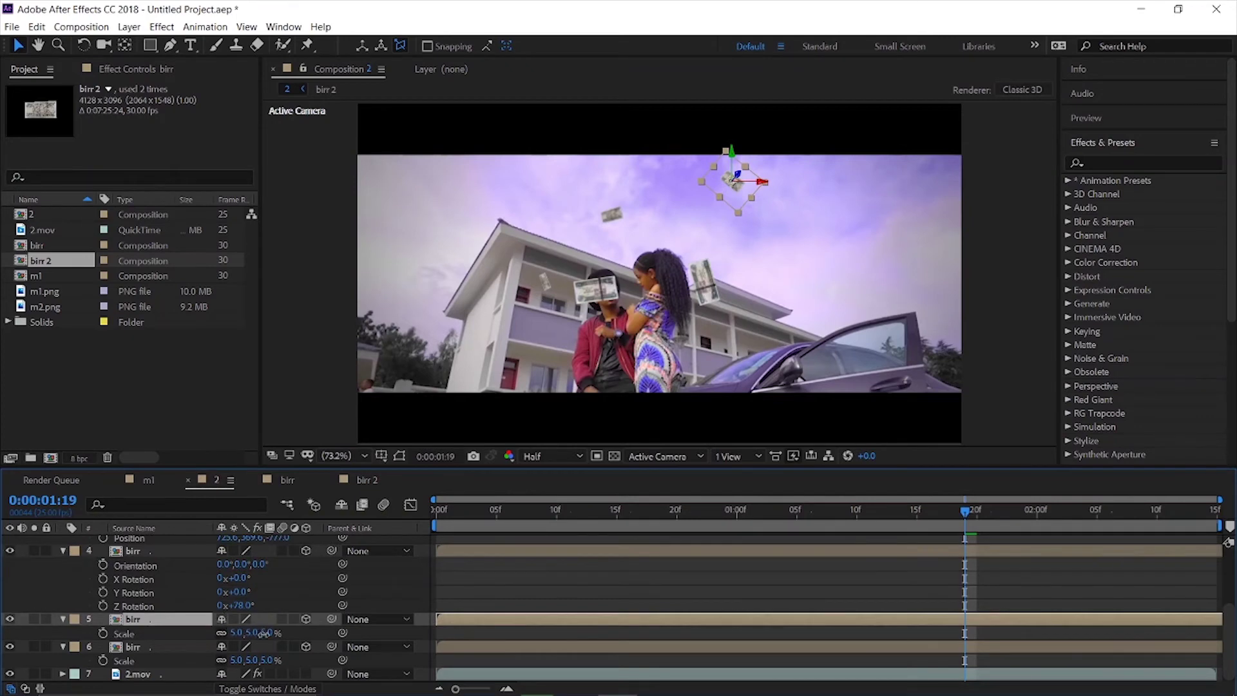
type("2")
key("Return")
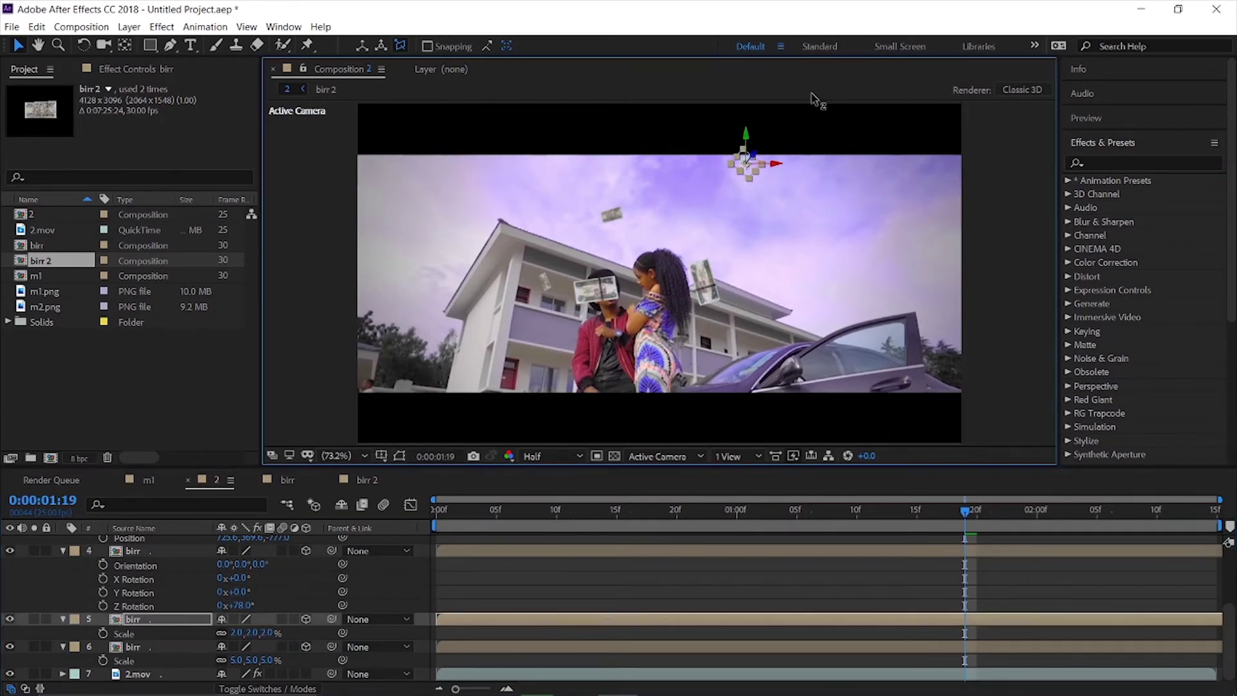
left_click(742, 188)
Collapse the expanded layer properties and duplicate a birr bill layer with Ctrl+D.
left_click(62, 647)
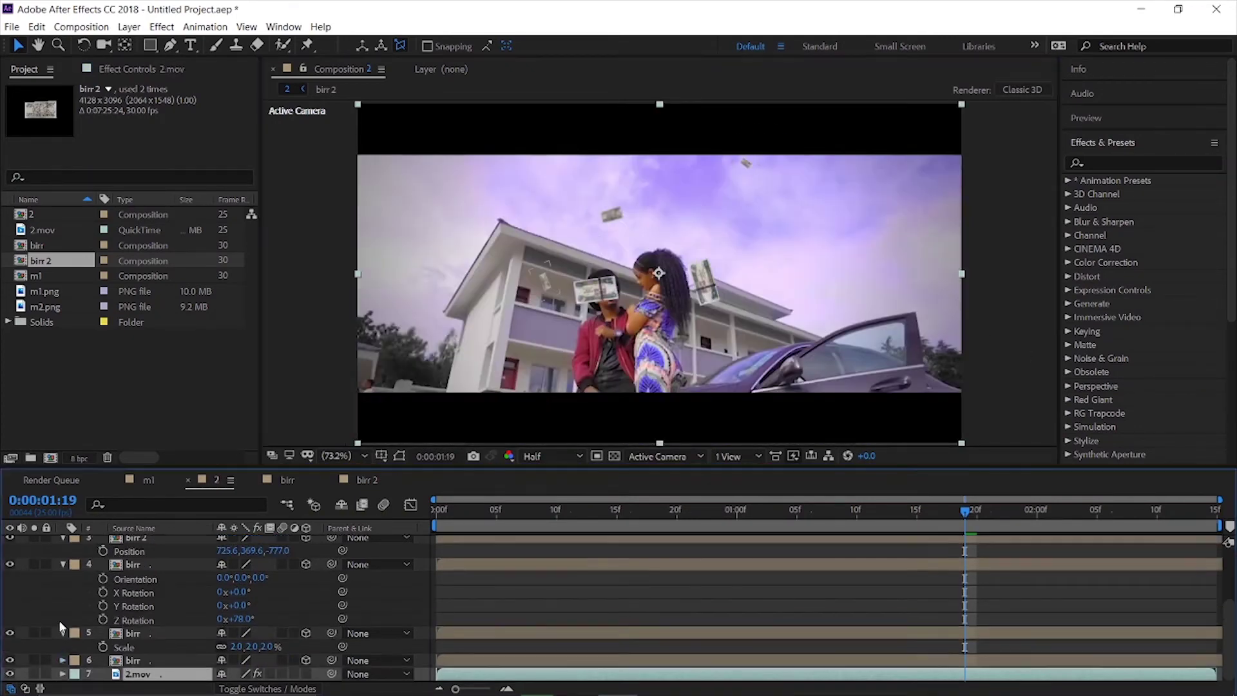
left_click(63, 632)
left_click(62, 592)
left_click(62, 582)
left_click(135, 611)
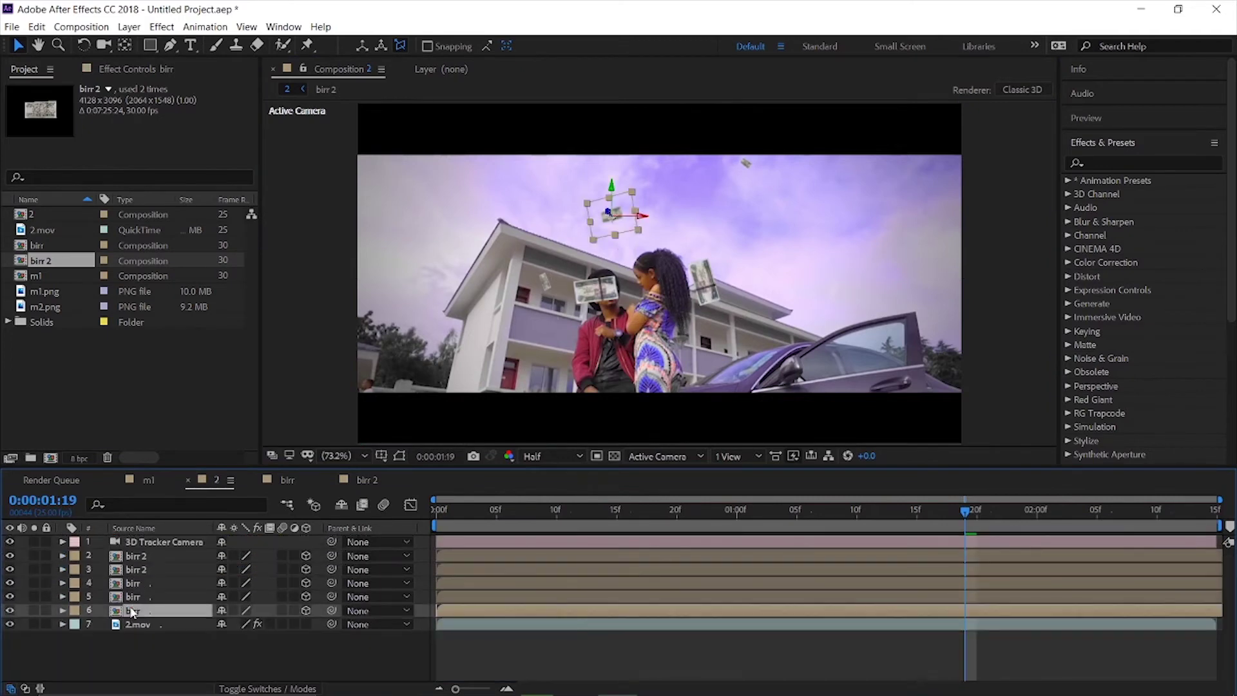
key("ctrl+d")
key("r")
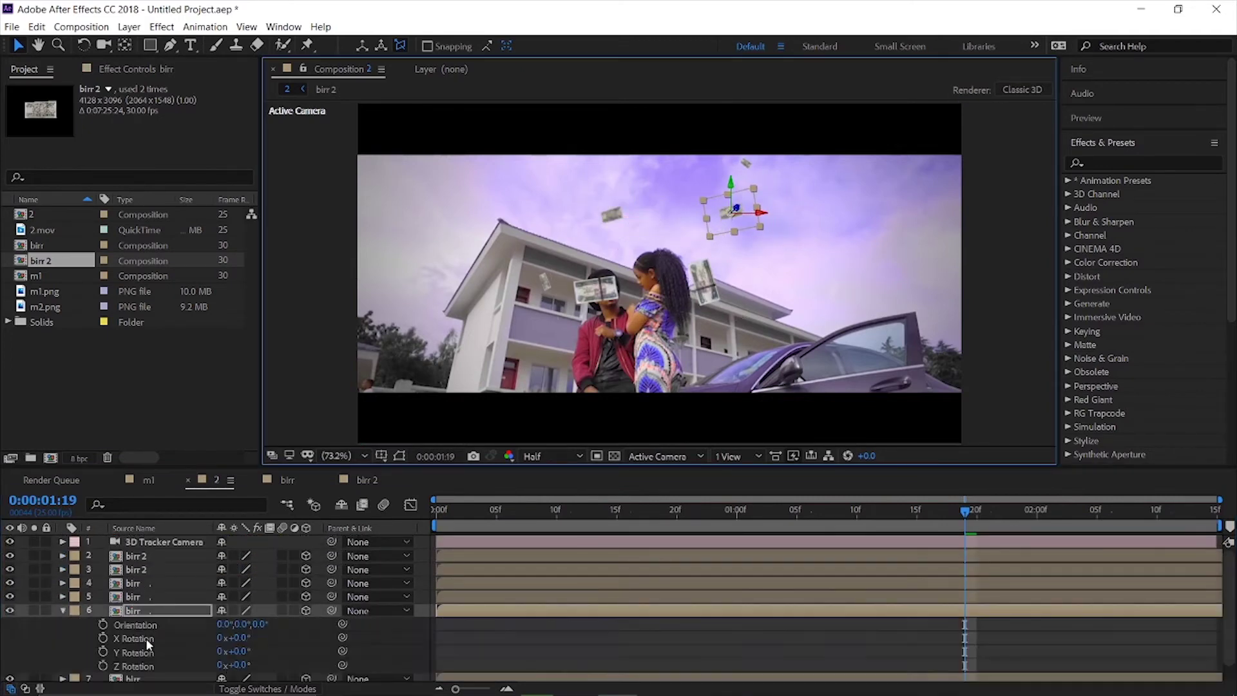
Duplicate a birr 2 bill, move the copy to the upper-left sky, tilt it -32°, and preview.
left_click(596, 290)
key("ctrl+d")
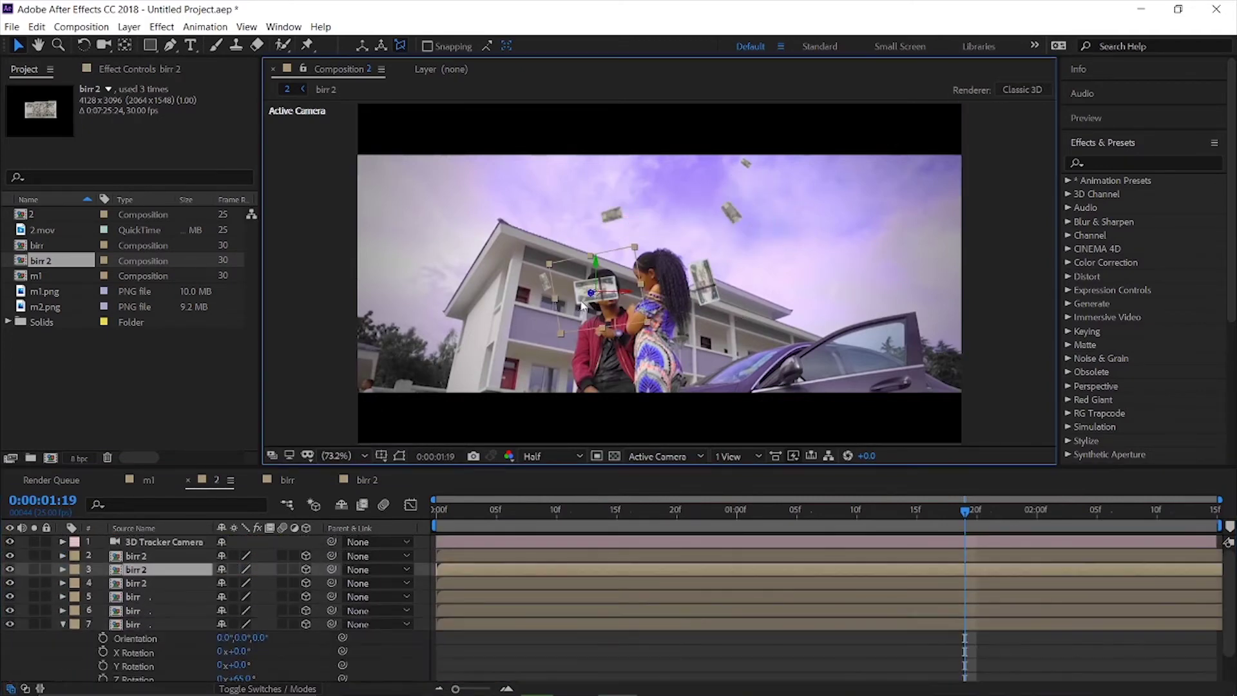
left_click_drag(605, 287, 528, 182)
key("r")
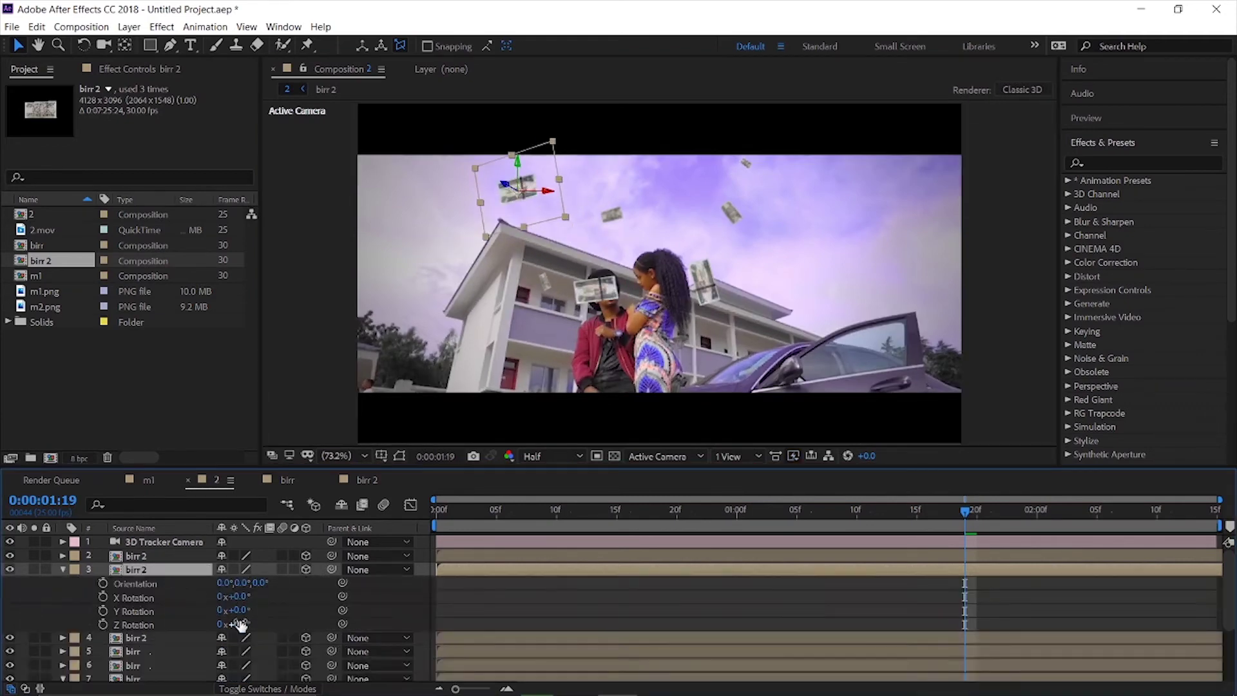
left_click_drag(529, 197, 644, 275)
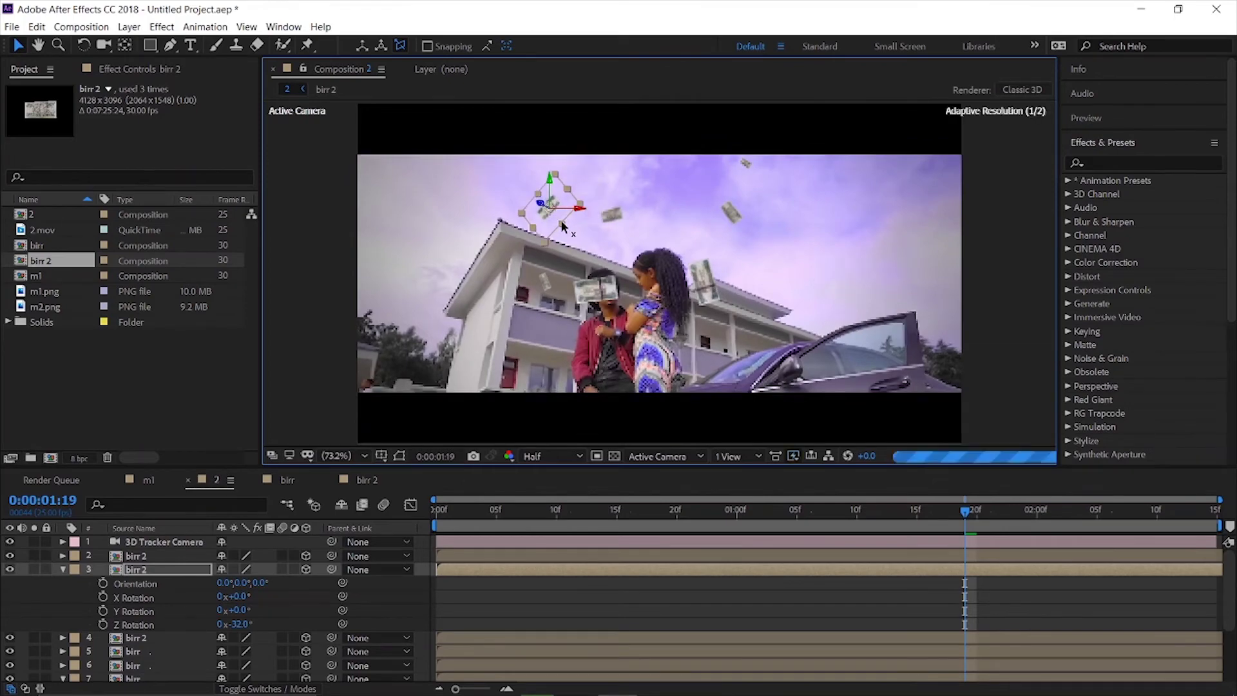
left_click(437, 516)
left_click(454, 440)
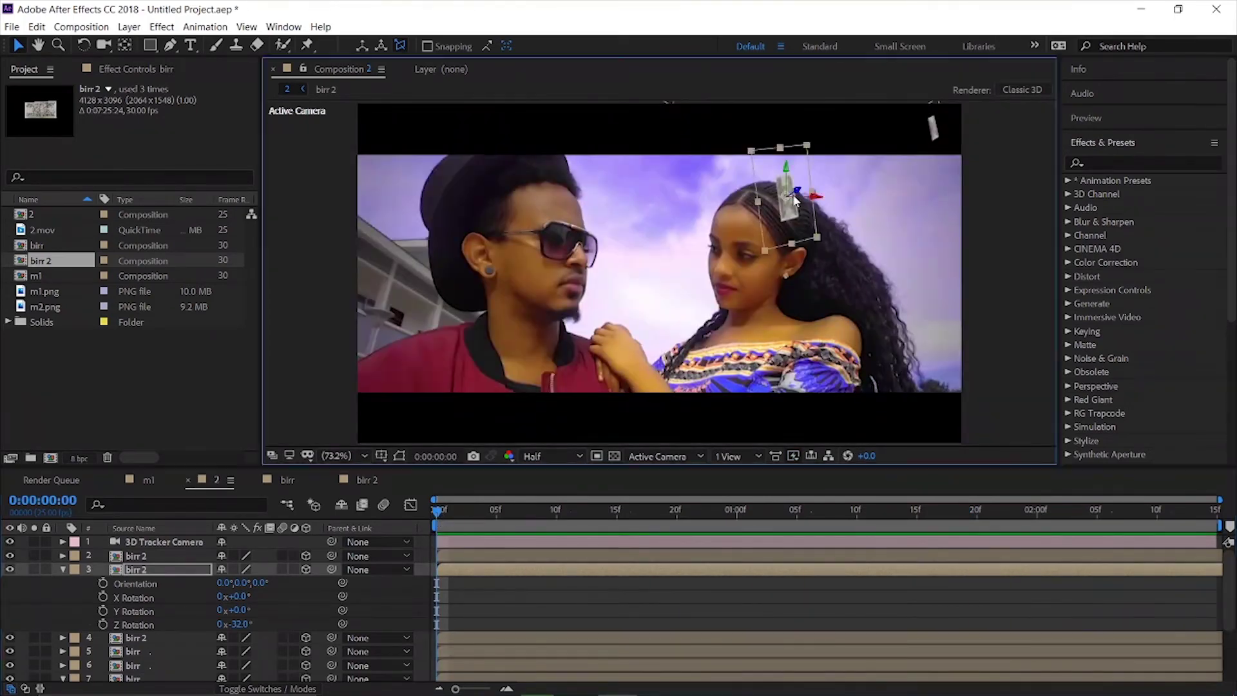
key("space")
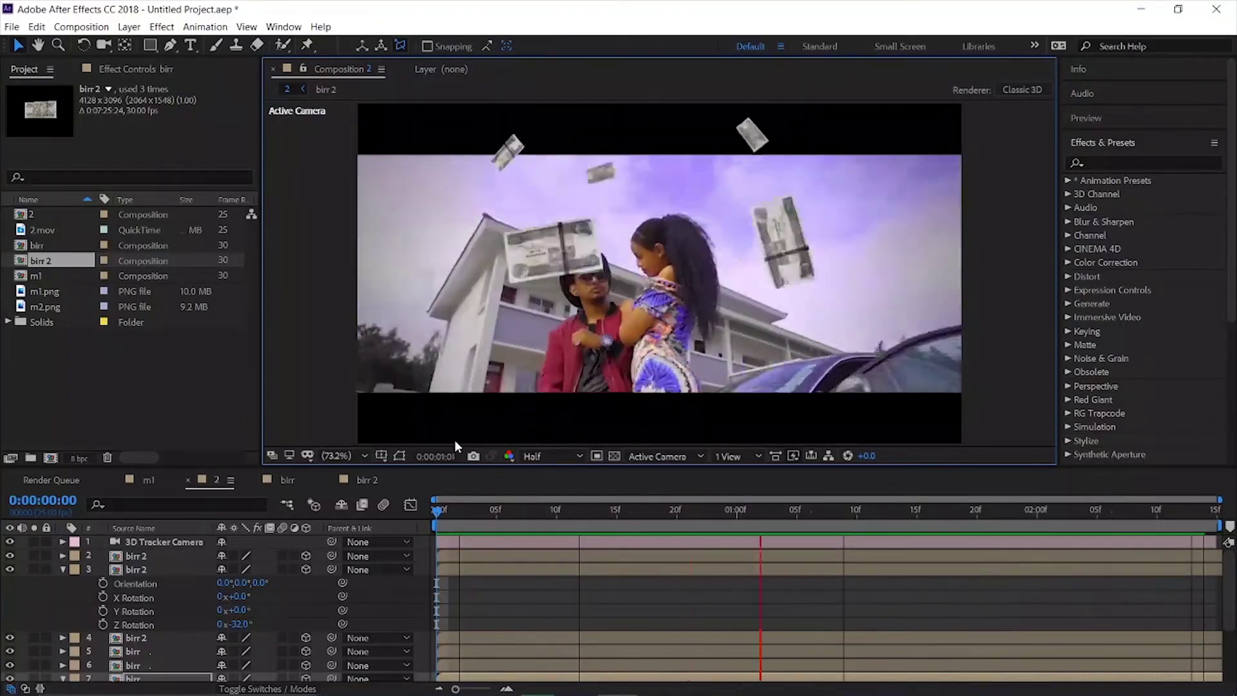
key("space")
Duplicate the tilted birr 2 copy again, place it higher in the sky, and preview.
left_click(62, 569)
left_click(569, 229)
key("ctrl+d")
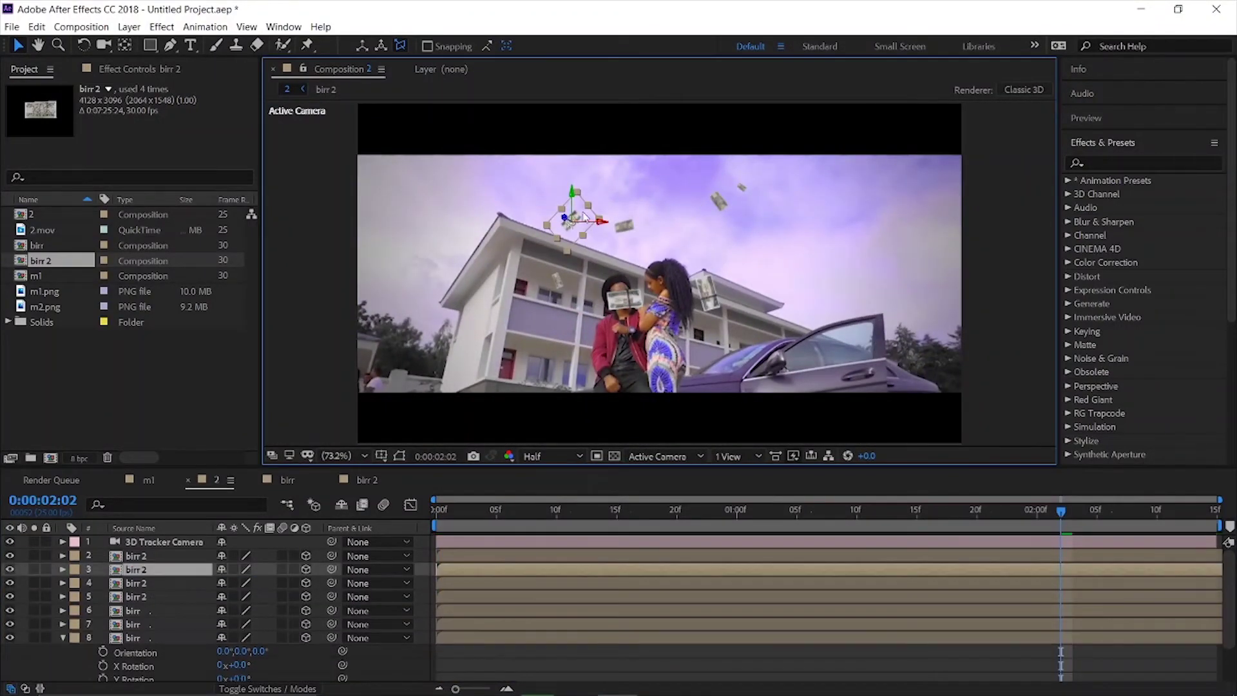
left_click_drag(569, 228, 608, 186)
key("s")
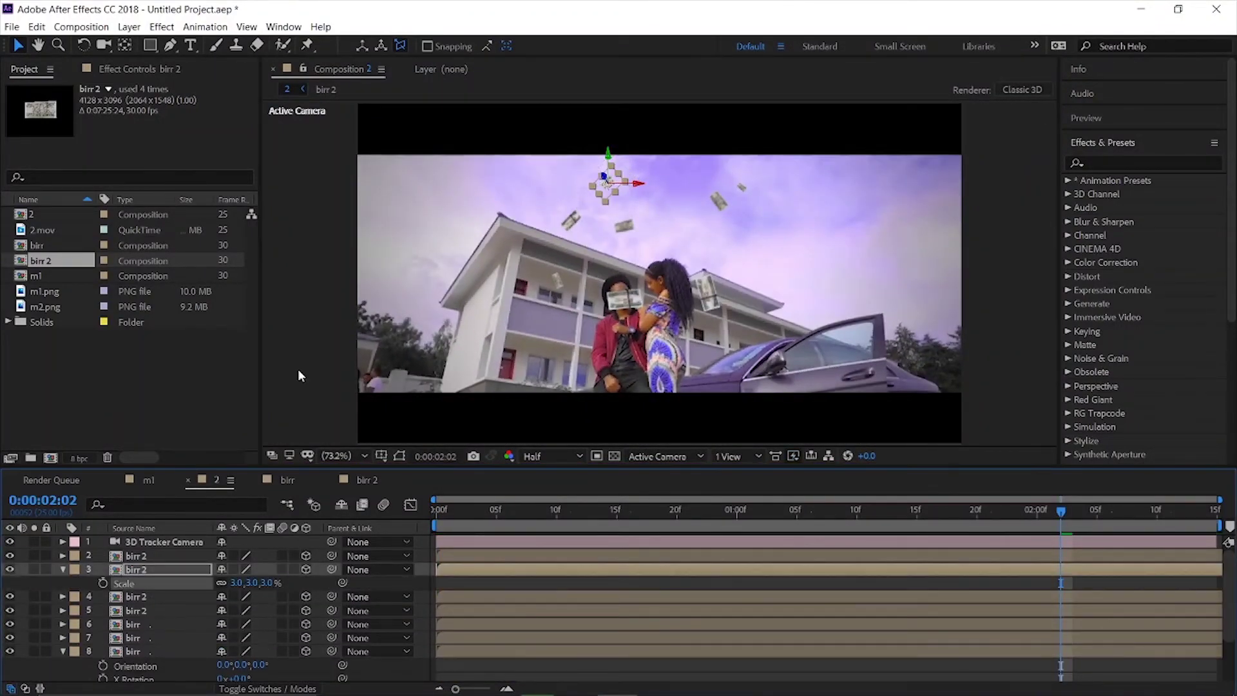
left_click(344, 404)
left_click(439, 509)
key("space")
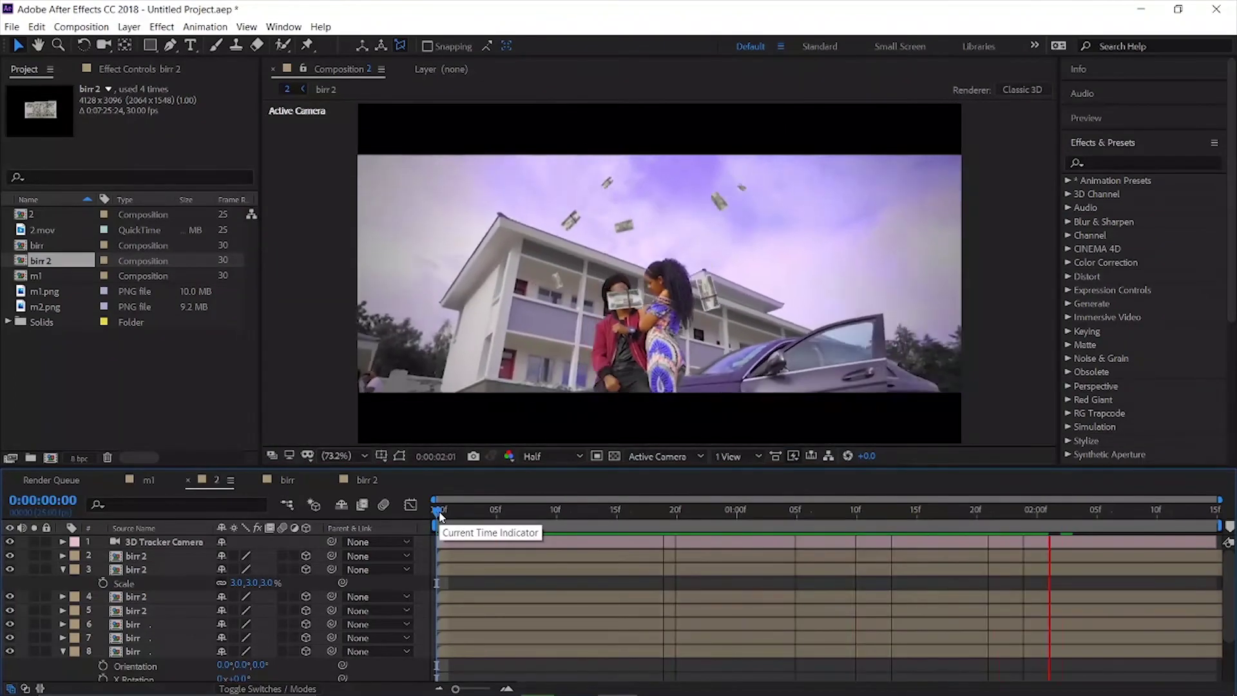
Collapse layers 3 and 8 and preview the bill arrangement from the first frame.
left_click(63, 569)
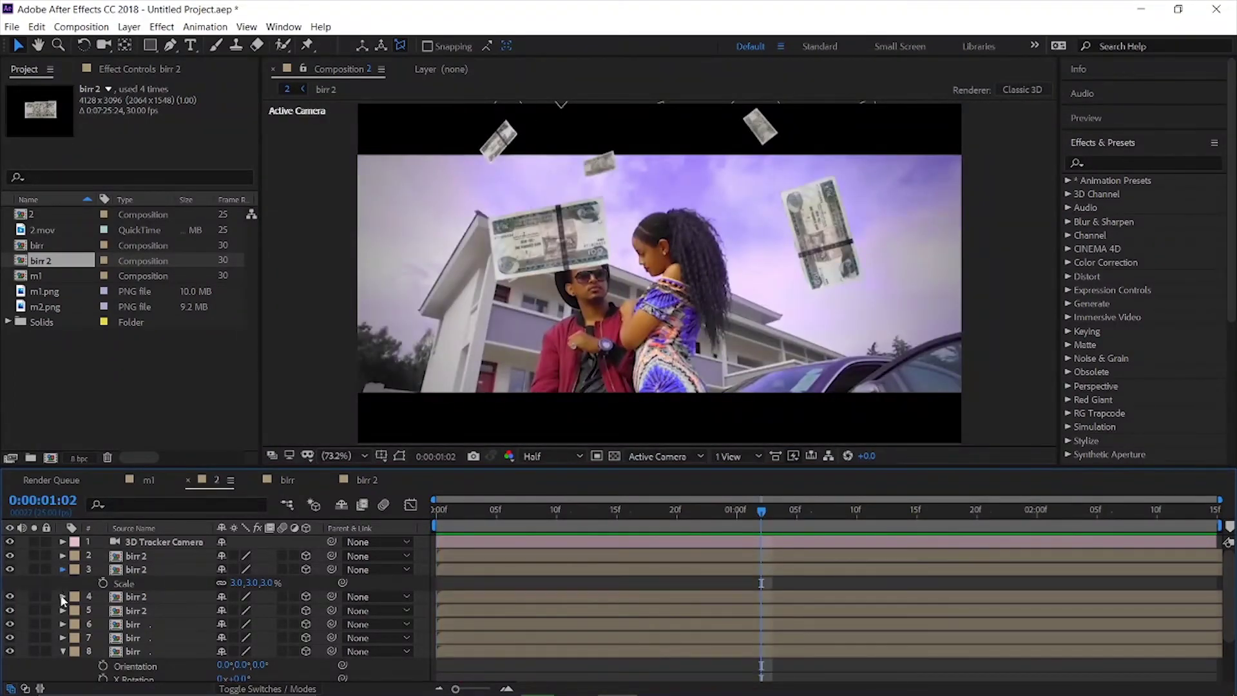
left_click(63, 638)
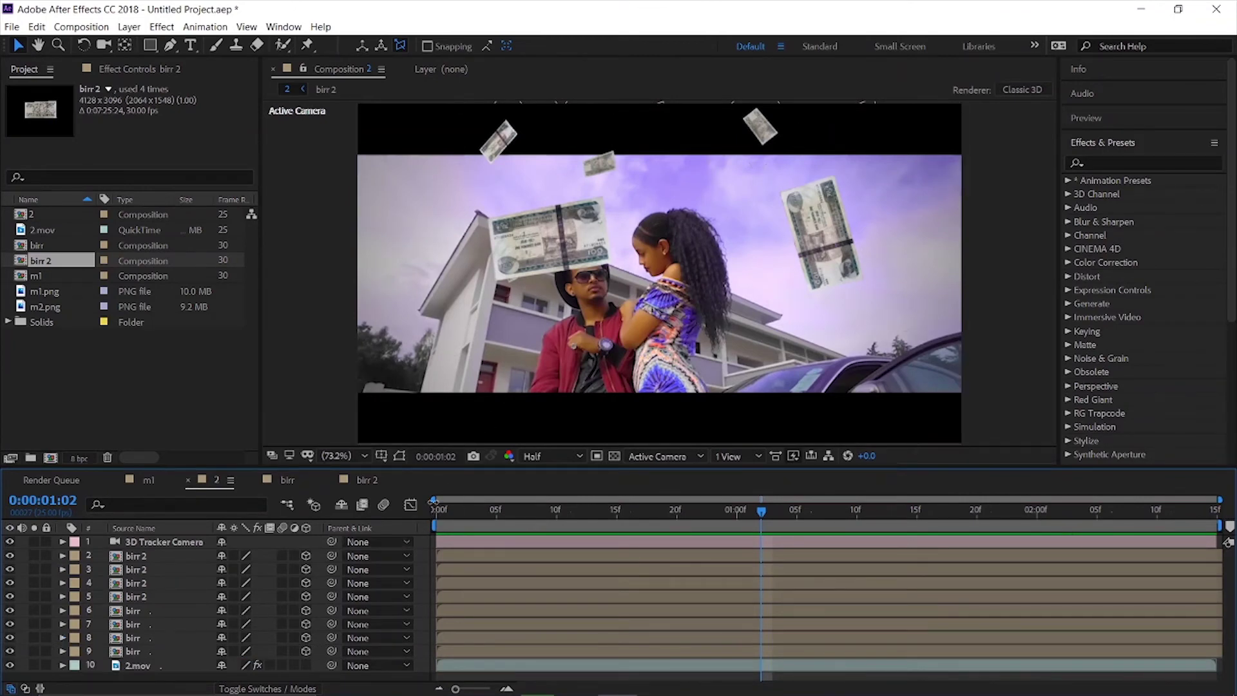
left_click(437, 509)
key("space")
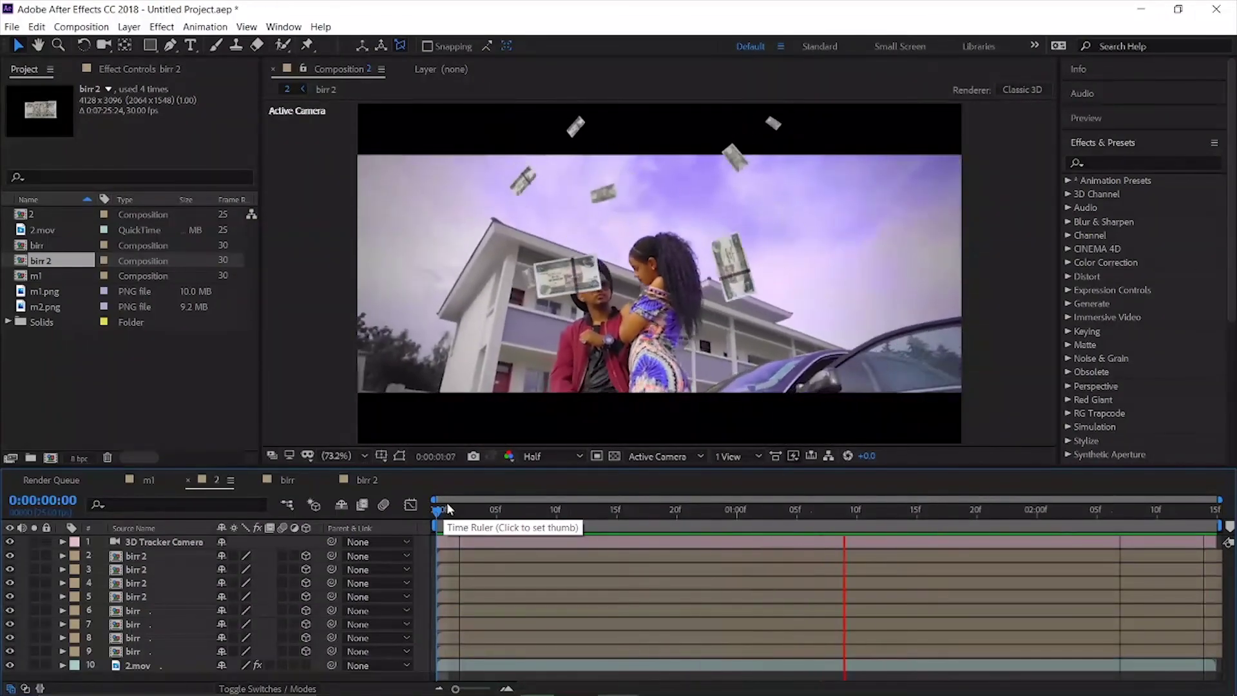
key("space")
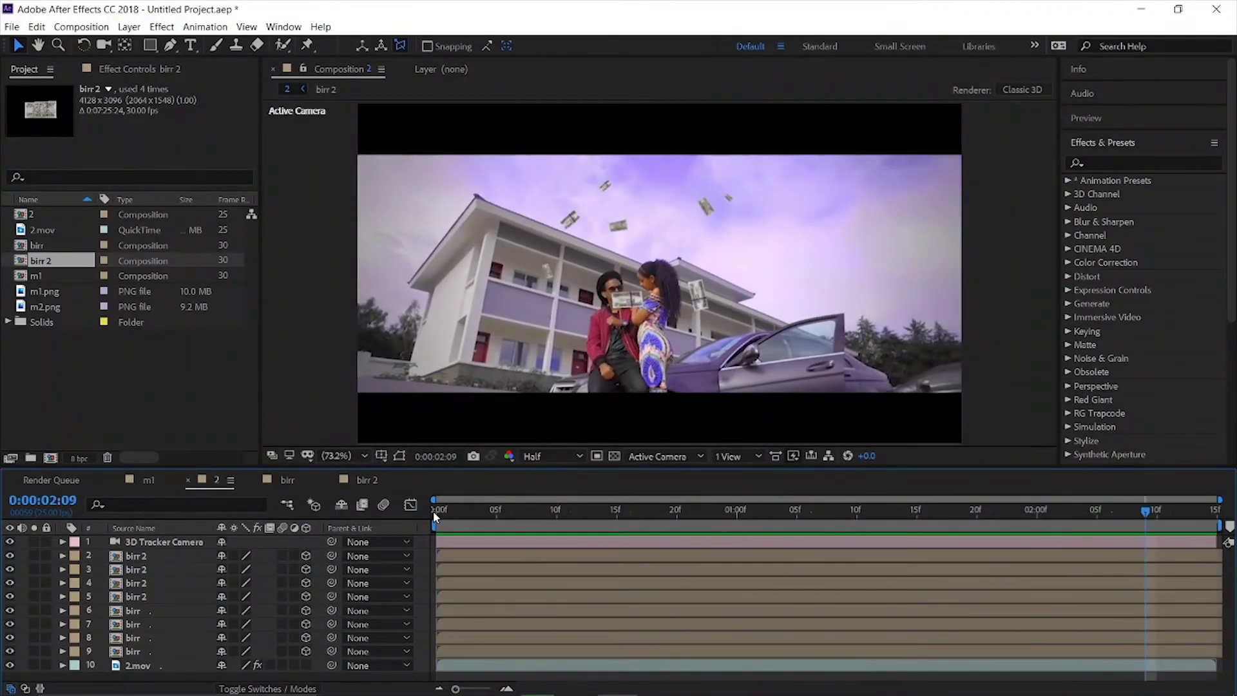
left_click(433, 509)
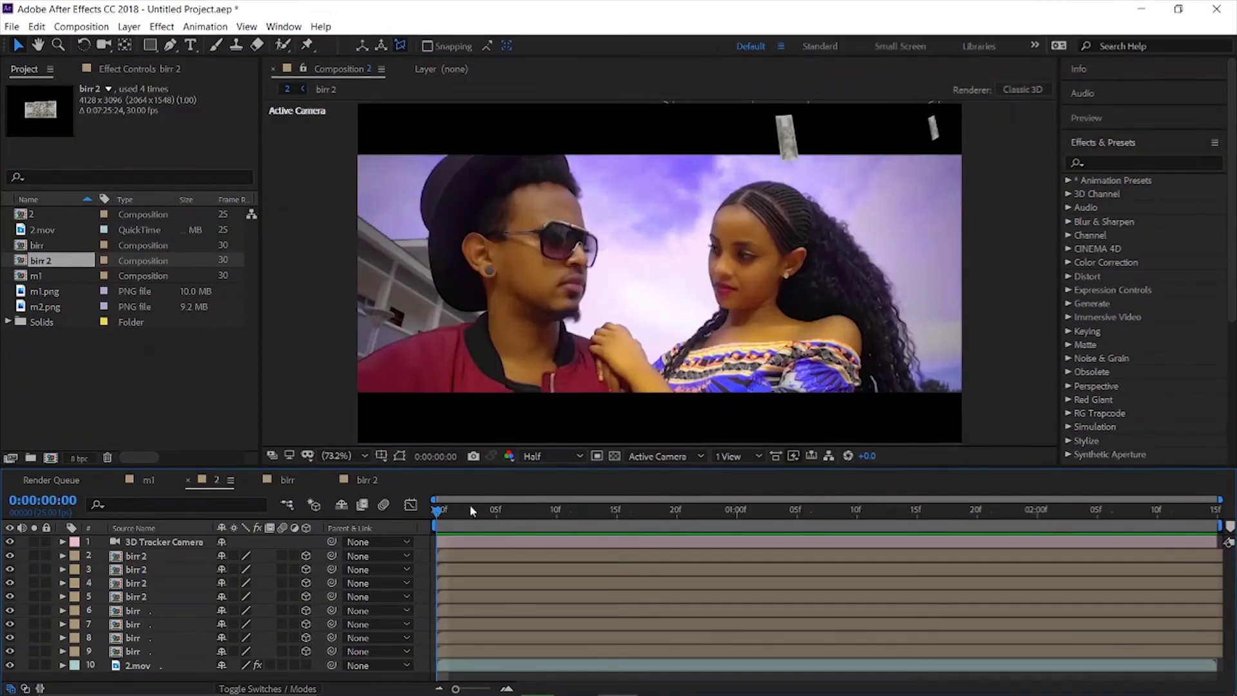
key("space")
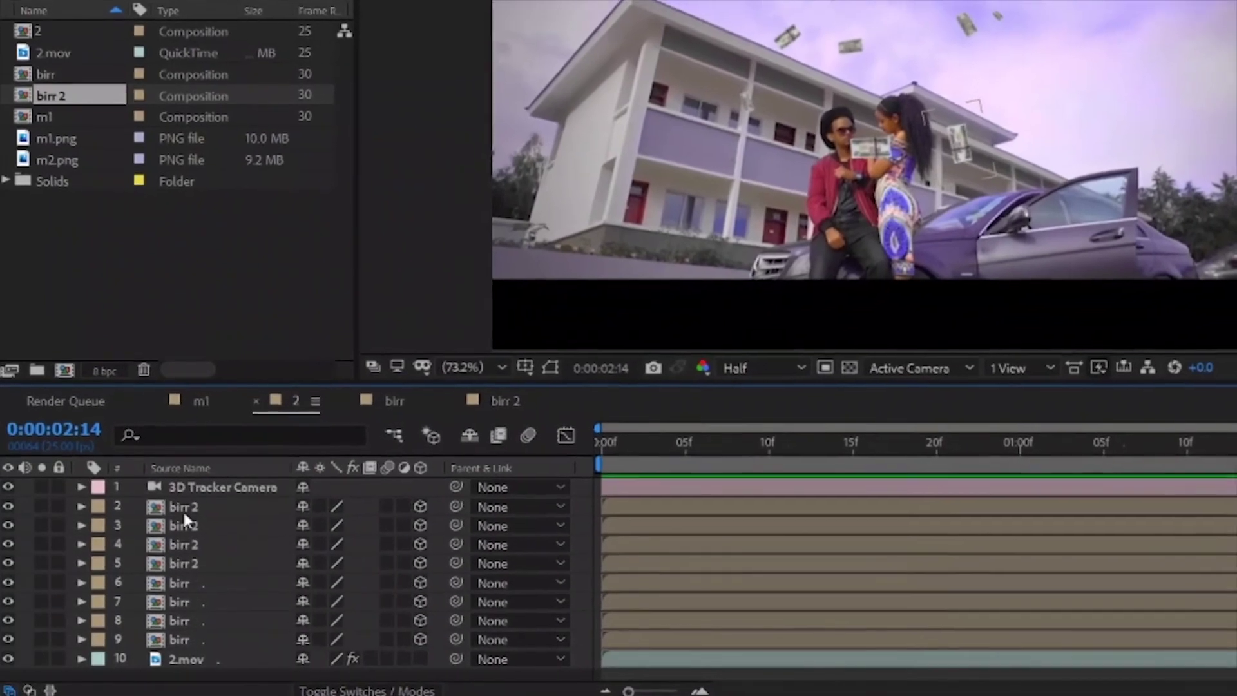
Keyframe Position on all eight bill layers, raise layer 2's start at frame 0, and preview the fall.
left_click(183, 508)
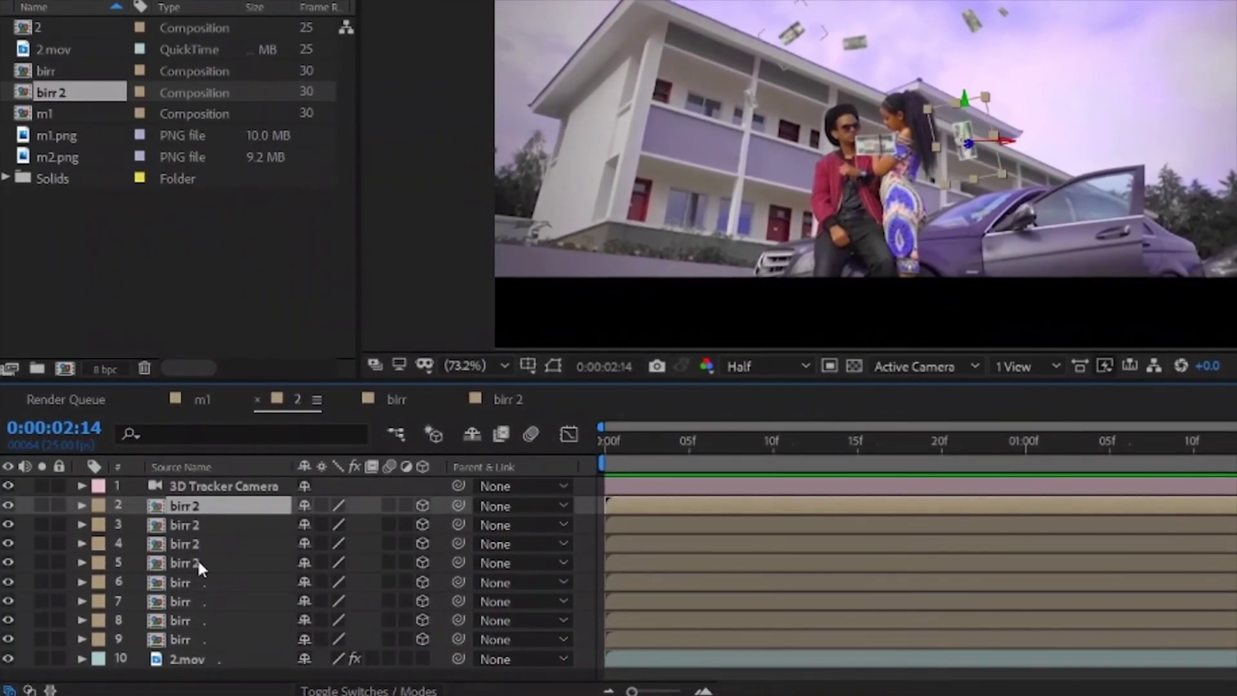
left_click(181, 640, "shift")
key("p")
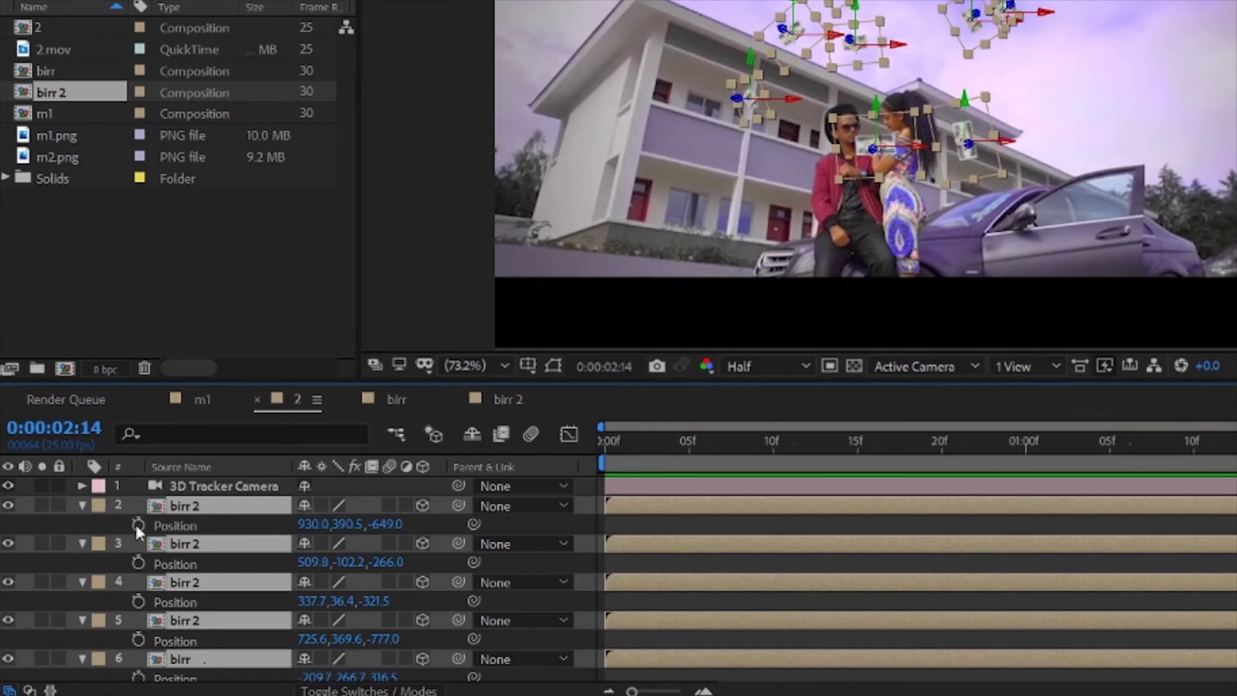
left_click(137, 523)
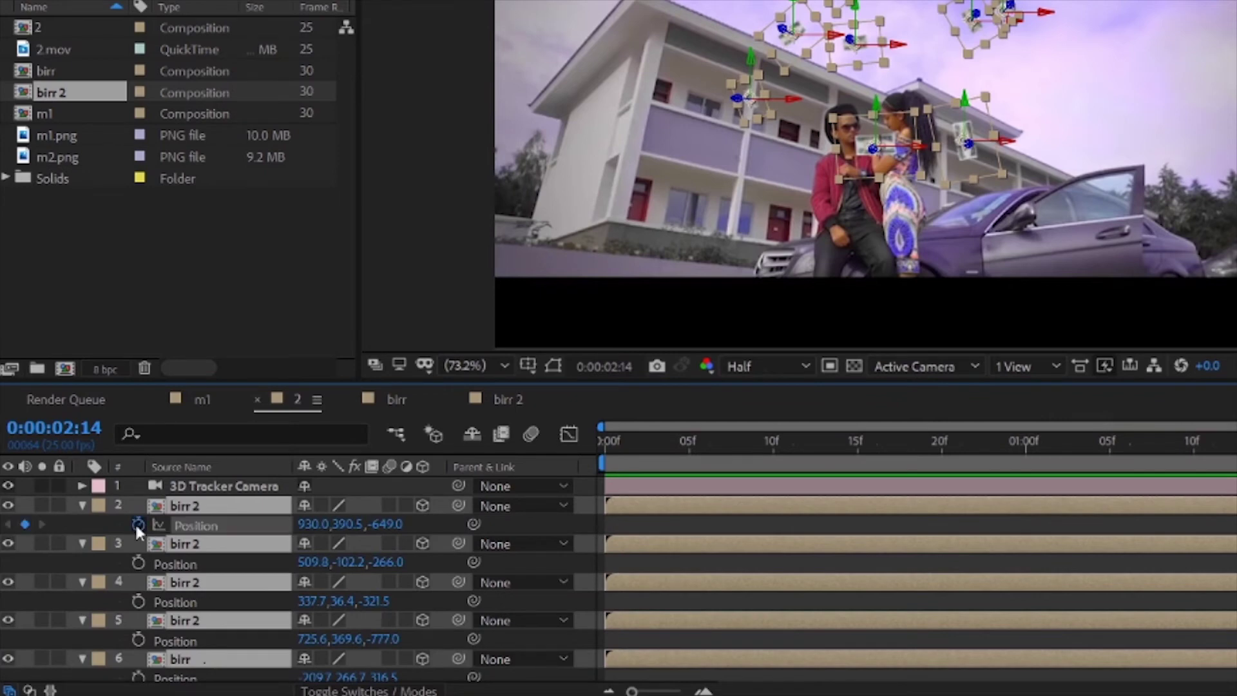
left_click(606, 438)
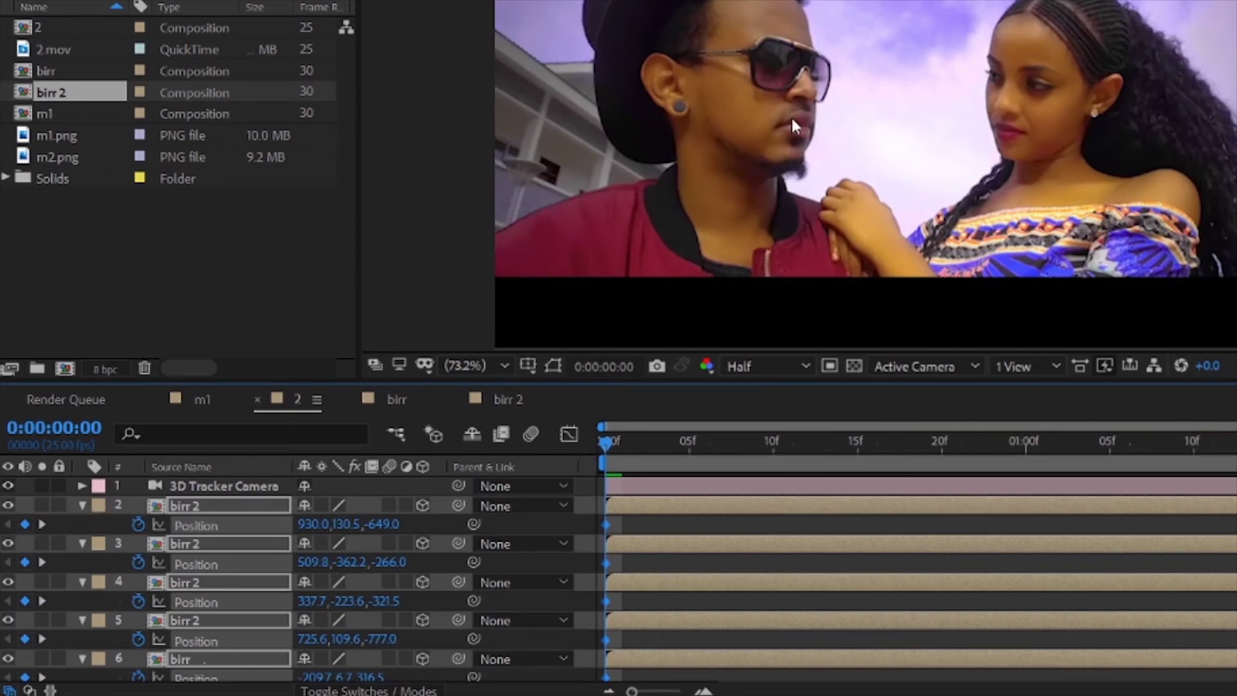
key("space")
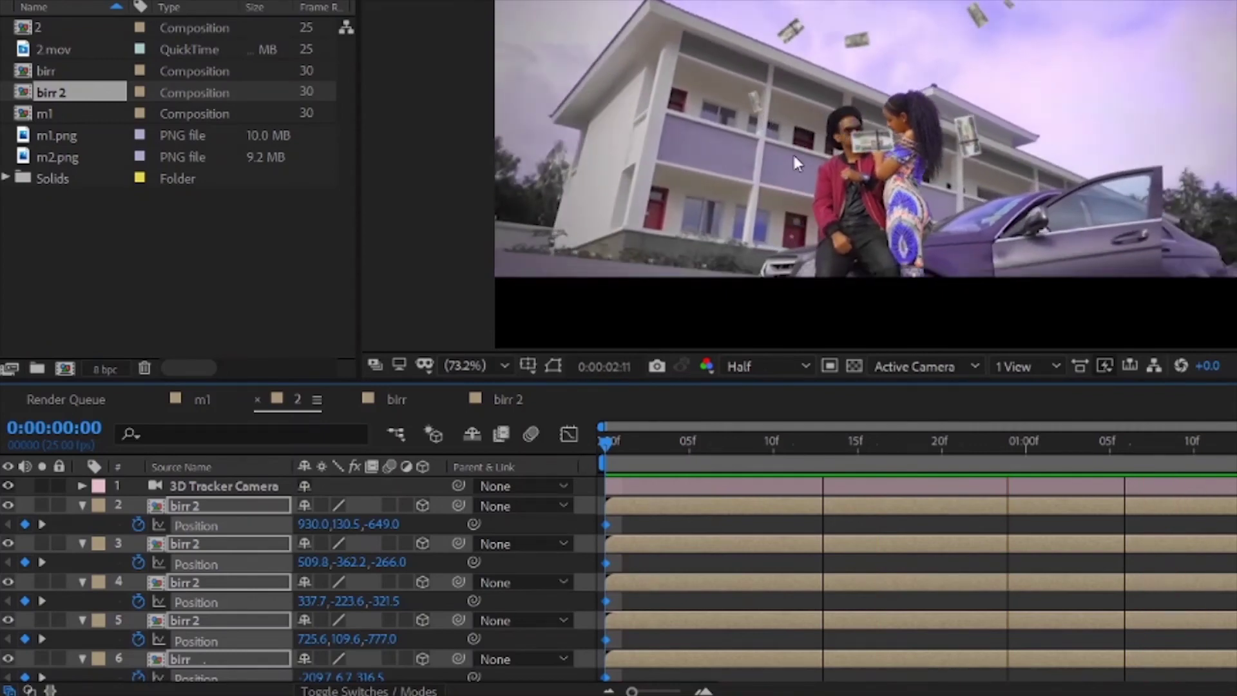
key("space")
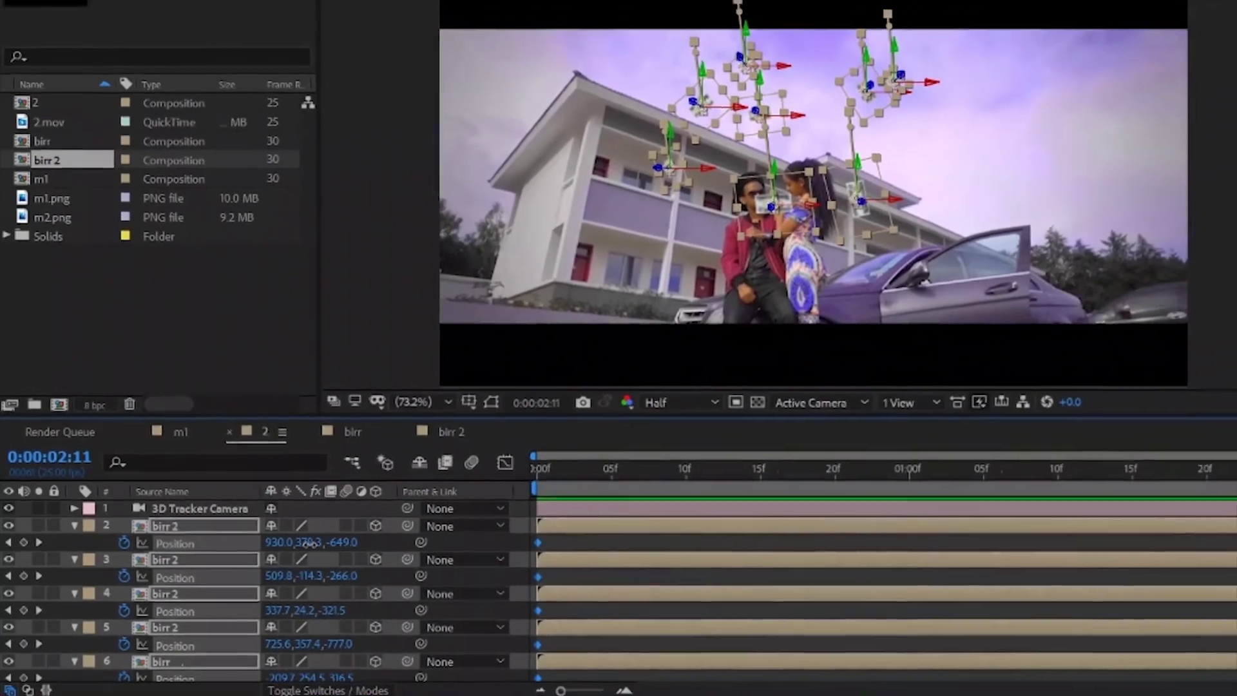
left_click(305, 541)
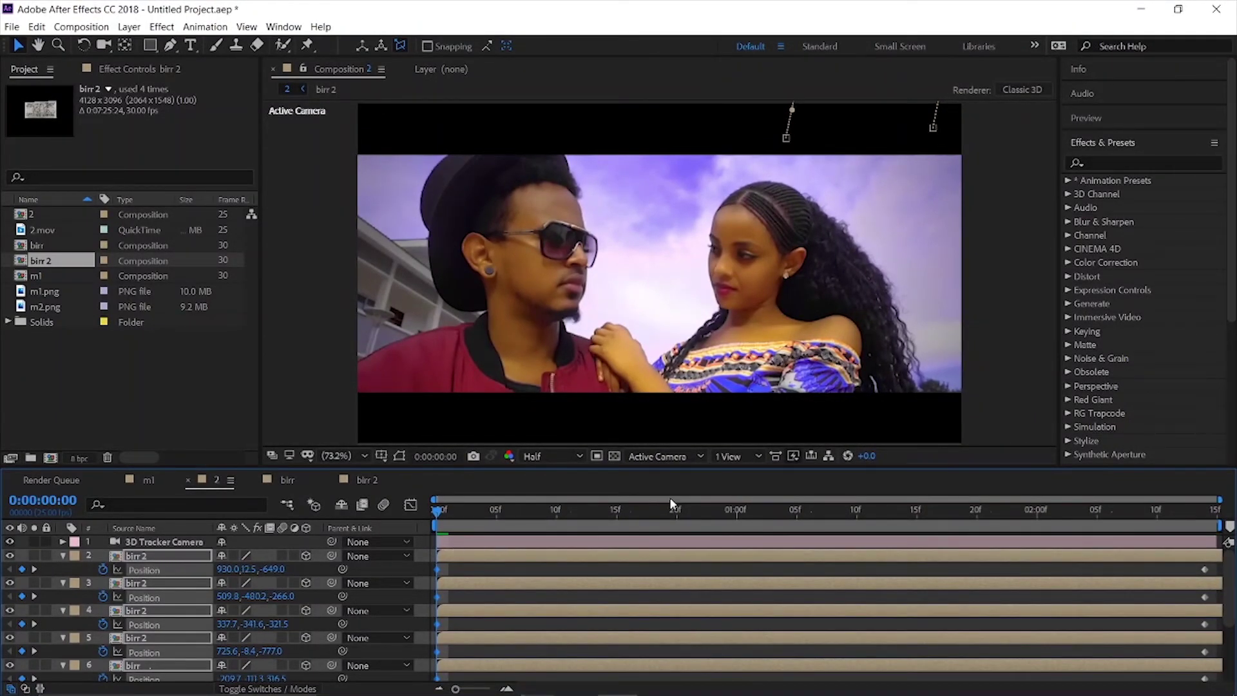
key("space")
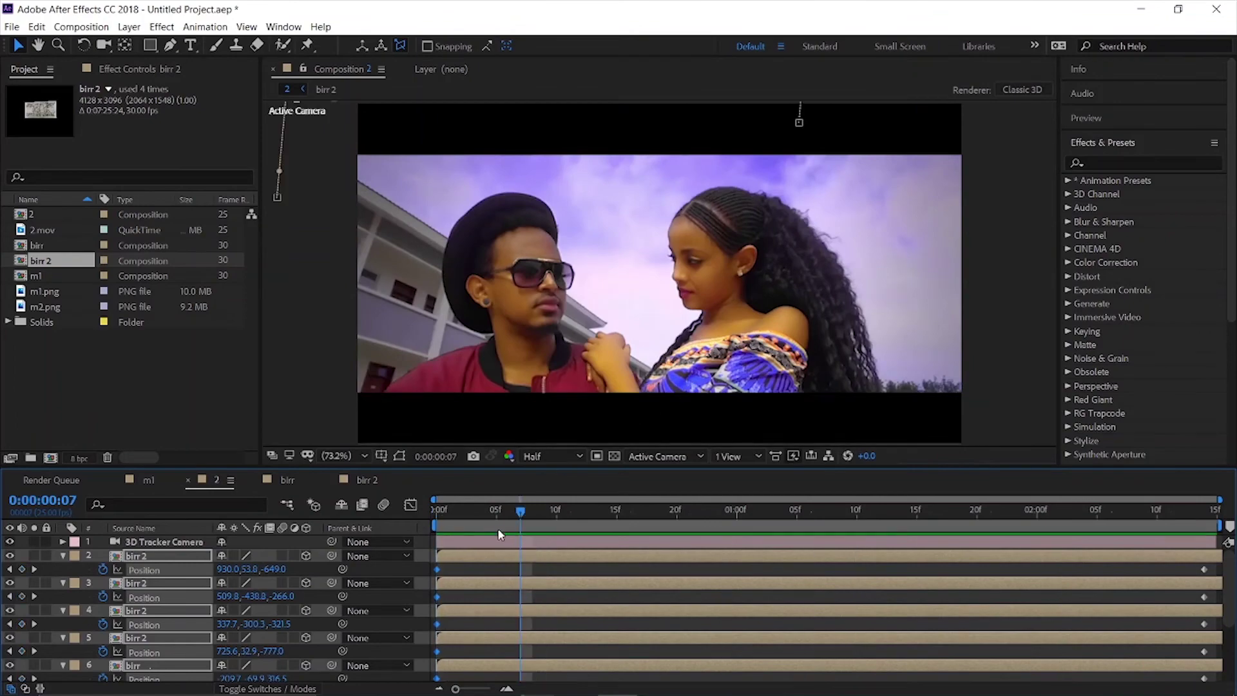
left_click(449, 513)
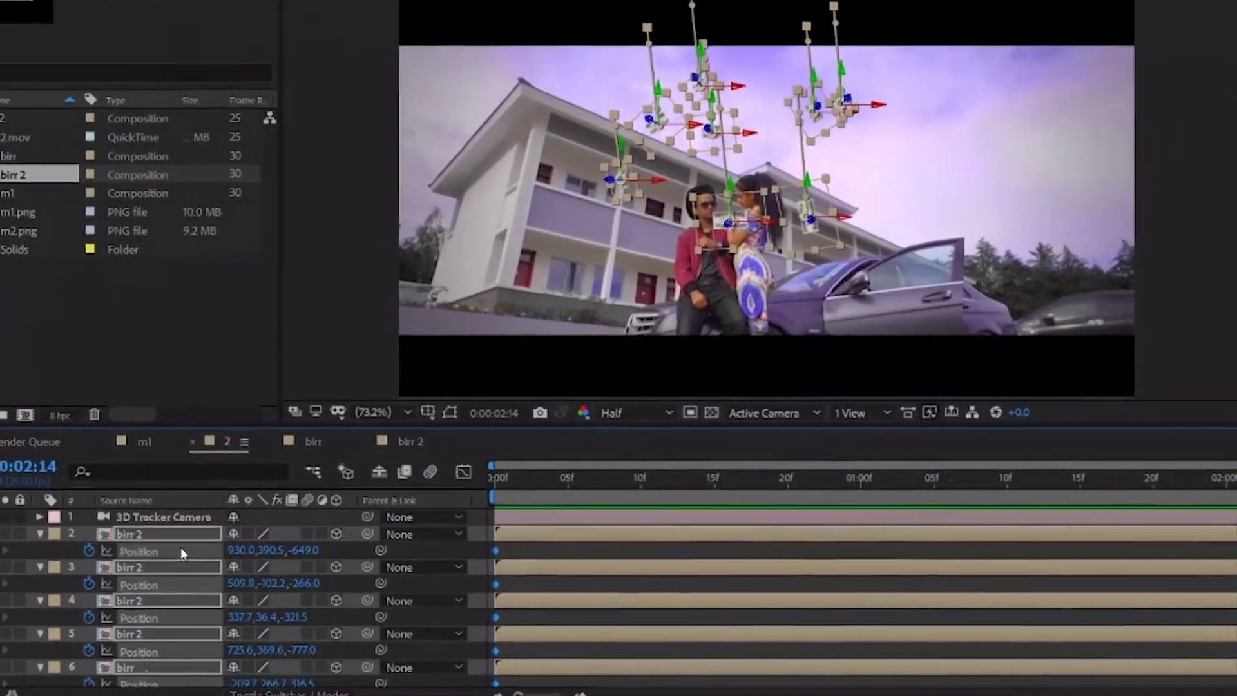
Add Orientation keyframes to two bills and change layer 2's starting orientation at frame 0.
key("r")
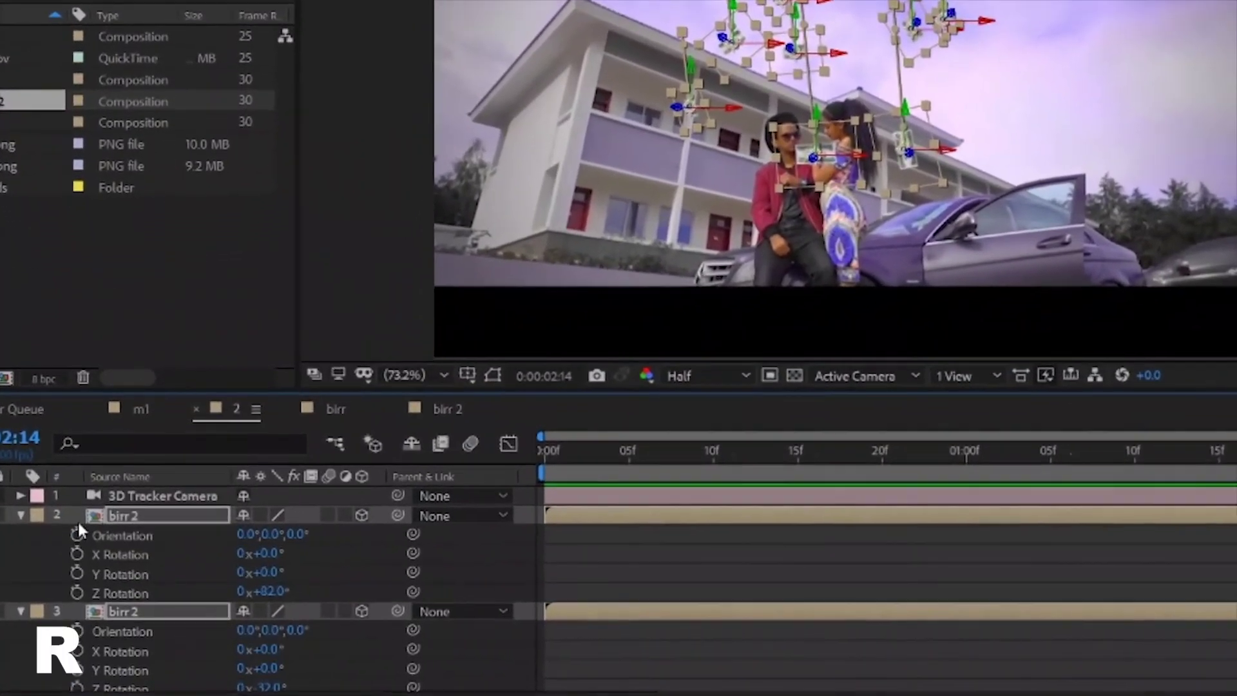
left_click(80, 540)
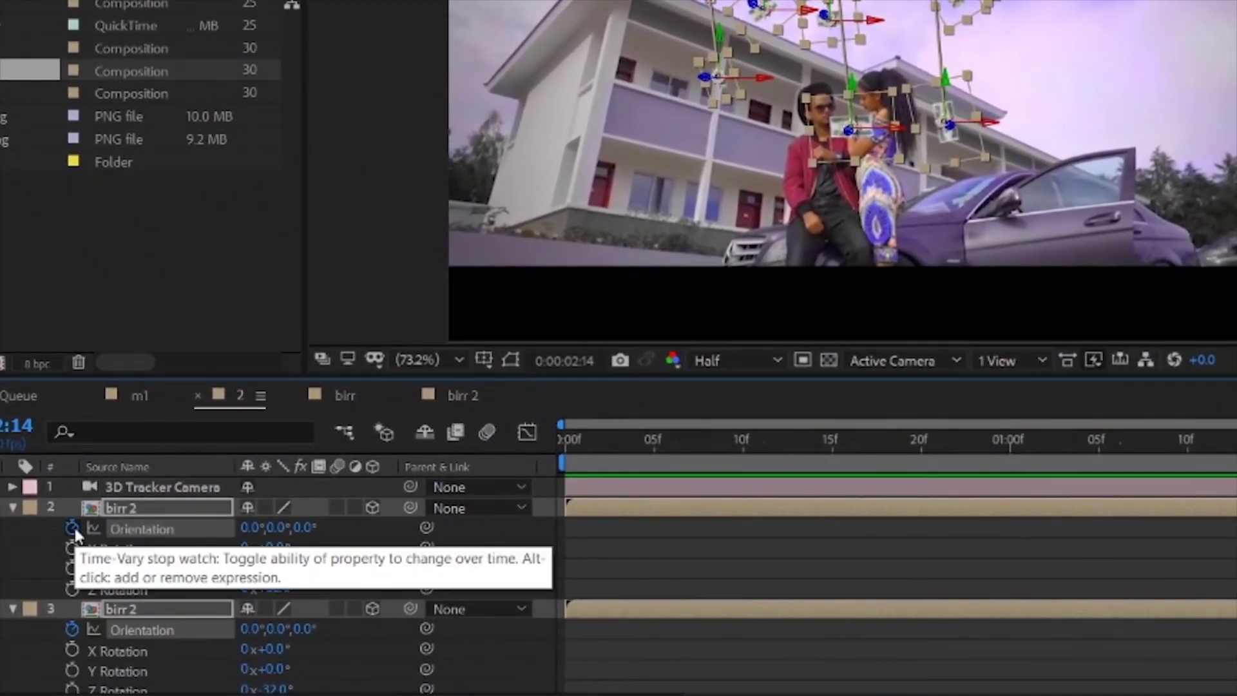
left_click(570, 437)
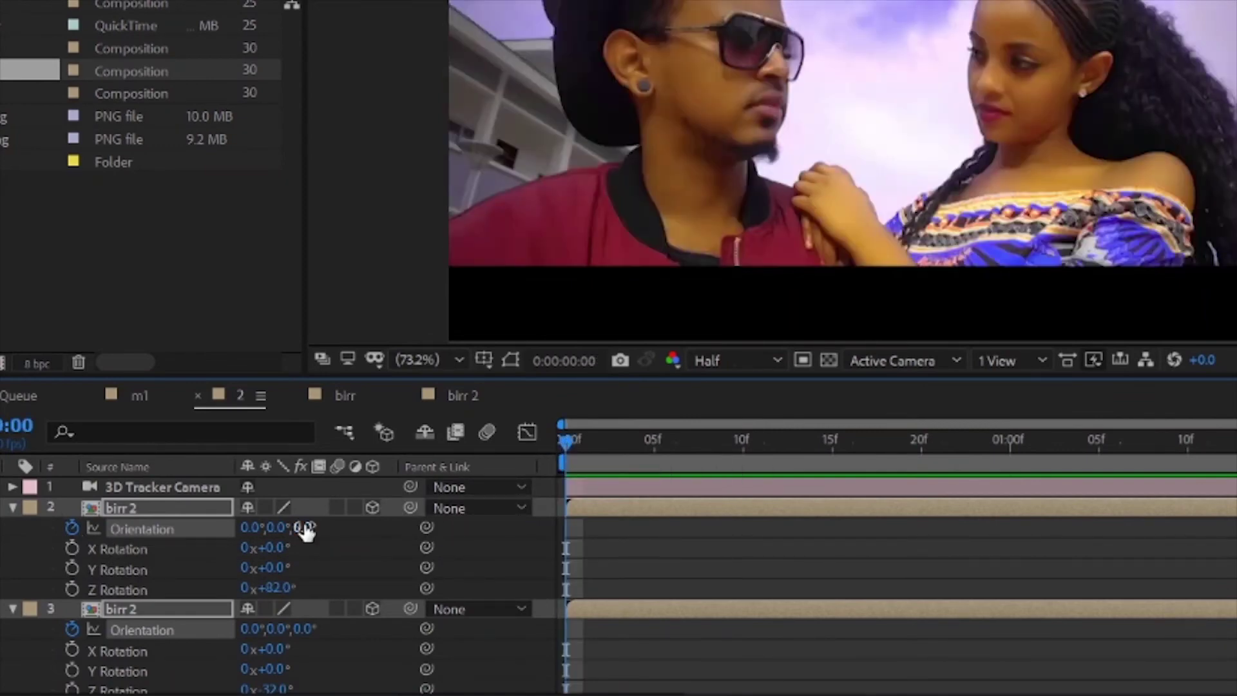
left_click_drag(307, 525, 317, 526)
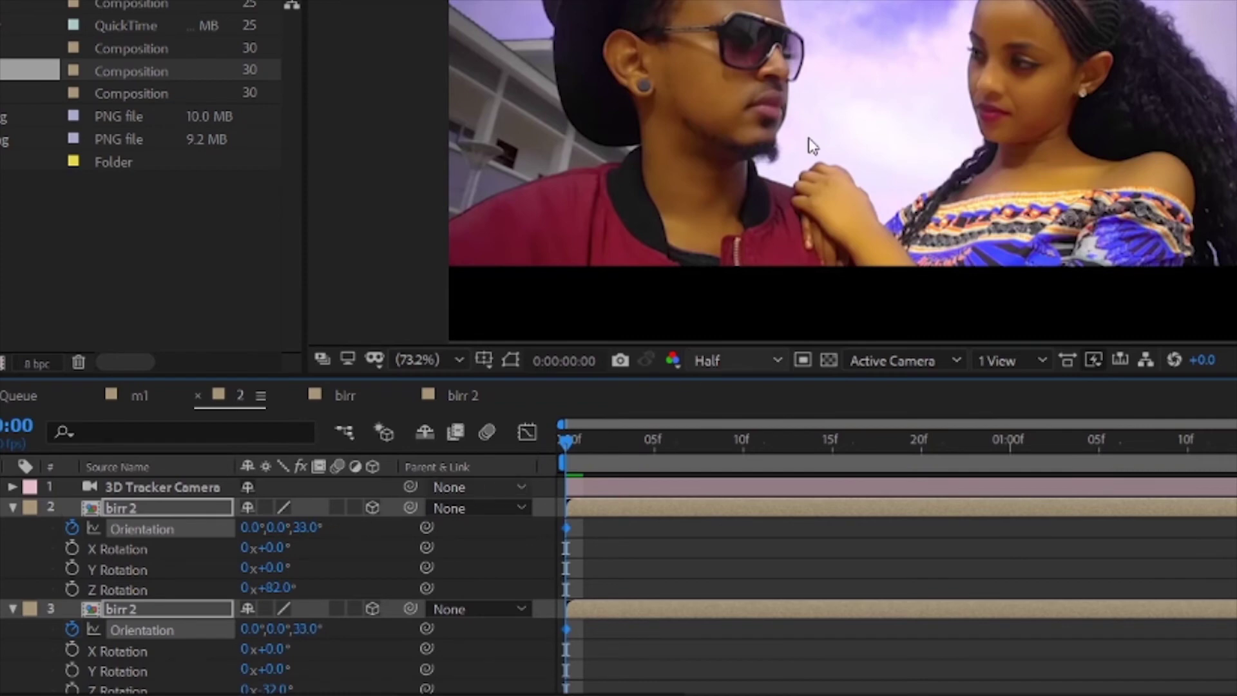
Preview the spinning banknotes, then replay the shot from the first frame.
key("space")
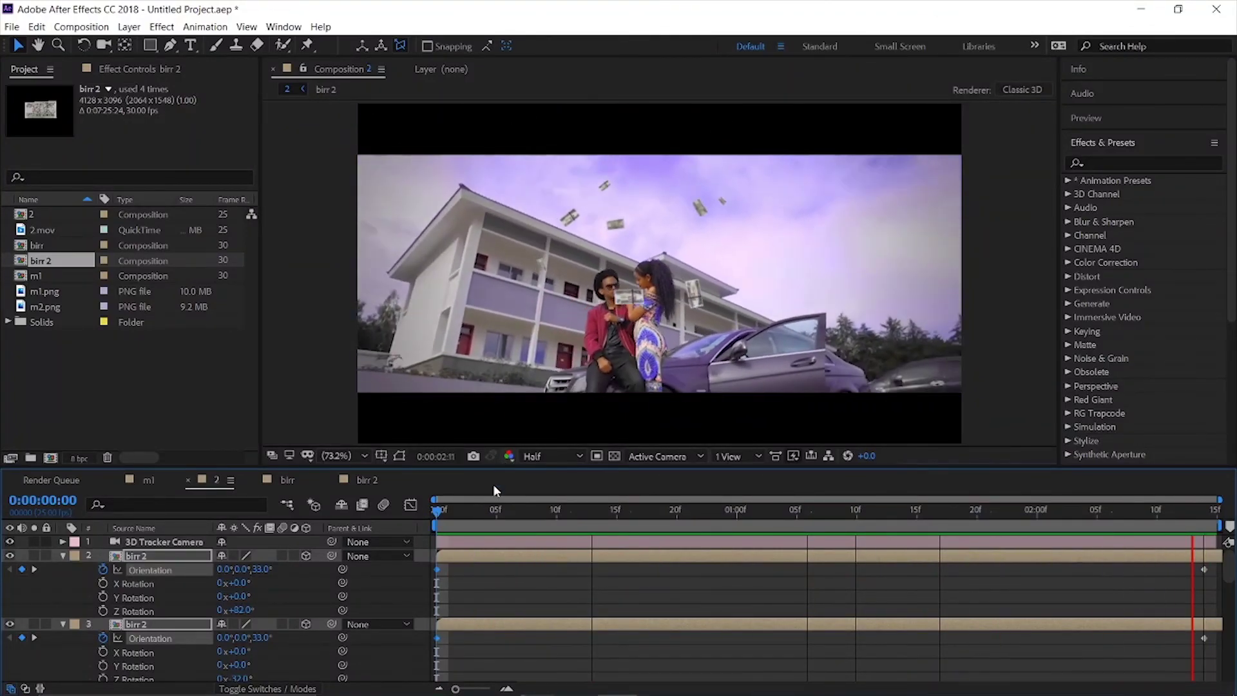
key("space")
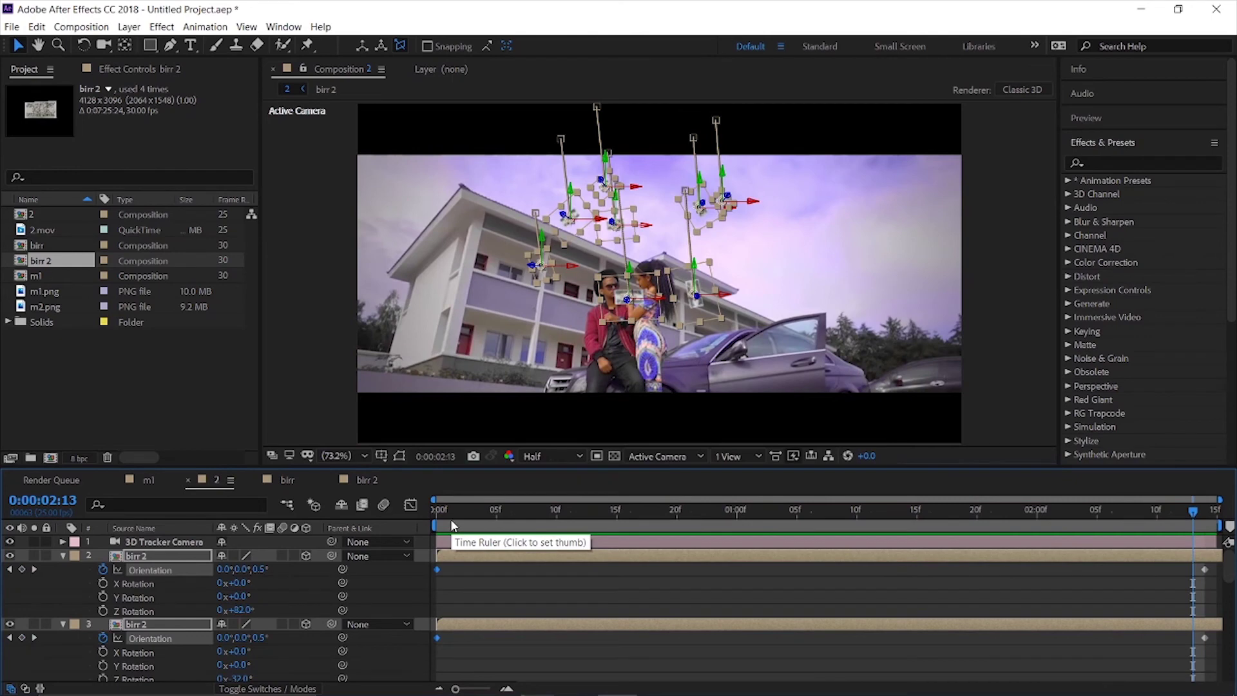
left_click(439, 513)
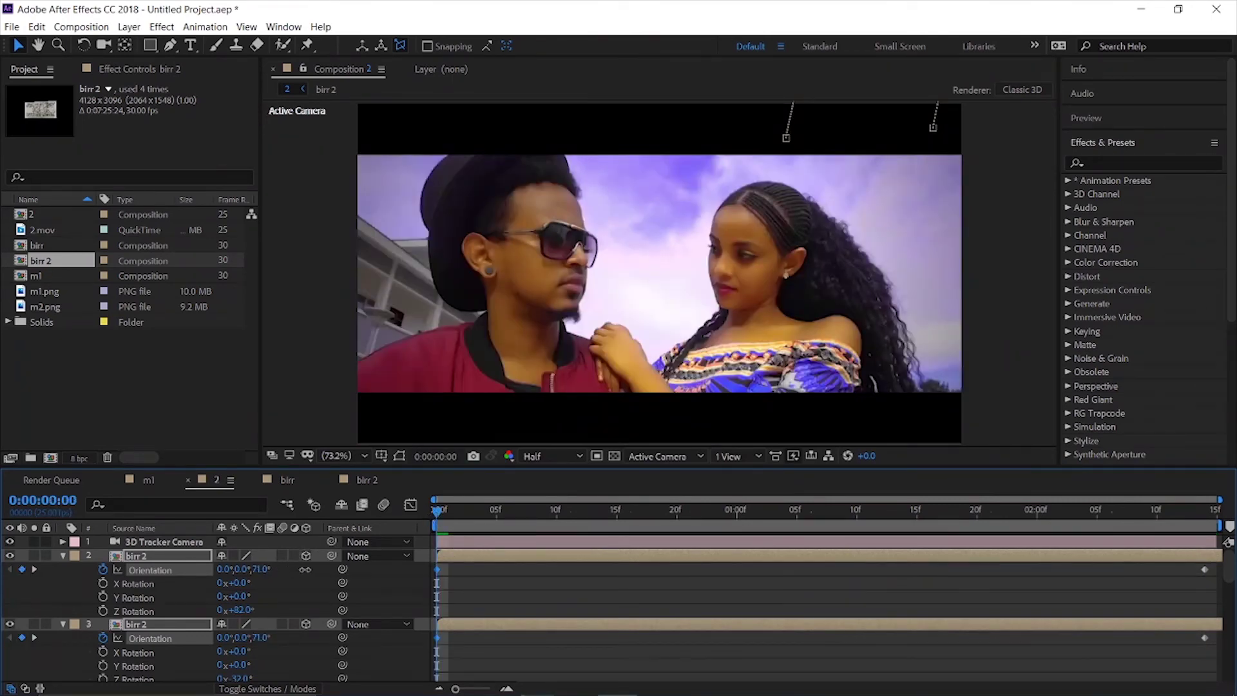
key("space")
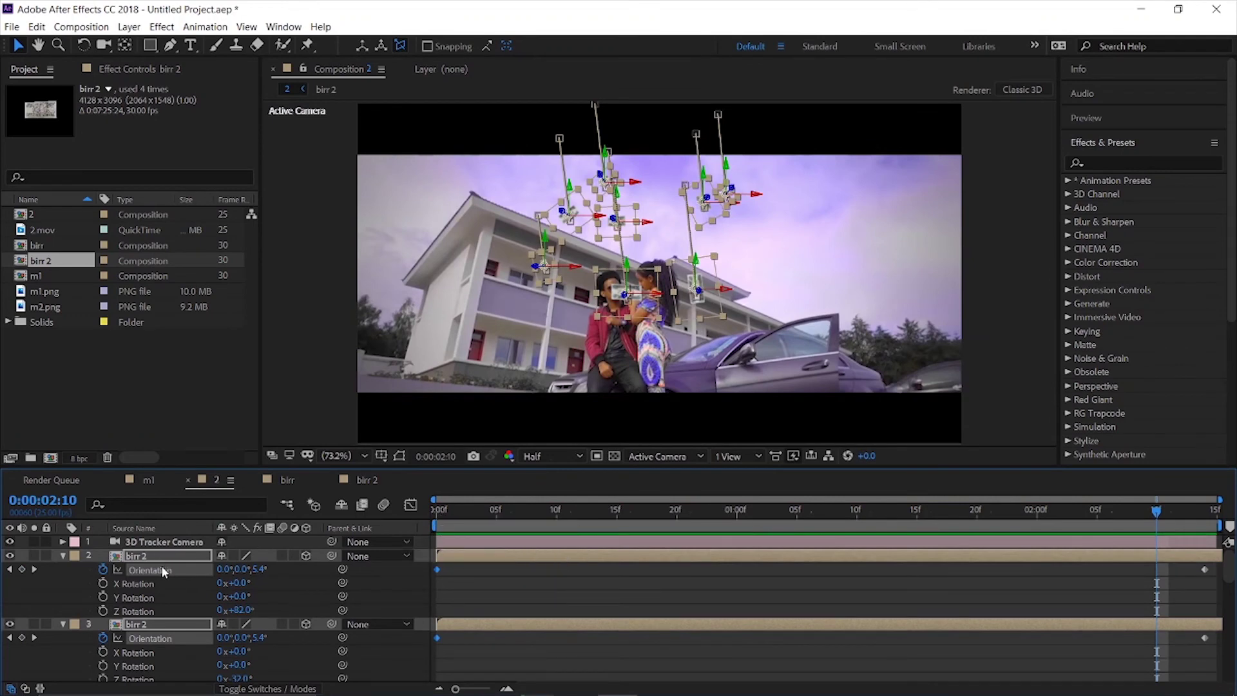
Reveal all banknote keyframes with U, apply Keyframe Assistant > Easy Ease, and collapse the layers.
key("u")
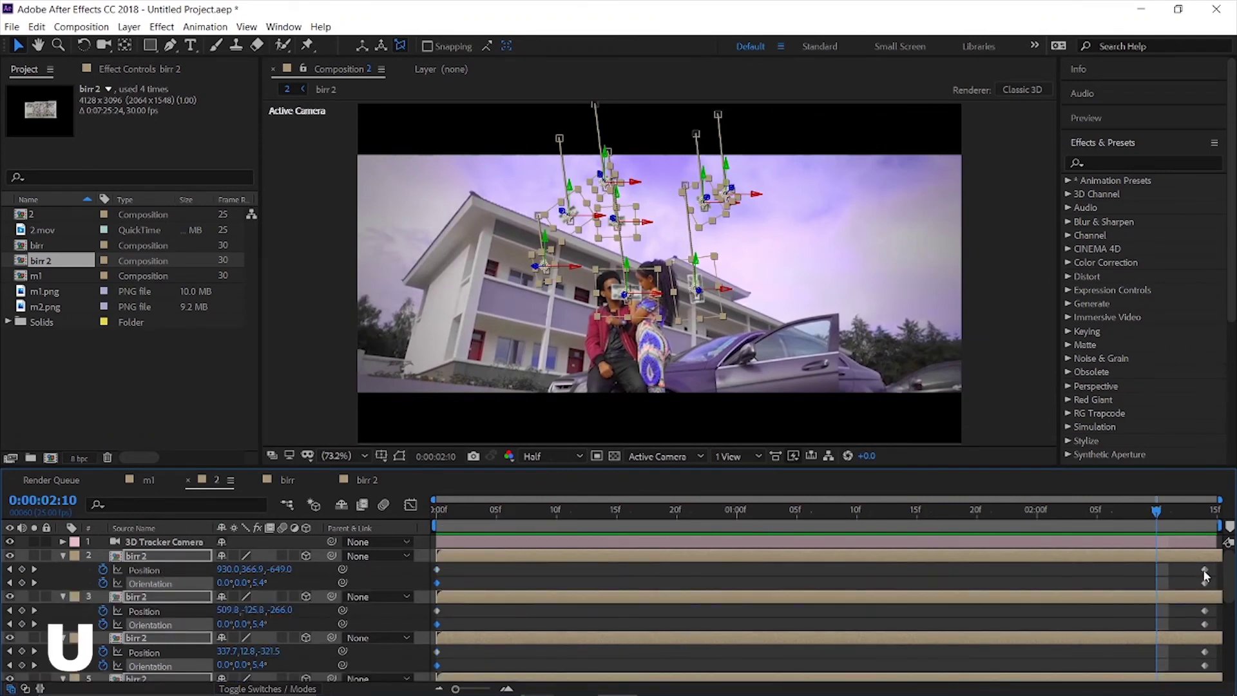
mouse_move(1214, 571)
left_mouse_down()
mouse_move(581, 682)
mouse_move(463, 681)
left_mouse_up()
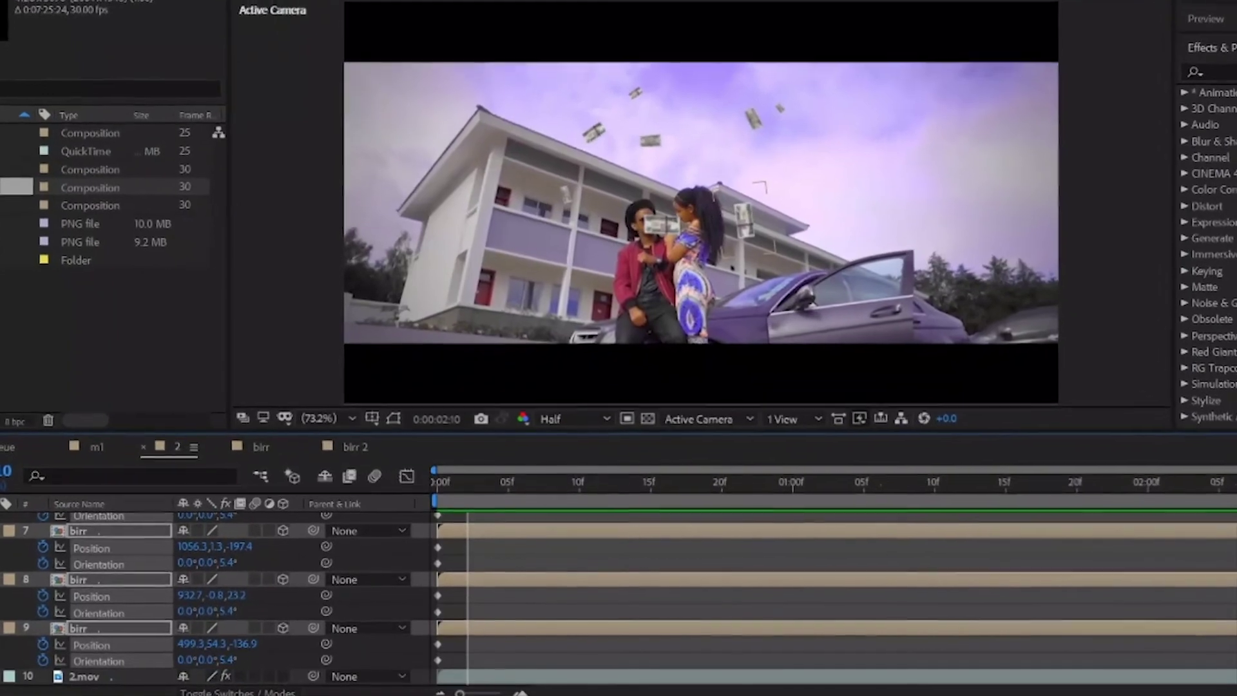
mouse_move(462, 681)
left_mouse_down()
mouse_move(453, 684)
mouse_move(456, 654)
left_mouse_up()
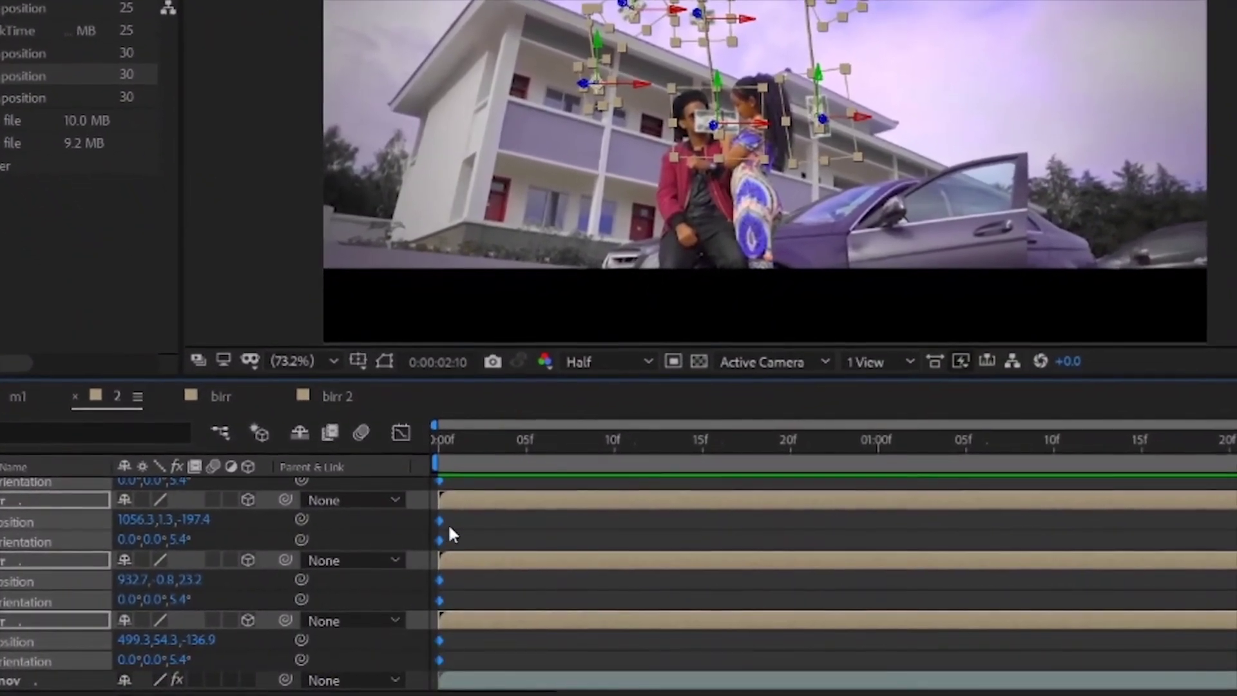
right_click(440, 525)
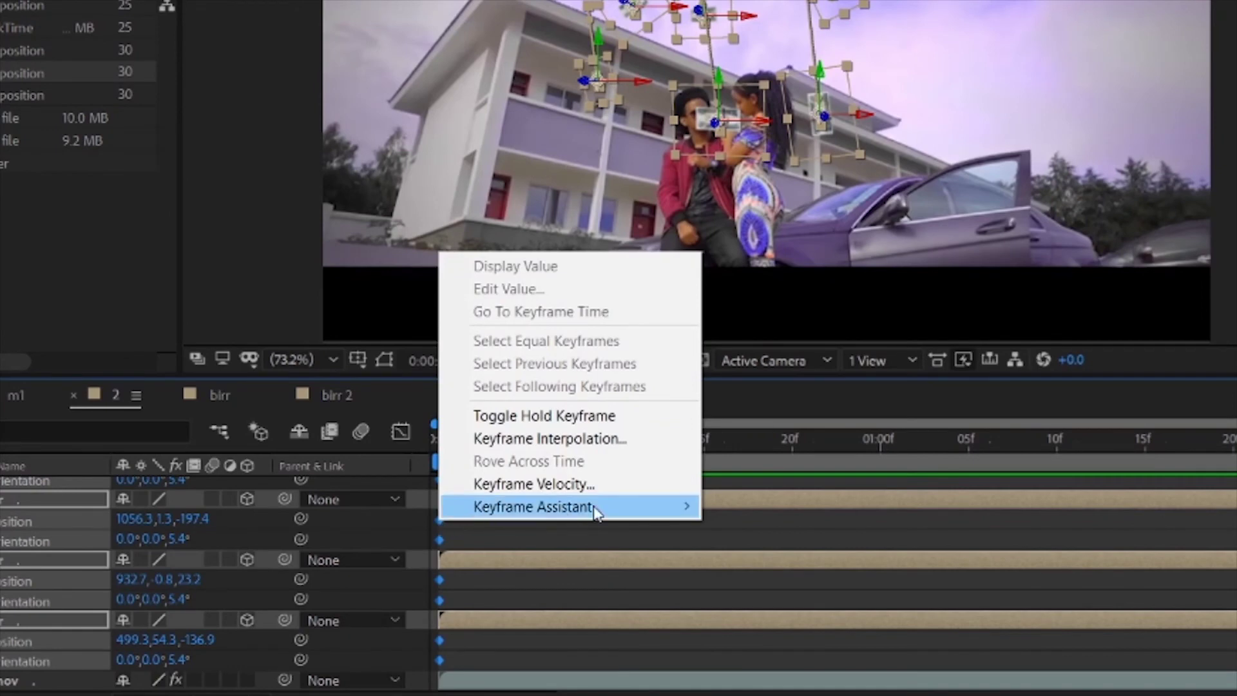
mouse_move(594, 509)
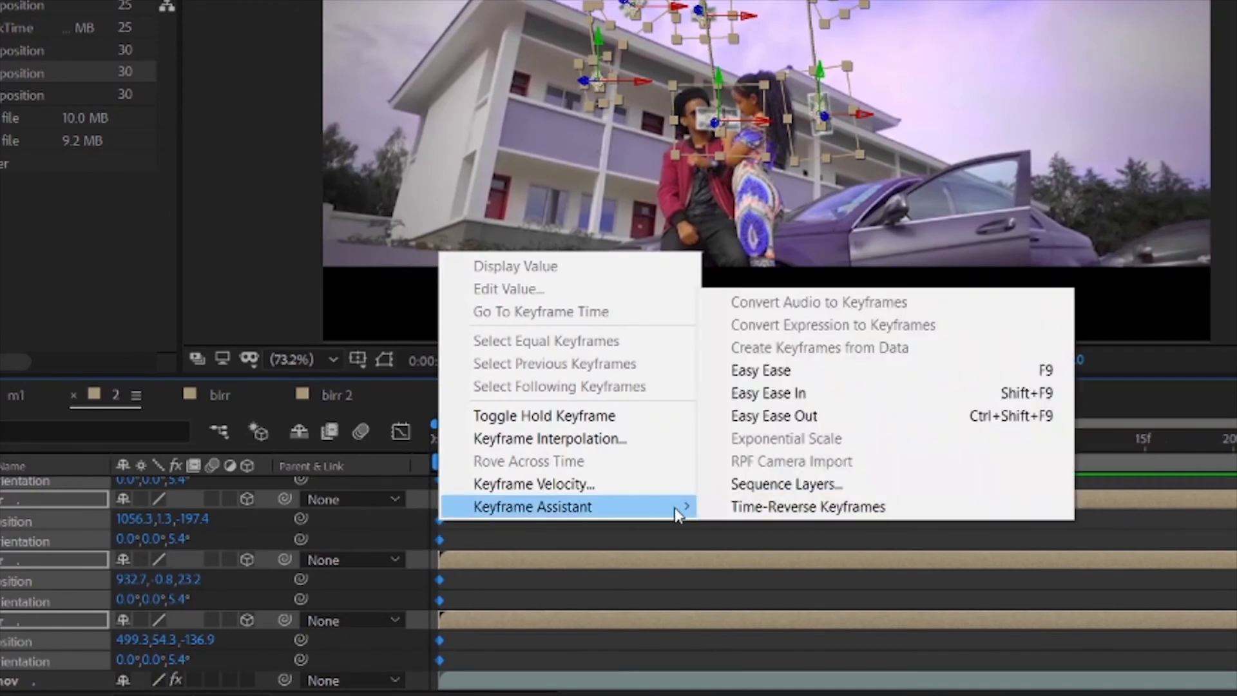
left_click(798, 378)
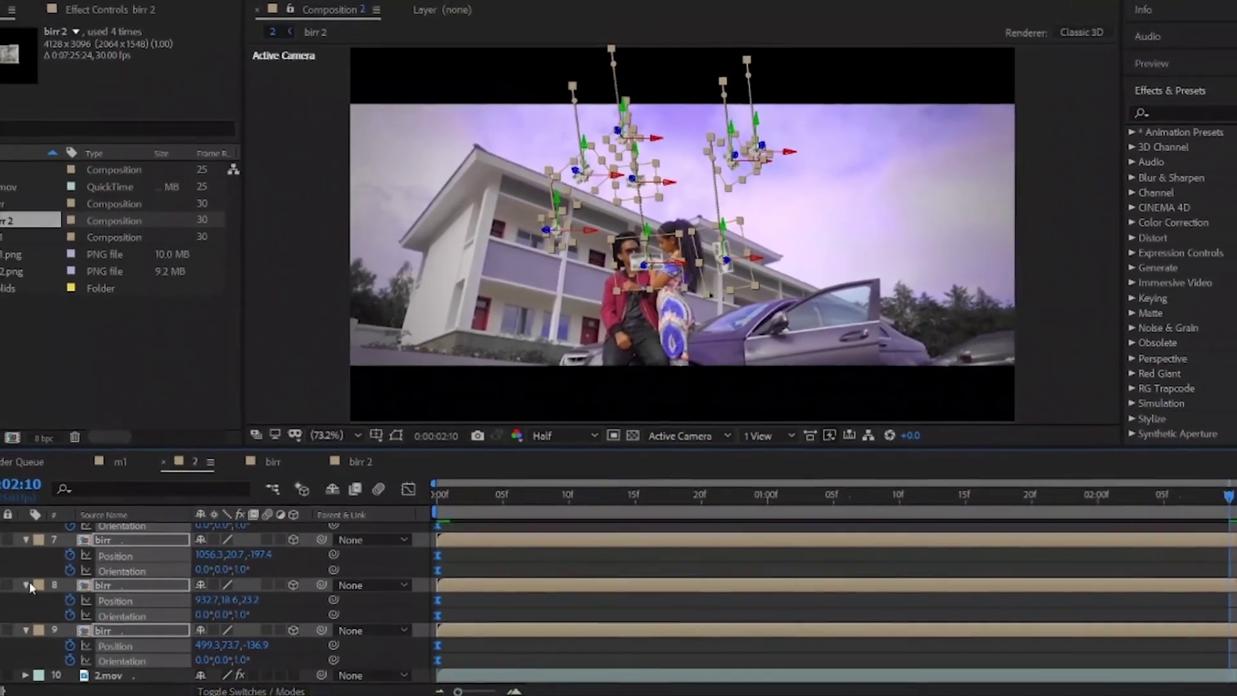
left_click(29, 581)
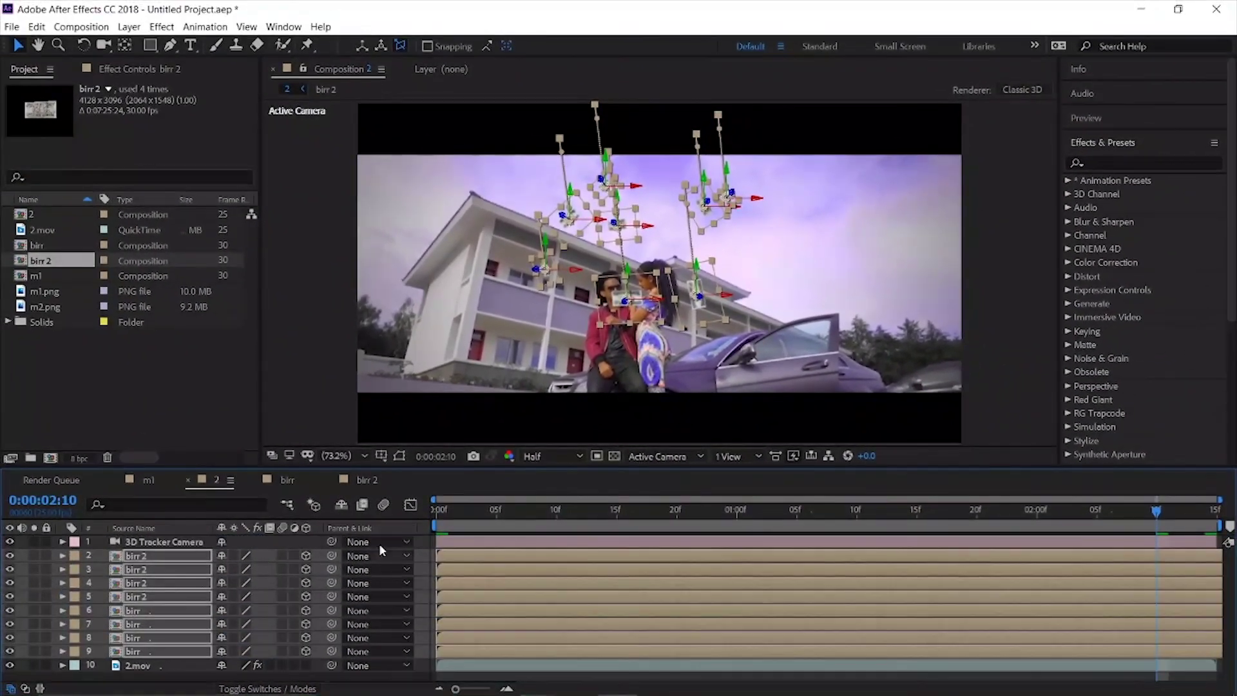
Preview the eased banknotes from frame 0, scrub the timeline, and deselect the money layers.
left_click(438, 511)
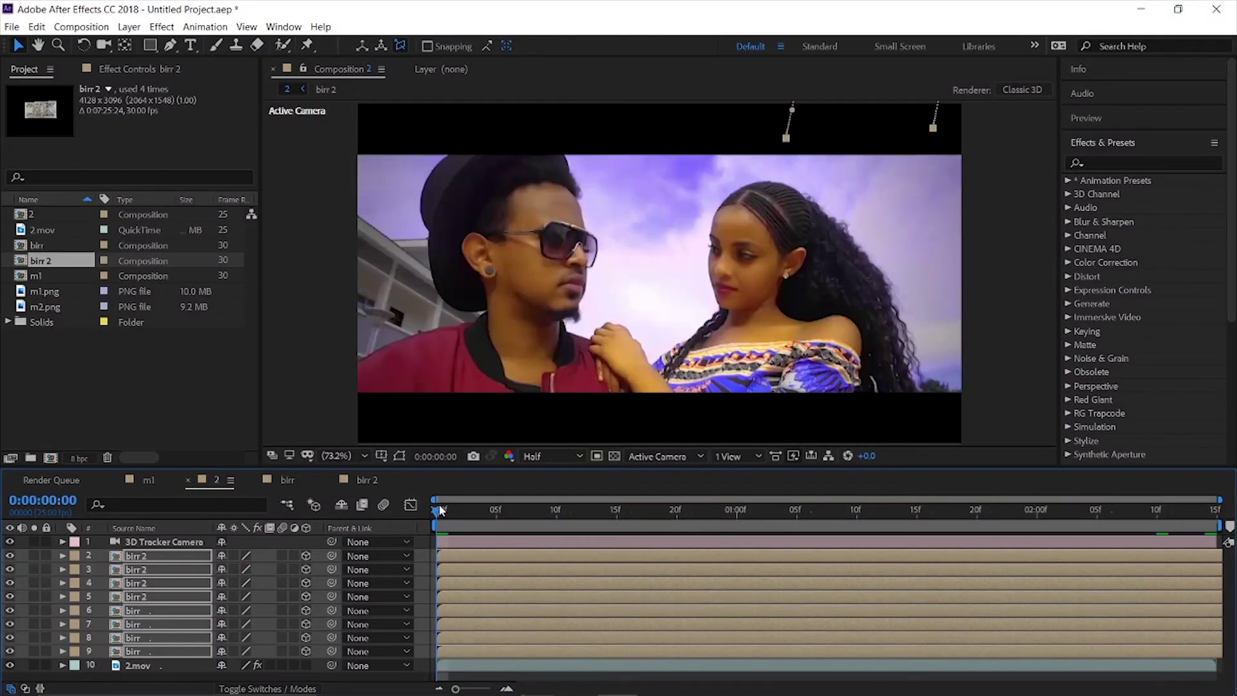
key("space")
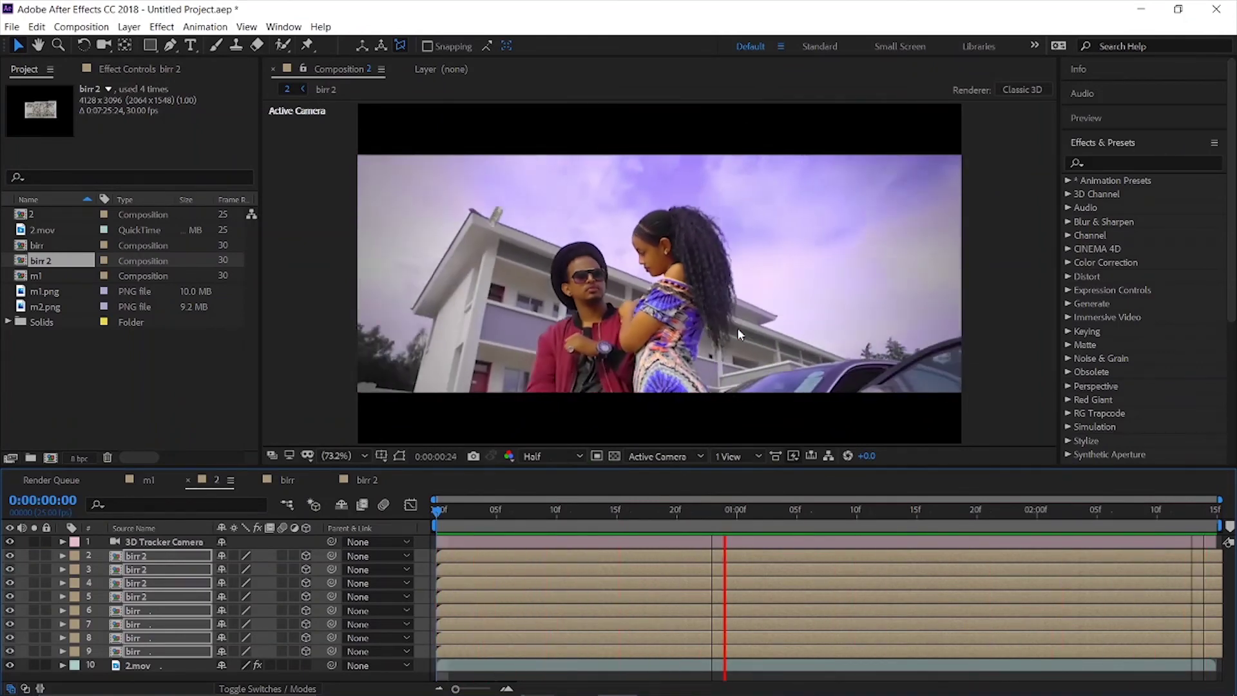
key("space")
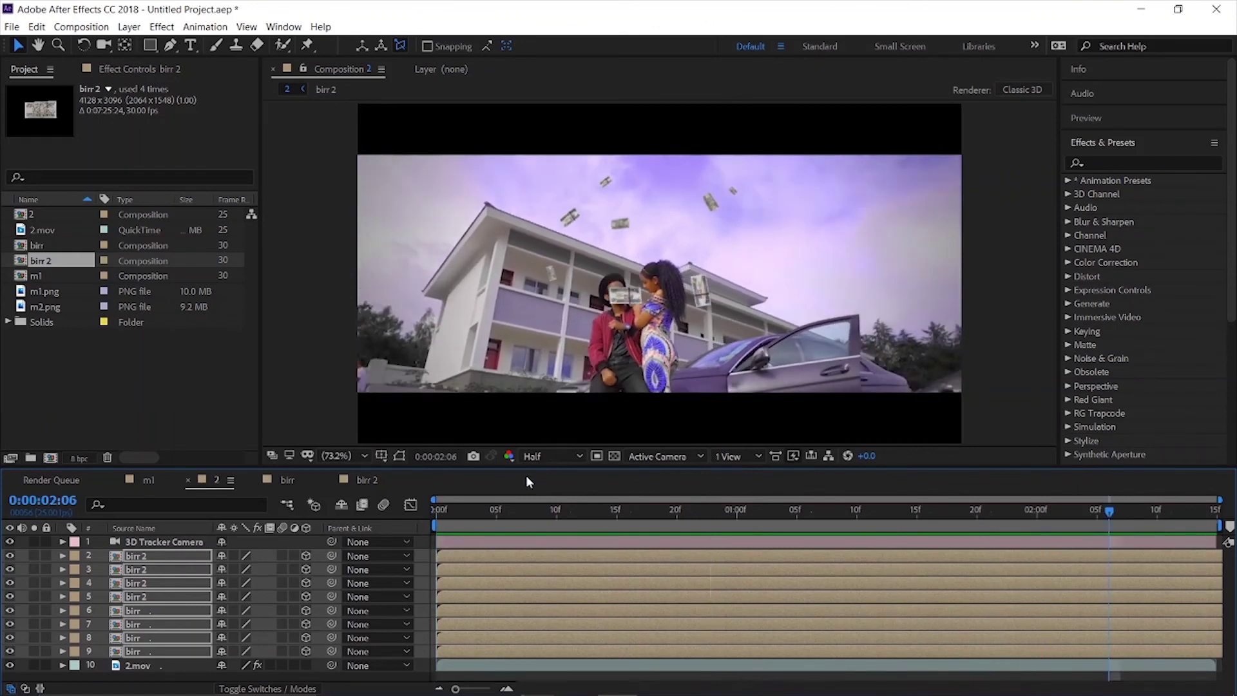
left_click_drag(456, 514, 900, 478)
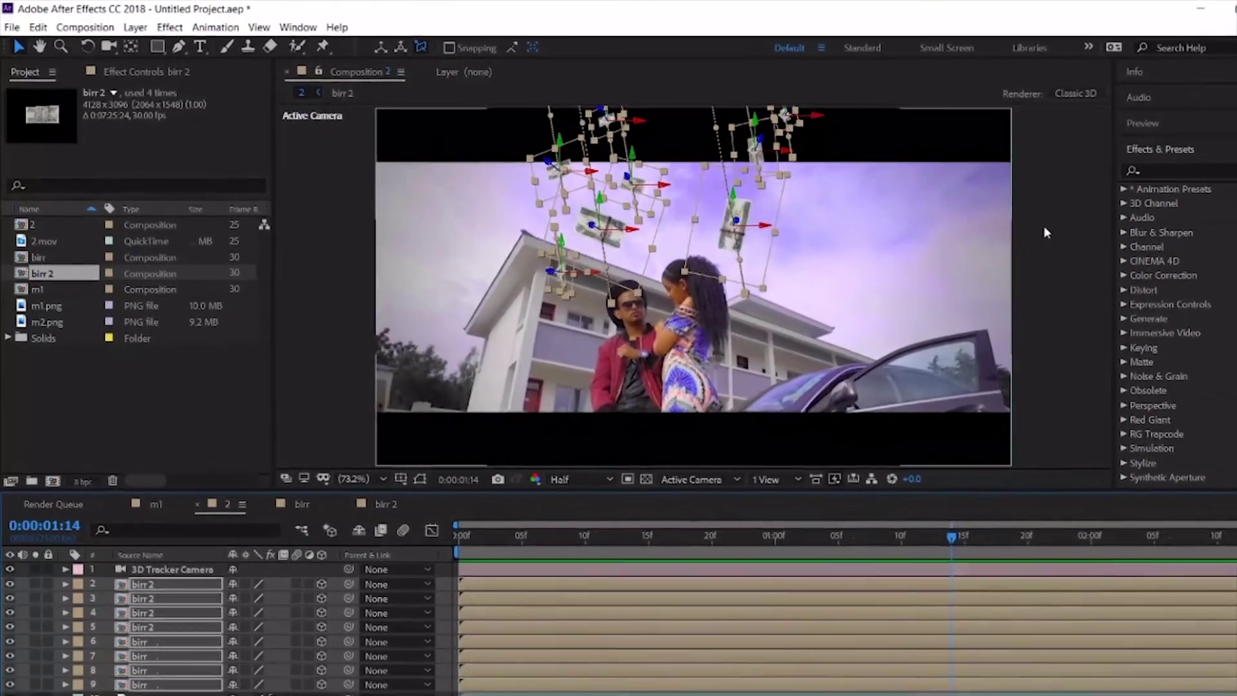
left_click(1044, 226)
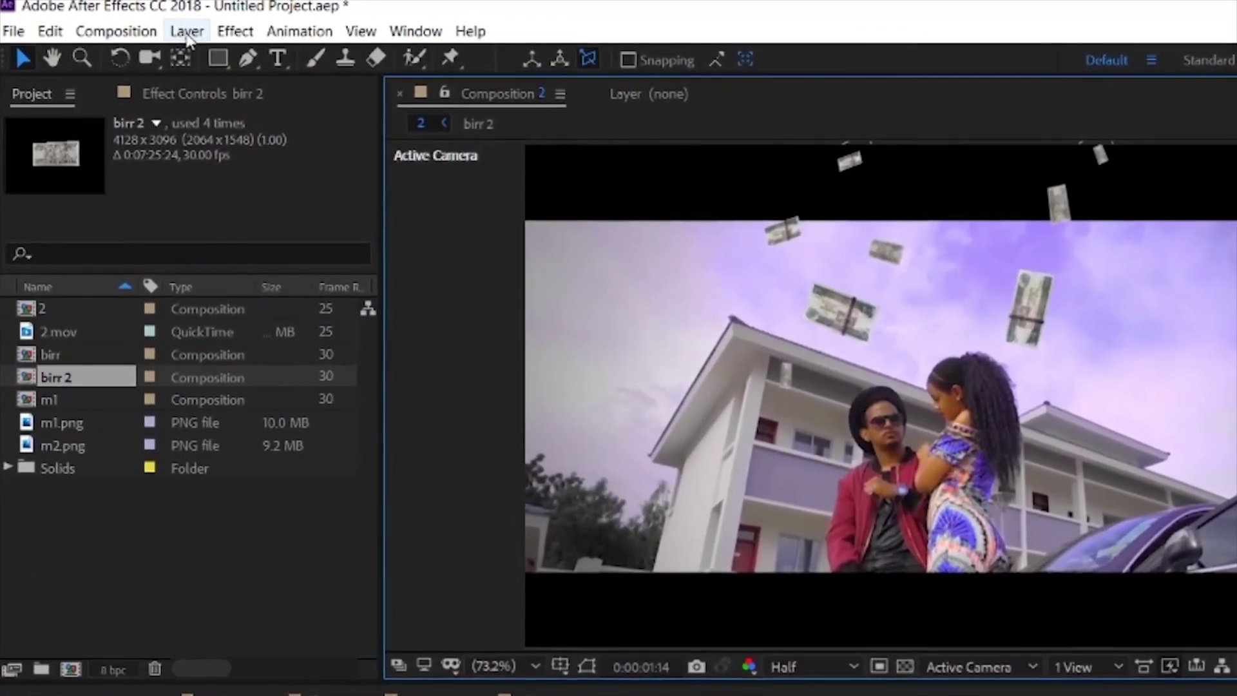
Create a black 1280×720 solid named Edge through Layer > New > Solid.
left_click(180, 38)
mouse_move(232, 63)
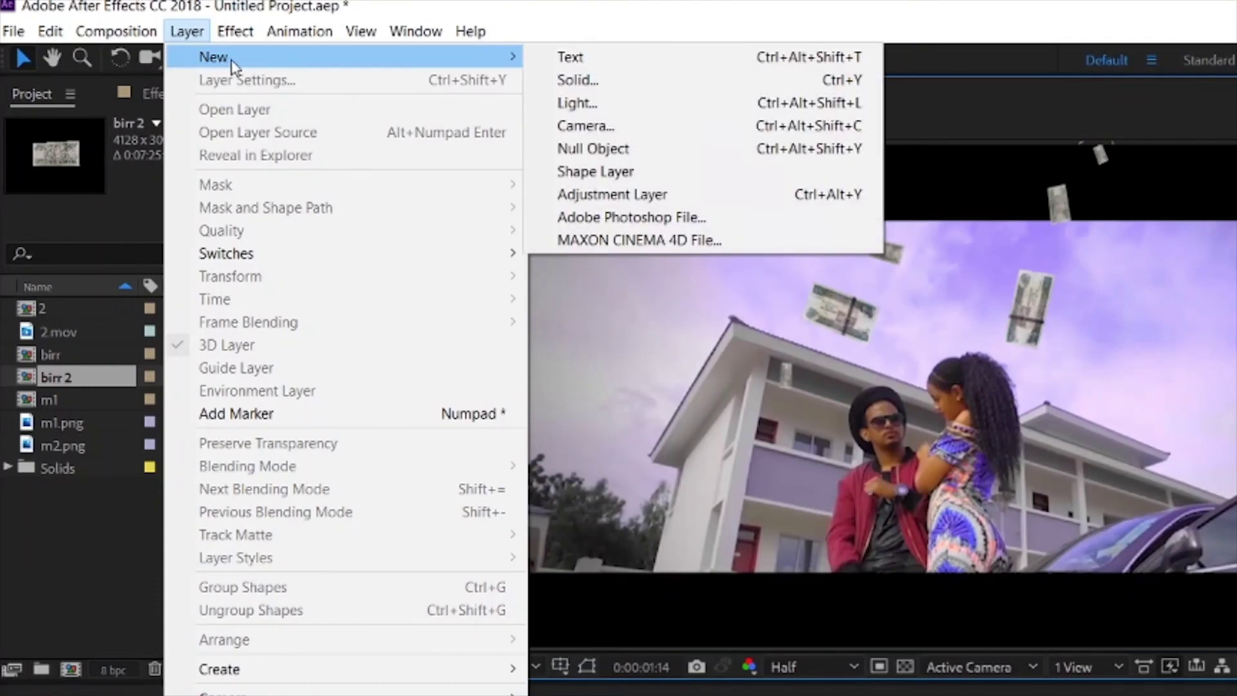
left_click(575, 78)
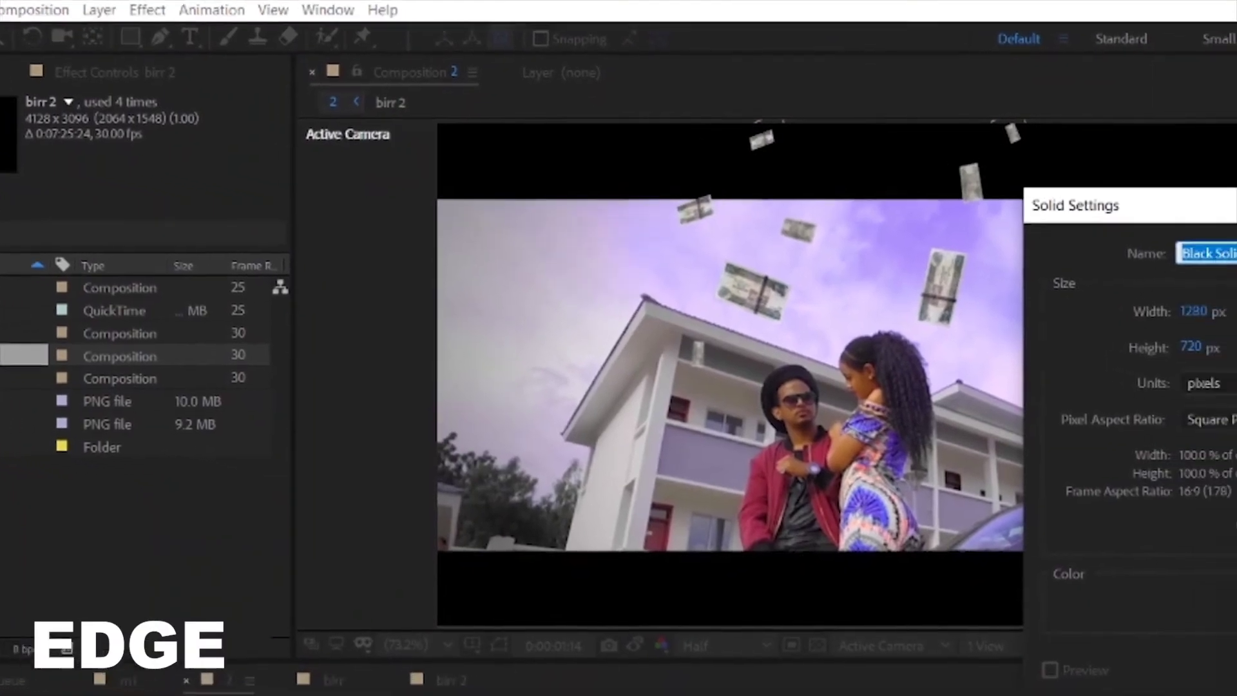
type("Edge")
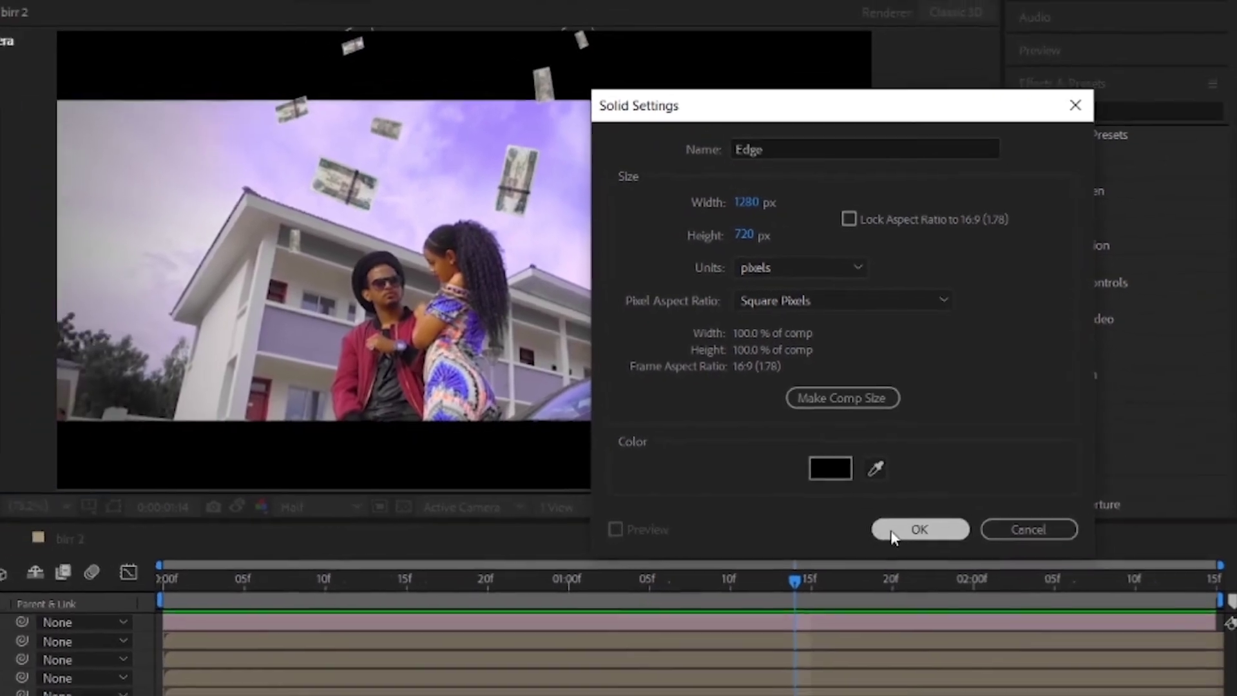
left_click(883, 550)
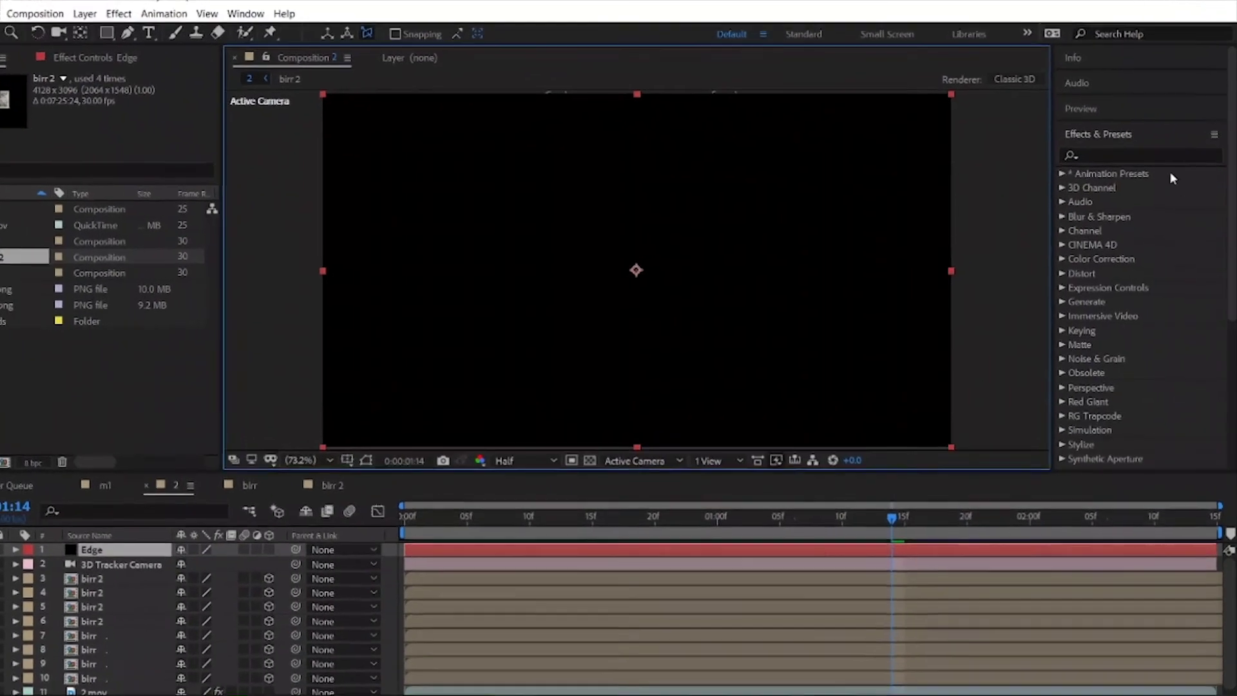
left_click(1146, 163)
Apply CC Jaws to Edge with Completion 70 and Height 0, then preview from frame 0.
type("cc")
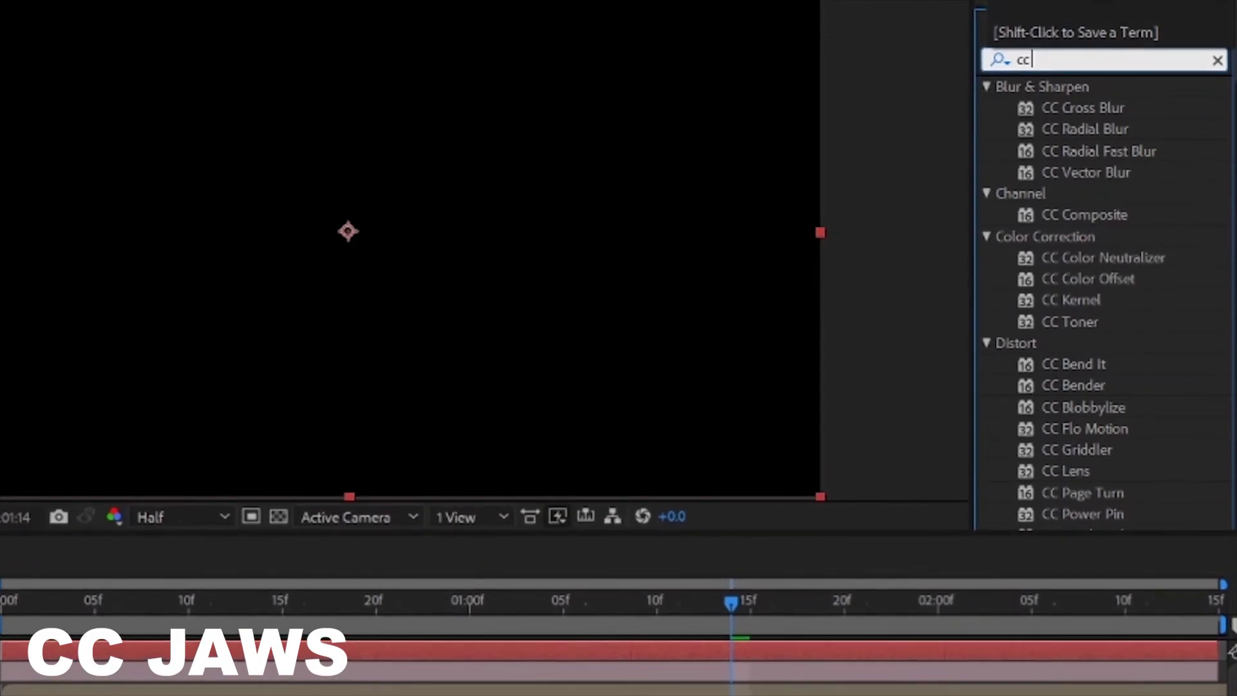
type(" jaws")
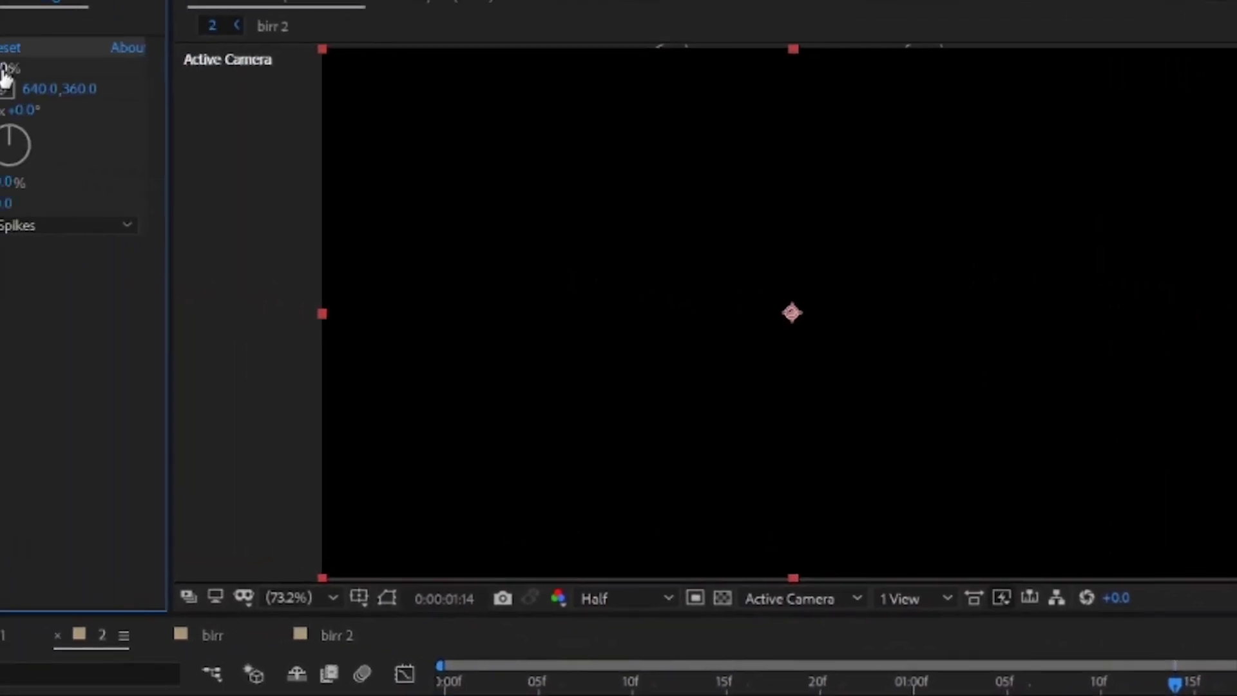
left_click(4, 69)
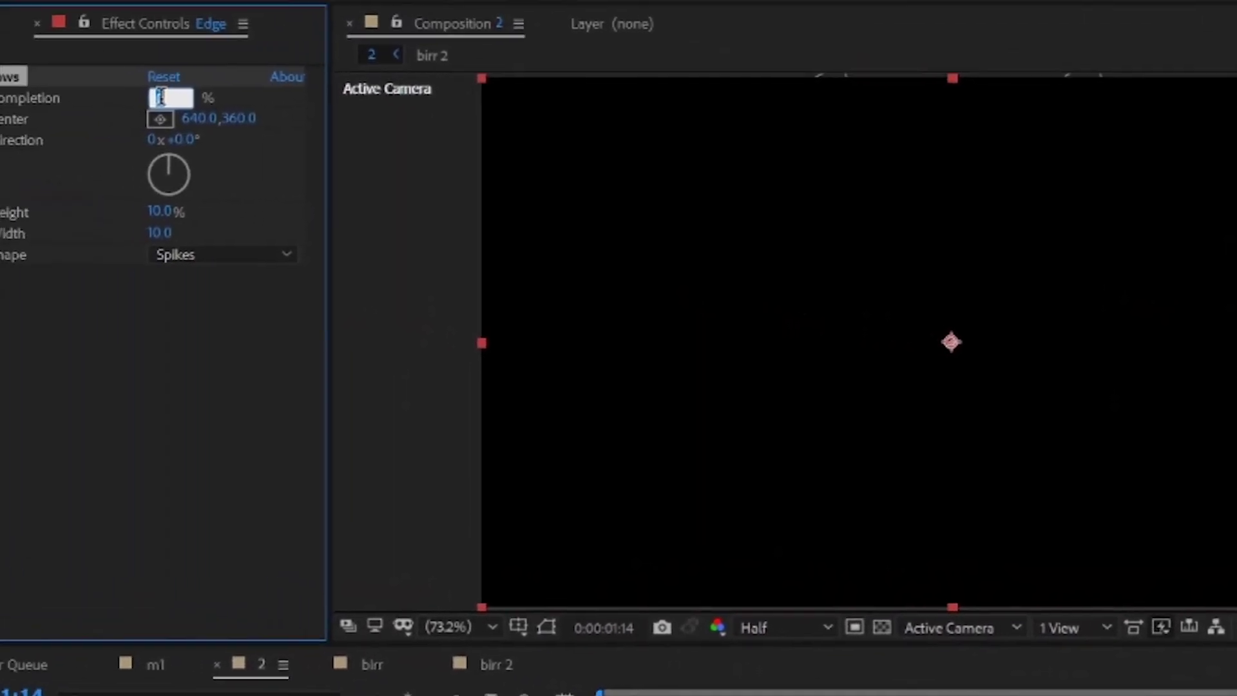
type("70.")
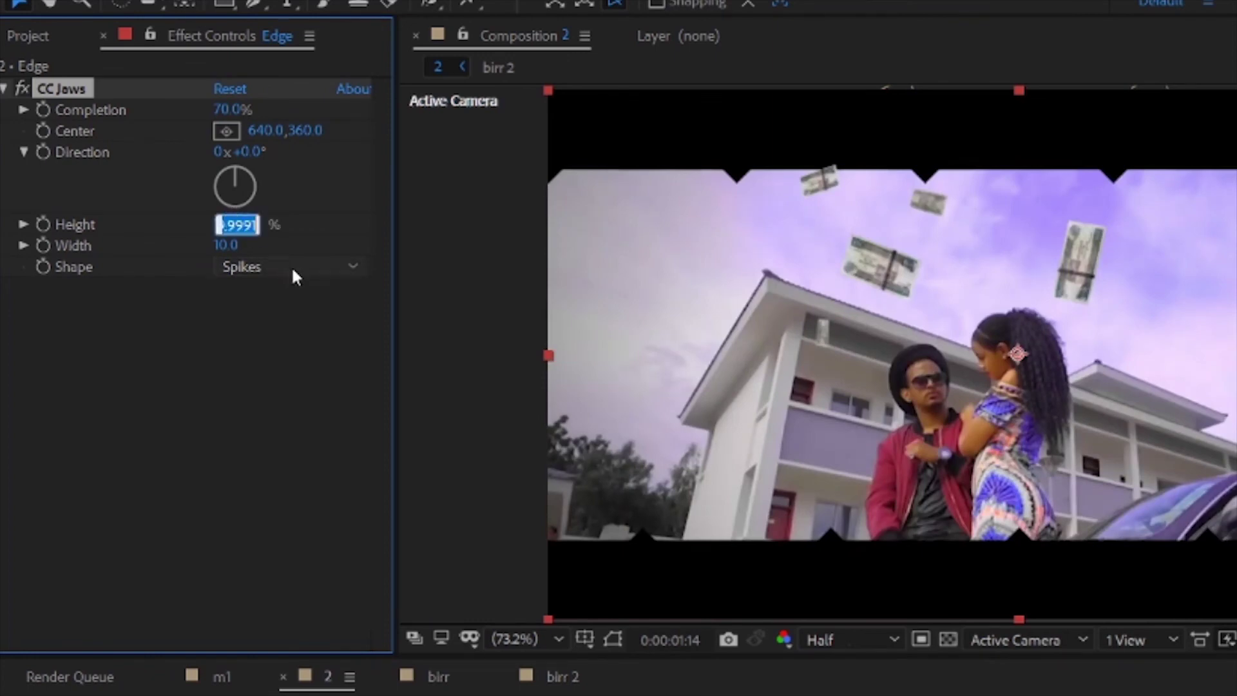
type("0")
key("Return")
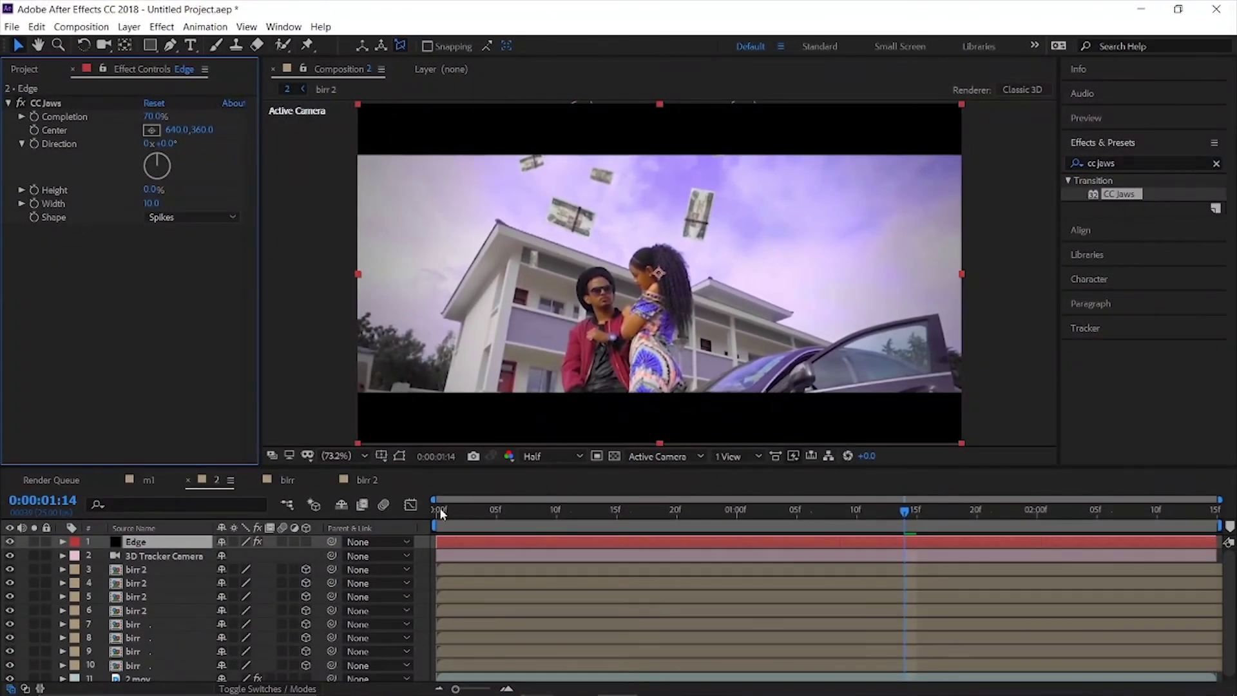
left_click(439, 512)
key("space")
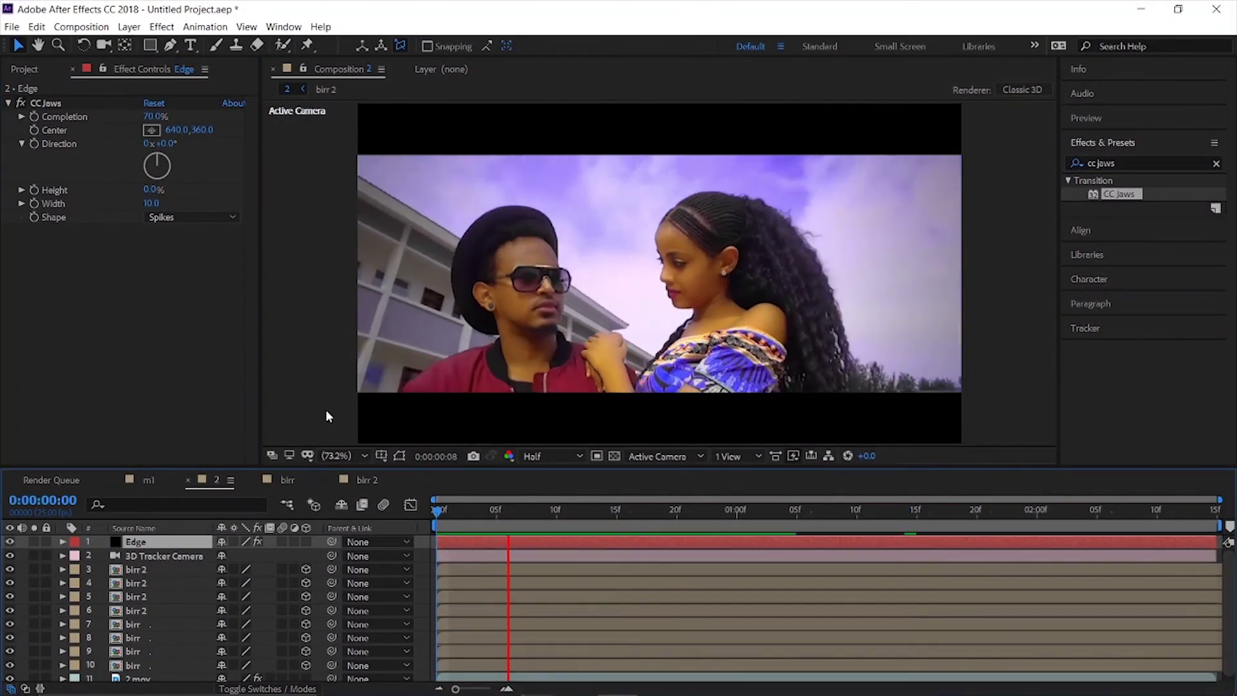